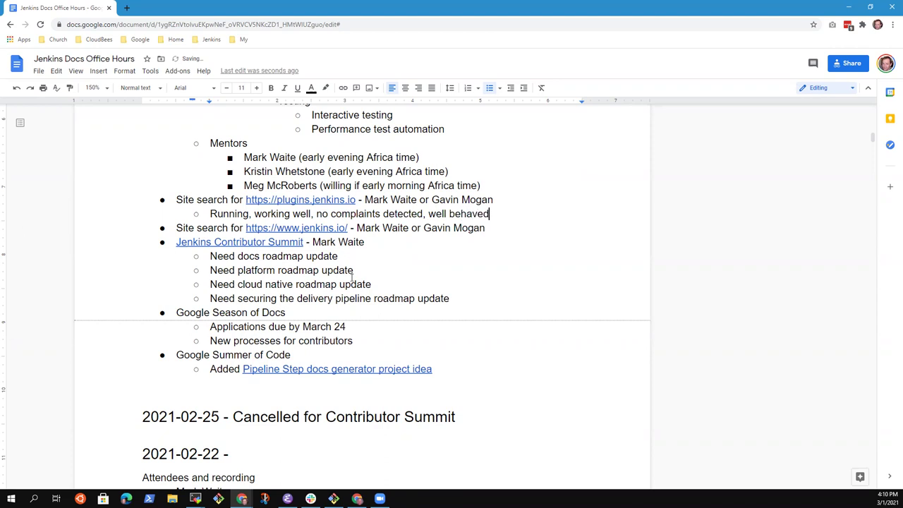
Open a new blank browser tab beside the Jenkins Docs Office Hours notes.
scroll(404, 254, "up", 1)
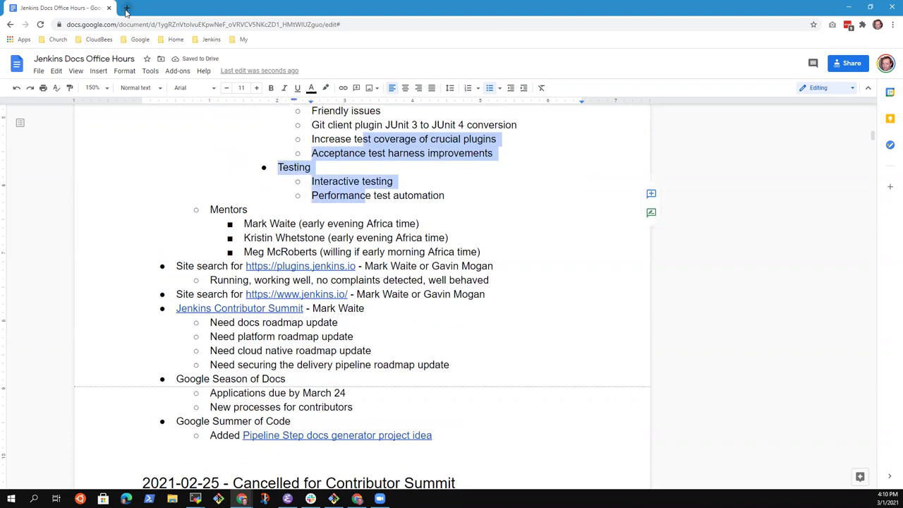
left_click(127, 8)
Load the Algolia Plugins analytics page, sign in with Google, and add a new tab to the right.
type("ag")
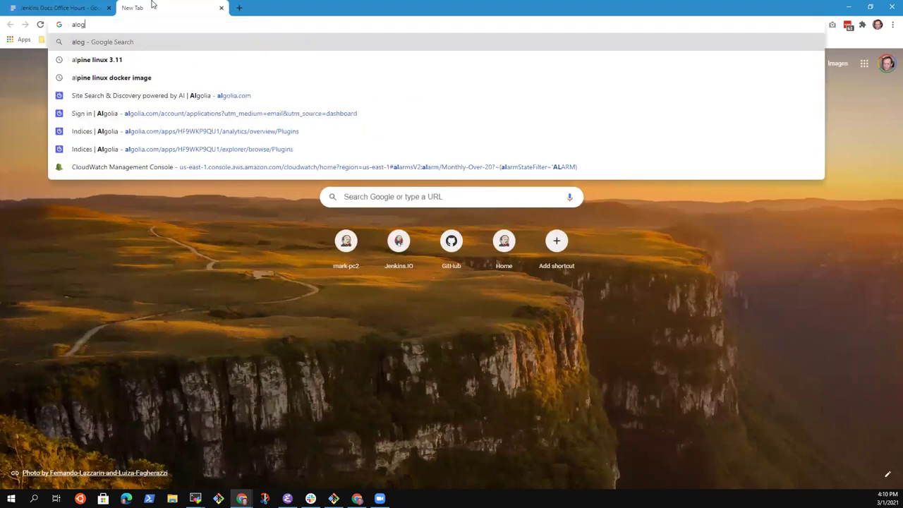
key("BackSpace")
type("lg")
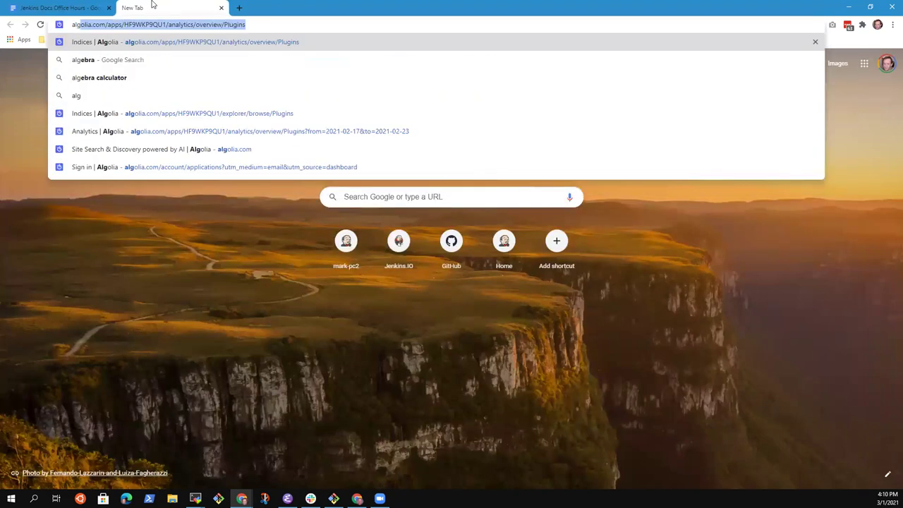
key("Right")
key("Return")
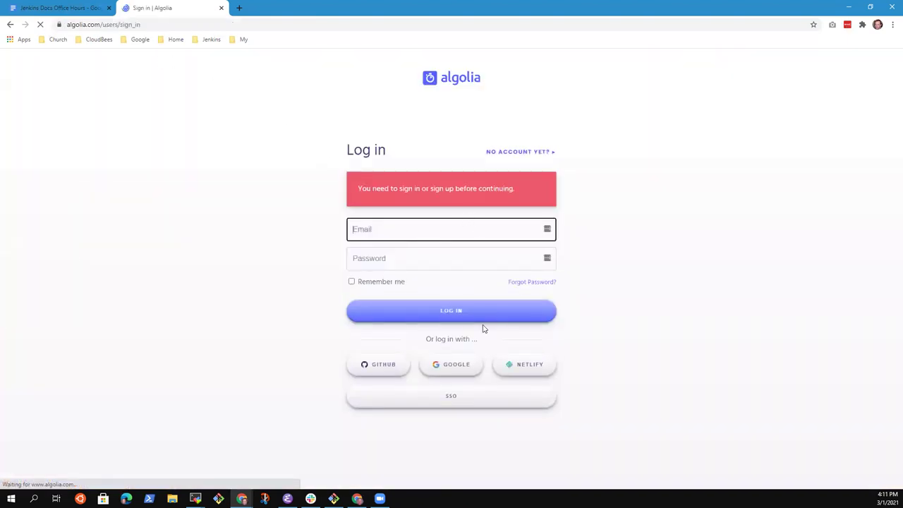
left_click(454, 370)
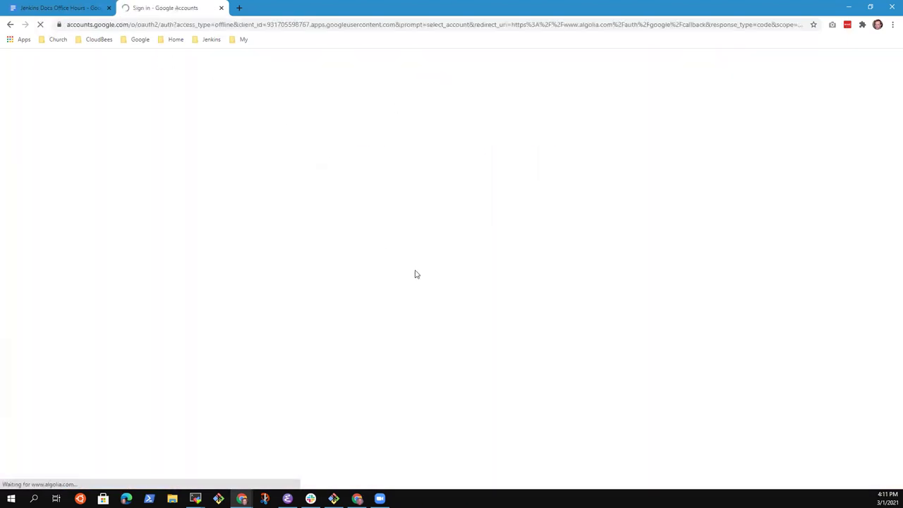
left_click(416, 254)
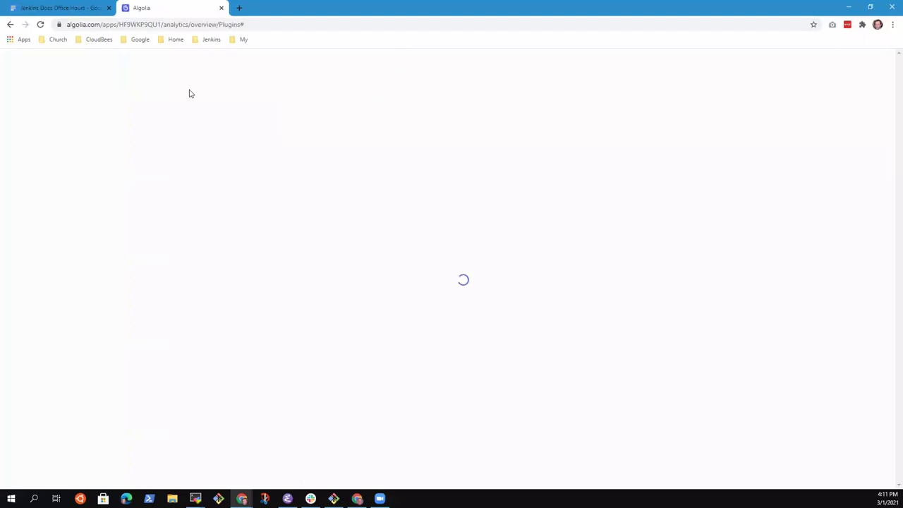
right_click(79, 7)
left_click(116, 12)
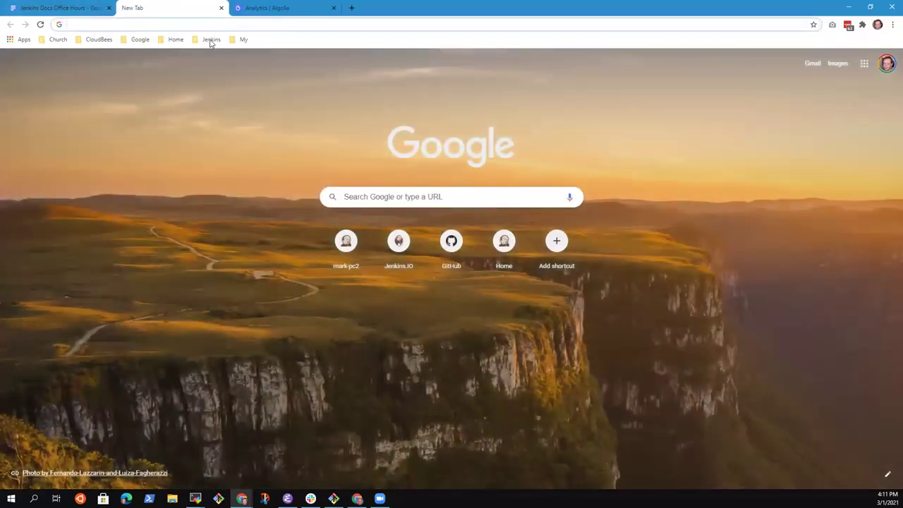
Open the Jenkins plugins index from bookmarks, browse all plugins, and search for 'markewaite'.
left_click(210, 39)
left_click(224, 162)
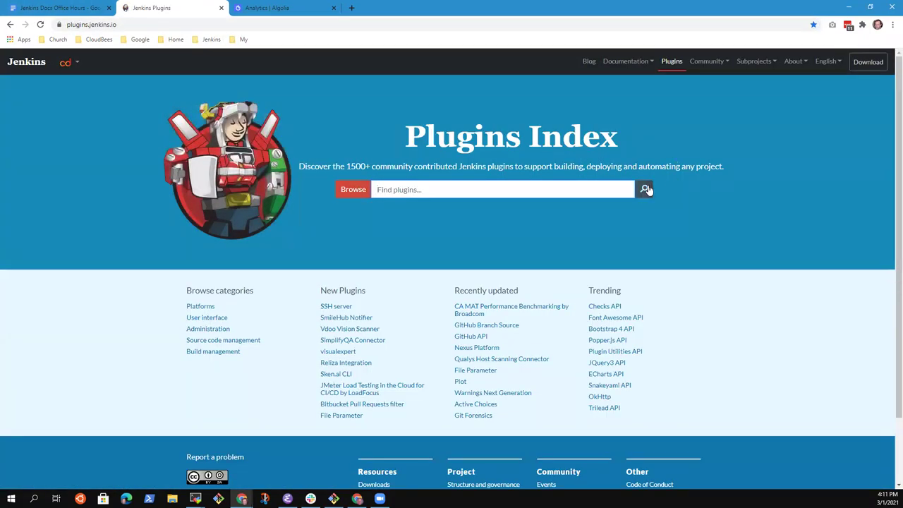
left_click(354, 192)
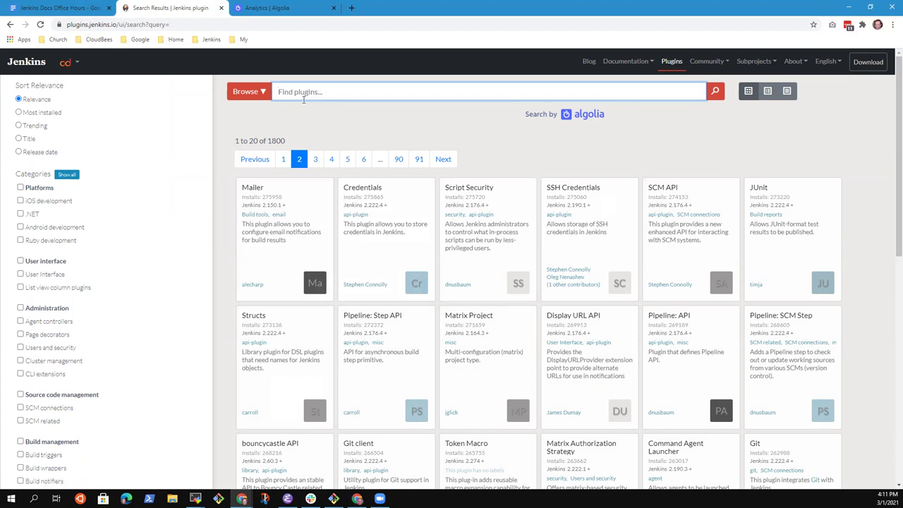
type("markewaite")
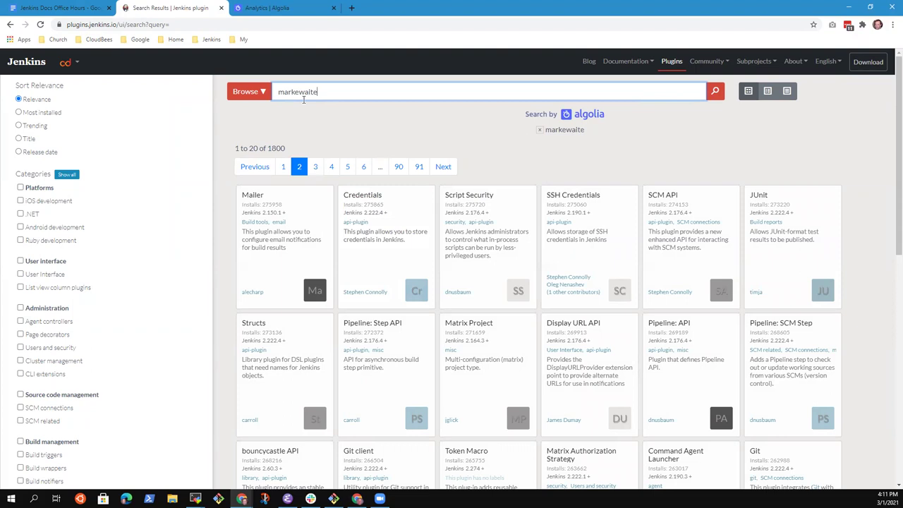
key("Return")
Search plugins for 'branch source' and then 'strategy', and clear the search box.
key("ctrl+a")
key("BackSpace")
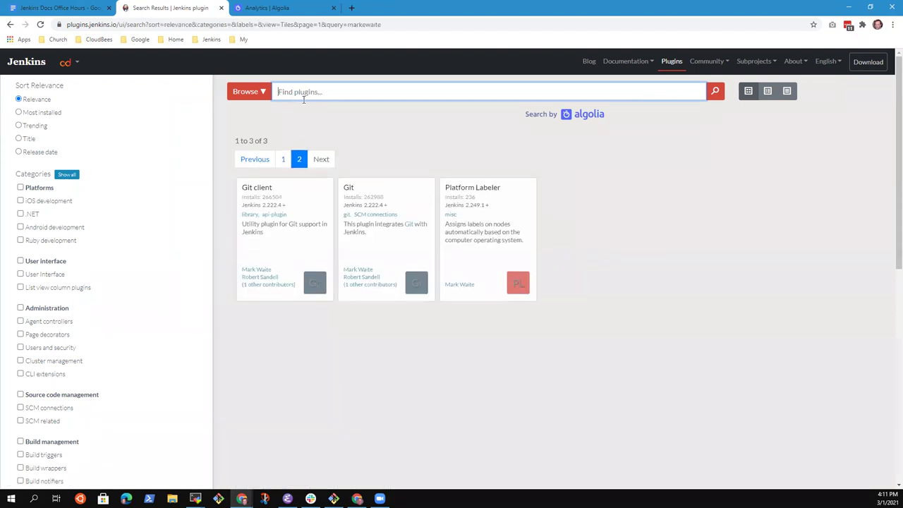
type("branhch source")
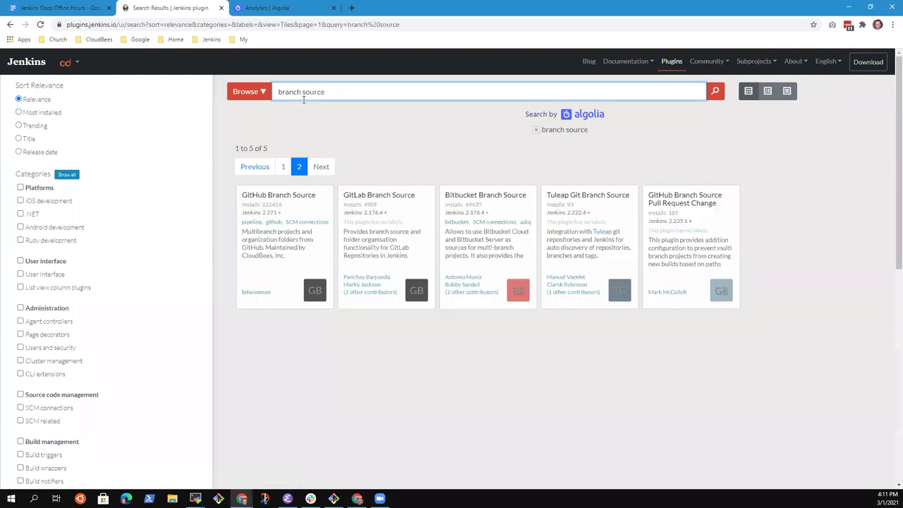
key("ctrl+a")
key("BackSpace")
type("strategy")
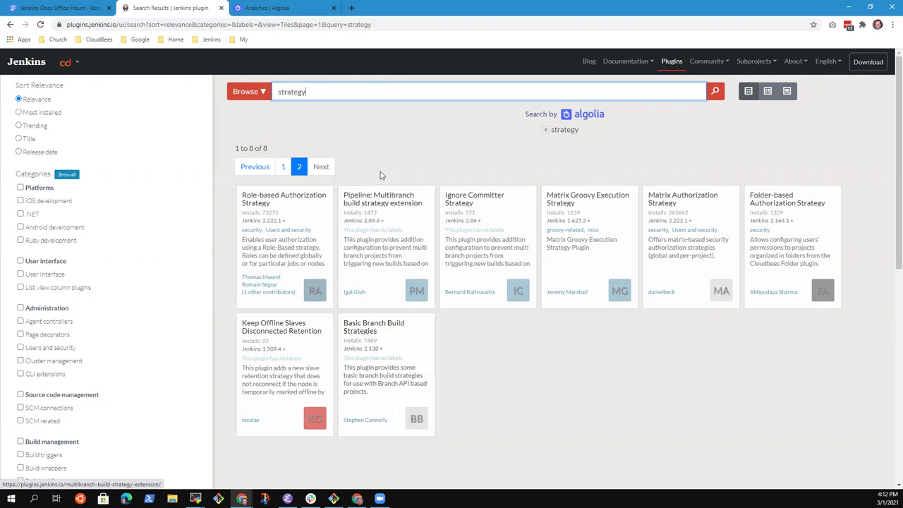
left_click_drag(316, 89, 241, 96)
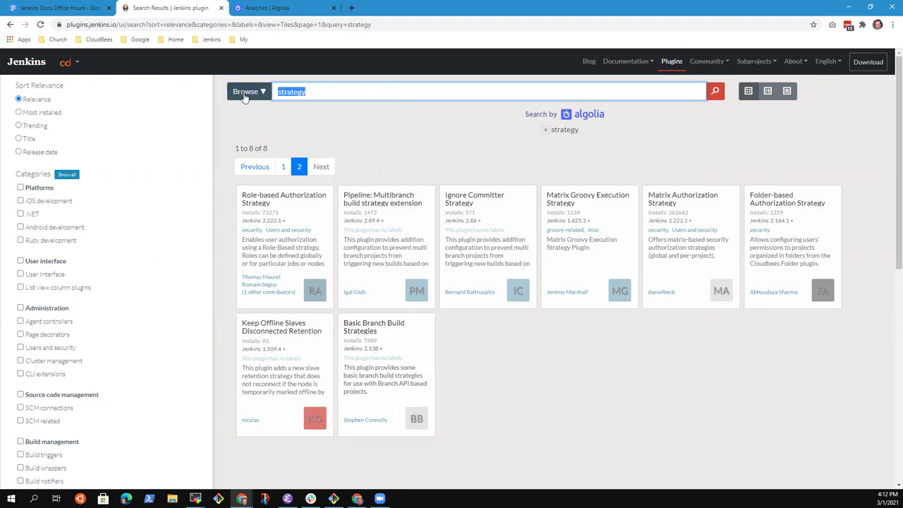
key("BackSpace")
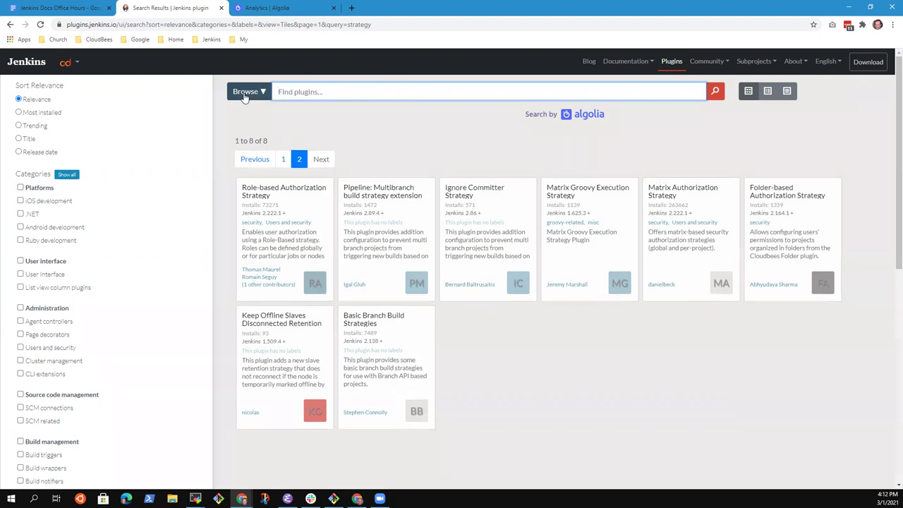
Switch the plugin results between list, table and tile layouts.
left_click(769, 96)
left_click(785, 93)
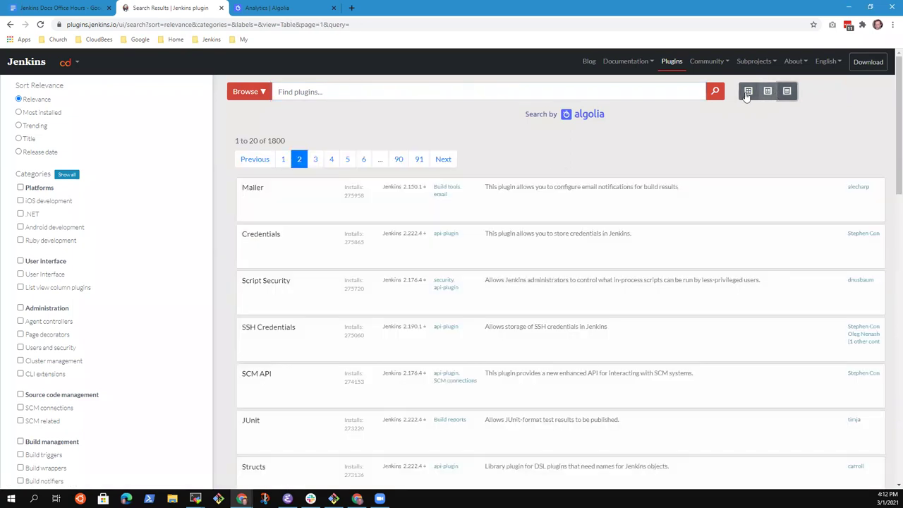
left_click(747, 92)
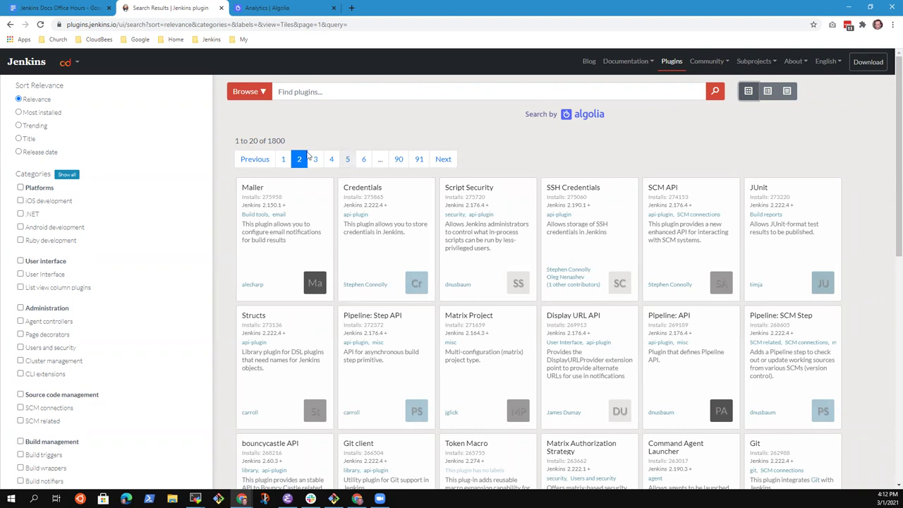
Search plugins for 'coverage' and look for jacoco among the 12 results.
left_click(314, 91)
type("coverage")
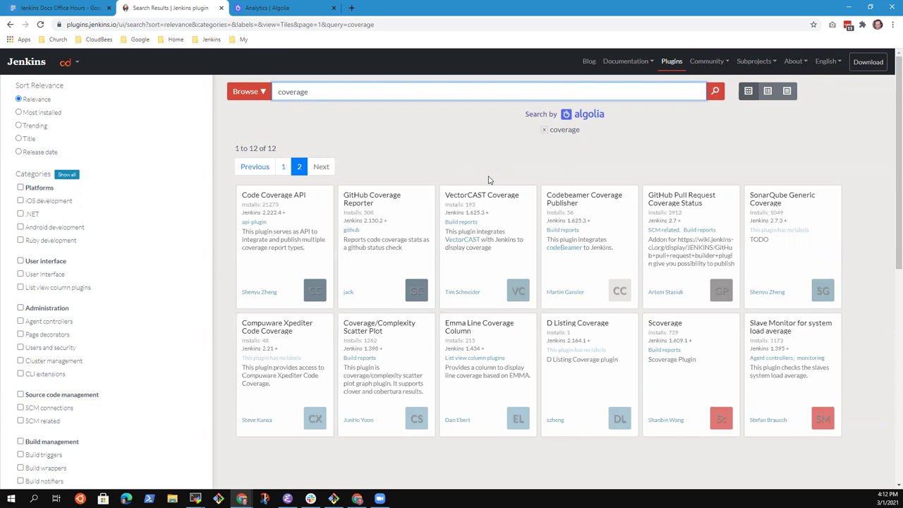
key("ctrl+f")
type("jacoco")
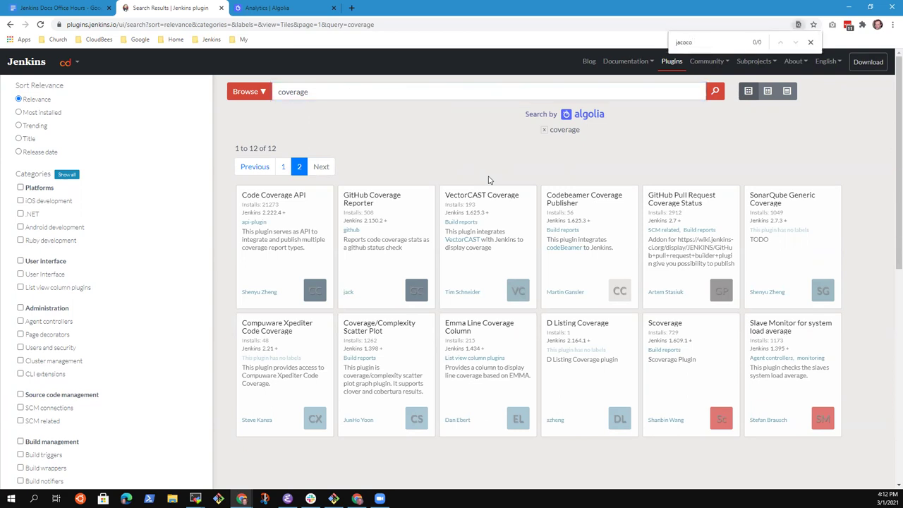
left_click(318, 92)
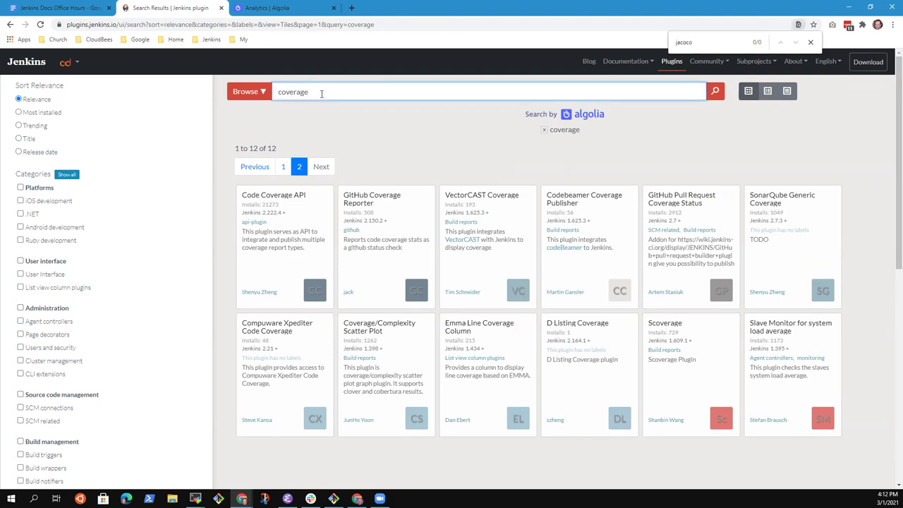
left_click(318, 5)
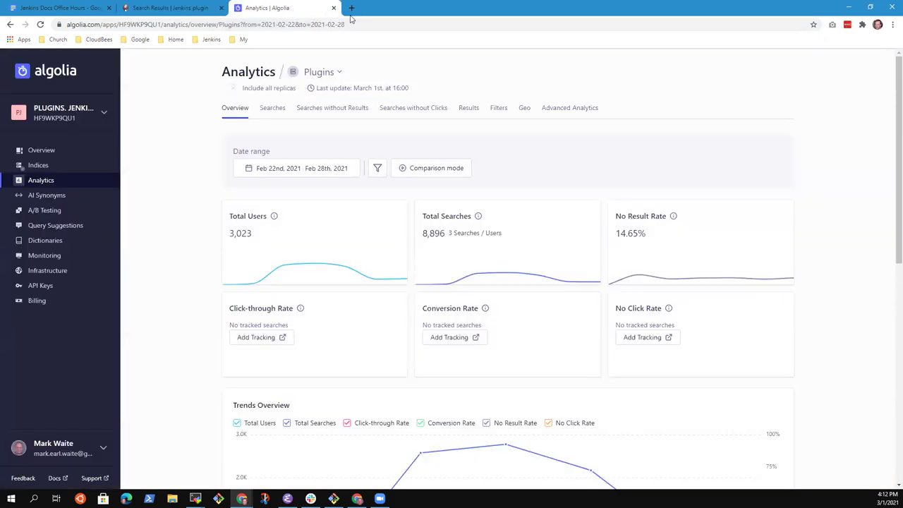
In a new tab, open the Jenkins core GitHub repository from the Jenkins bookmarks.
left_click(352, 8)
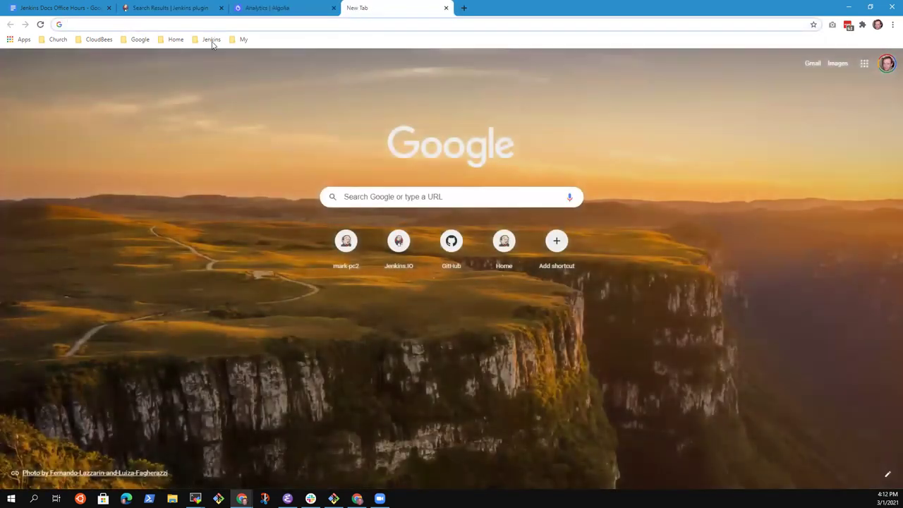
left_click(211, 40)
mouse_move(220, 111)
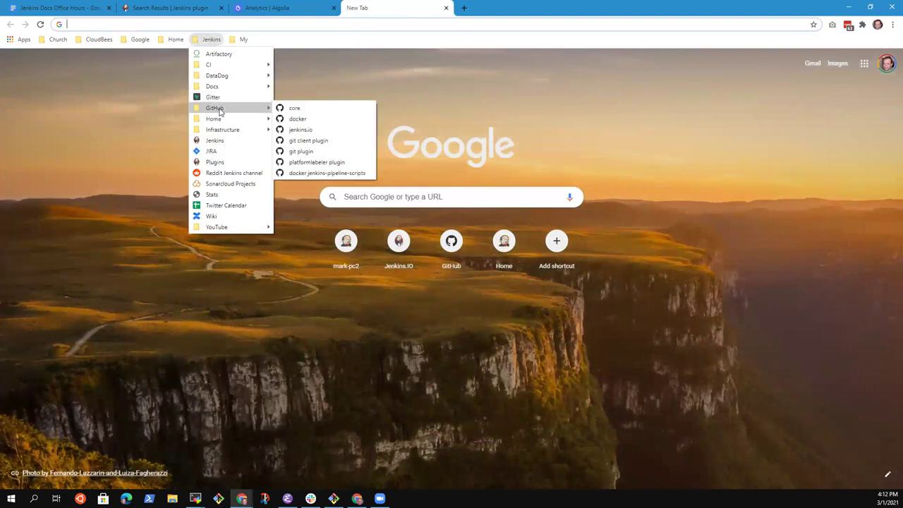
left_click(312, 110)
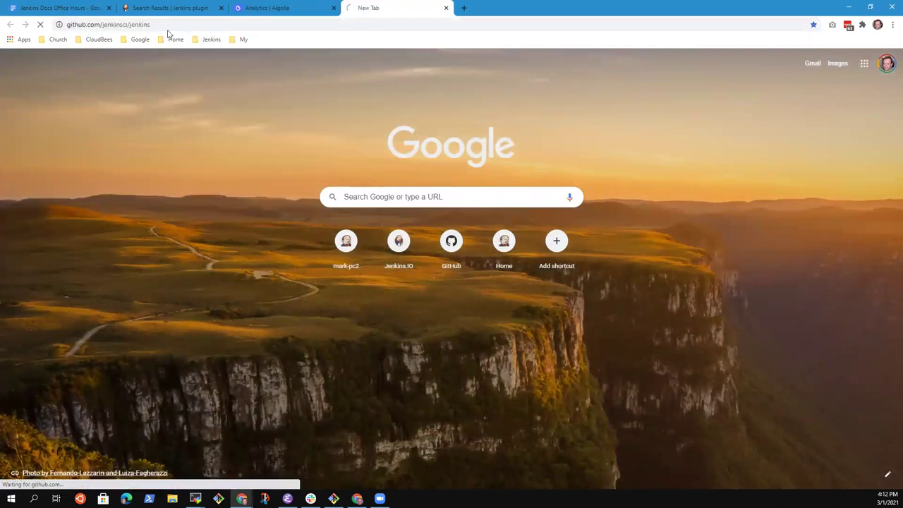
Change the repository address to jenkinsci/jacoco-plugin and load that repository.
left_click(172, 24)
double_click(169, 24)
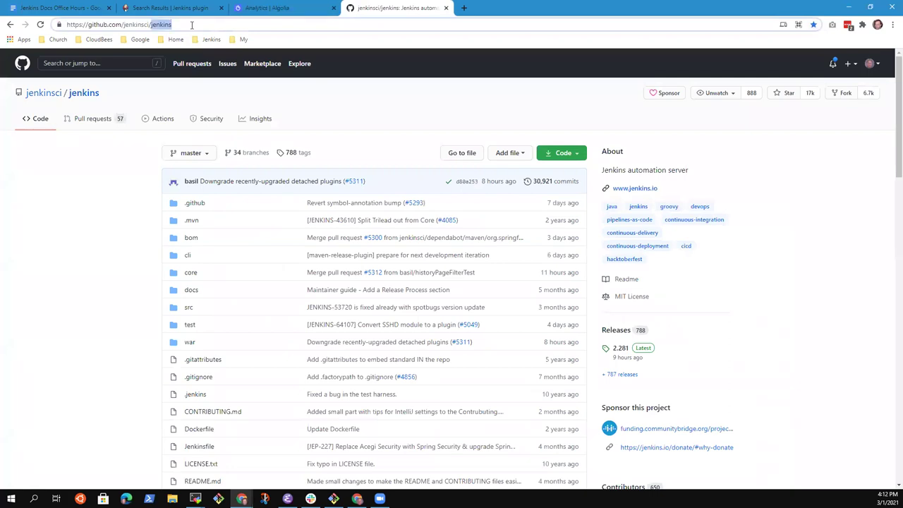
type("ja")
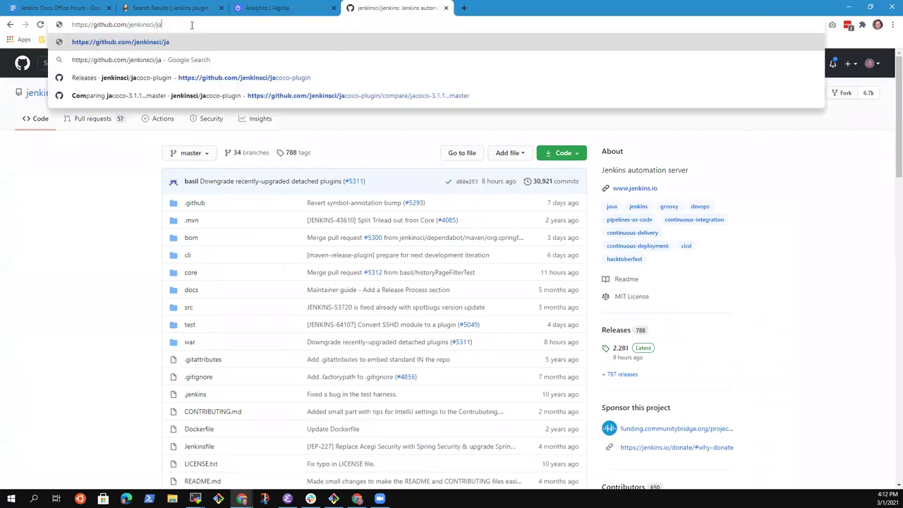
type("coco-0plugin")
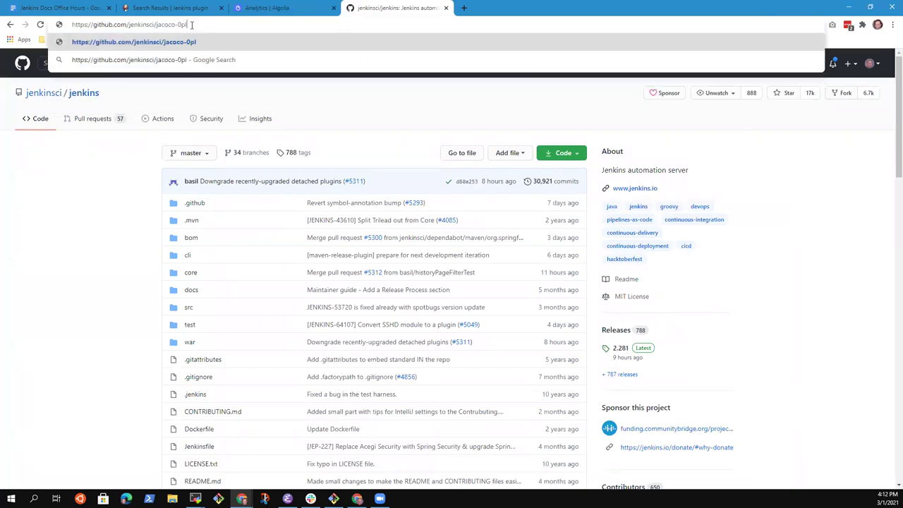
key("BackSpace")
key("BackSpace")
key("BackSpace")
key("BackSpace")
key("BackSpace")
key("BackSpace")
key("BackSpace")
type("plugin")
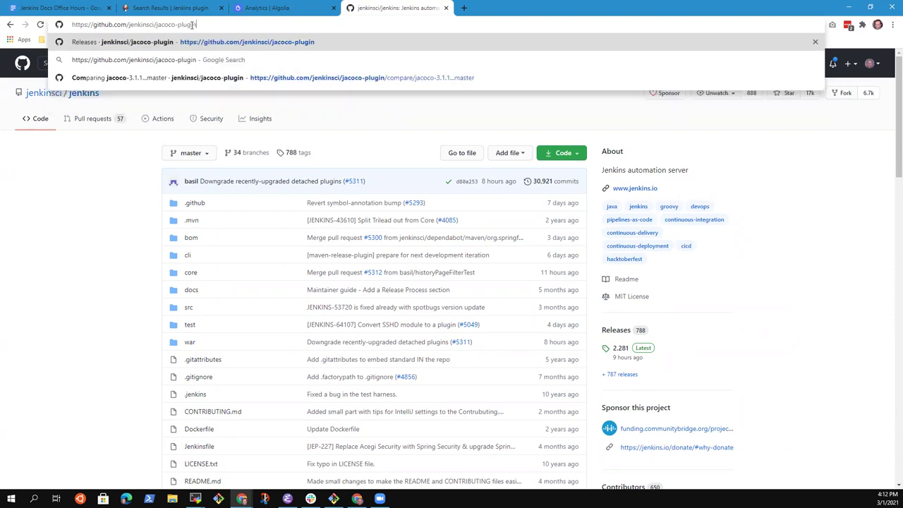
key("Return")
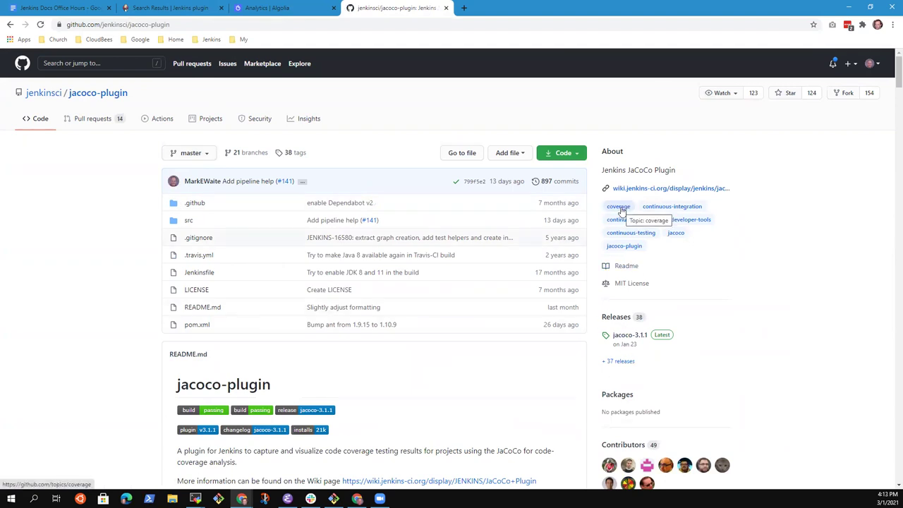
left_click(272, 10)
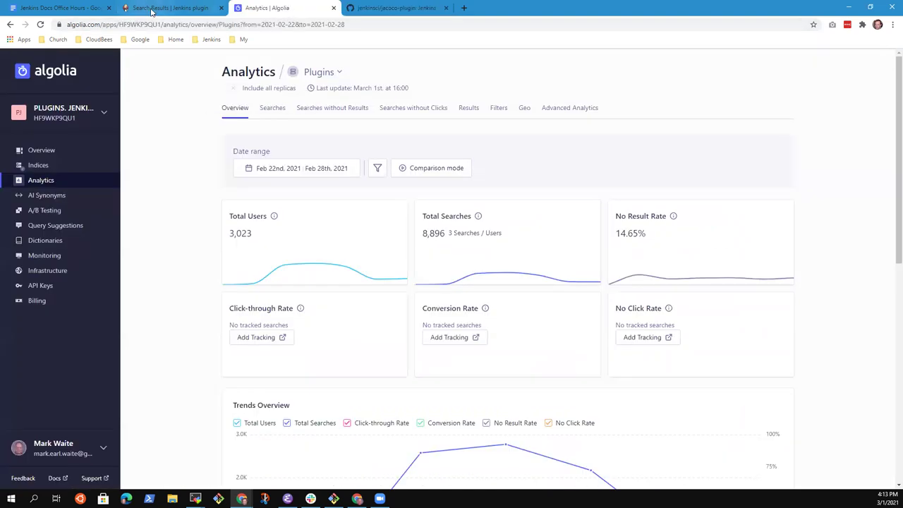
Replace the 'coverage' plugin search with 'jacoco' and run it.
left_click(151, 10)
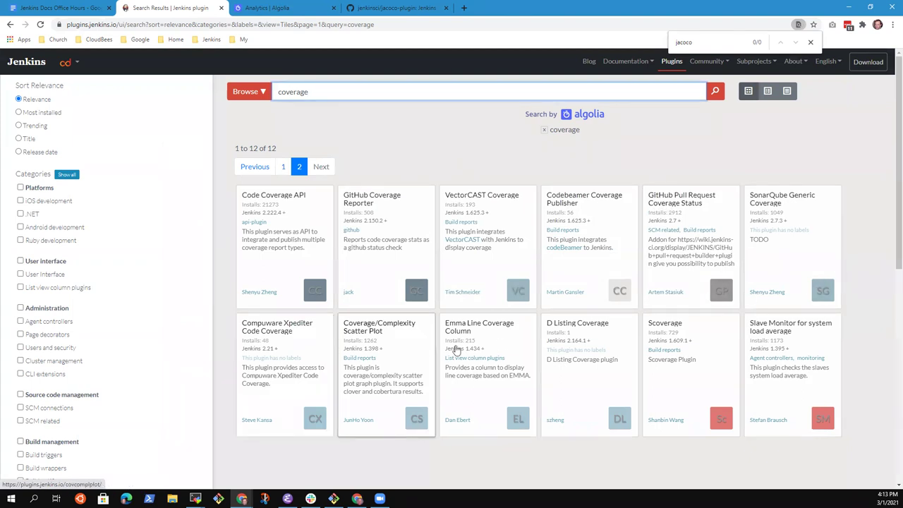
double_click(334, 97)
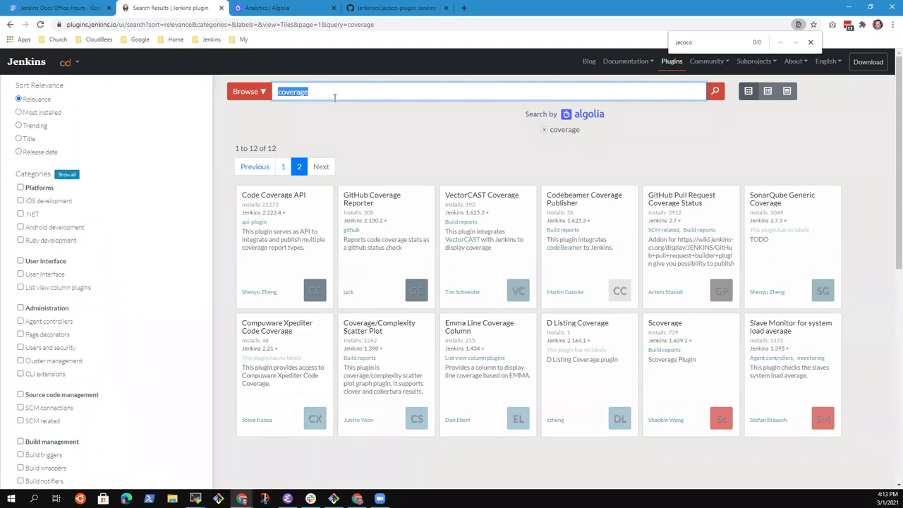
left_click(282, 166)
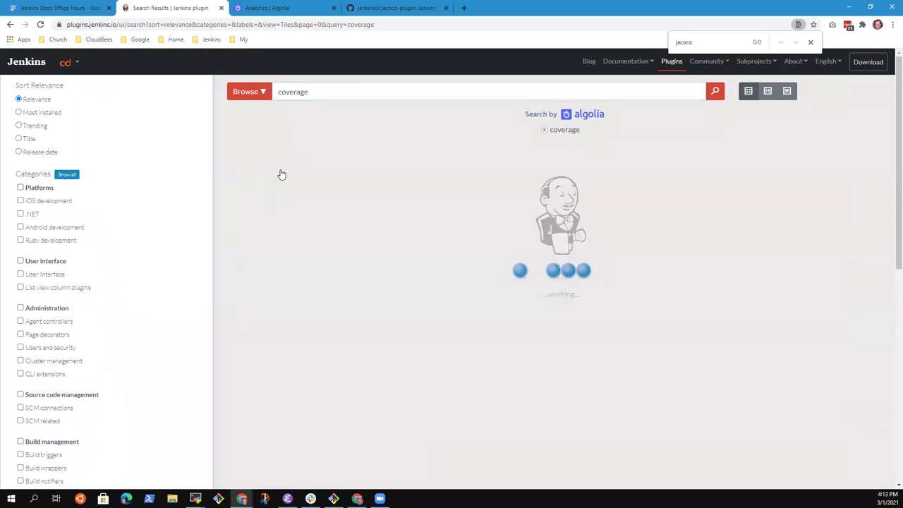
double_click(292, 95)
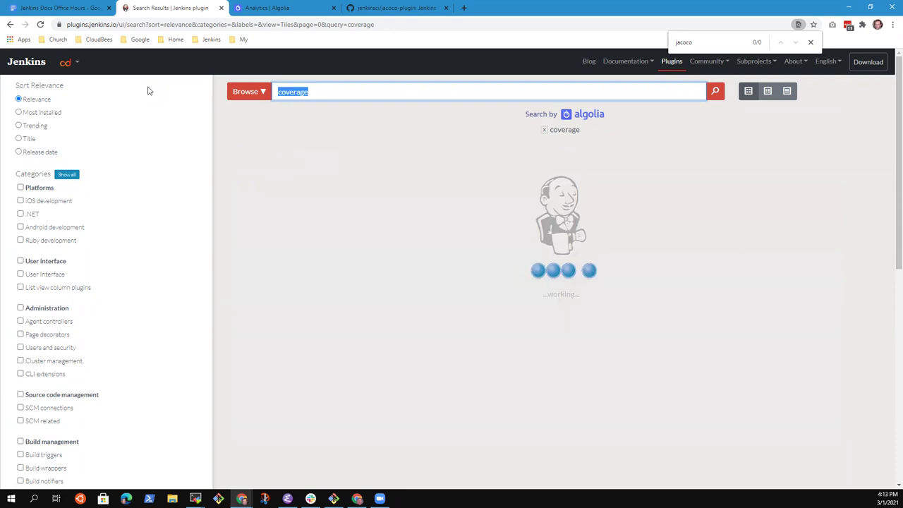
type("jacoco")
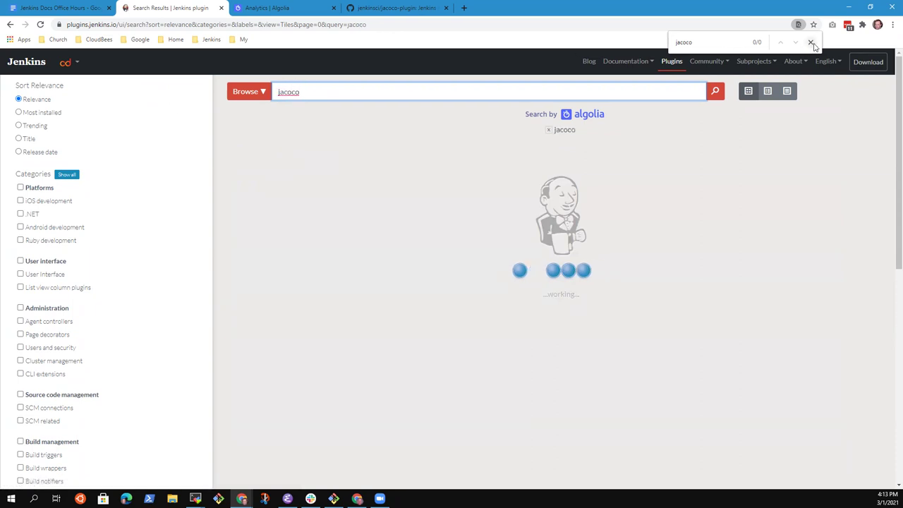
left_click(811, 43)
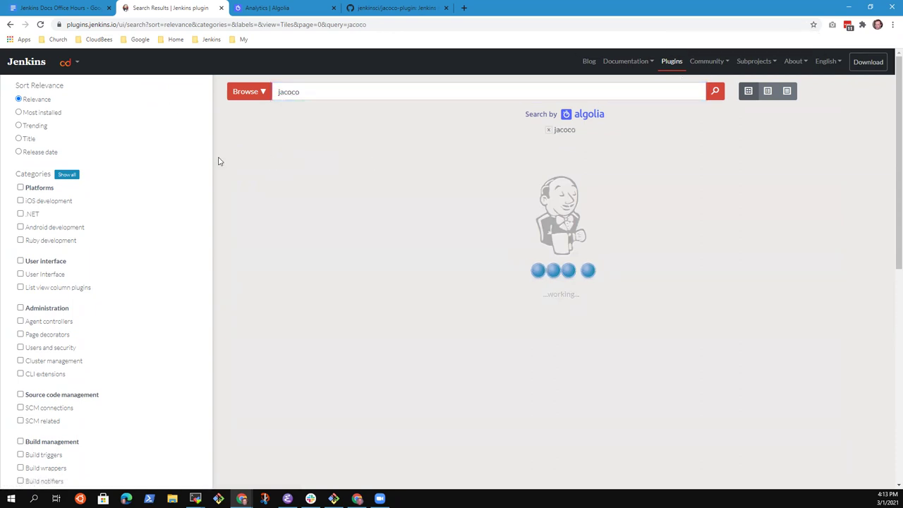
left_click(715, 92)
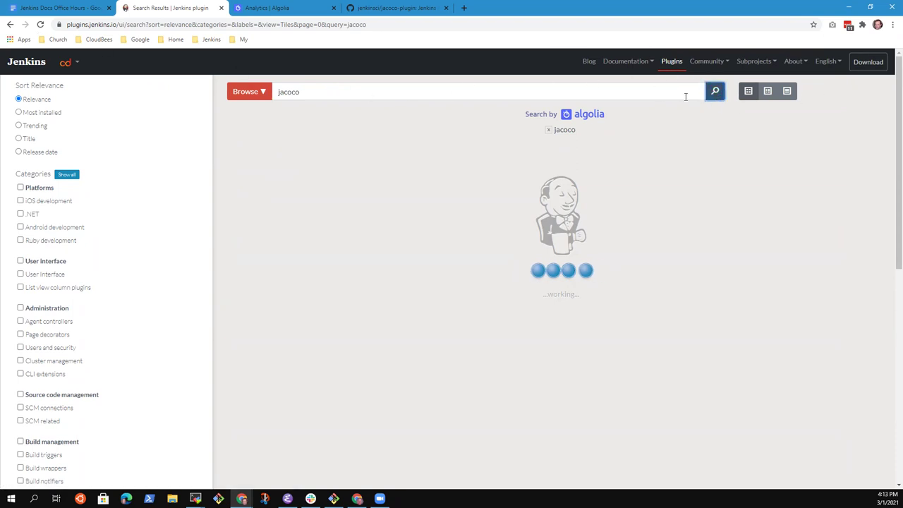
Reset to the plugins index home page and search for 'jacoco' again.
left_click(40, 25)
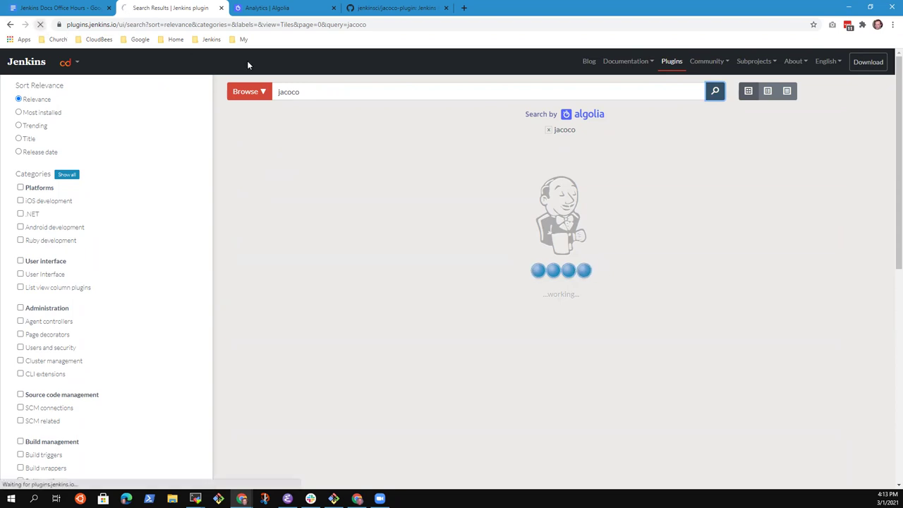
left_click(386, 26)
left_click(387, 26)
key("ctrl+shift+Left")
key("ctrl+shift+Left")
key("ctrl+shift+Left")
key("ctrl+shift+Left")
key("ctrl+shift+Left")
key("ctrl+shift+Left")
key("ctrl+shift+Left")
key("ctrl+shift+Left")
key("ctrl+shift+Left")
key("ctrl+shift+Left")
key("ctrl+shift+Left")
key("ctrl+shift+Left")
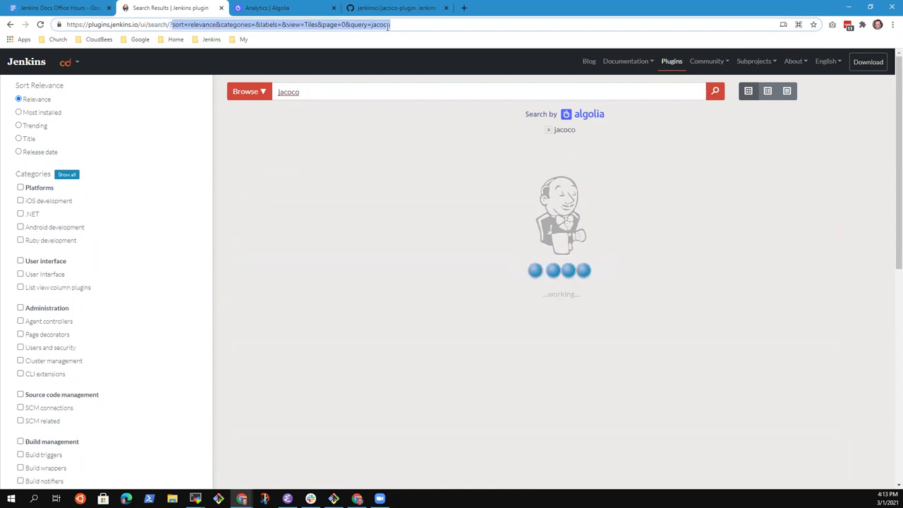
key("ctrl+shift+Left")
key("BackSpace")
key("Return")
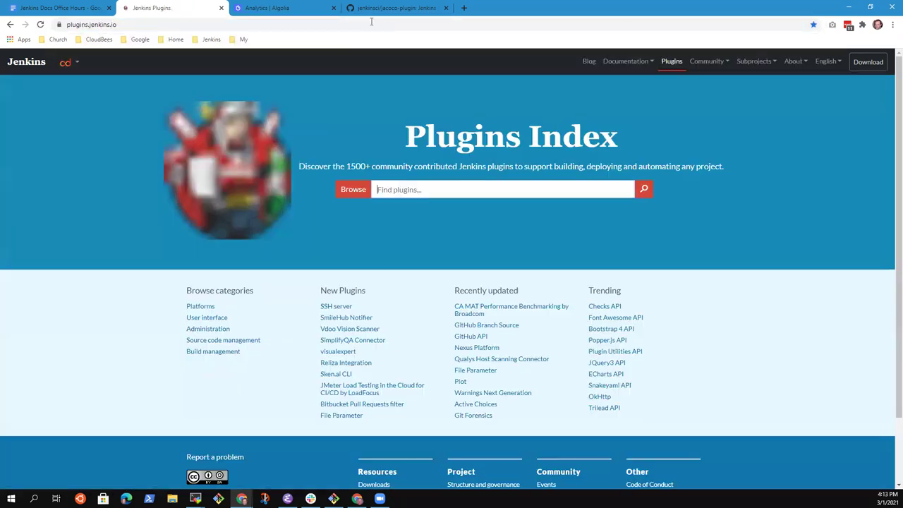
left_click(409, 190)
type("jacoco")
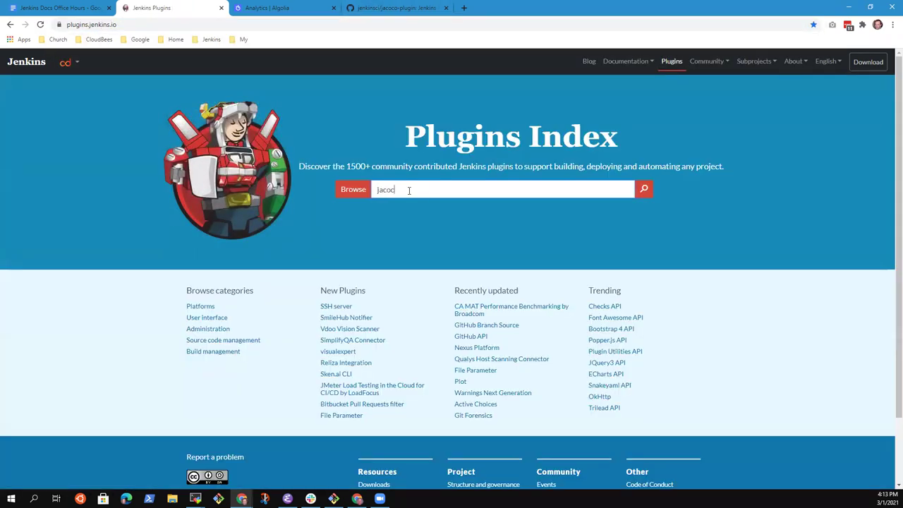
key("Return")
Check the JaCoCo plugin page, then go back and search 'coverage' instead.
left_click(311, 202)
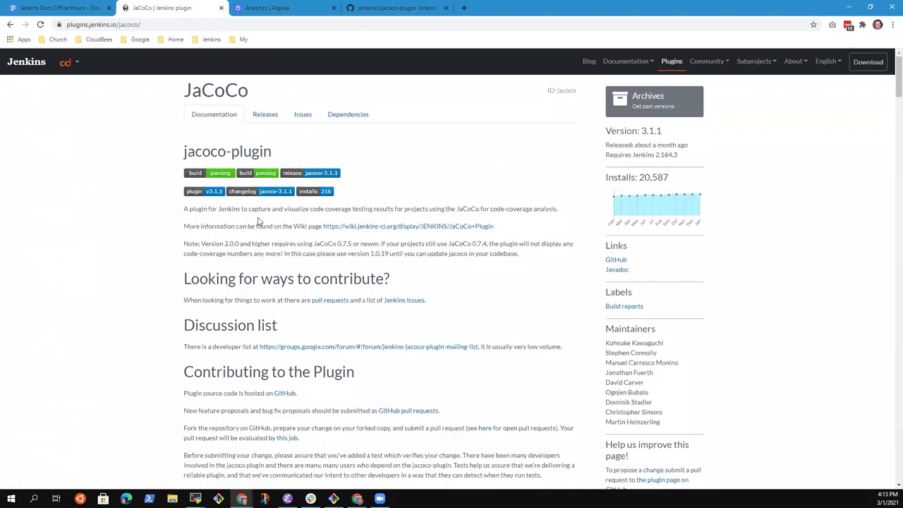
double_click(333, 208)
left_click(11, 25)
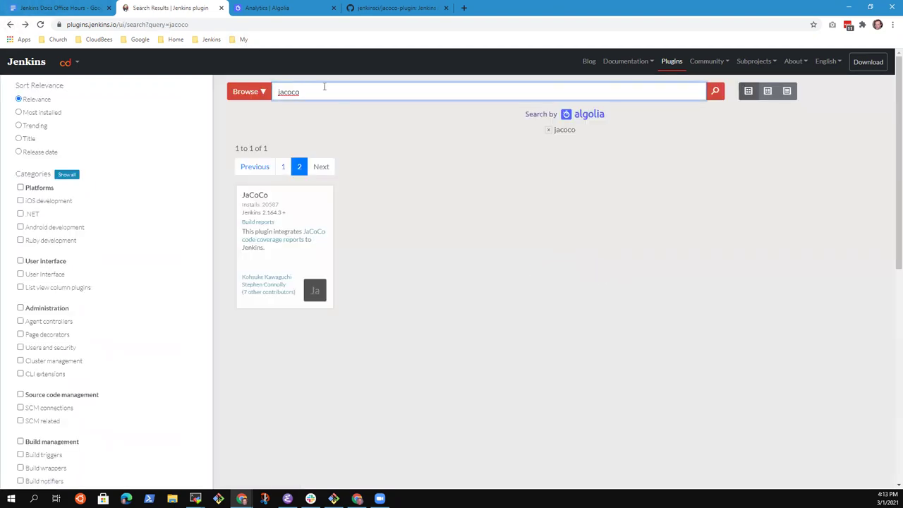
left_click_drag(304, 95, 239, 85)
type("coverage")
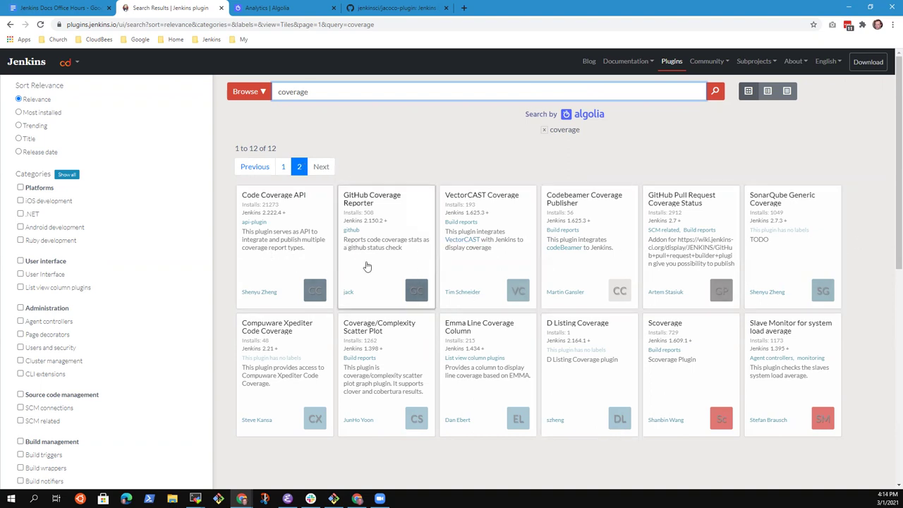
Show the first page of coverage results sorted by Most installed.
left_click(325, 170)
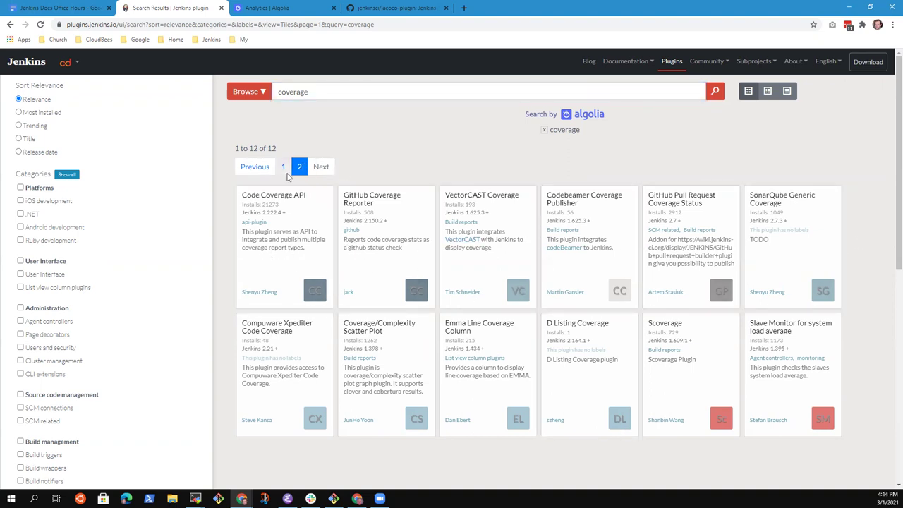
left_click(284, 168)
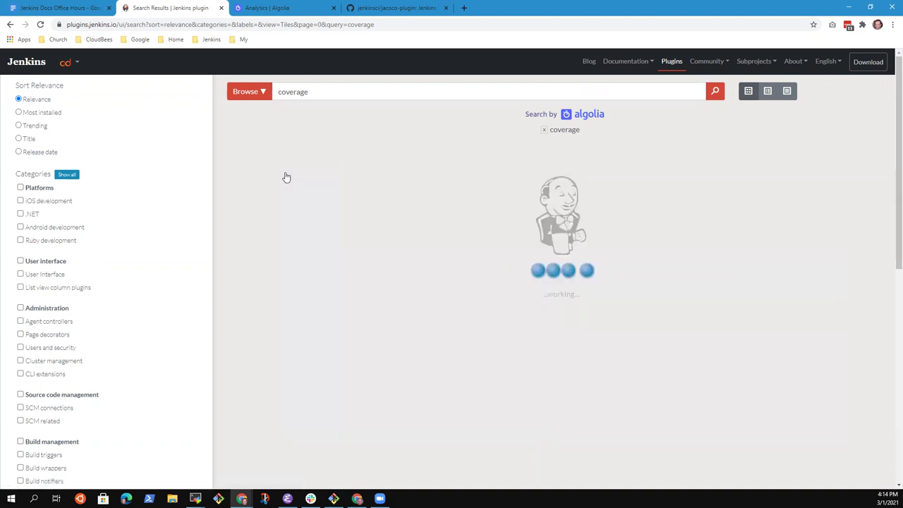
left_click(54, 114)
left_click(383, 91)
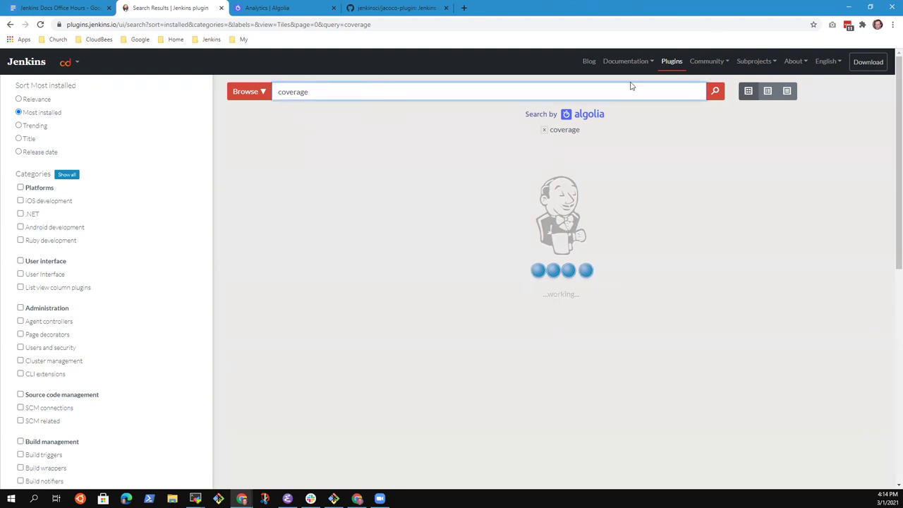
Search 'jacoco' from the plugins.jenkins.io home page, finding only the JaCoCo plugin.
left_click(668, 62)
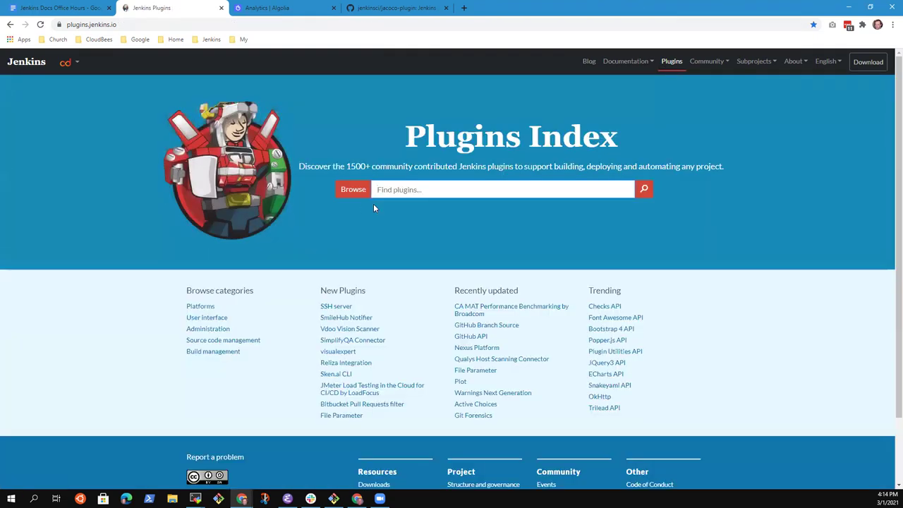
type("jacoco")
key("Return")
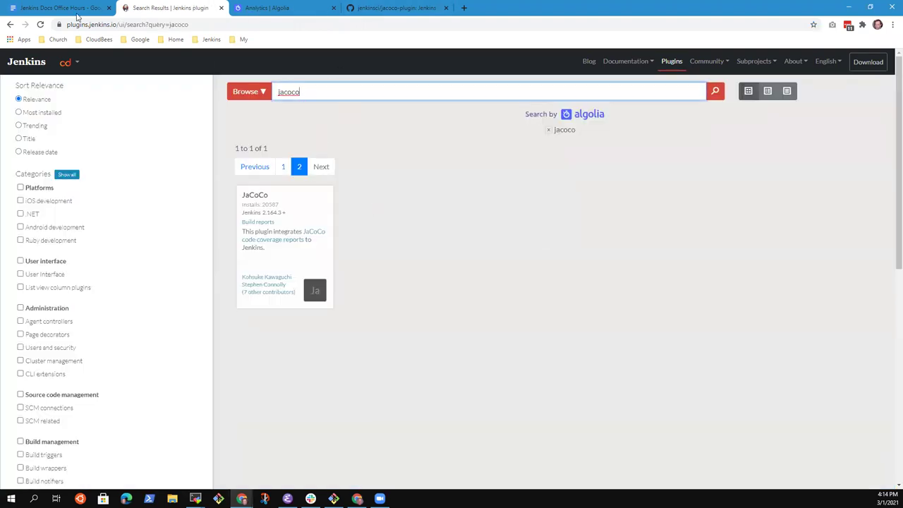
left_click(311, 7)
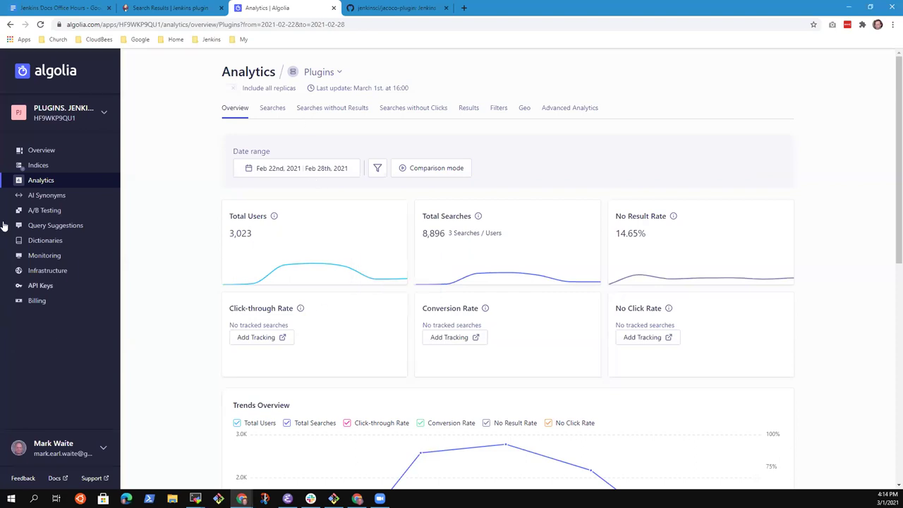
Flip between the plugin search results and Algolia tabs, then return to the office hours notes.
left_click(173, 8)
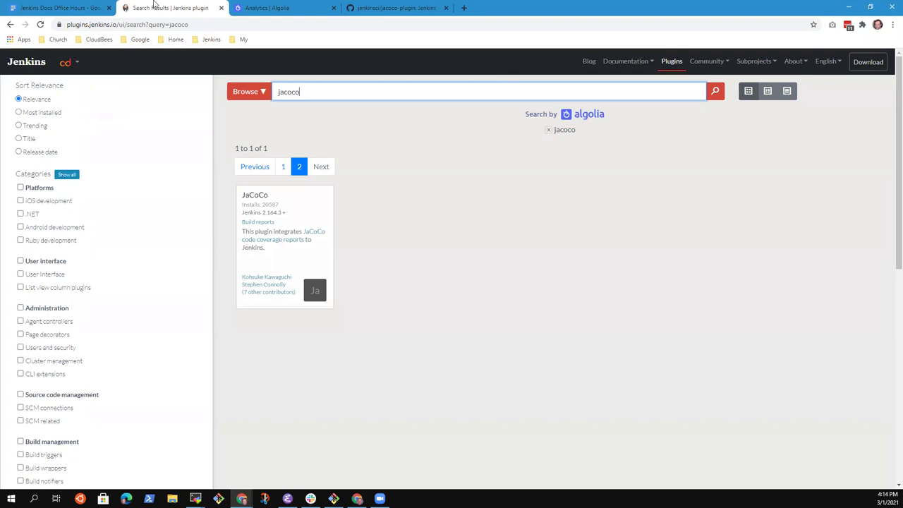
left_click(281, 7)
left_click(205, 7)
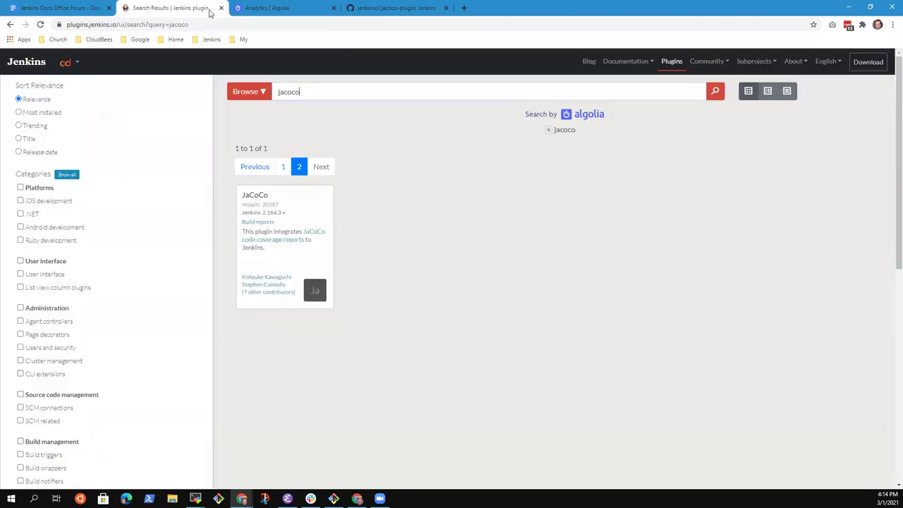
left_click(62, 8)
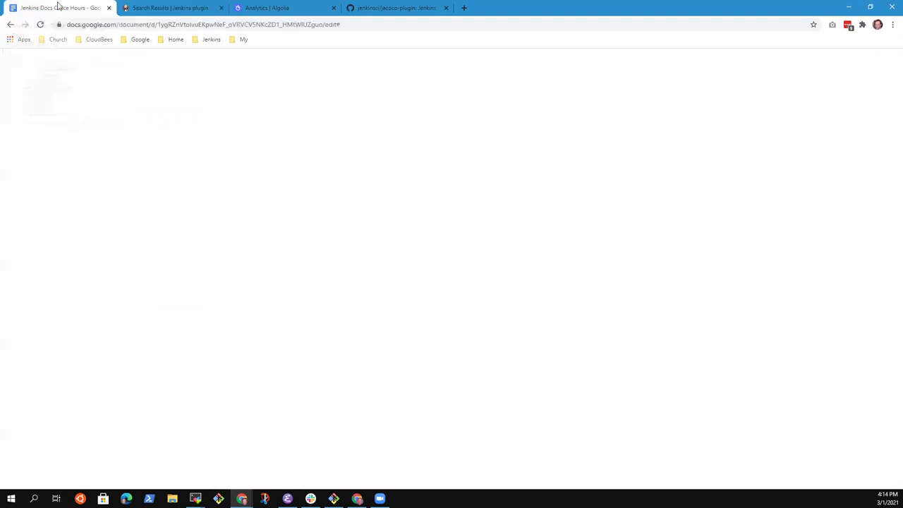
left_click(438, 199)
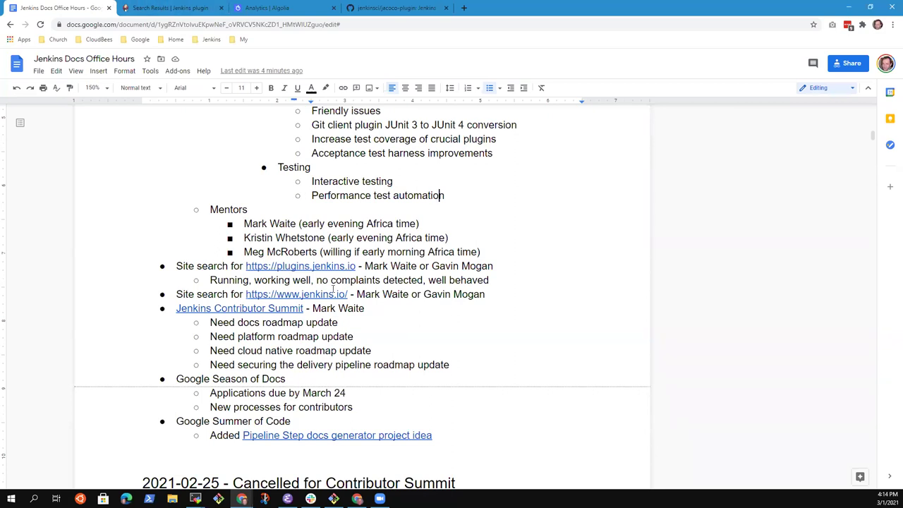
left_click_drag(484, 297, 496, 297)
key("End")
key("Return")
key("Tab")
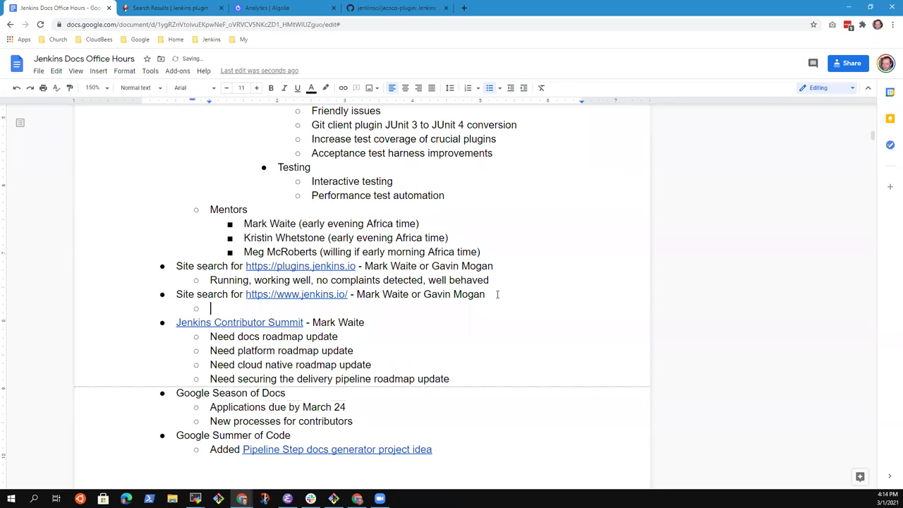
type("DocSearch scanning i")
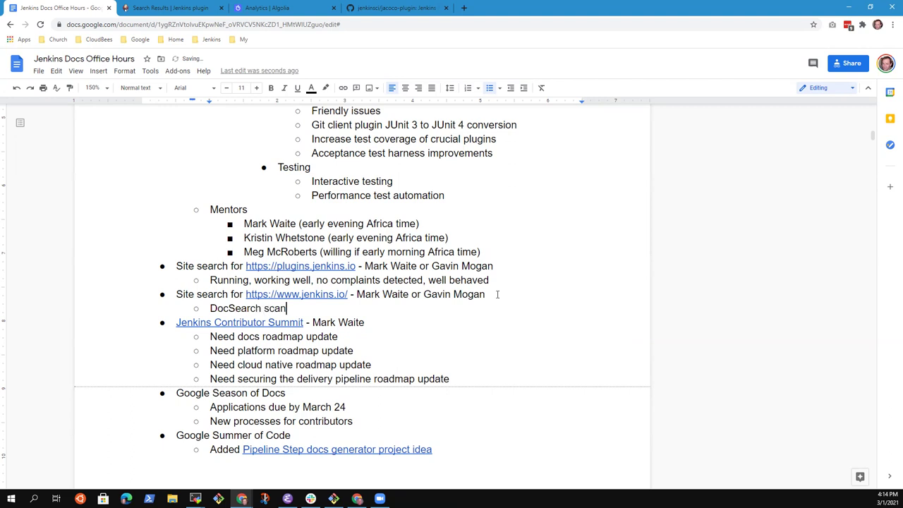
key("BackSpace")
type("has already started")
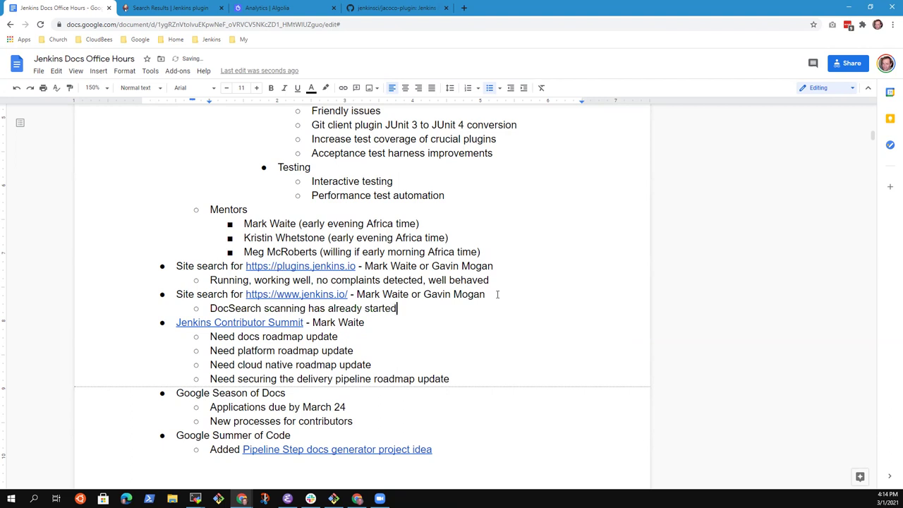
Add the sub-bullet 'Provided instructions to integrate their search into the site'.
key("Return")
type("Gavin hopes to wor")
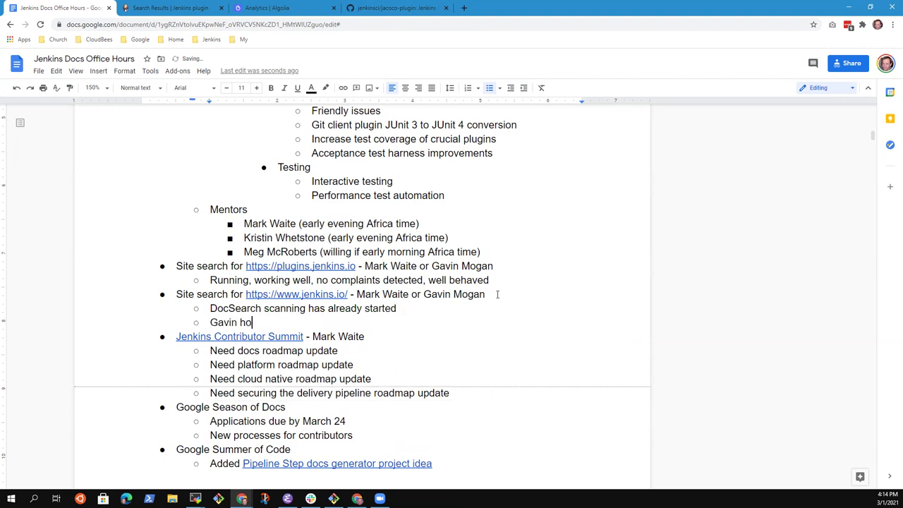
key("BackSpace")
key("BackSpace")
key("BackSpace")
key("BackSpace")
key("BackSpace")
key("BackSpace")
key("BackSpace")
key("BackSpace")
key("BackSpace")
key("BackSpace")
key("BackSpace")
key("BackSpace")
key("ctrl+BackSpace")
type("Provided instructions")
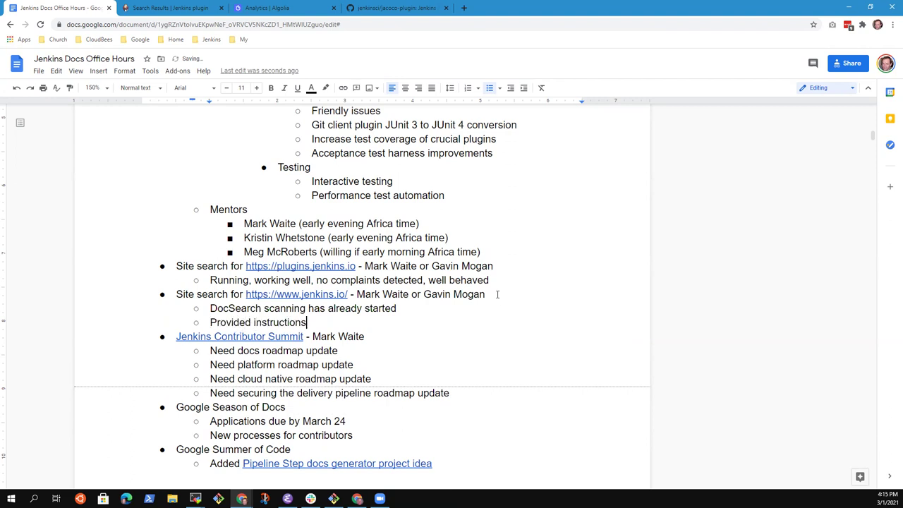
type(" to integrate their se")
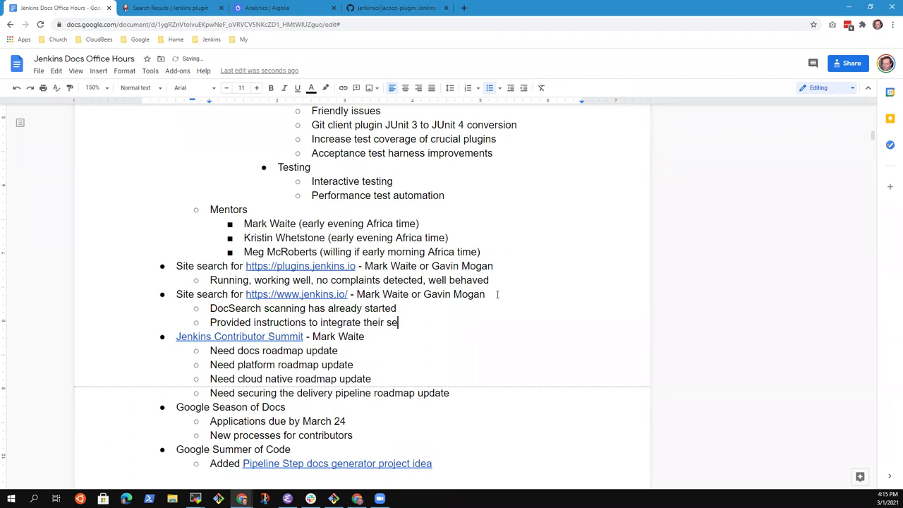
type("arch into the site")
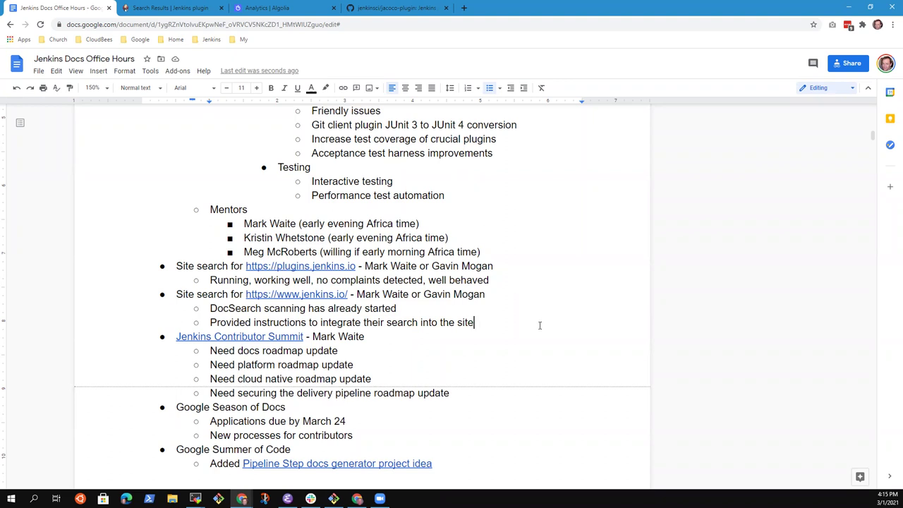
key("Home")
key("shift+End")
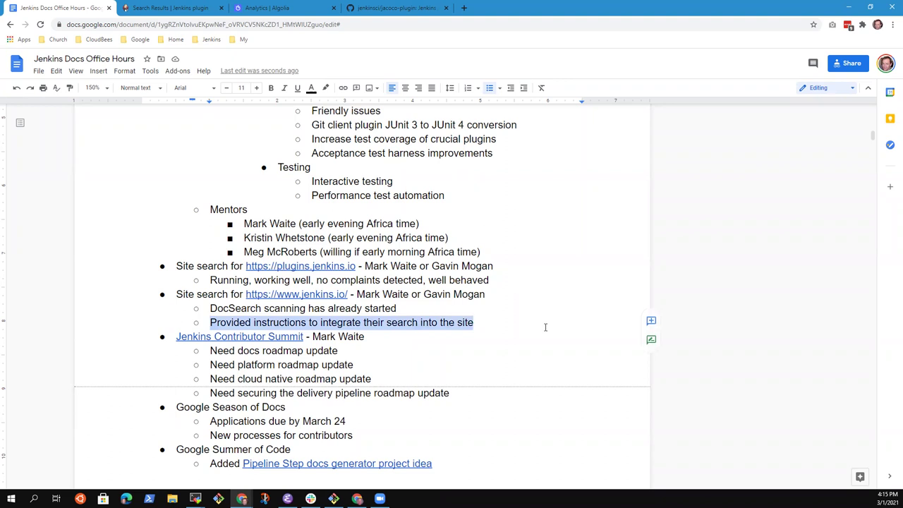
key("End")
Add a sub-bullet hoping a contributor can work on it this week.
key("Return")
type("Hope that Gav")
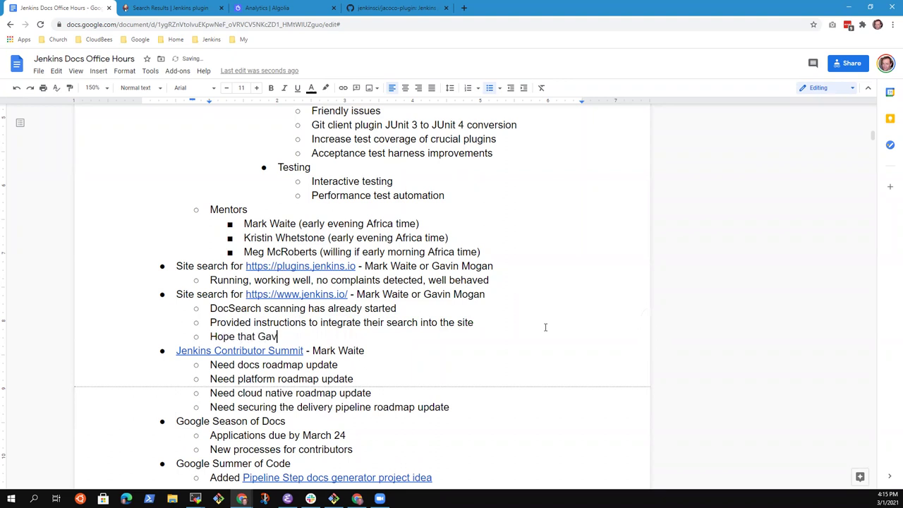
type("in will be able to work o")
key("BackSpace")
key("BackSpace")
type("ork on it this week")
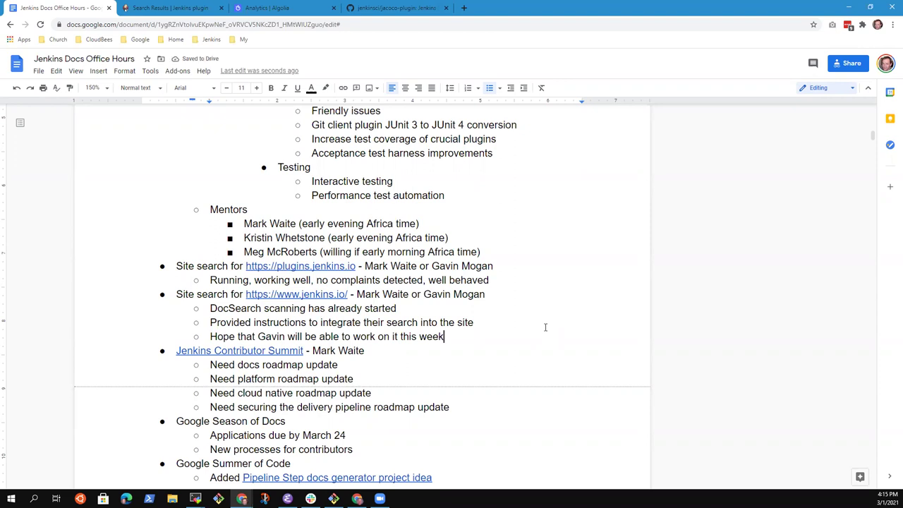
key("Up")
key("Up")
key("Home")
key("shift+End")
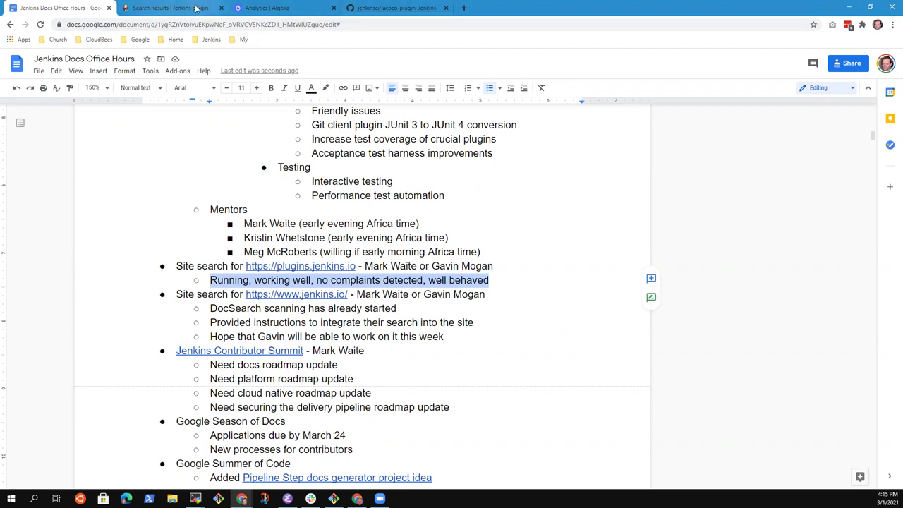
Below the Running line, add the sub-bullet 'Has some issues that need to be reported'.
left_click(380, 280)
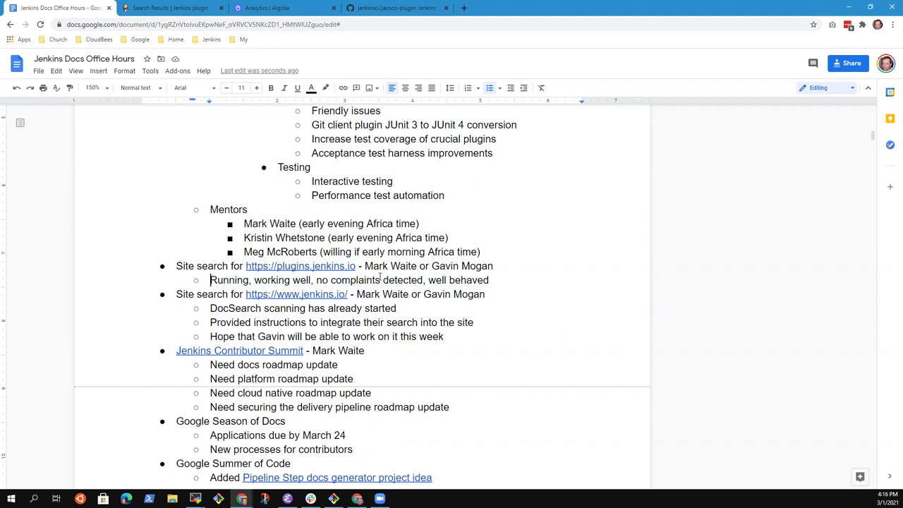
key("Down")
key("Down")
key("Up")
key("Up")
key("Up")
key("Return")
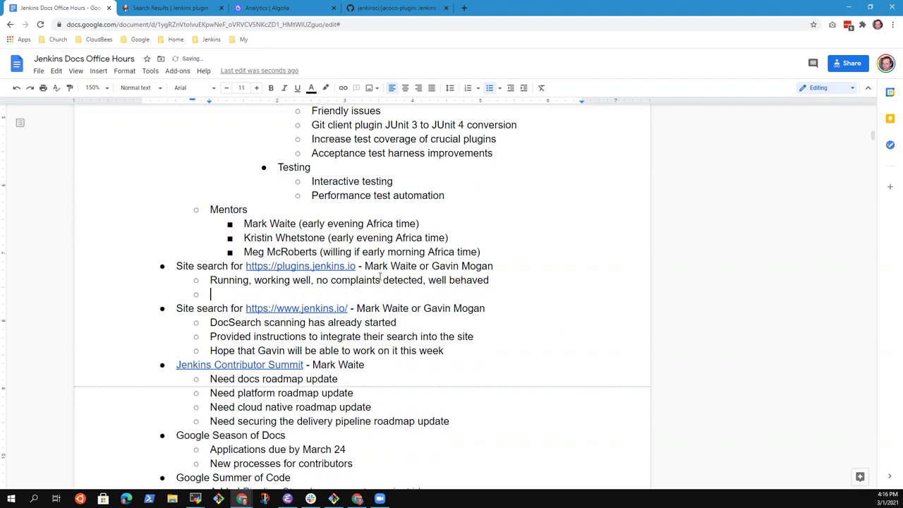
type("Has some issues that need to be reported")
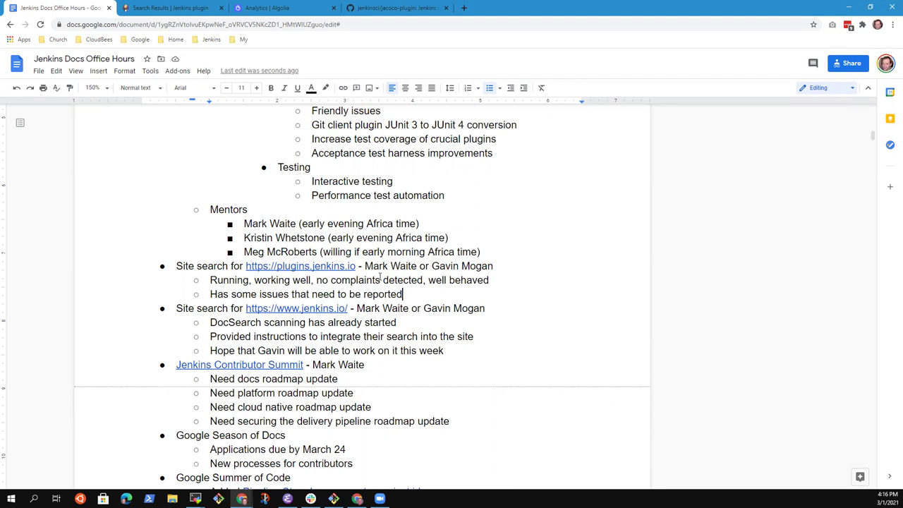
Nest three issue bullets: 'Tab 2 initially instead of tab 1', 'Clicking tab 1 causes a spin', 'Explore further'.
key("Down")
key("Return")
key("Tab")
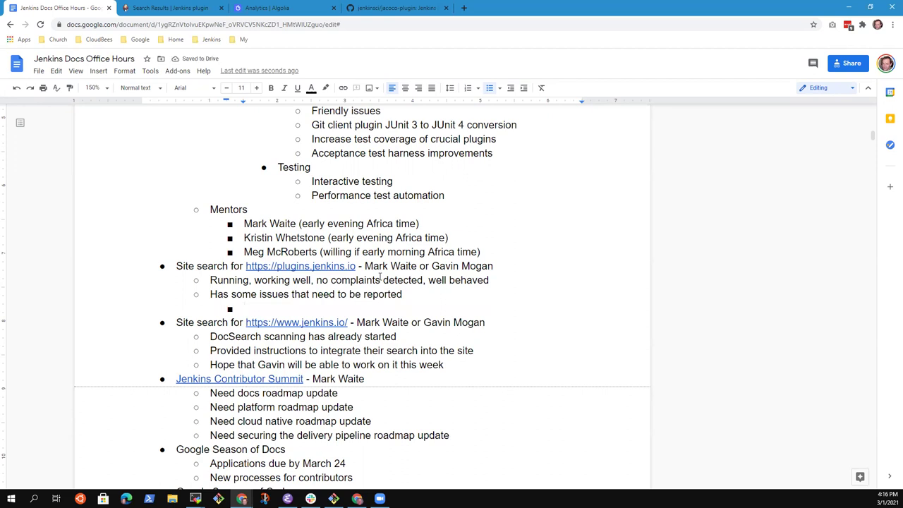
type("Tab 2 initiall")
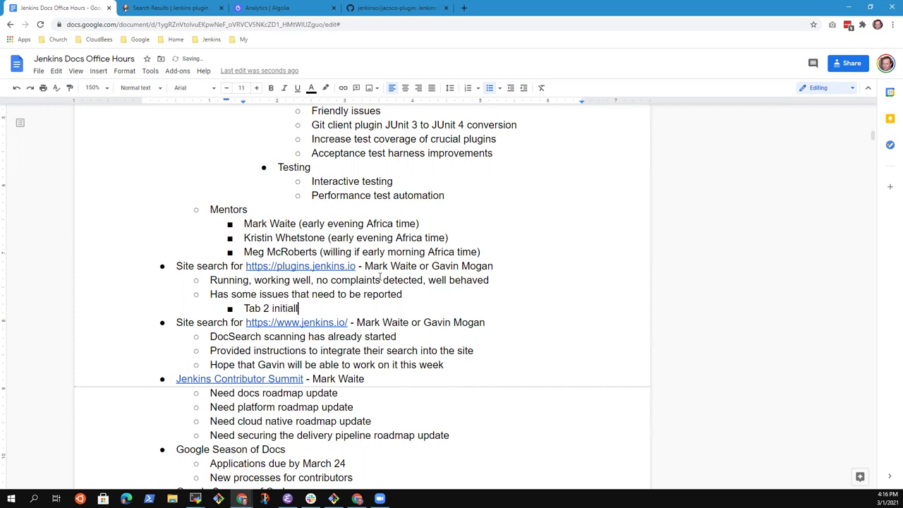
type("y instead of tab 1")
key("Return")
type("Clicking tab 1 causes a sping")
key("BackSpace")
key("Return")
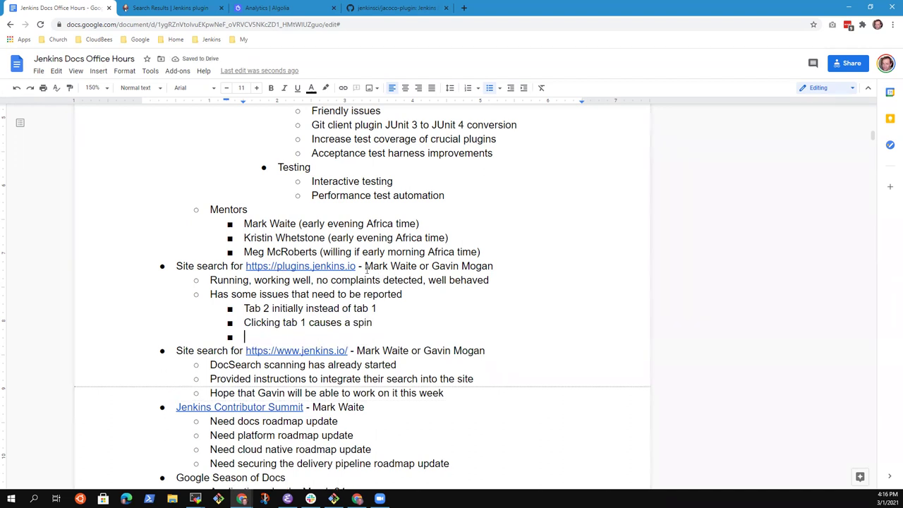
type("Explore further")
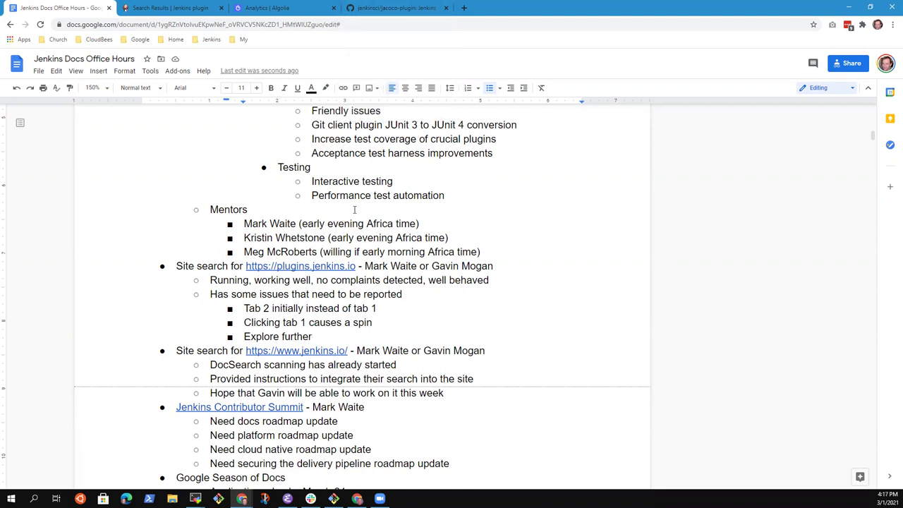
Review the Site search lines, then select the Jenkins Contributor Summit heading line.
left_click(187, 269)
key("shift+End")
key("Down")
key("Down")
key("Down")
key("Down")
key("Down")
key("Down")
key("Home")
key("shift+End")
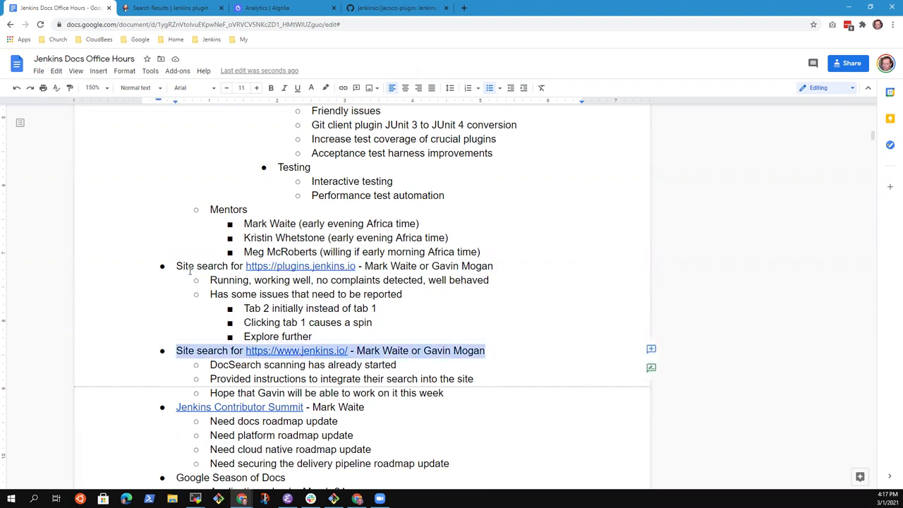
scroll(229, 289, "down", 1)
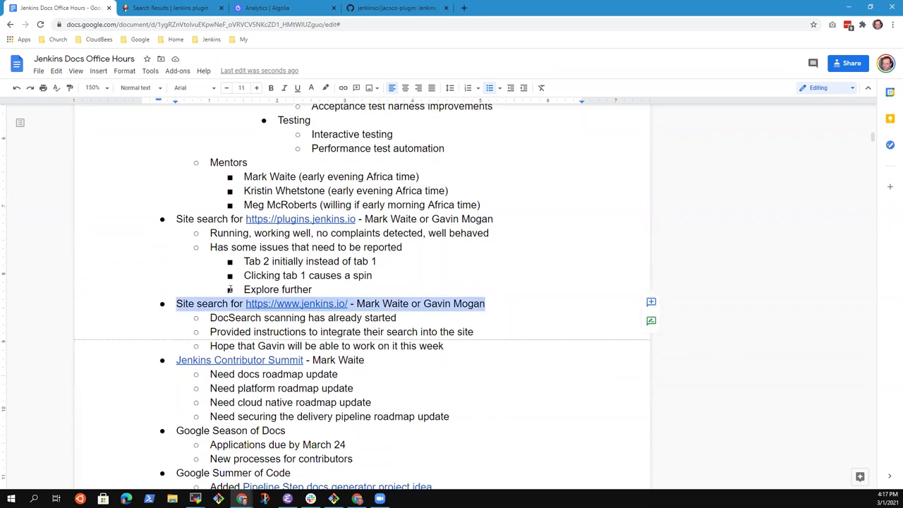
left_click(327, 262)
key("Down")
key("Down")
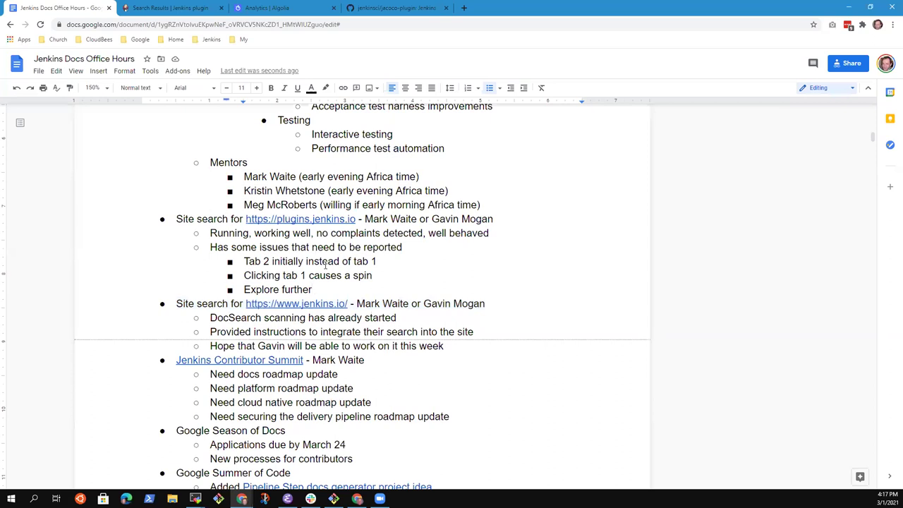
left_click(326, 359)
scroll(303, 321, "down", 2)
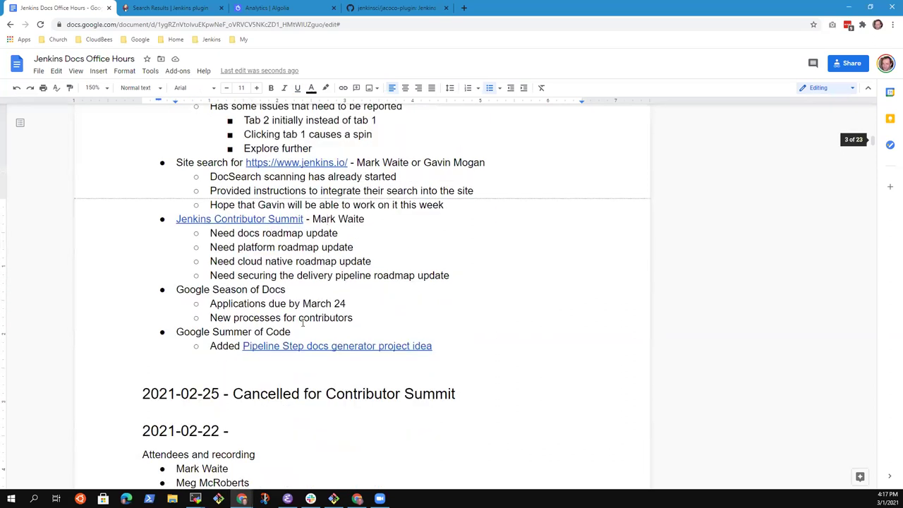
key("Home")
key("shift+End")
key("Down")
Add the sub-note 'Site search and more need to be added to Jenkins roadmap' under the docs and platform roadmap items.
key("Return")
key("Tab")
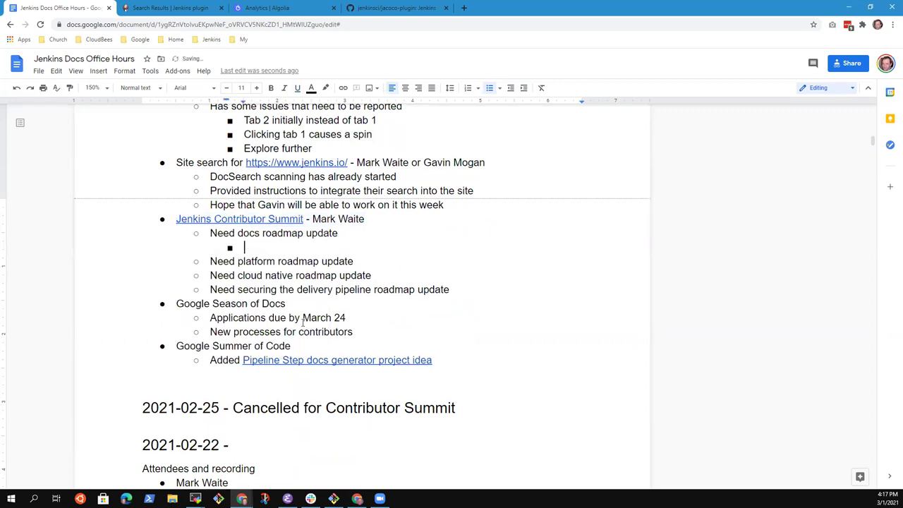
type("Site search and more ne")
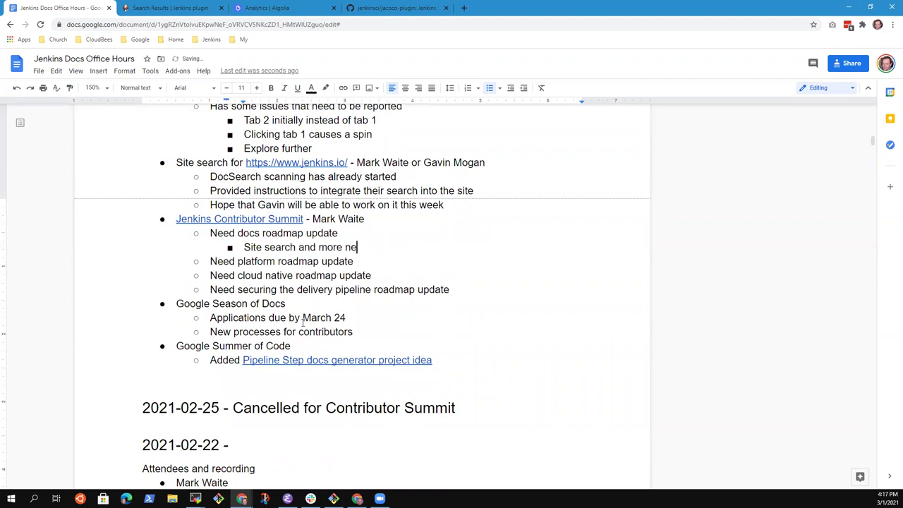
type("ed to be added to")
type("Jenkins roadmap")
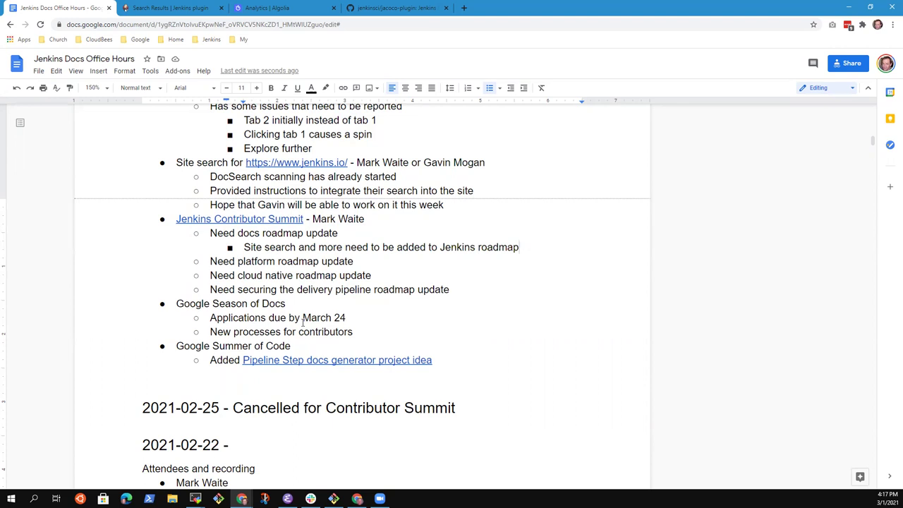
key("Home")
key("shift+End")
key("ctrl+c")
key("Down")
key("Return")
key("Tab")
key("ctrl+v")
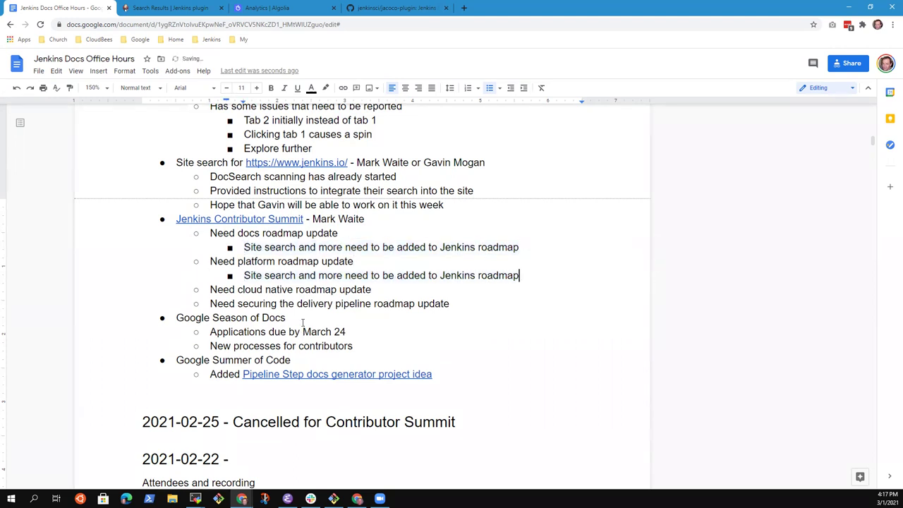
Add '... to create' owner sub-notes under the cloud native and delivery-pipeline roadmap items, each naming its owner.
key("Return")
key("Tab")
type("Kara ")
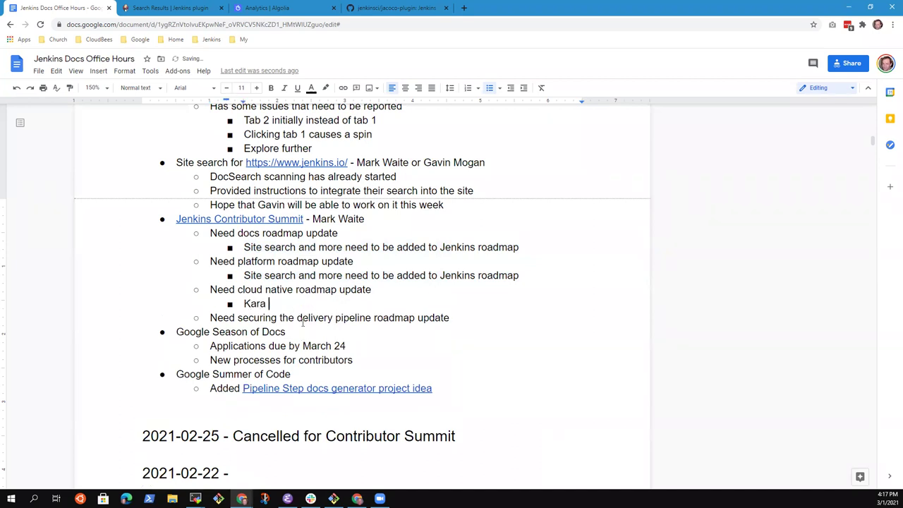
type("de la Marck or Mark to create")
key("Down")
key("shift+Home")
key("ctrl+c")
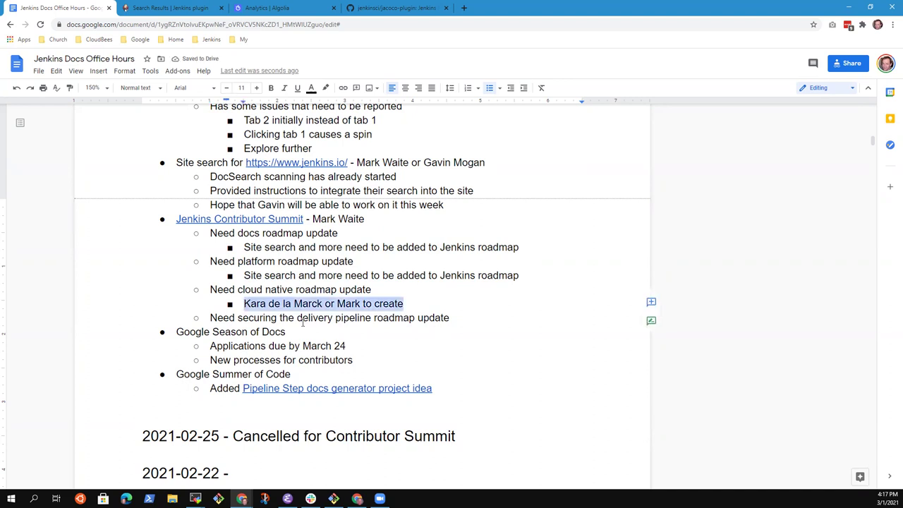
key("Down")
key("End")
key("Return")
key("Tab")
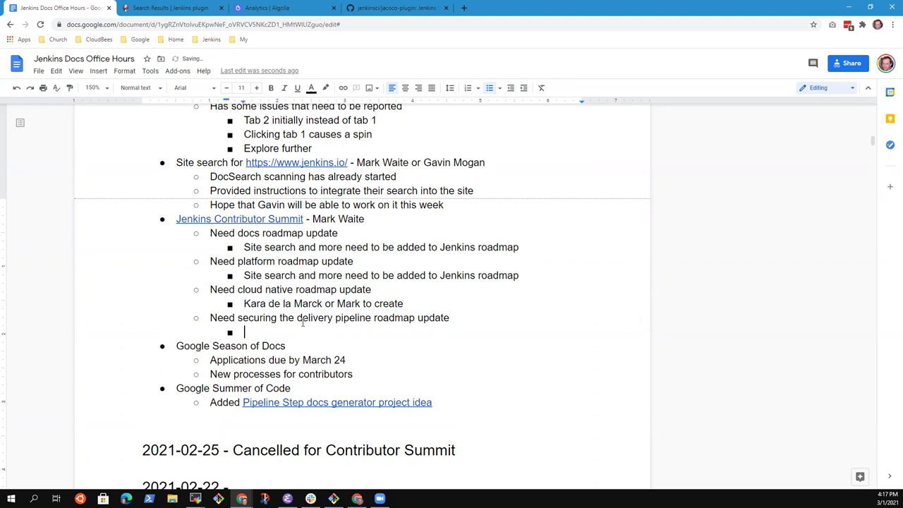
key("ctrl+v")
key("ctrl+Left")
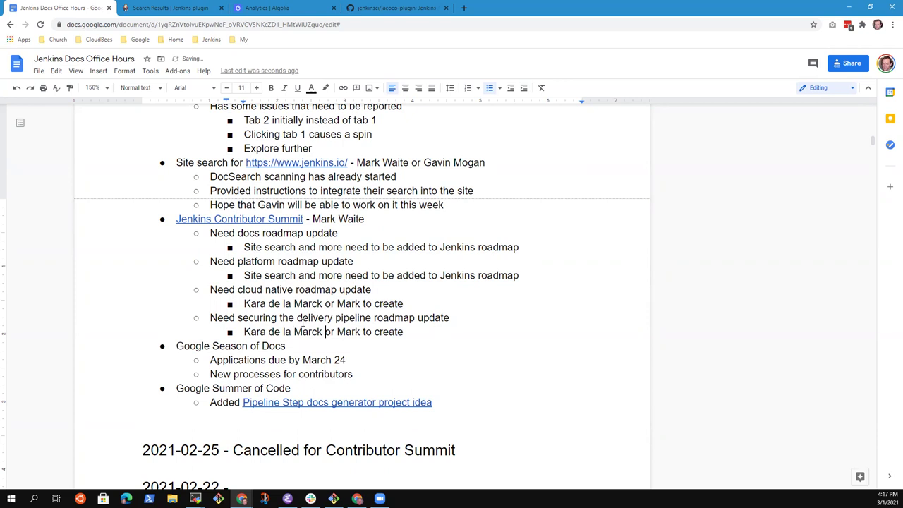
key("ctrl+shift+Left")
key("ctrl+shift+Left")
key("ctrl+shift+Left")
key("ctrl+shift+Left")
type("Oleg Nenashev")
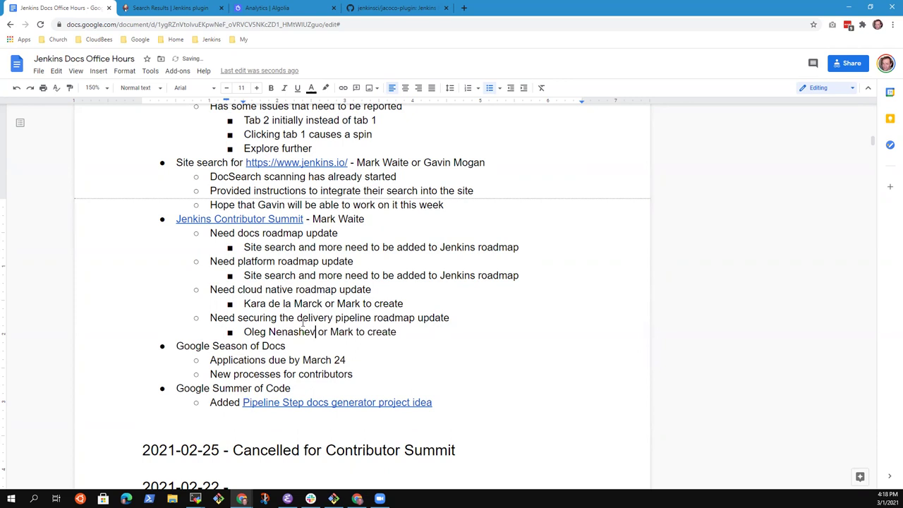
Review the Contributor Summit section from its heading down to the last owner line.
key("Up")
key("End")
key("Up")
key("Up")
key("Up")
key("Up")
key("Up")
key("Up")
key("Home")
key("shift+End")
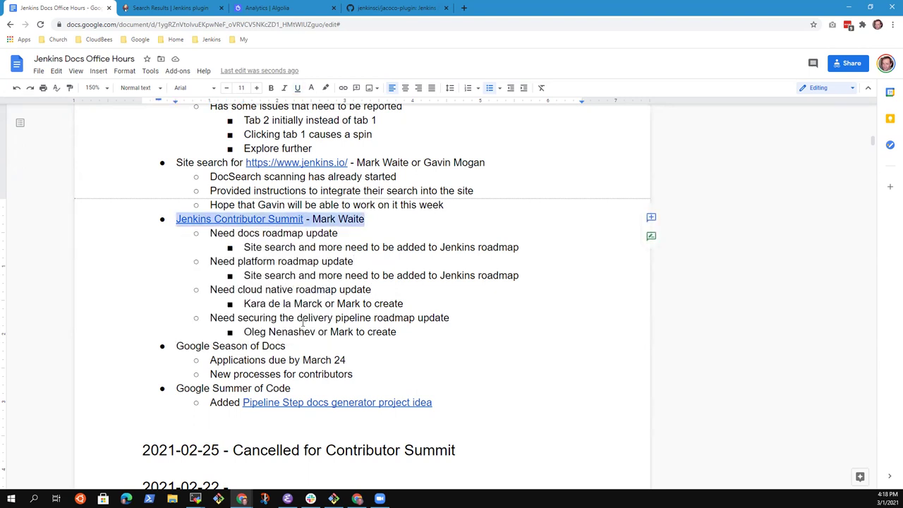
key("Down")
key("Down")
key("Down")
key("Down")
key("Down")
key("Down")
key("End")
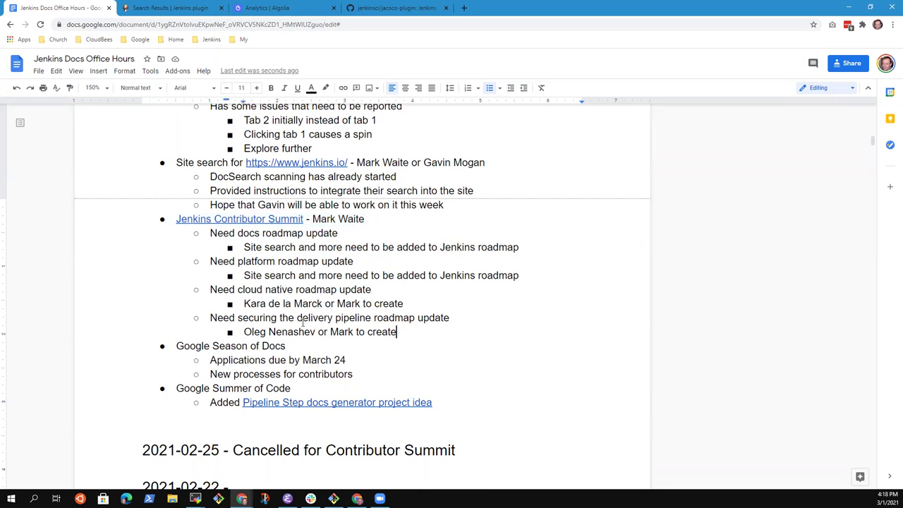
Add a second-level bullet about sending the retrospective survey to all that registered.
key("Return")
key("shift+Tab")
type("Mar")
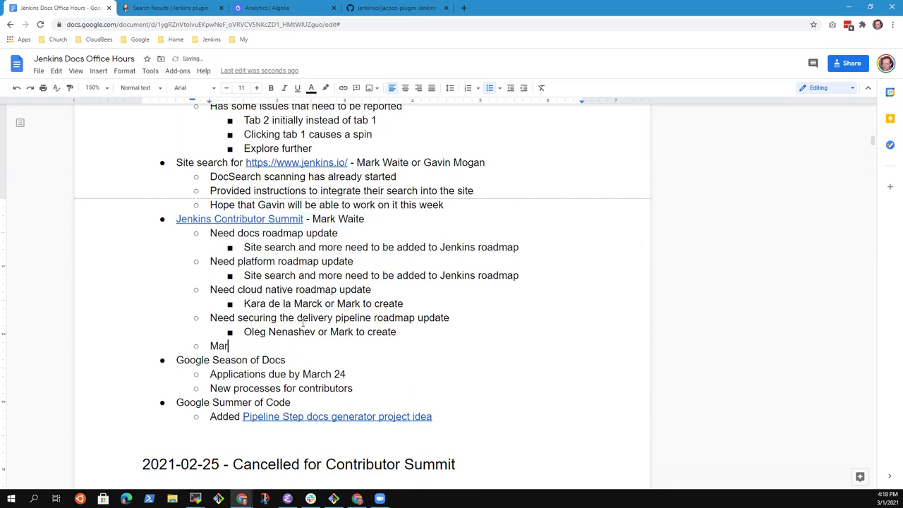
type("k to send retrospective survey to all that registered")
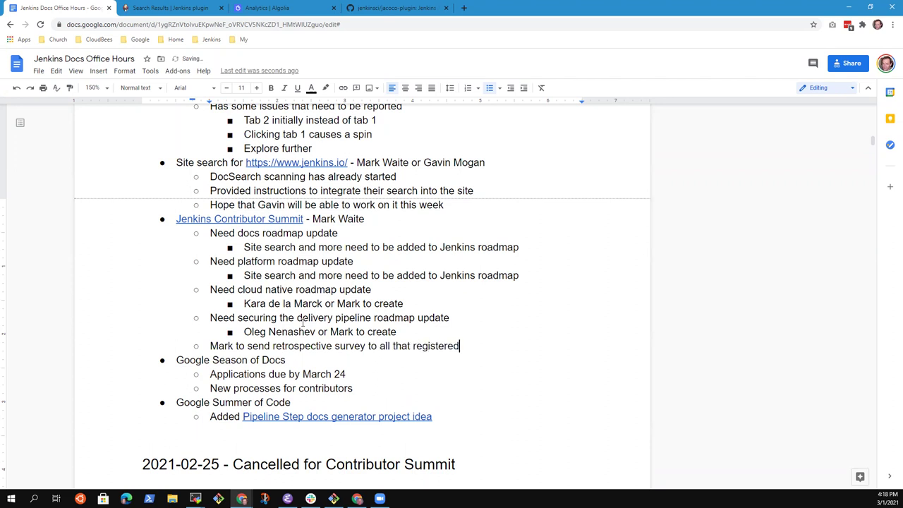
Nest '68 registered, 25 attended opening, additional 2-3 attended tracks' and 'Count video views as another measure' beneath it.
key("Return")
key("Tab")
type("68 registere")
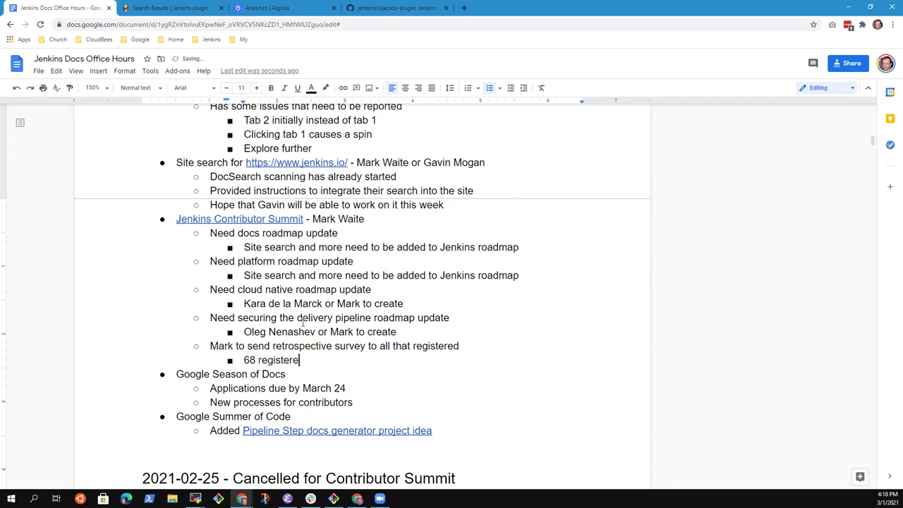
type("d, 25 attendedd")
key("BackSpace")
type("opening, aditiona")
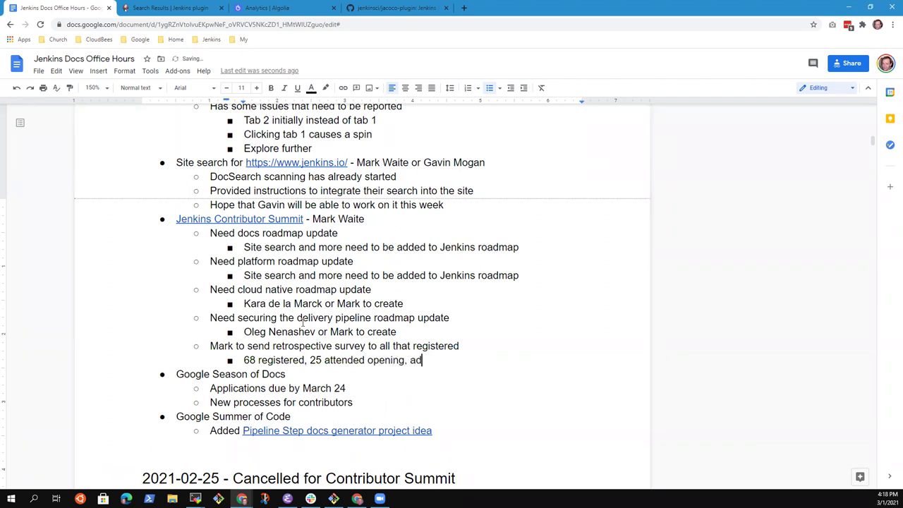
key("BackSpace")
key("BackSpace")
key("BackSpace")
key("BackSpace")
key("BackSpace")
key("BackSpace")
type("ditional 2-3 attended ")
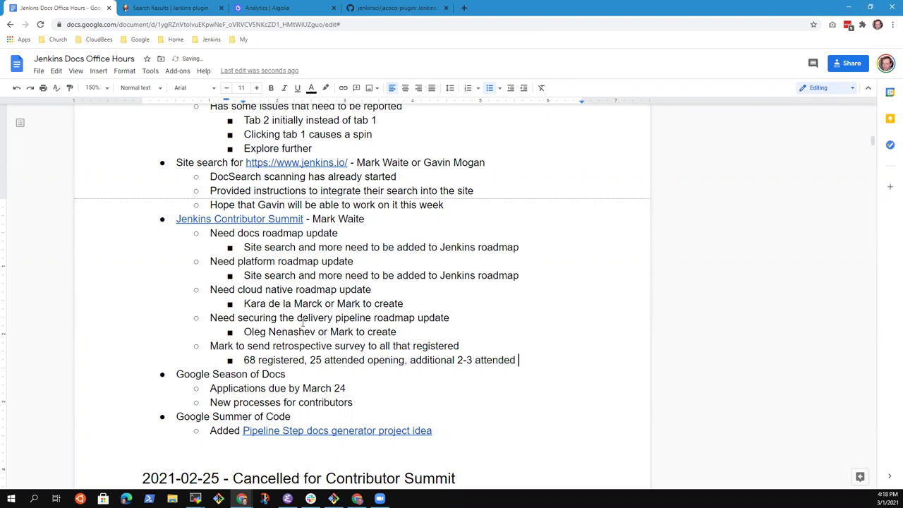
type("tracks")
key("Return")
type("C")
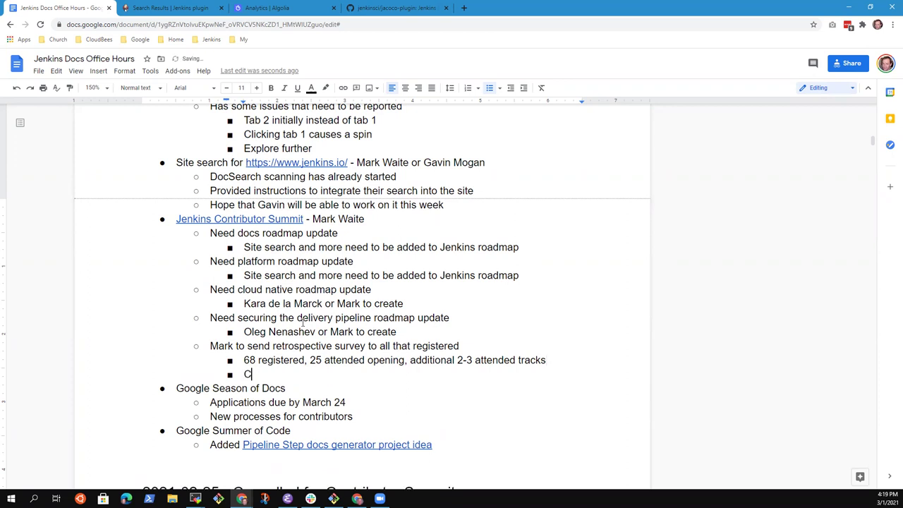
type("ount video vide")
key("BackSpace")
key("BackSpace")
type("ew")
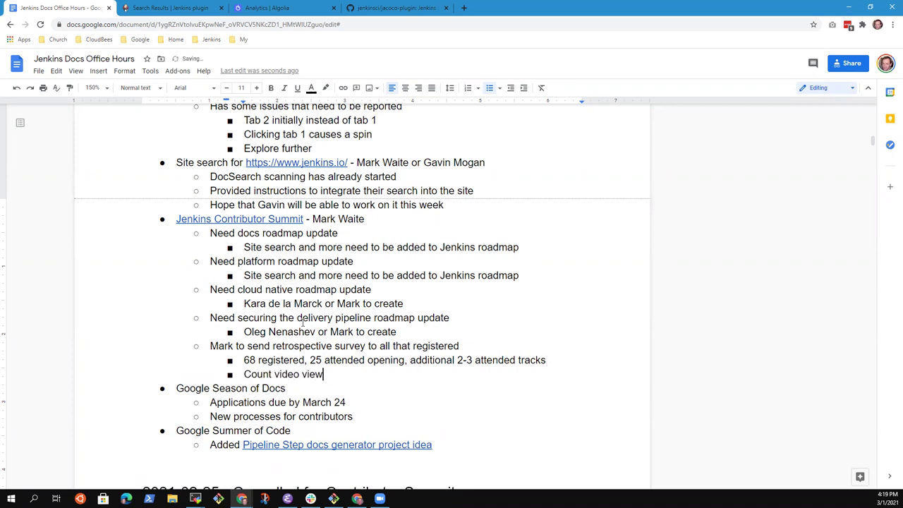
type("s as another measure")
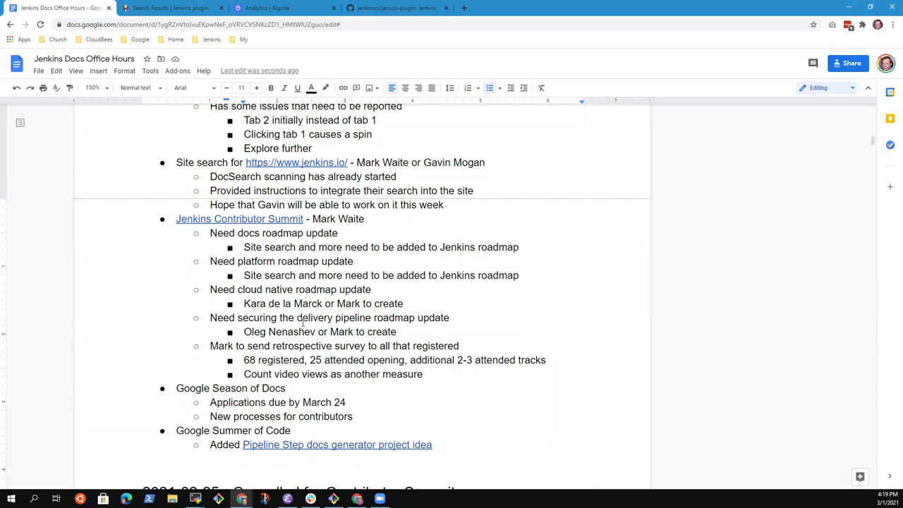
key("shift+End")
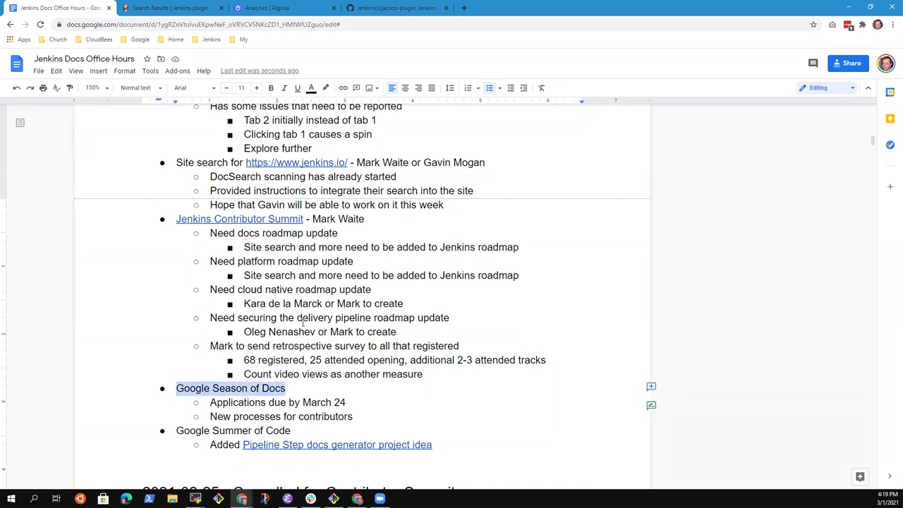
Search Google Season of Docs in a new tab and select the March 26, 2021 deadline and page address.
left_click(460, 9)
type("Google sea")
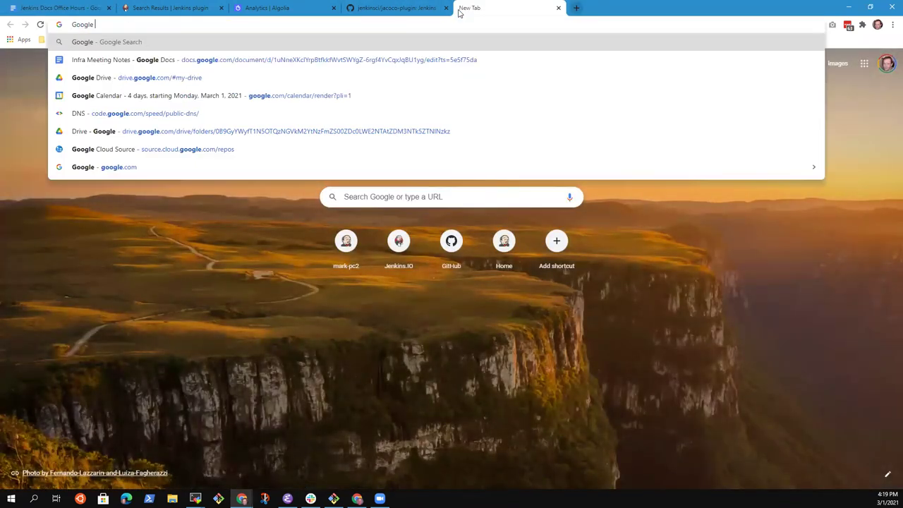
type("son")
key("Return")
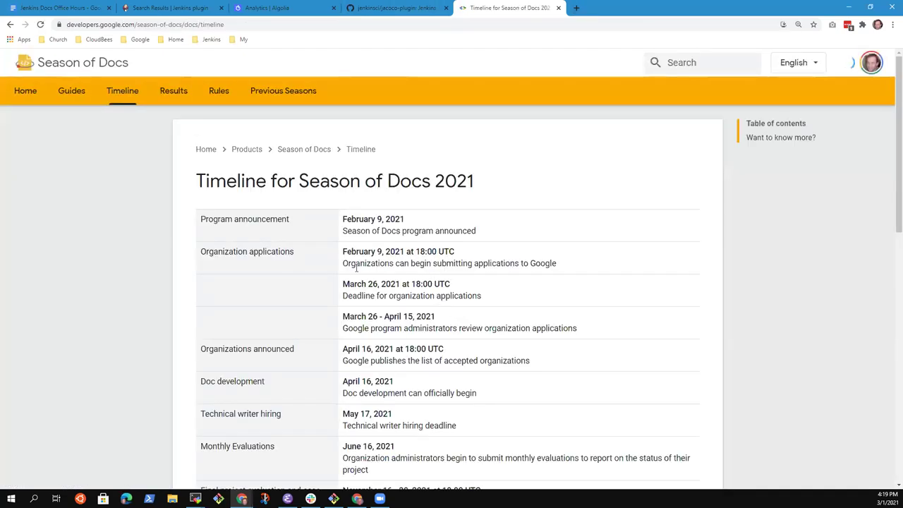
left_click_drag(460, 283, 334, 291)
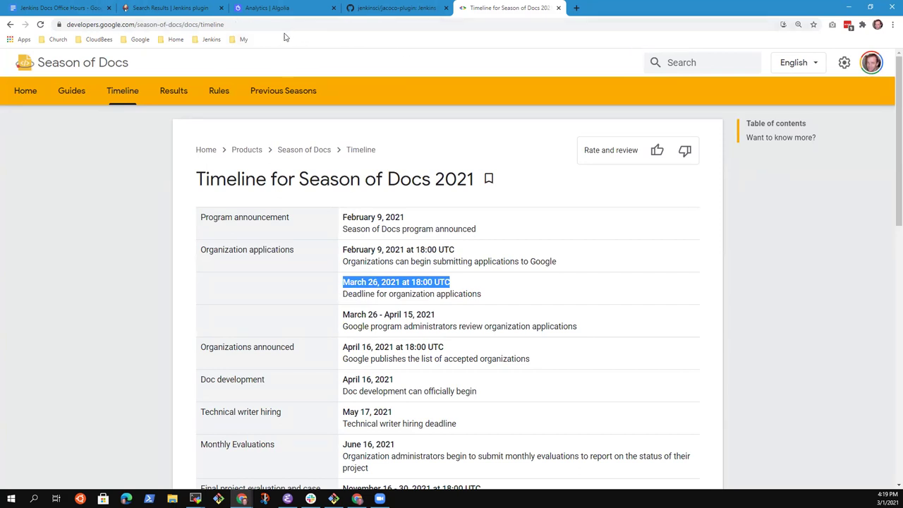
left_click(245, 25)
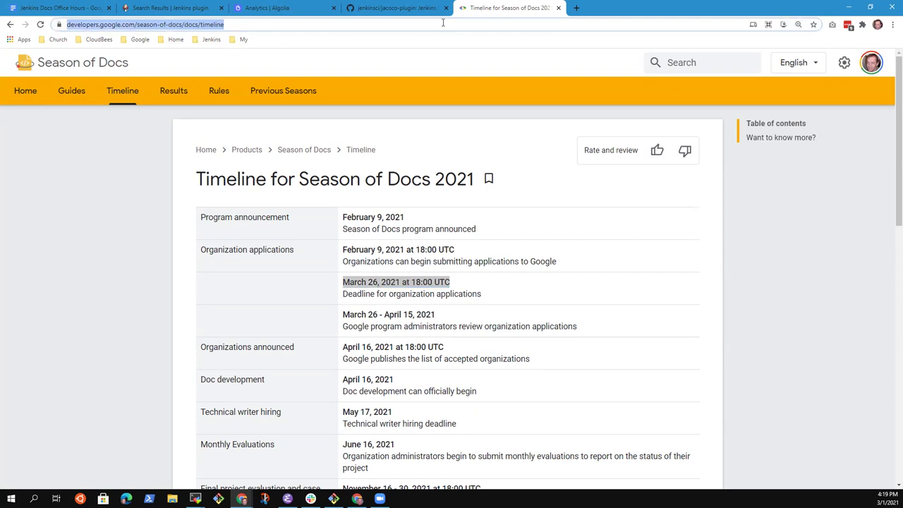
Return to the meeting notes at the applications deadline line.
left_click(405, 8)
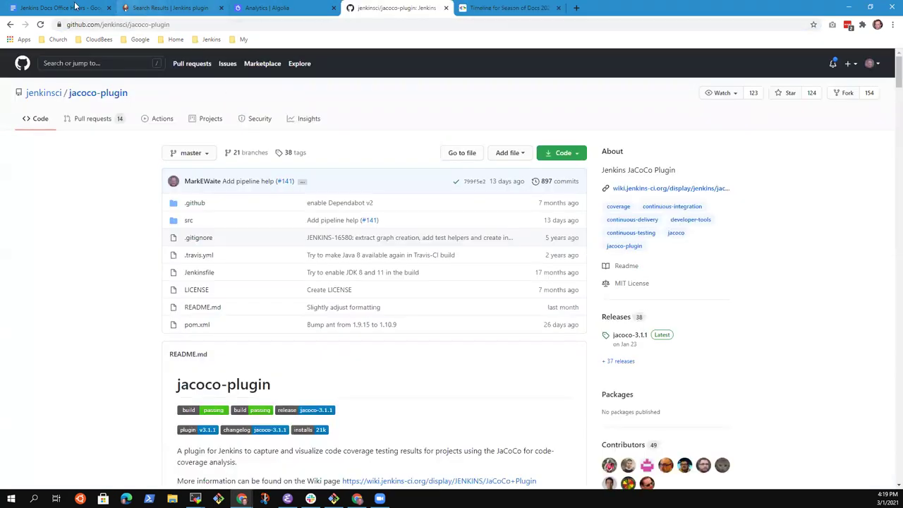
left_click(76, 7)
left_click(287, 402)
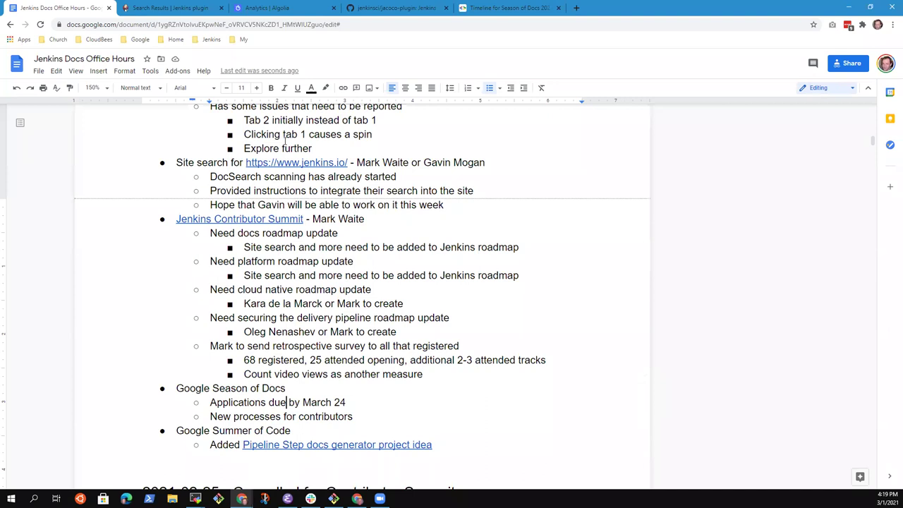
Change the applications deadline day from 24 to 26 and start a nested 'See' note.
key("BackSpace")
type("6")
key("Return")
key("Tab")
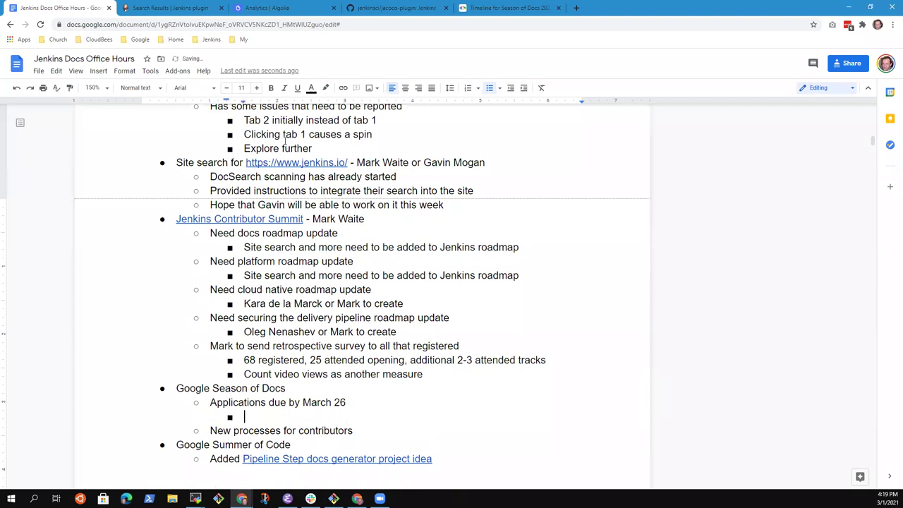
type("See")
Append '(timeline)' to the heading, link 'timeline' to the pasted timeline URL, and delete the 'See' note.
key("Up")
key("Up")
key("End")
type("(timeline)")
key("Left")
key("ctrl+shift+Left")
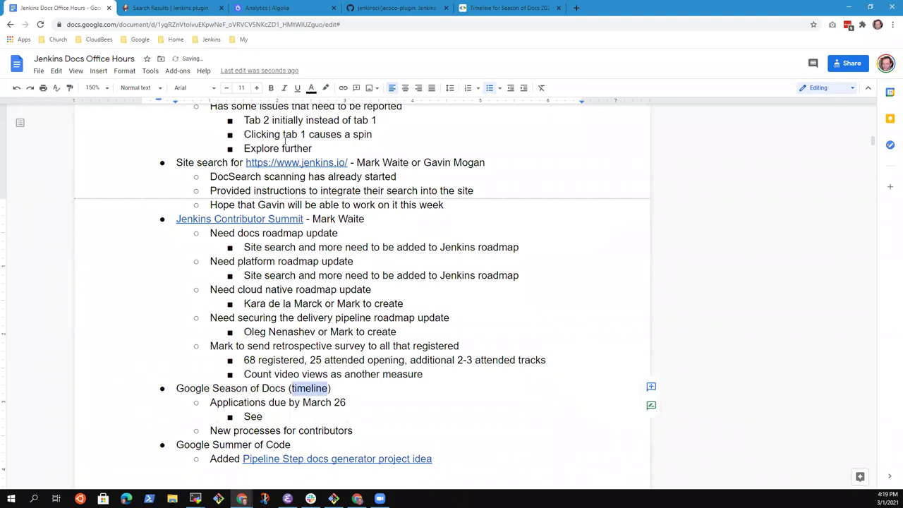
key("ctrl+k")
key("ctrl+v")
key("Return")
key("Down")
key("shift+Home")
key("BackSpace")
key("BackSpace")
key("BackSpace")
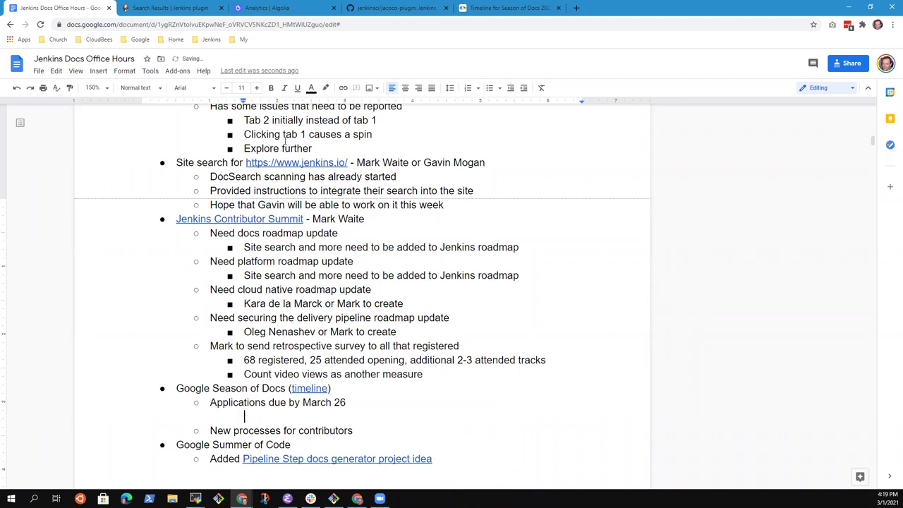
left_click(507, 9)
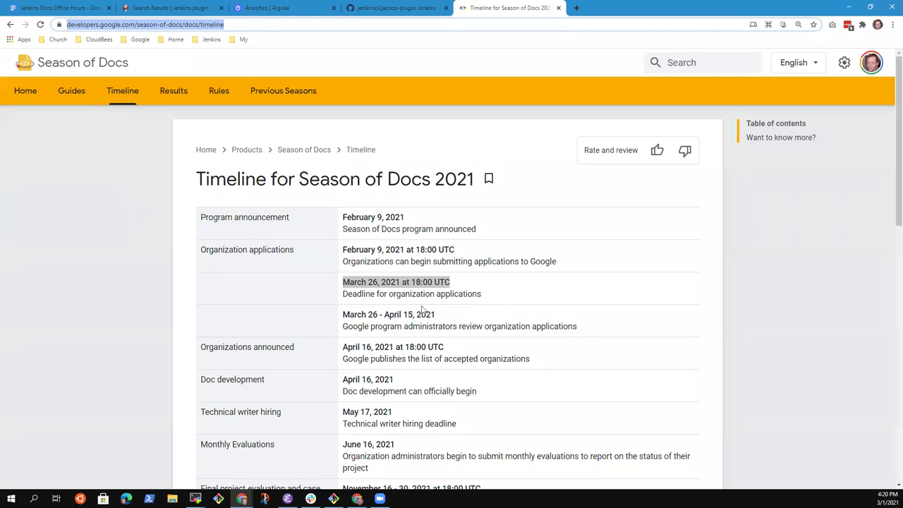
scroll(424, 310, "down", 3)
scroll(476, 328, "down", 6)
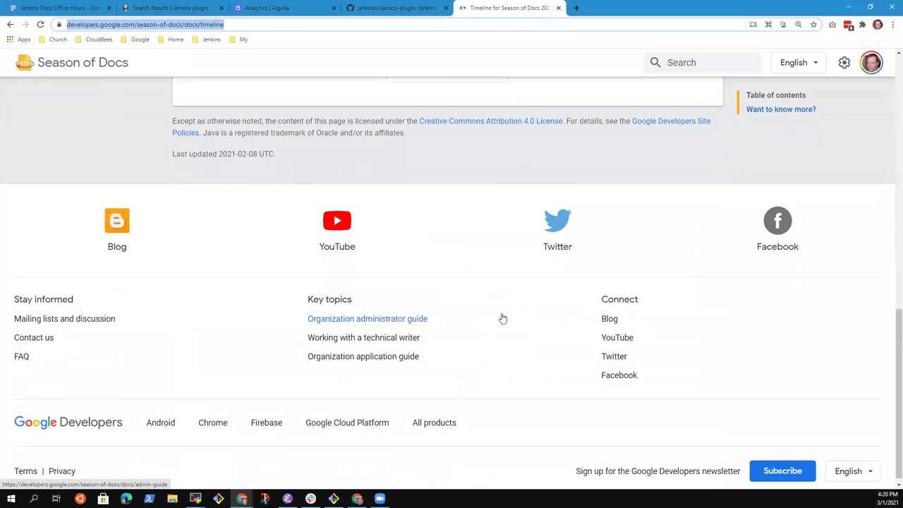
scroll(502, 317, "up", 10)
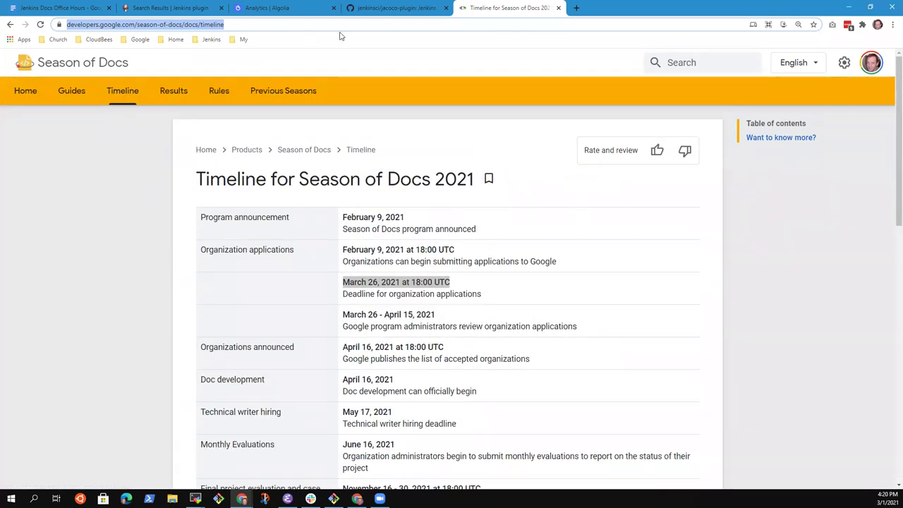
left_click(60, 8)
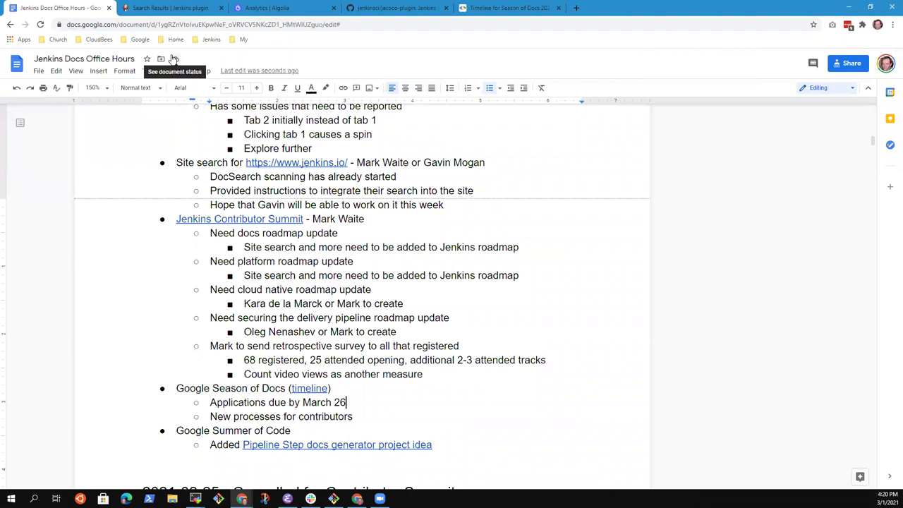
Add sub-points 'Need project ideas from the Jenkins project' and 'Need to assure that we can process the funds from GS…'.
key("Return")
key("Tab")
type("Need ")
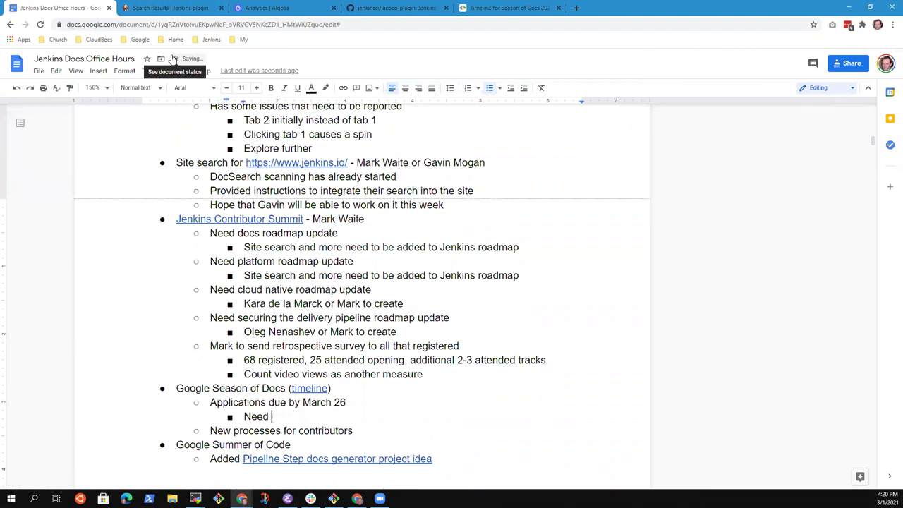
type("project ideas from the Jenkins ")
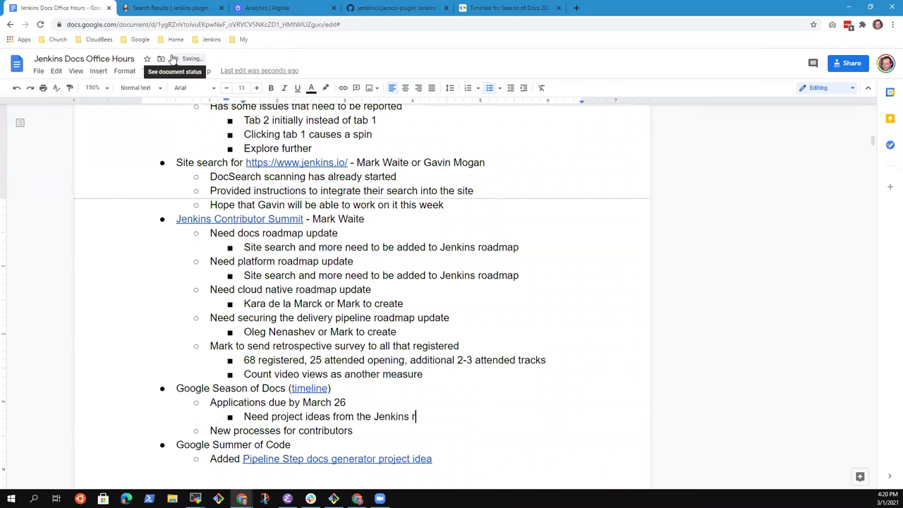
type("project")
key("Return")
type("N")
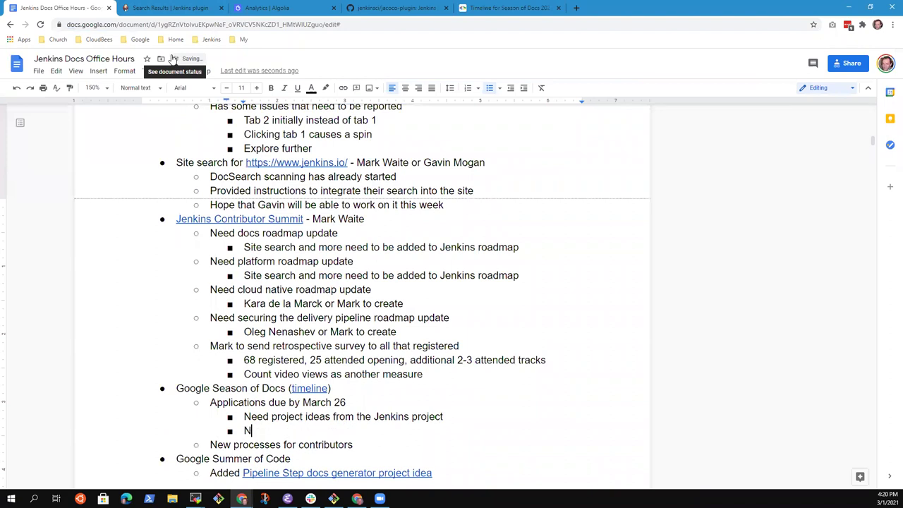
type("eed candidates interest")
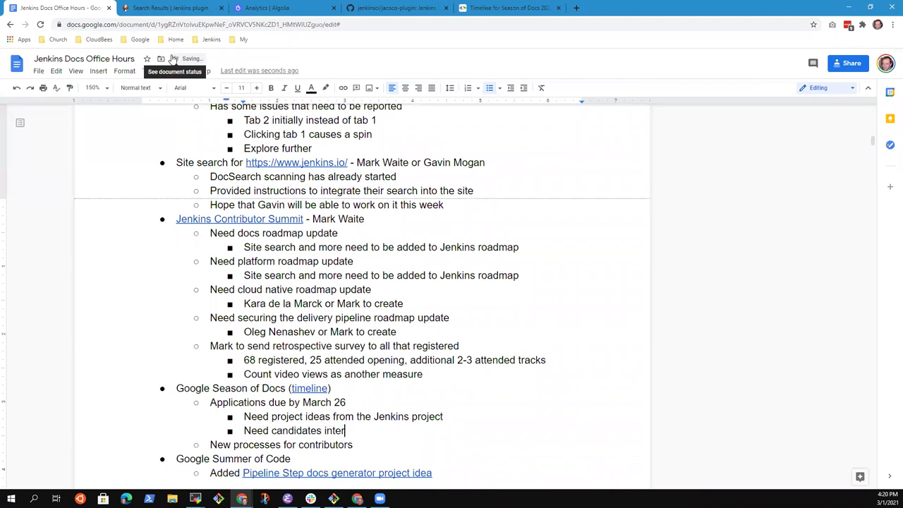
key("ctrl+BackSpace")
key("ctrl+BackSpace")
key("ctrl+BackSpace")
type("Need ")
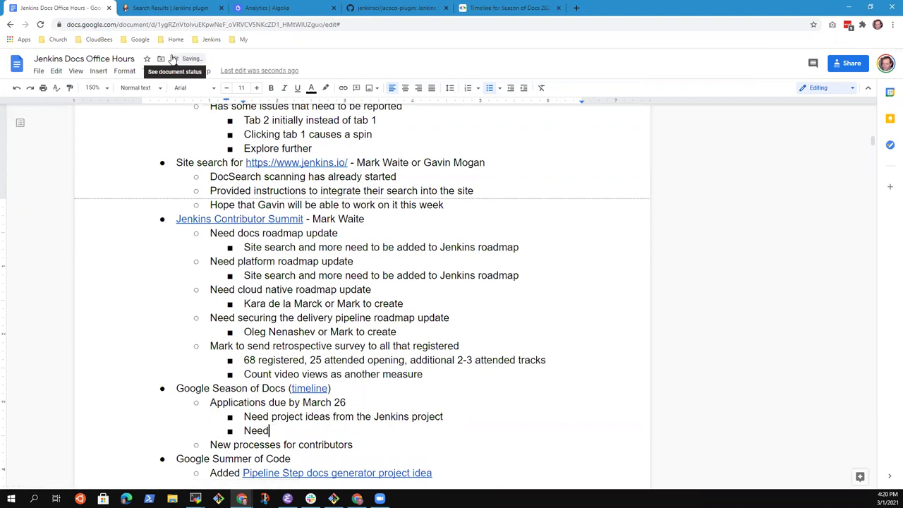
type("to assure that we ")
type("can process the ")
type("fuin")
key("BackSpace")
key("BackSpace")
key("BackSpace")
type("fuinds")
key("BackSpace")
key("BackSpace")
key("BackSpace")
key("BackSpace")
type("nds")
type("from GSoD")
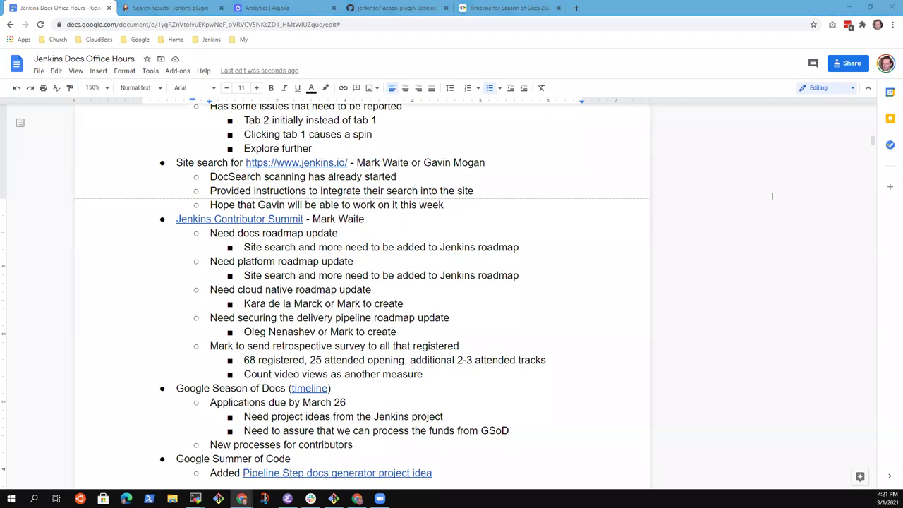
Nest 'No project ideas yet' under the project ideas line.
left_click(343, 417)
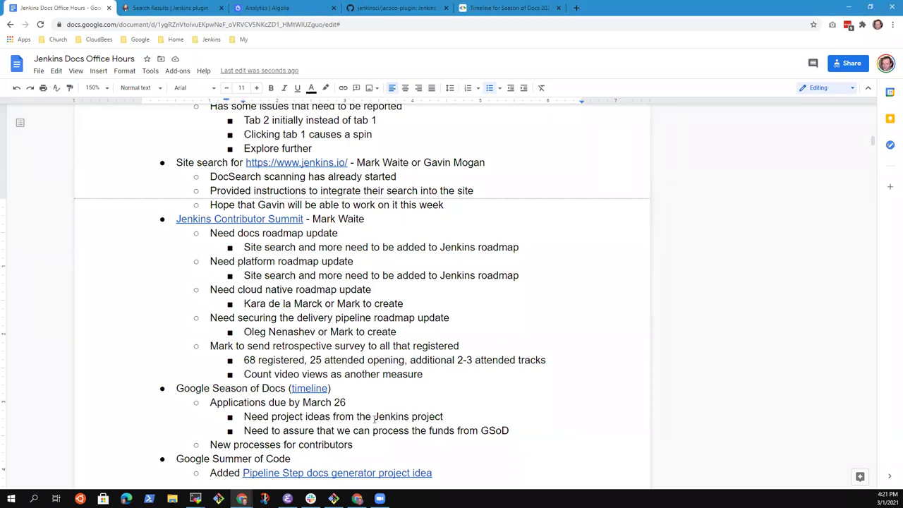
key("Return")
key("Tab")
type("No ")
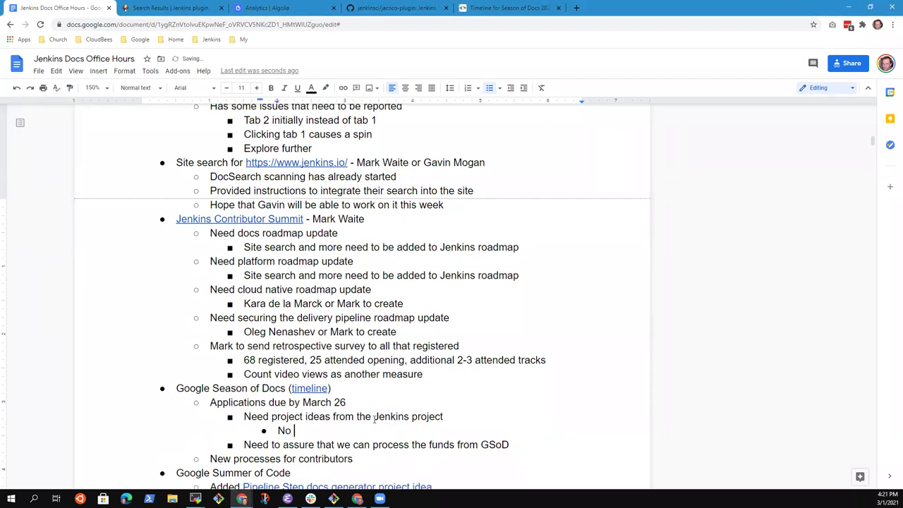
type("project ideas yet")
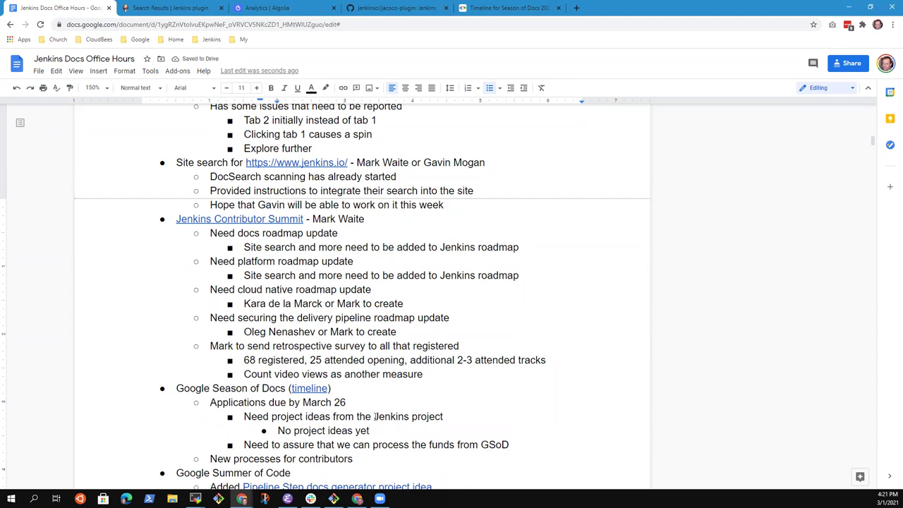
Highlight the March 26 application deadline on the 2021 timeline, then open the Organization administrator guide.
left_click(510, 8)
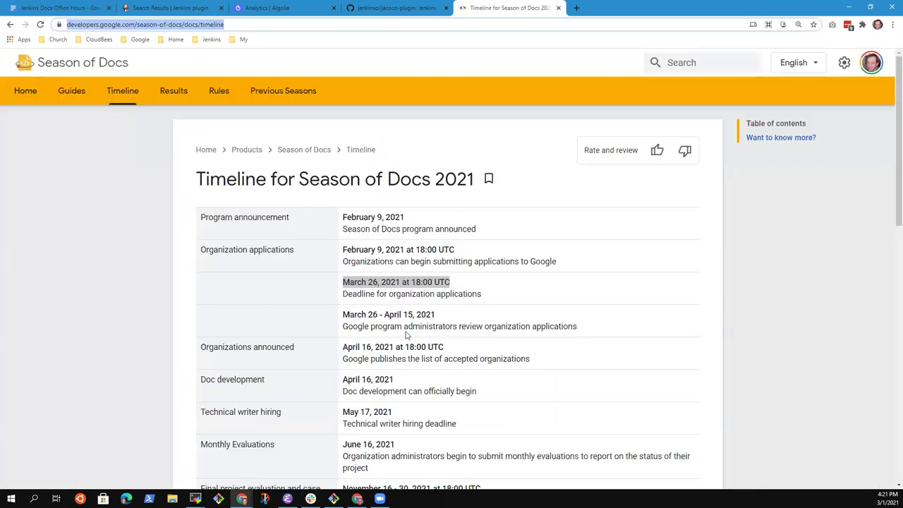
left_click(452, 305)
left_click_drag(343, 281, 485, 301)
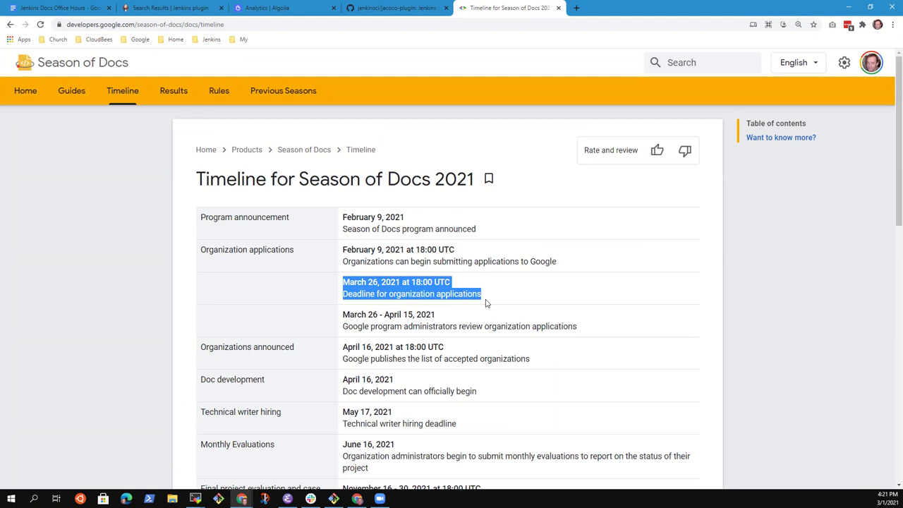
scroll(473, 321, "down", 6)
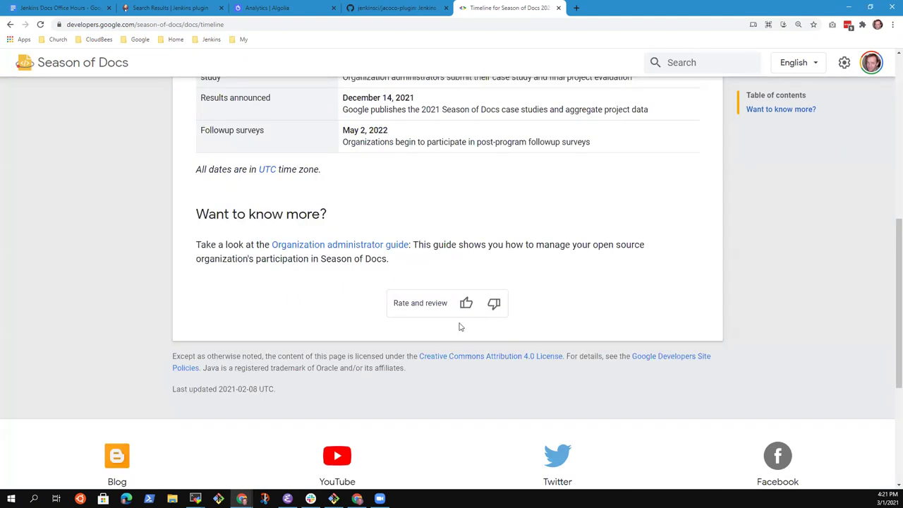
scroll(460, 327, "up", 4)
scroll(425, 353, "down", 3)
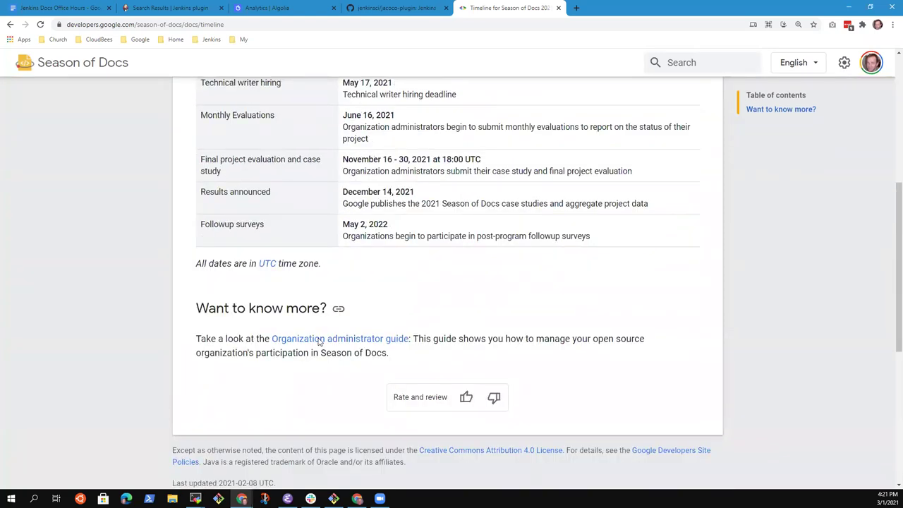
left_click(356, 339)
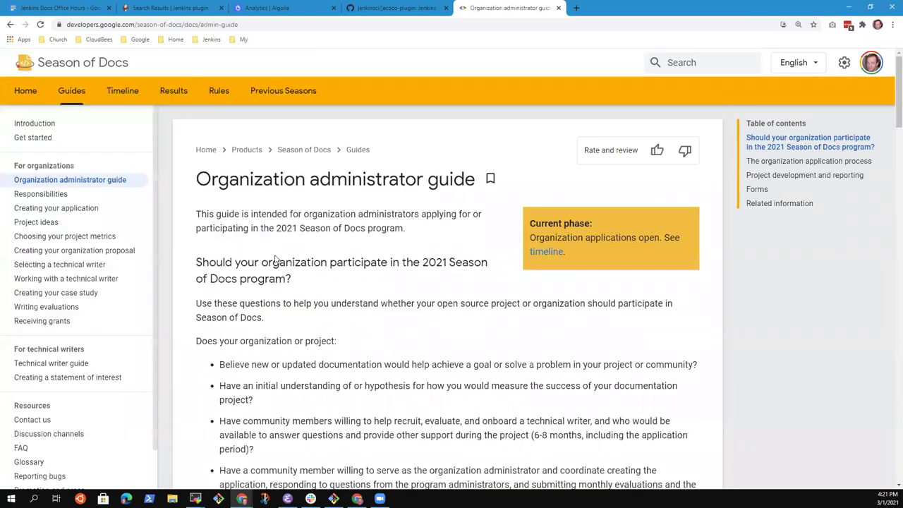
Scroll to the Exploration phase and highlight its first step while reading.
scroll(275, 258, "down", 2)
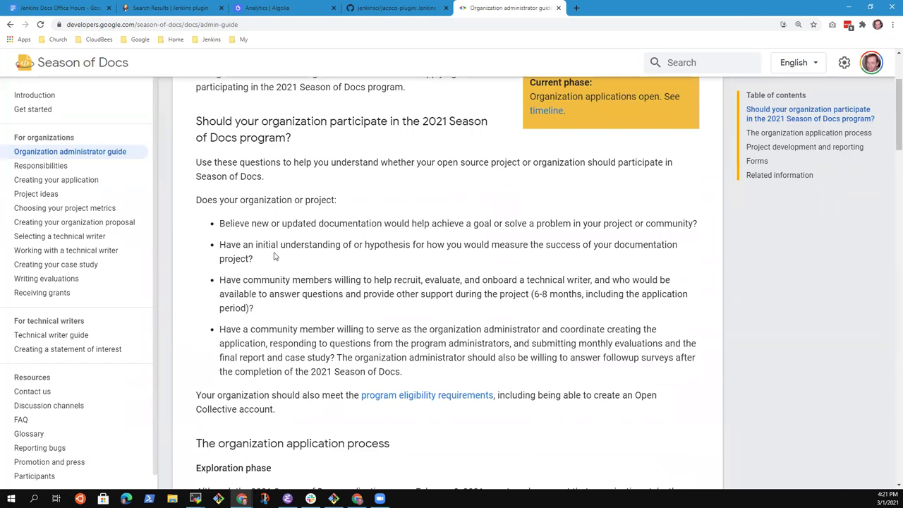
scroll(333, 272, "down", 3)
scroll(385, 282, "up", 2)
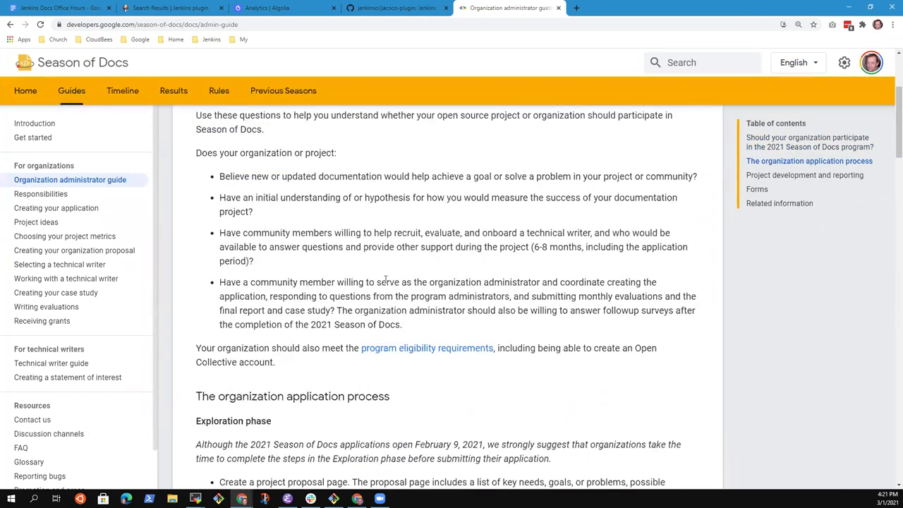
scroll(385, 282, "down", 5)
scroll(424, 286, "up", 3)
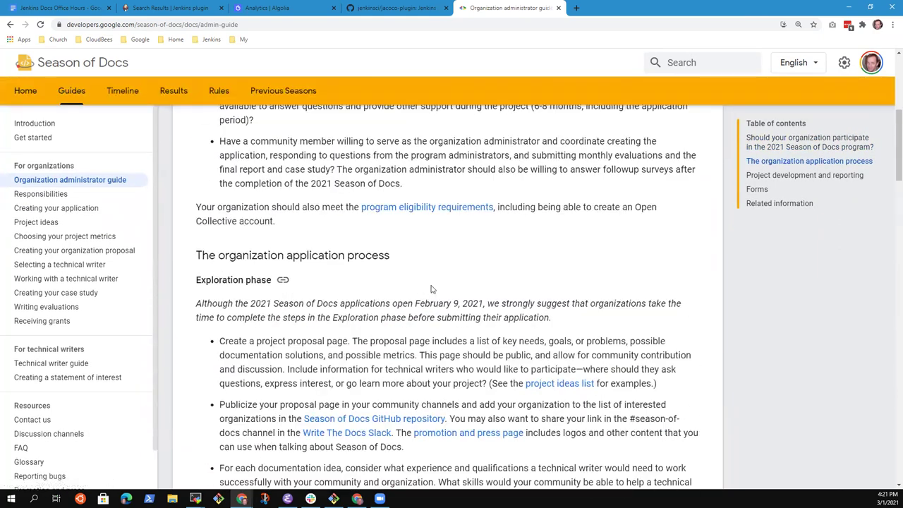
scroll(394, 286, "up", 1)
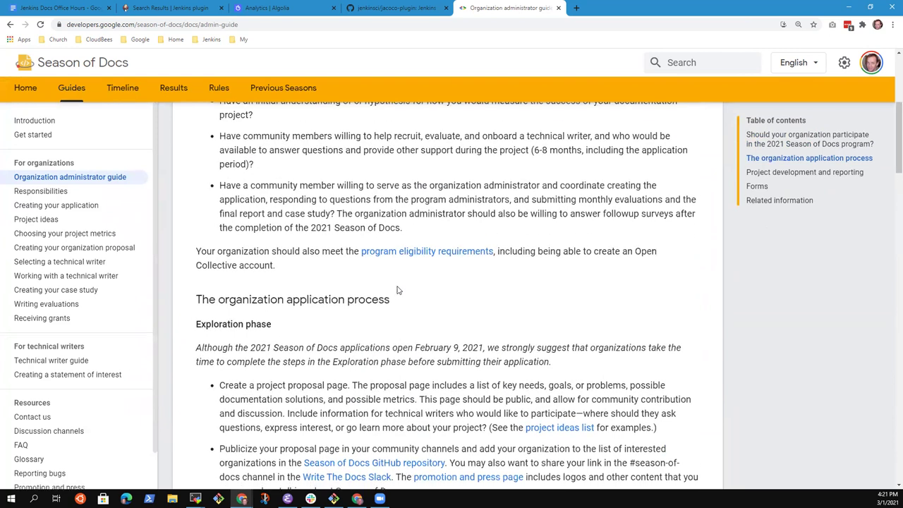
scroll(397, 289, "down", 3)
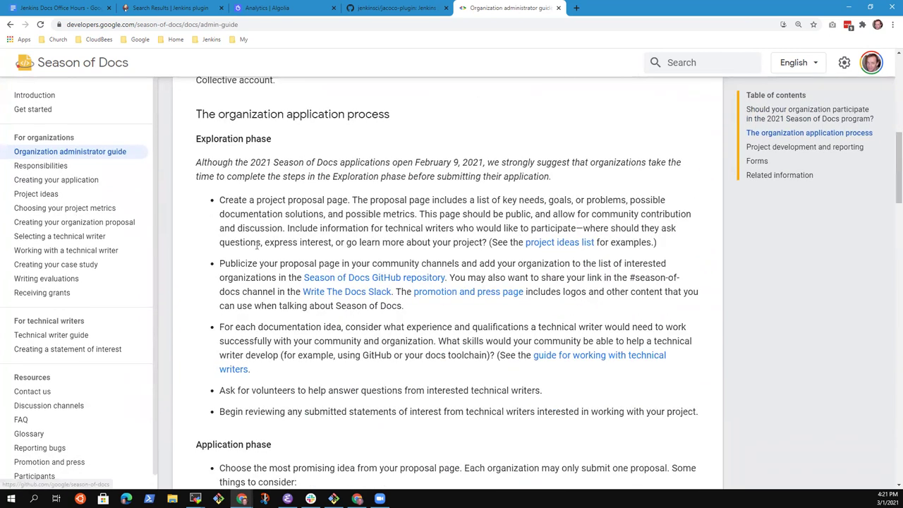
left_click_drag(220, 200, 419, 217)
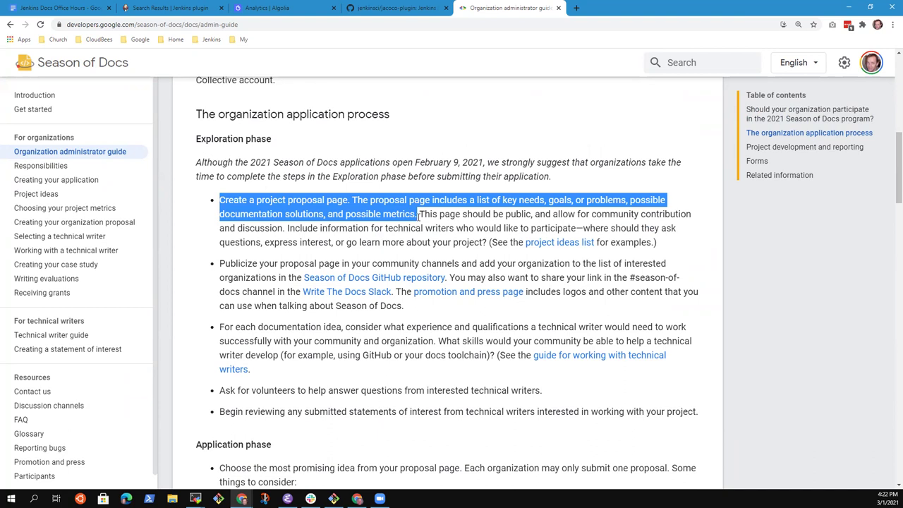
left_click(474, 214)
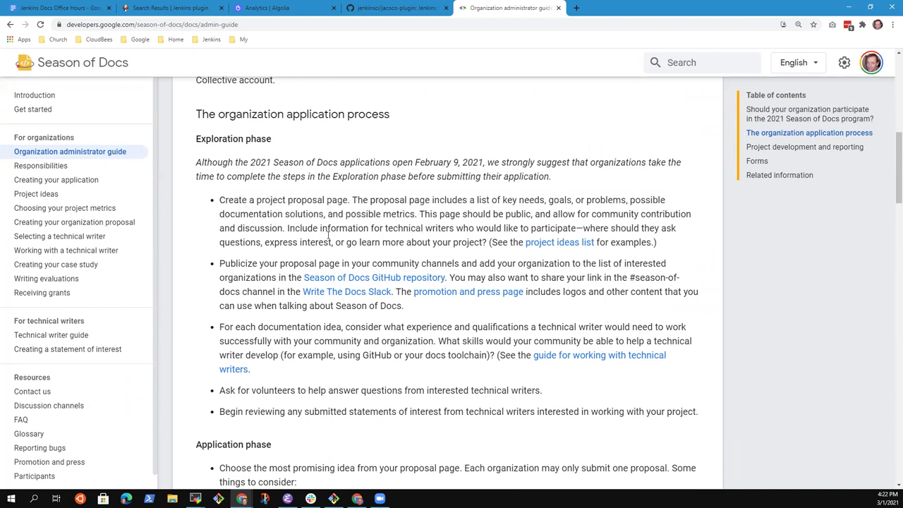
left_click_drag(220, 201, 660, 246)
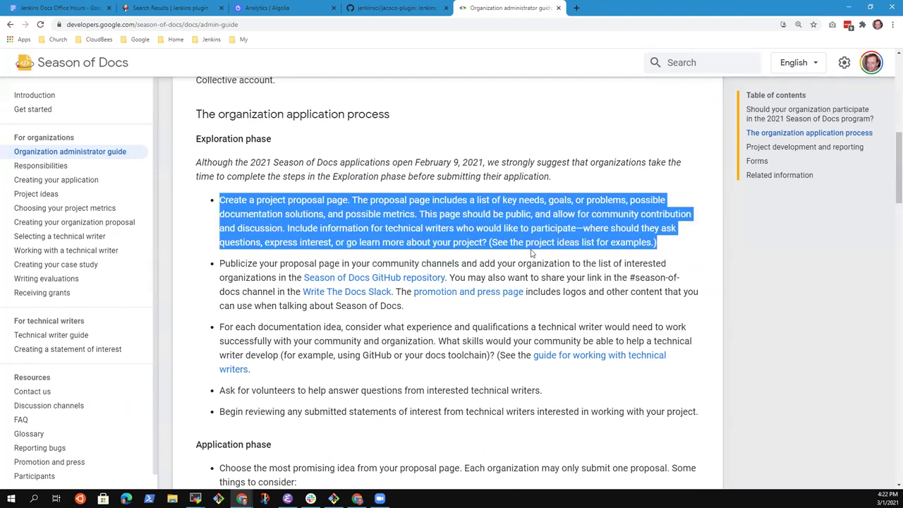
left_click(315, 263)
Highlight the steps on publicizing the proposal and technical writer qualifications.
left_click_drag(218, 264, 437, 310)
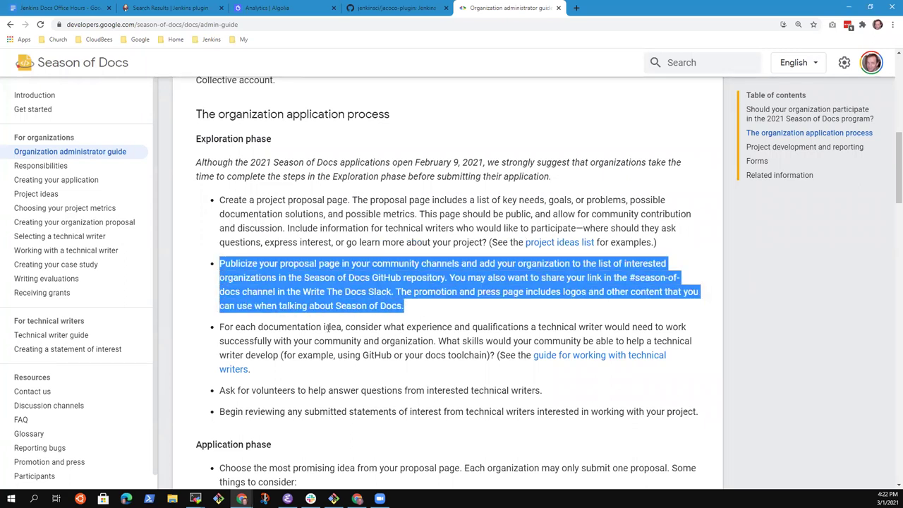
left_click(326, 327)
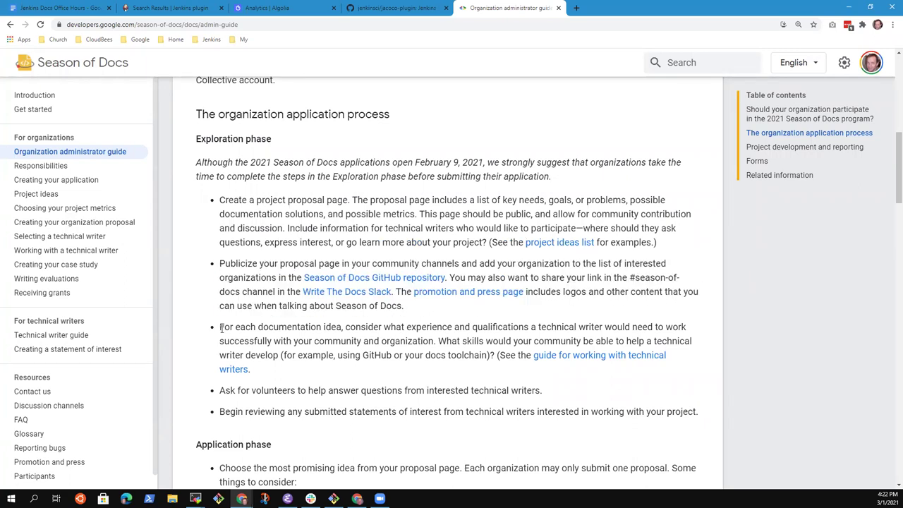
left_click_drag(221, 327, 288, 368)
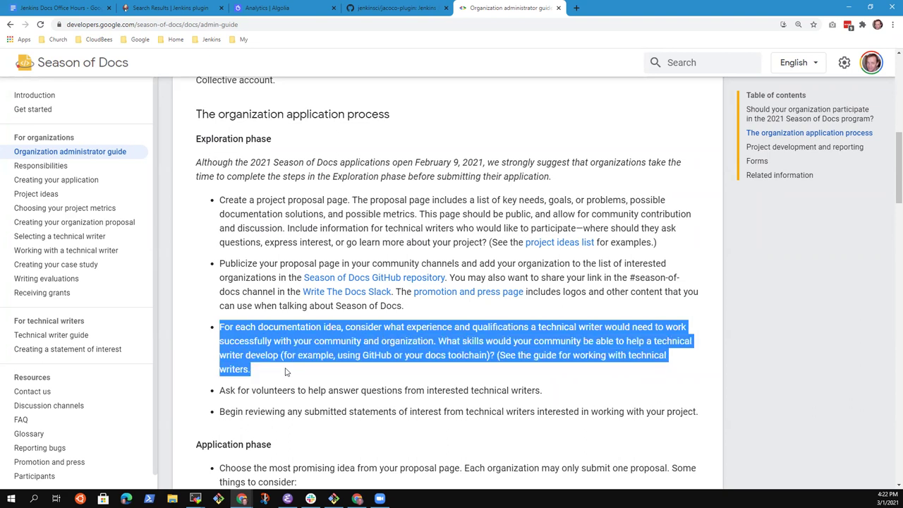
left_click(298, 344)
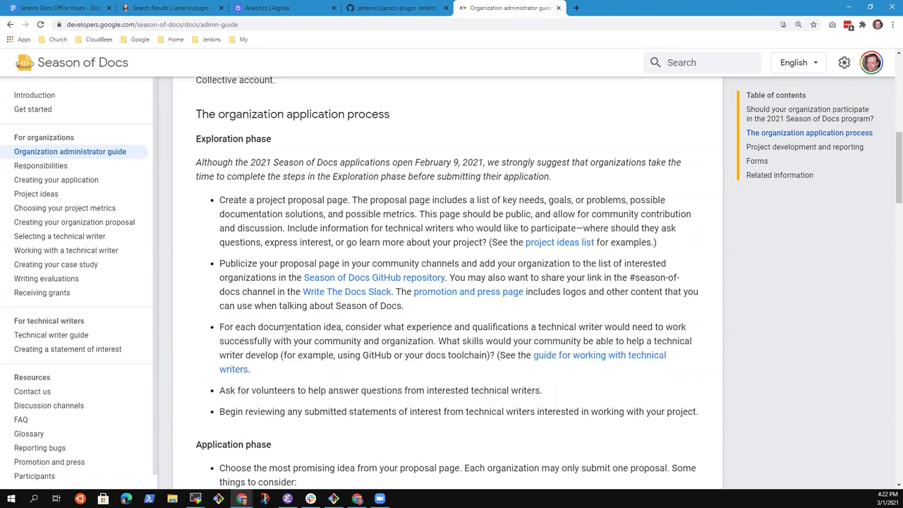
left_click_drag(218, 326, 266, 373)
left_click(358, 372)
Highlight 'submitted statements of interest from technical writers' in the guide.
scroll(340, 369, "down", 1)
scroll(340, 370, "down", 3)
scroll(303, 177, "down", 1)
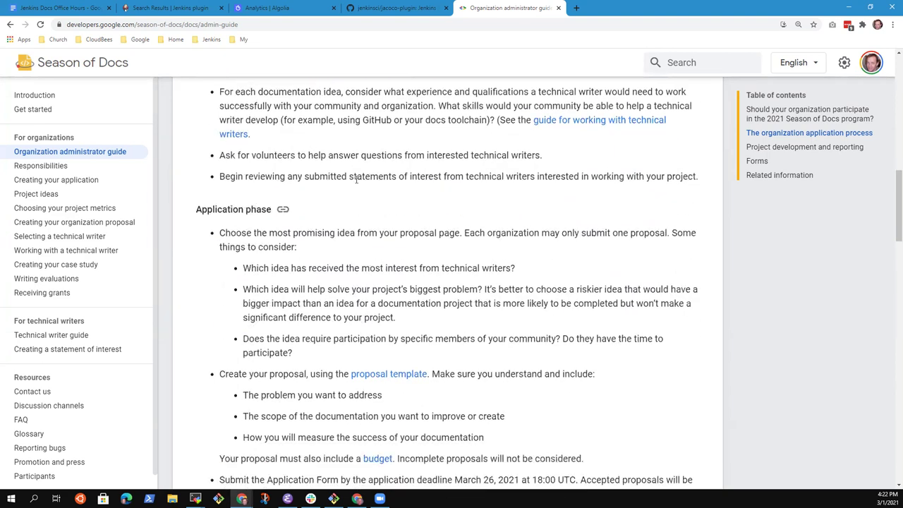
left_click_drag(303, 177, 536, 181)
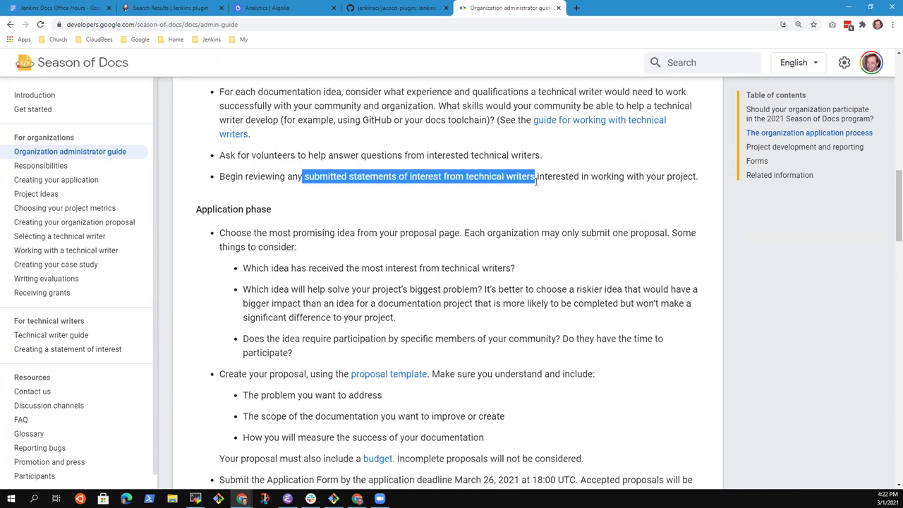
double_click(333, 176)
left_click(518, 175)
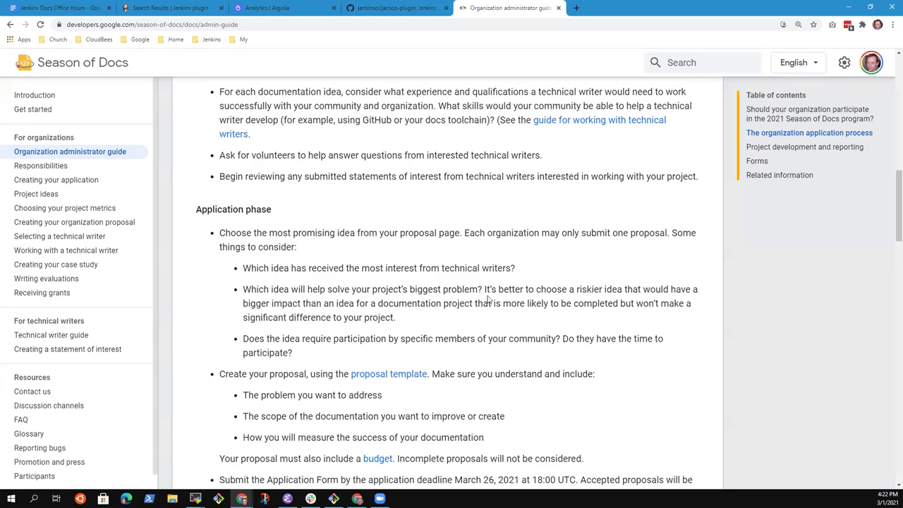
Select the Exploration phase guidance and bullets, then follow the Write The Docs Slack link.
scroll(452, 284, "up", 4)
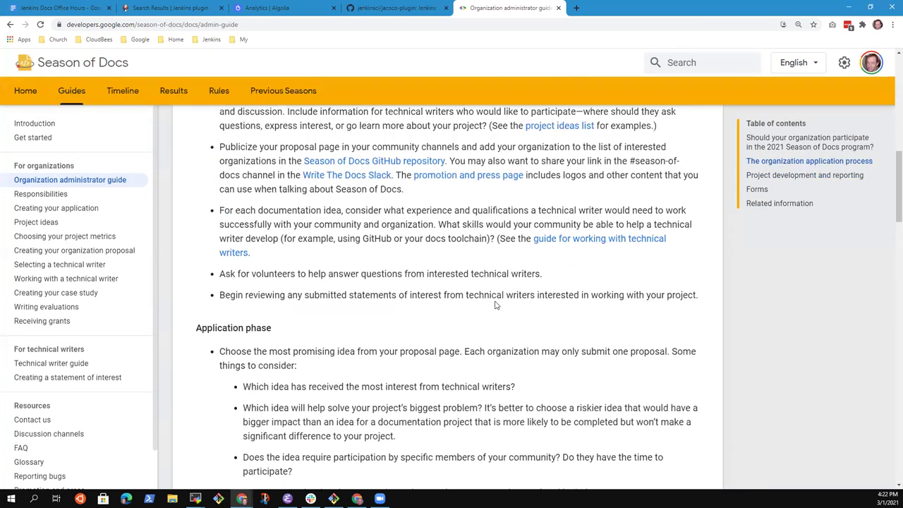
scroll(505, 304, "up", 1)
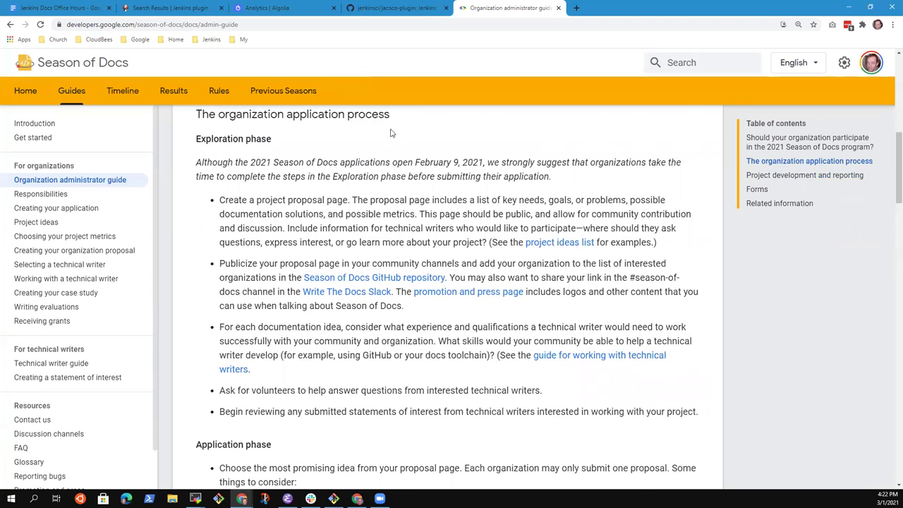
scroll(381, 169, "down", 4)
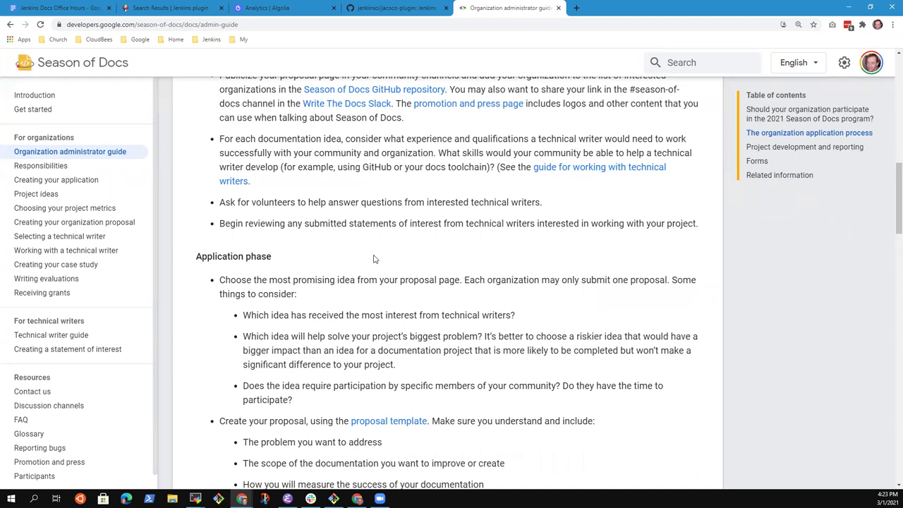
scroll(373, 248, "down", 2)
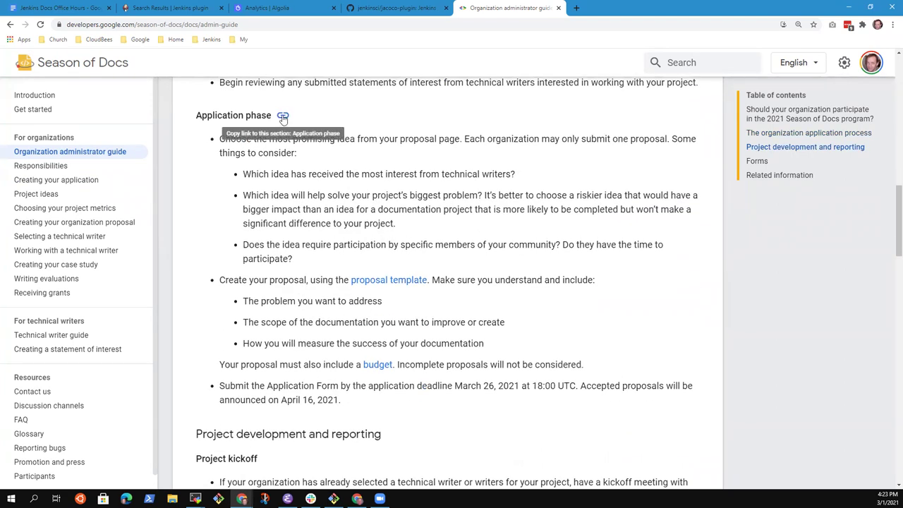
scroll(331, 148, "up", 5)
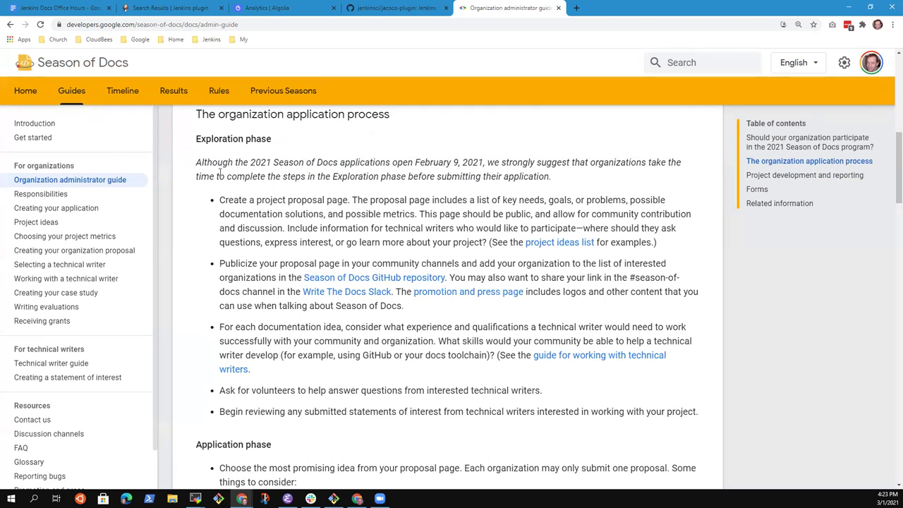
left_click_drag(197, 139, 250, 177)
left_click_drag(287, 222, 701, 412)
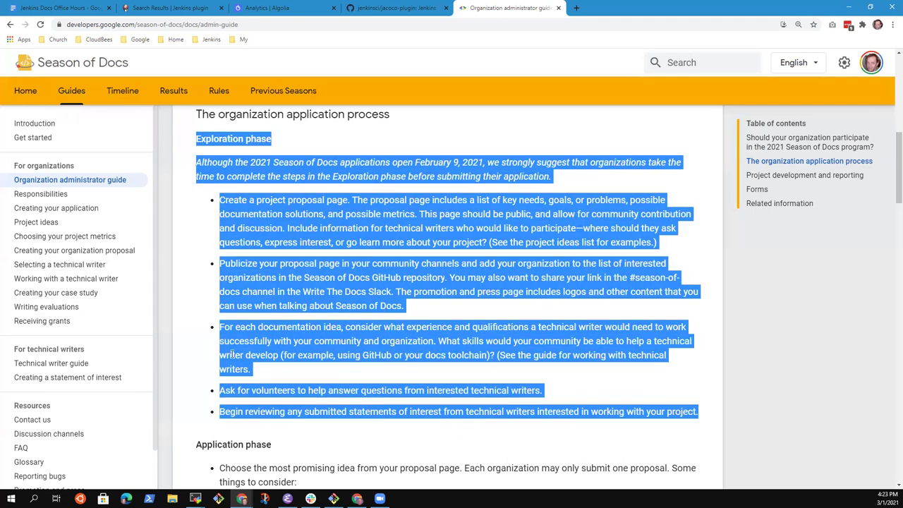
left_click(350, 295)
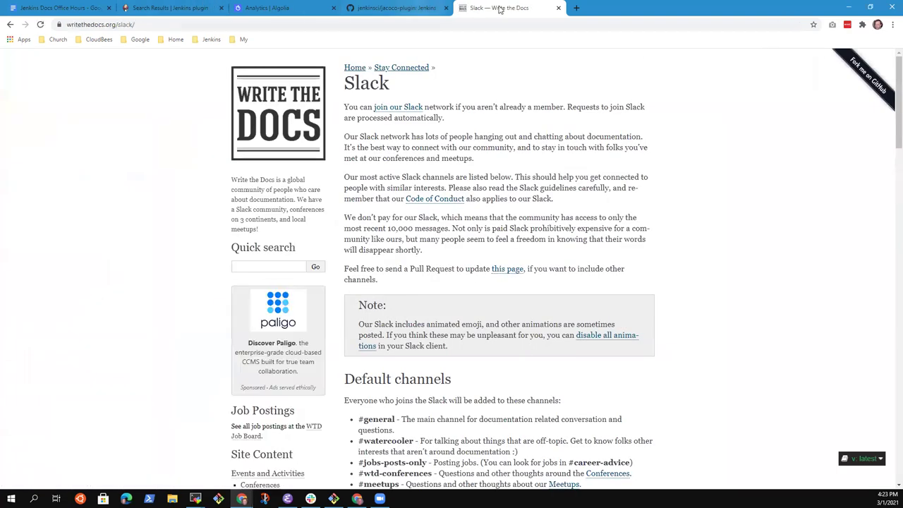
Go back to the Organization administrator guide and open a new browser tab.
left_click(10, 24)
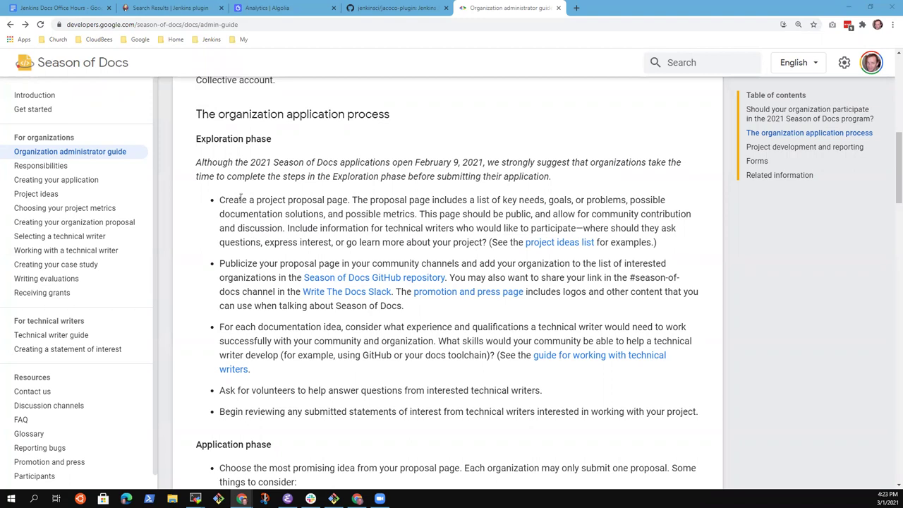
left_click(576, 7)
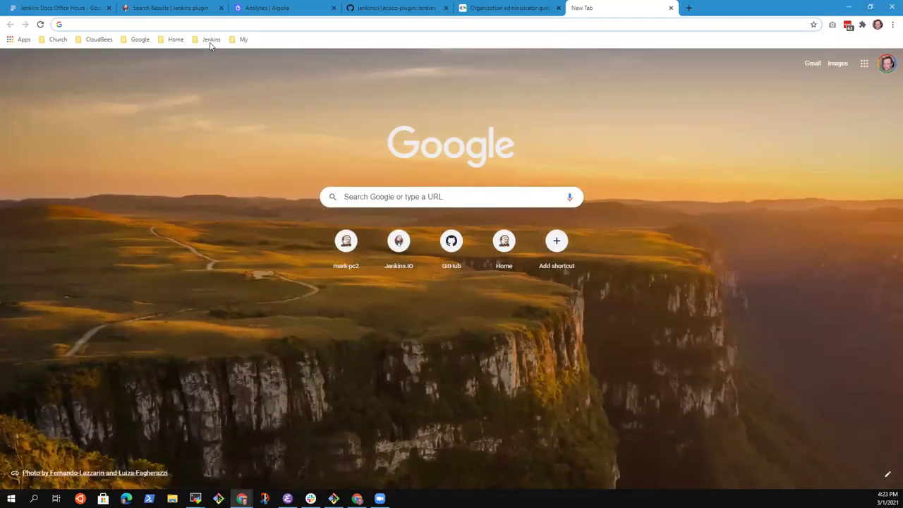
Go to the Jenkins home page from bookmarks and open the Documentation SIG page under Community.
left_click(210, 40)
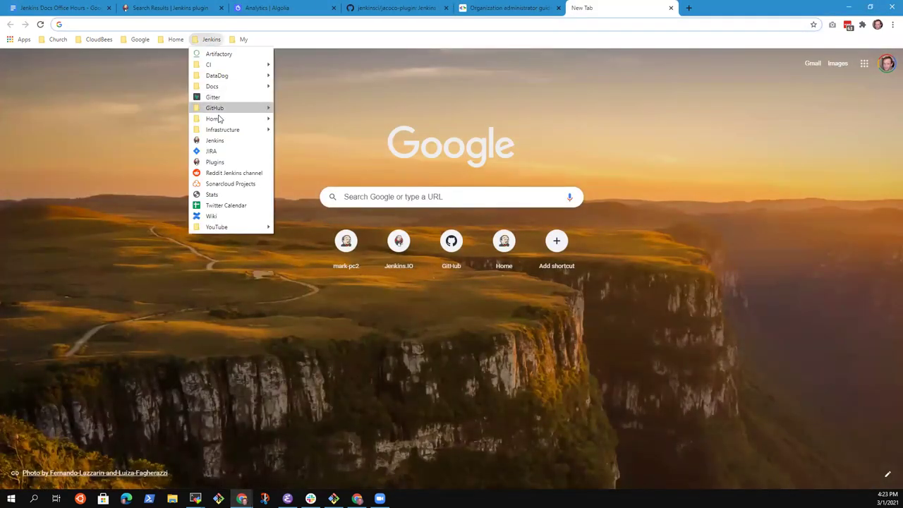
left_click(221, 140)
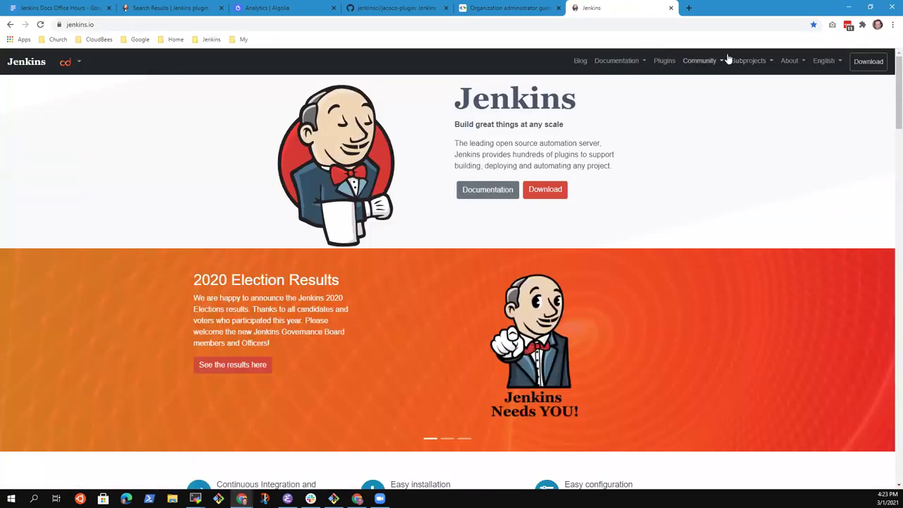
left_click(709, 62)
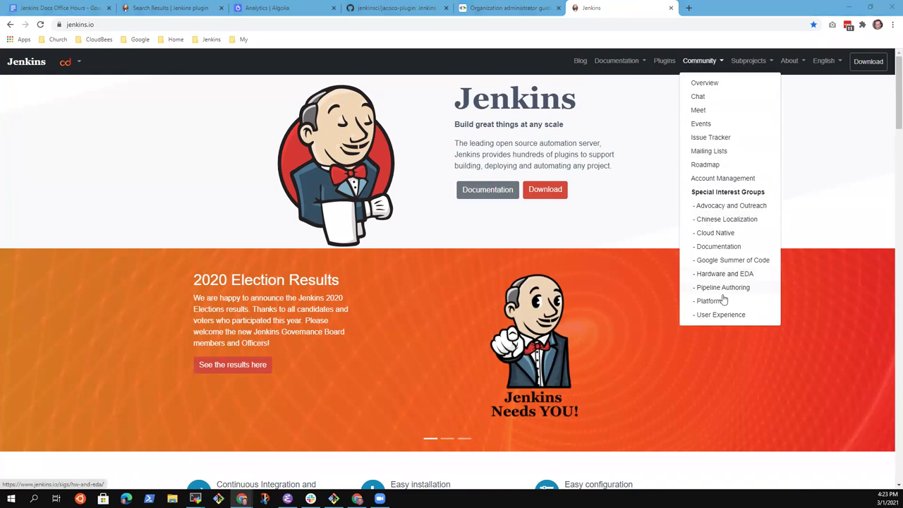
left_click(719, 248)
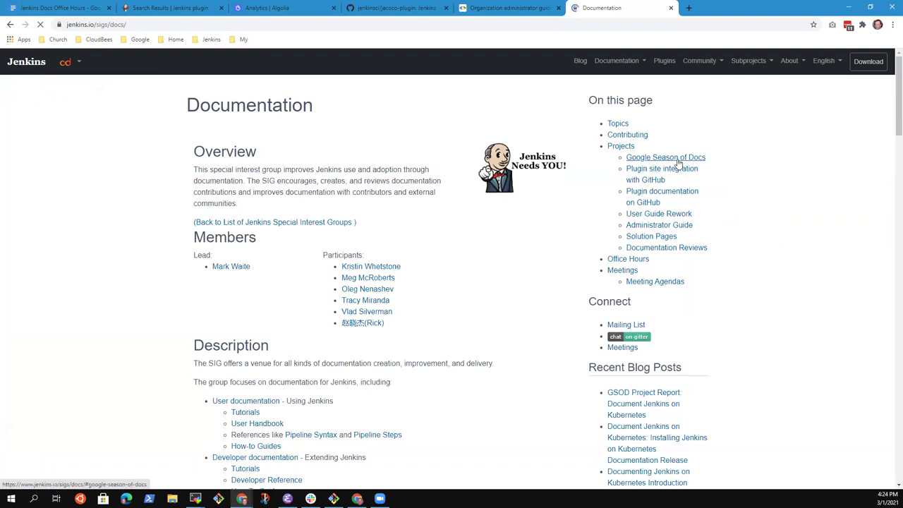
Jump to the Google Season of Docs section and briefly highlight its text.
left_click(680, 160)
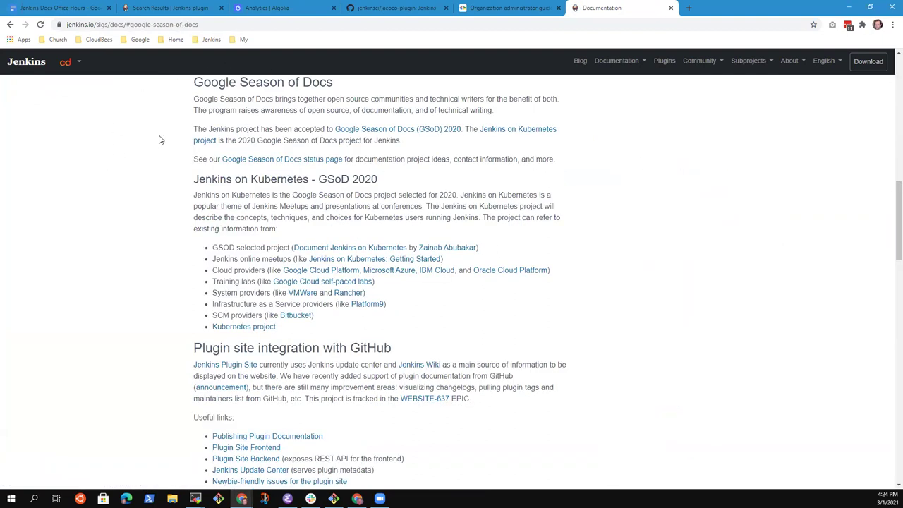
left_click_drag(195, 85, 529, 160)
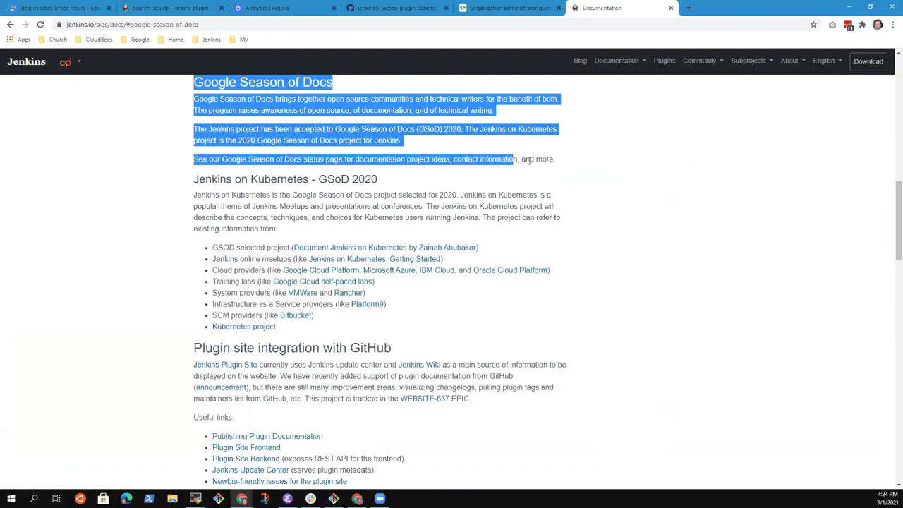
left_click(622, 165)
Open the Google Season of Docs status page, glance at GSoD 2020, then jump to Project Ideas.
left_click(270, 163)
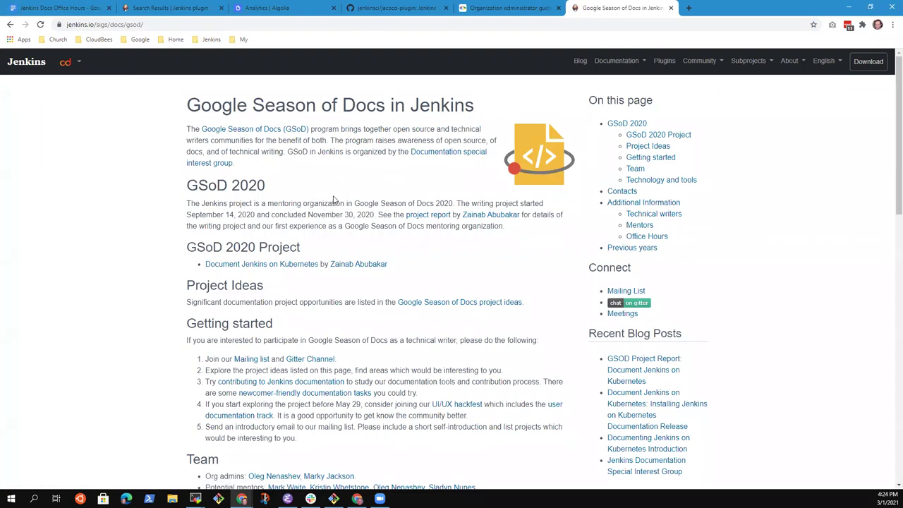
left_click_drag(187, 186, 347, 238)
left_click(332, 225)
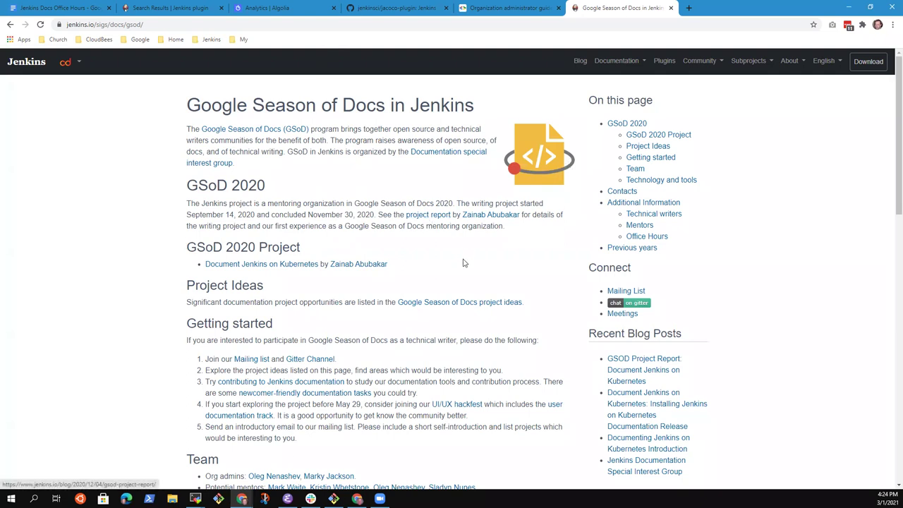
left_click(647, 146)
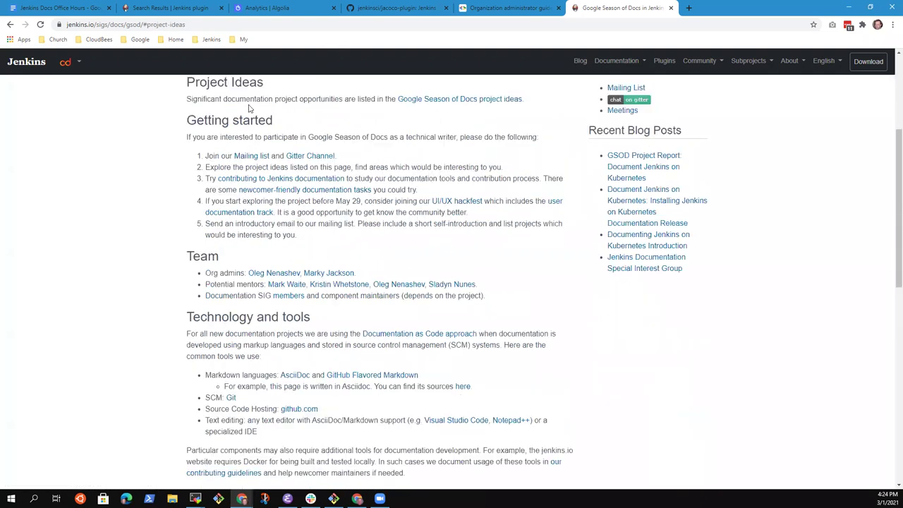
Open the Google Season of Docs project ideas page and scroll through its ideas table.
left_click(478, 106)
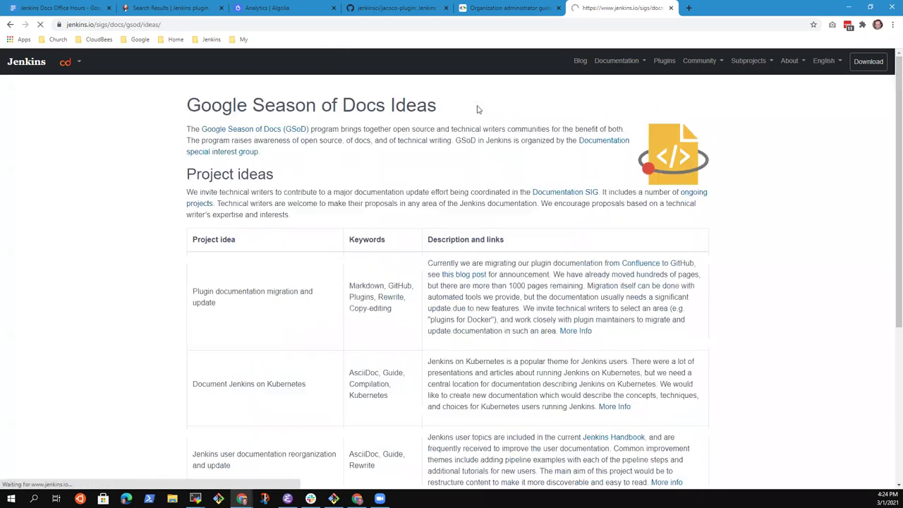
scroll(324, 235, "down", 2)
scroll(324, 237, "down", 1)
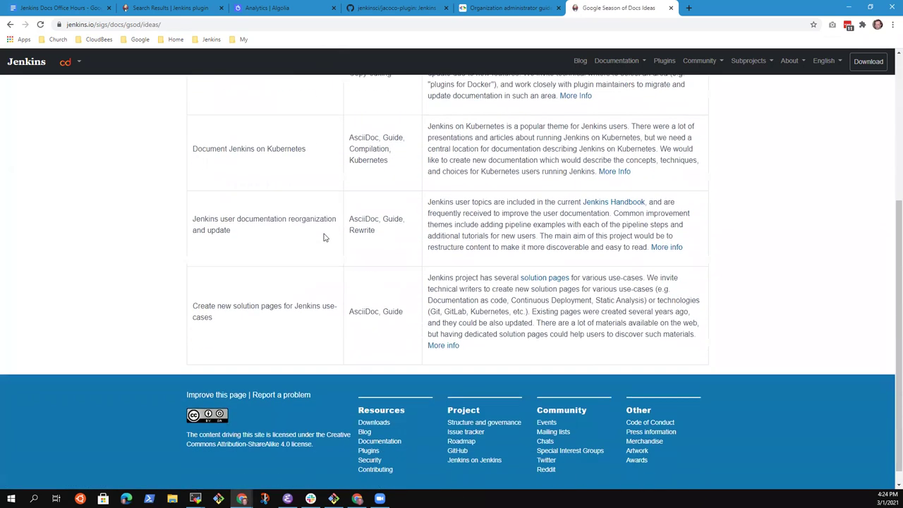
scroll(329, 240, "up", 3)
scroll(332, 242, "down", 3)
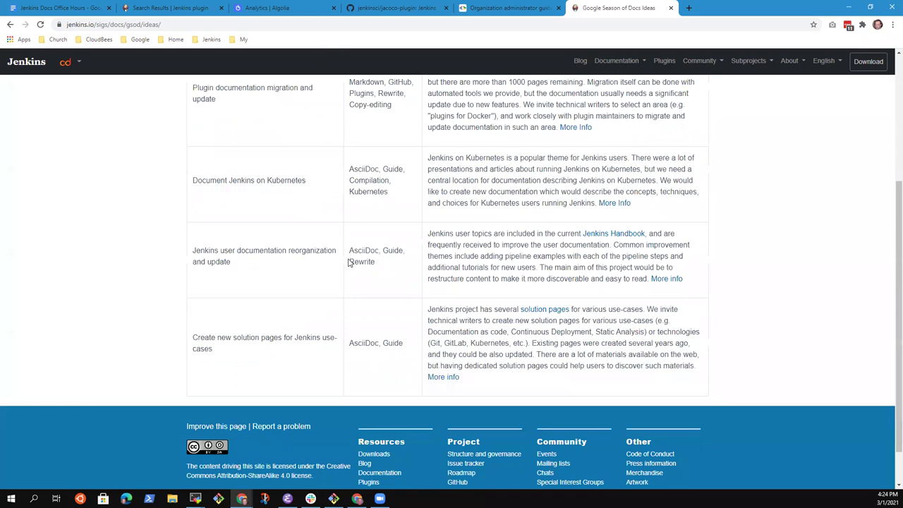
scroll(352, 275, "up", 3)
scroll(313, 311, "down", 1)
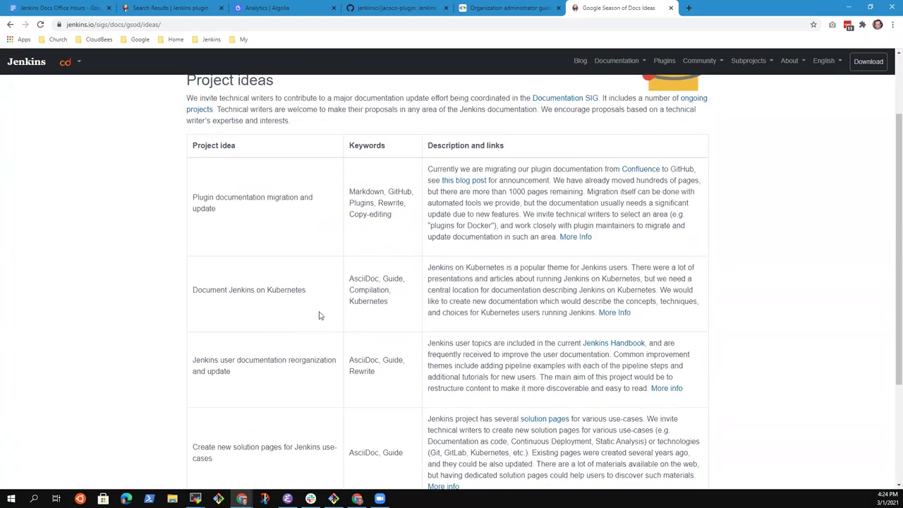
Highlight each project idea in turn, from Jenkins on Kubernetes to solution pages, then return to the admin guide.
left_click_drag(210, 290, 299, 299)
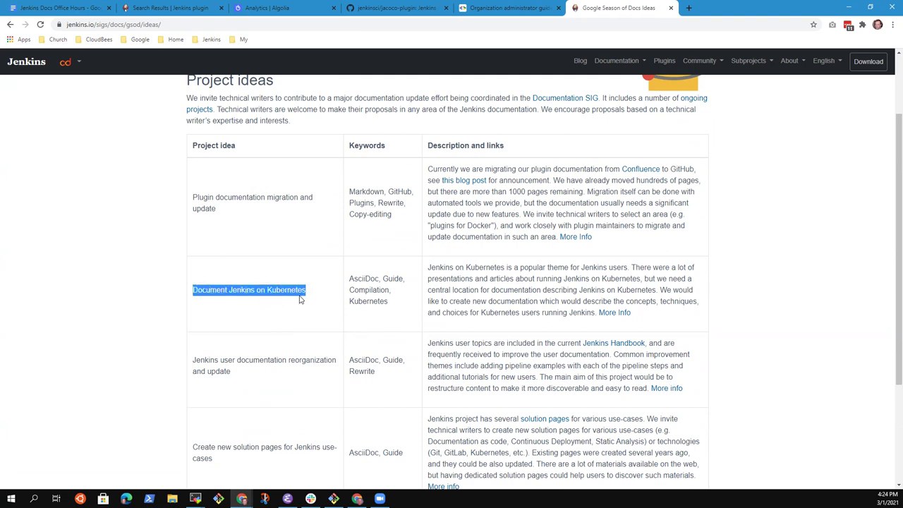
mouse_move(208, 197)
left_mouse_down()
mouse_move(299, 198)
mouse_move(215, 209)
left_mouse_up()
left_click(210, 361)
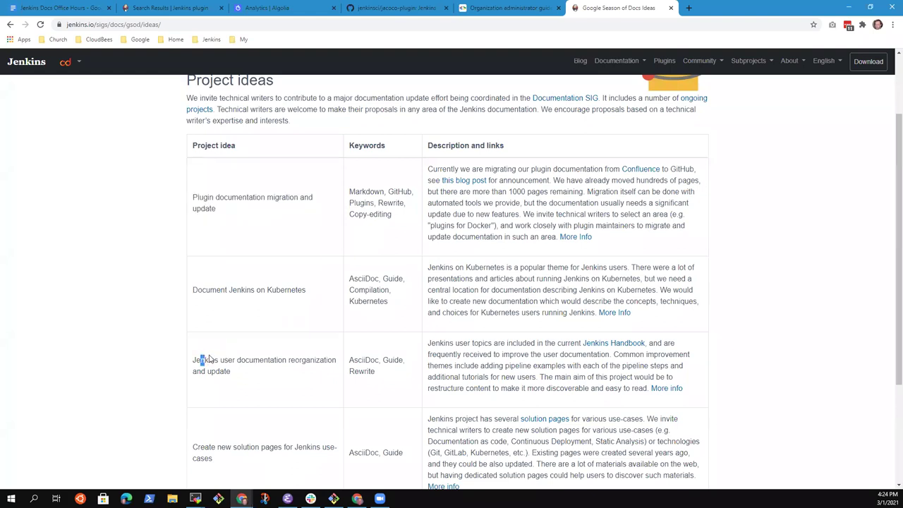
triple_click(207, 360)
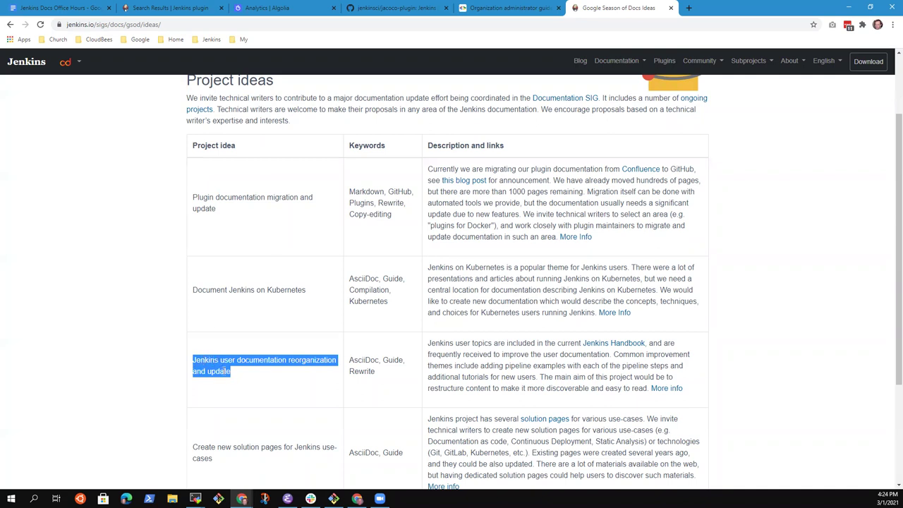
scroll(228, 369, "down", 2)
mouse_move(194, 306)
left_mouse_down()
mouse_move(314, 310)
mouse_move(206, 319)
left_mouse_up()
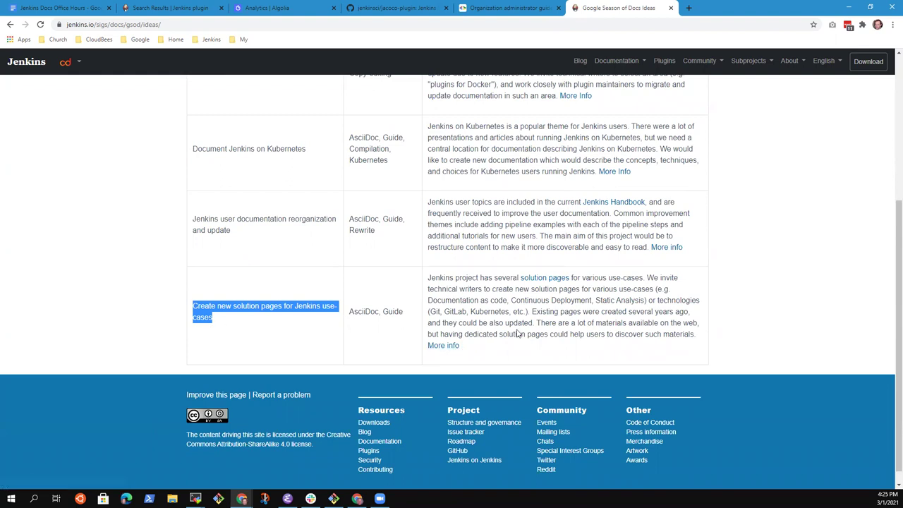
left_click(134, 256)
scroll(186, 242, "up", 4)
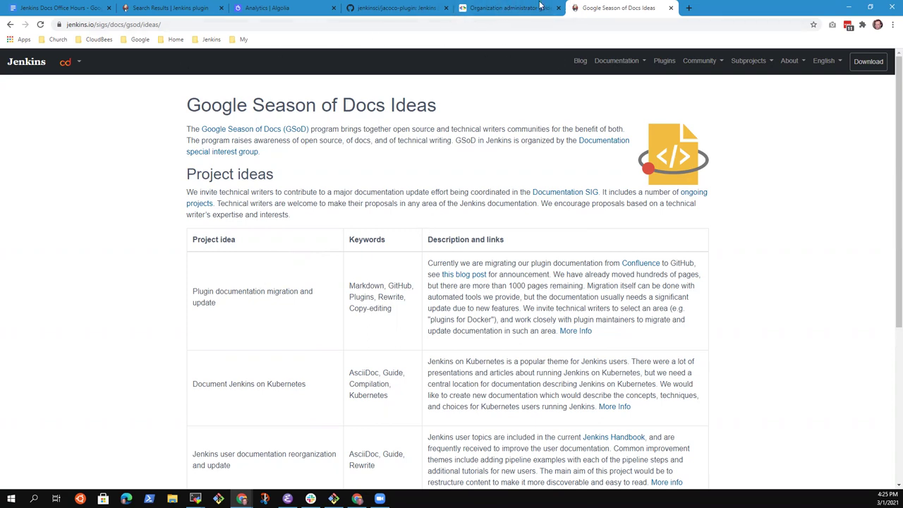
left_click(513, 8)
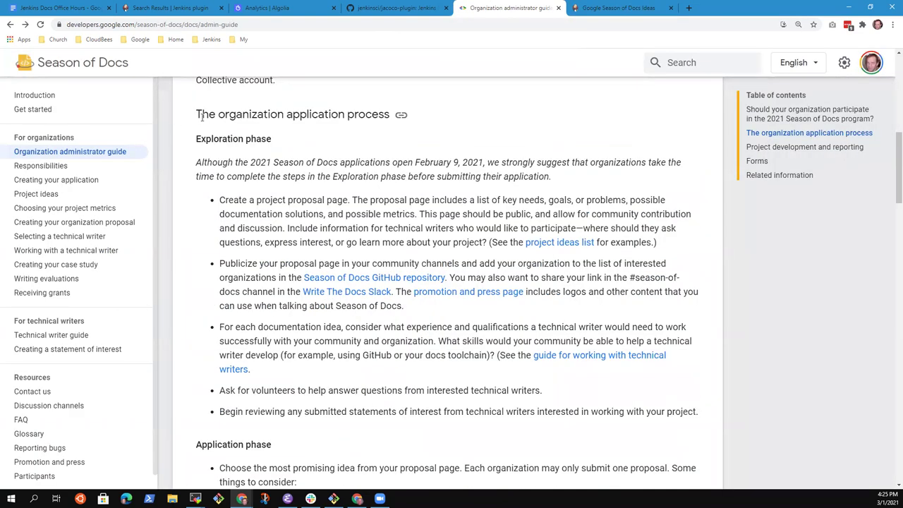
Highlight the organization application process text, then the first Grant payments bullet.
left_click_drag(201, 114, 497, 390)
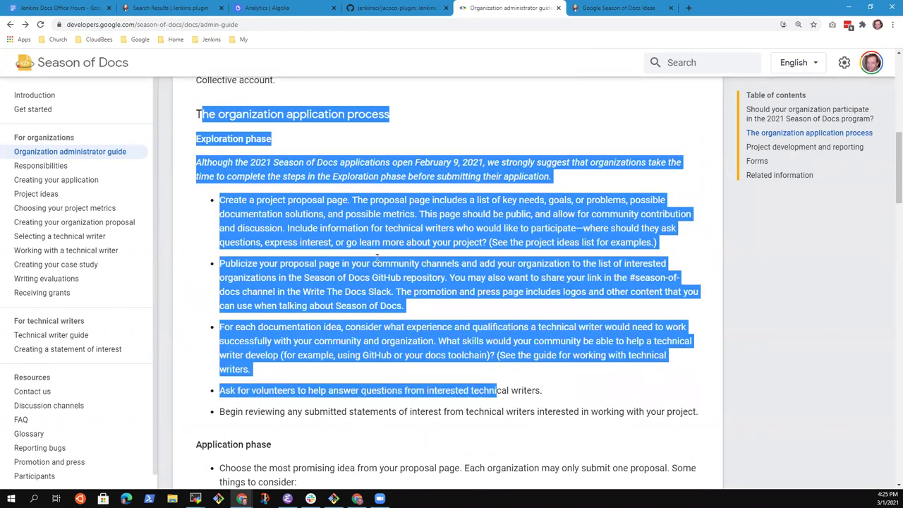
left_click(348, 232)
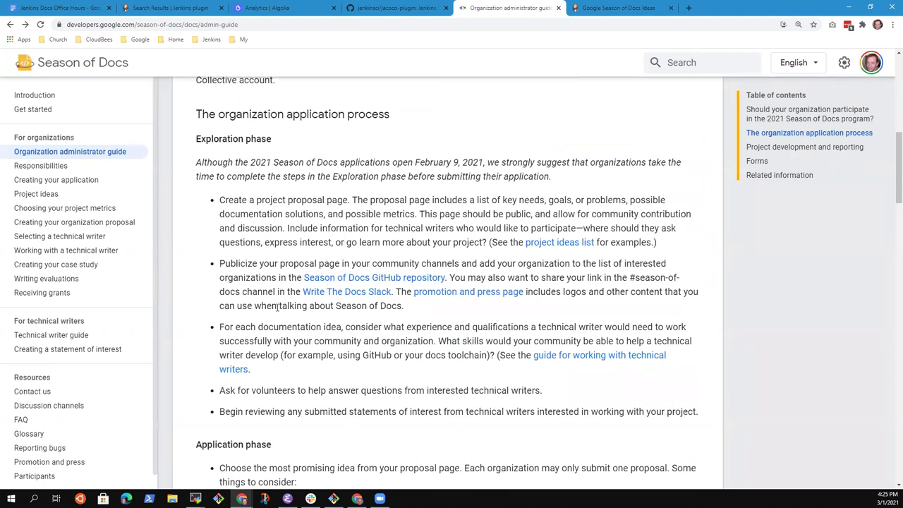
scroll(277, 305, "down", 5)
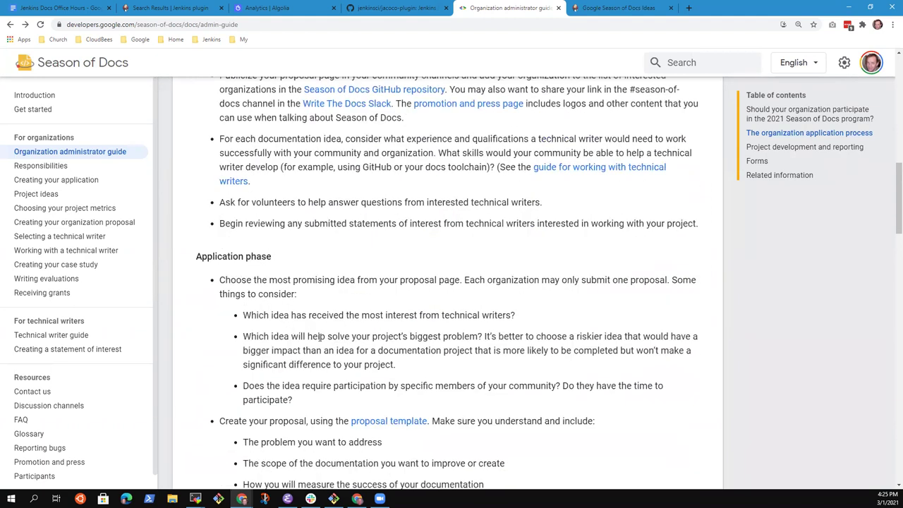
scroll(358, 338, "down", 4)
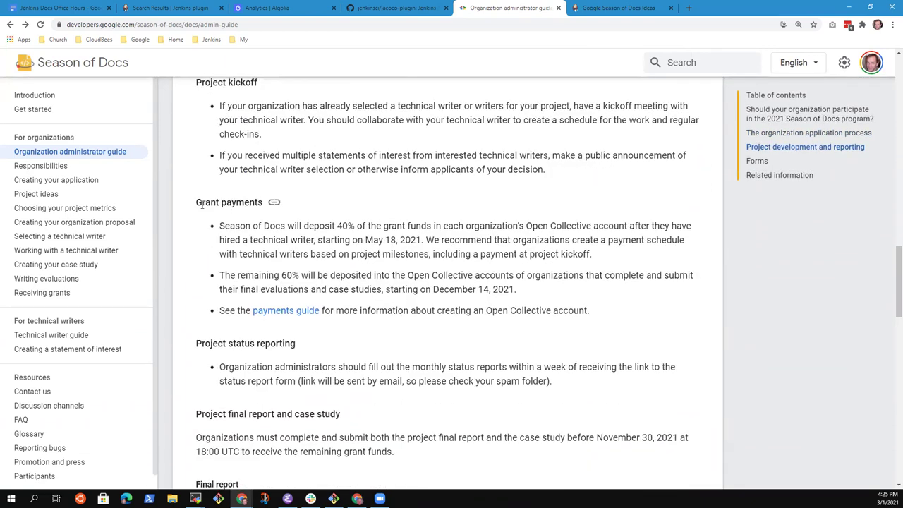
left_click_drag(196, 203, 589, 257)
left_click(589, 257)
Highlight the phrase 'Open Collective account' in the Grant payments terms.
left_click_drag(526, 226, 593, 226)
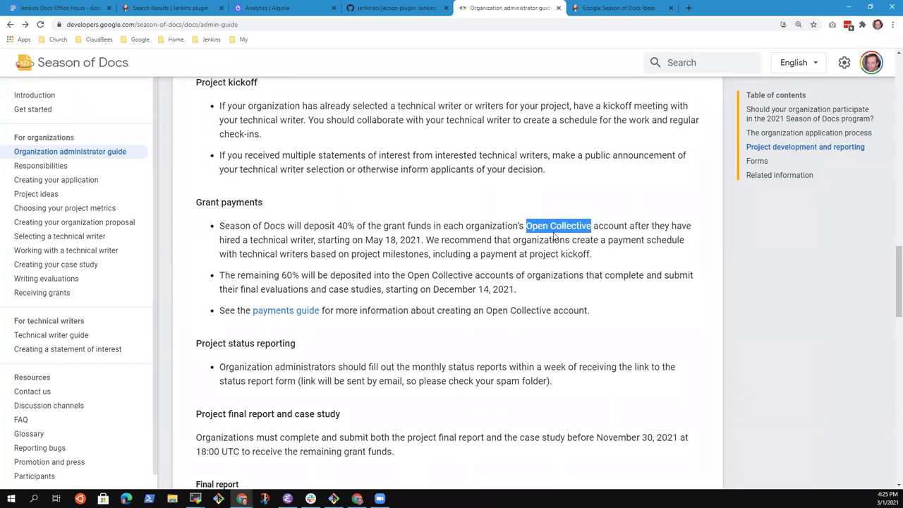
left_click(435, 237)
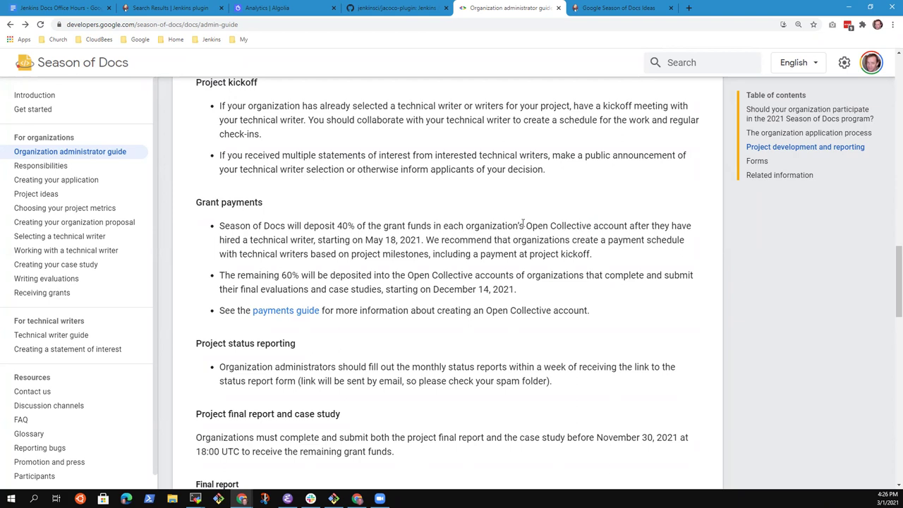
left_click_drag(527, 225, 628, 226)
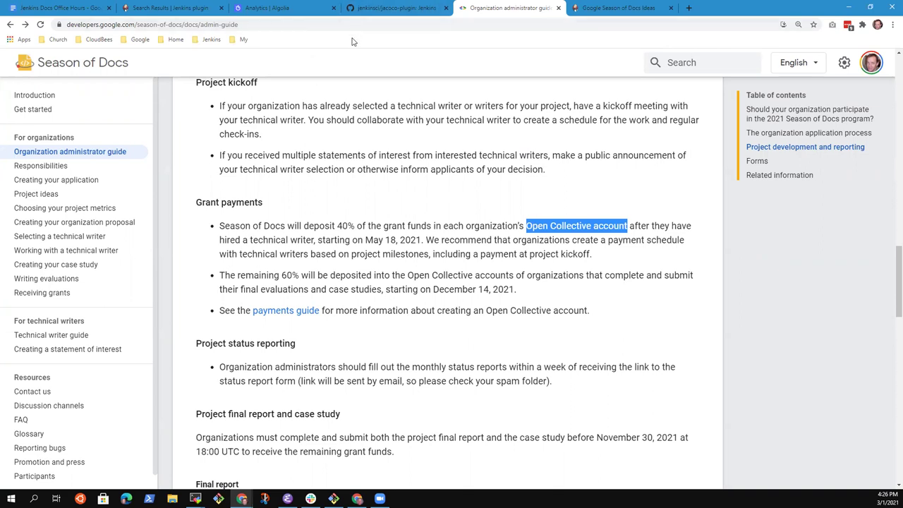
left_click(492, 149)
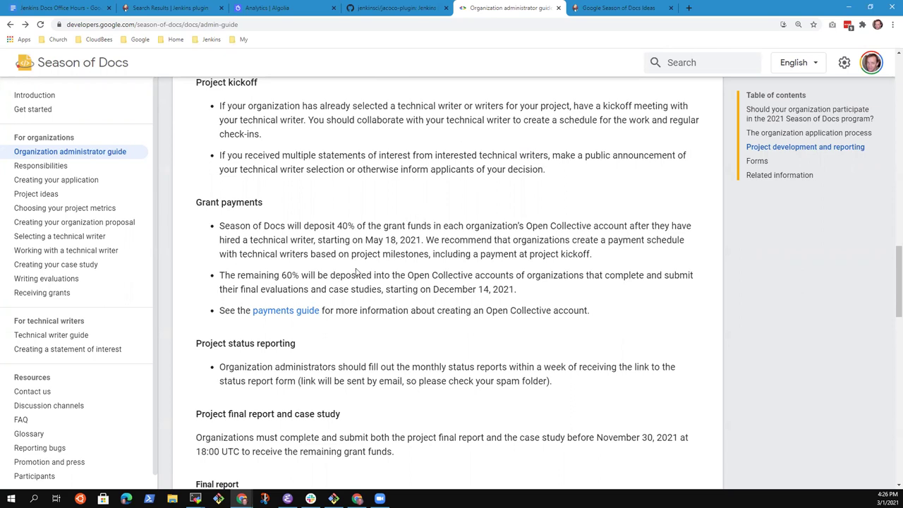
Highlight the first line of the first Application phase bullet.
scroll(358, 261, "down", 3)
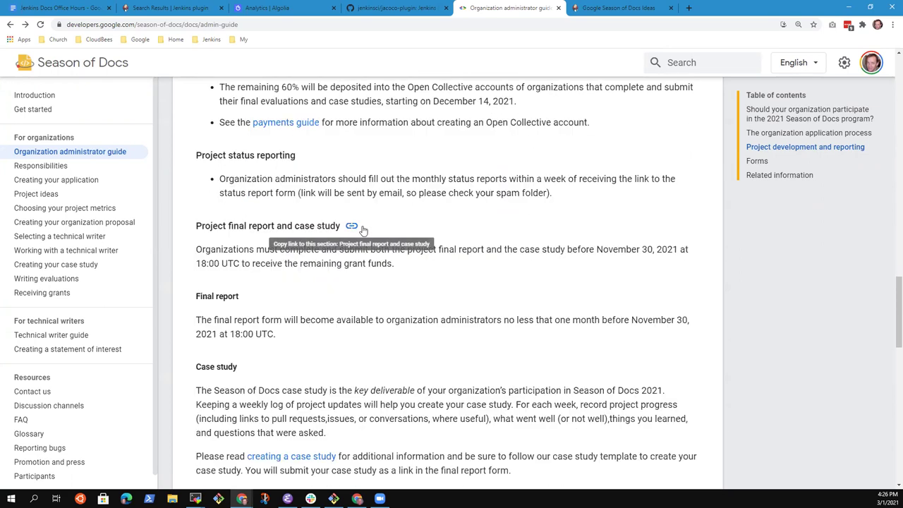
scroll(385, 240, "up", 4)
scroll(385, 240, "up", 5)
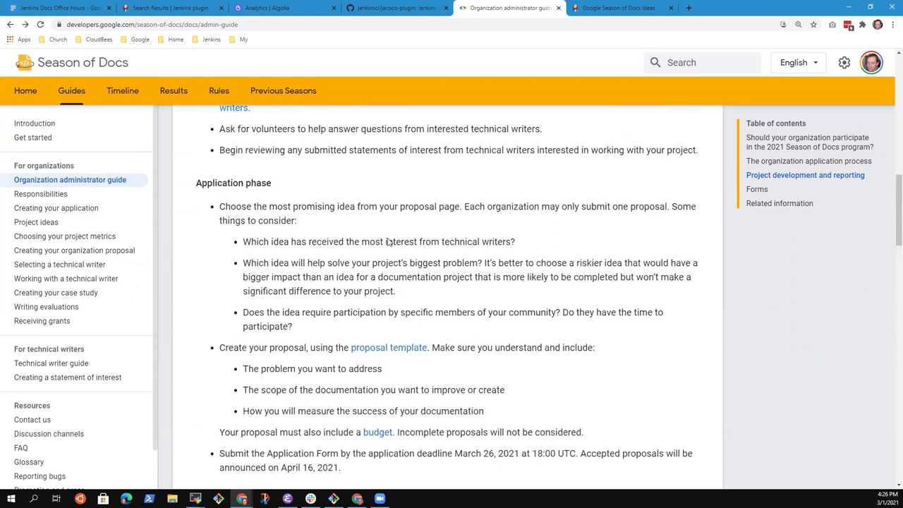
scroll(258, 181, "down", 1)
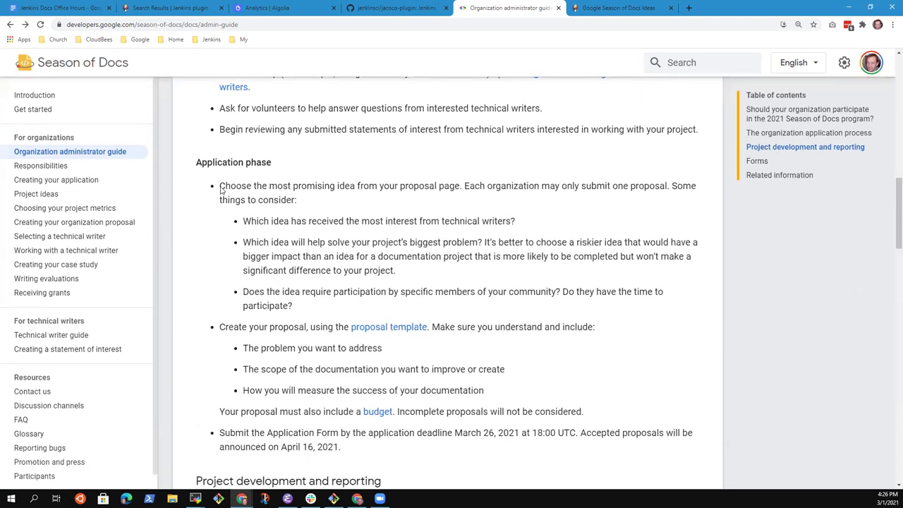
left_click_drag(211, 184, 563, 194)
left_click(630, 189)
left_click_drag(630, 189, 217, 184)
left_click(313, 183)
Highlight the application deadline bullet: March 26, 2021 at 18:00 UTC, results April 16, 2021.
scroll(287, 215, "down", 1)
scroll(321, 231, "up", 4)
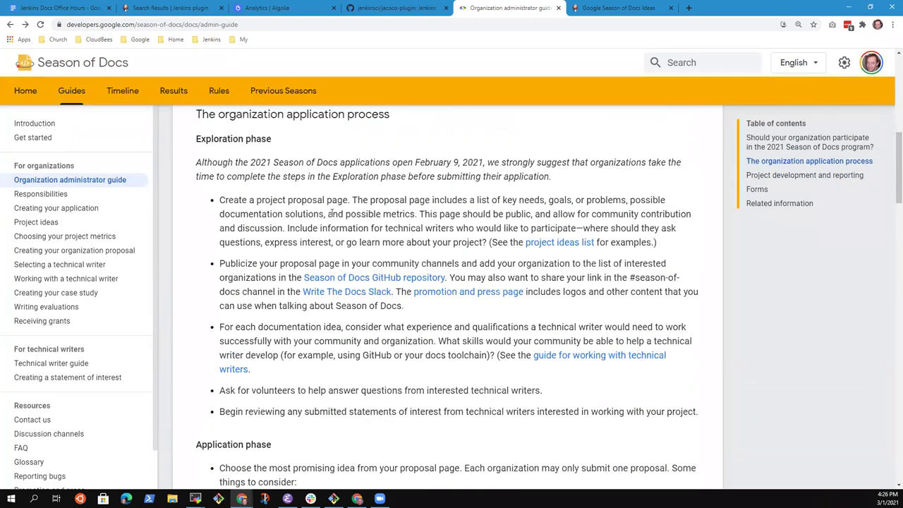
scroll(332, 213, "down", 3)
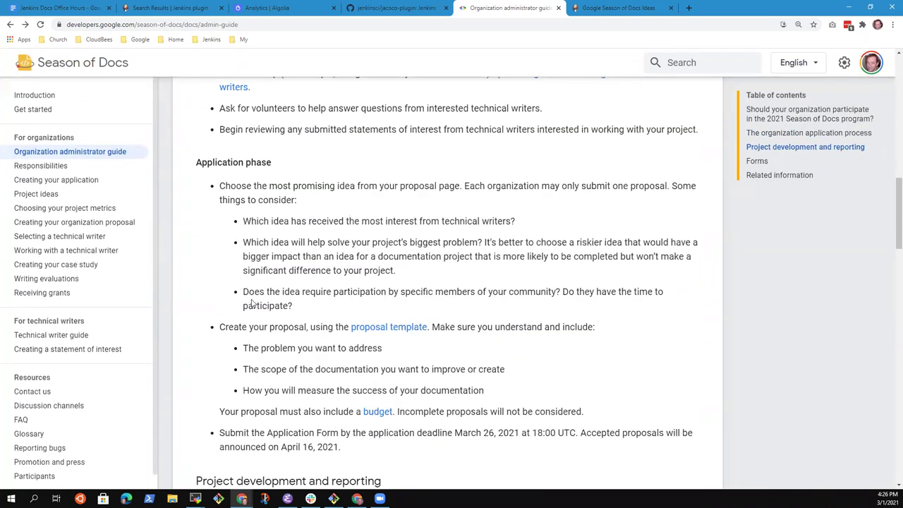
scroll(266, 301, "down", 2)
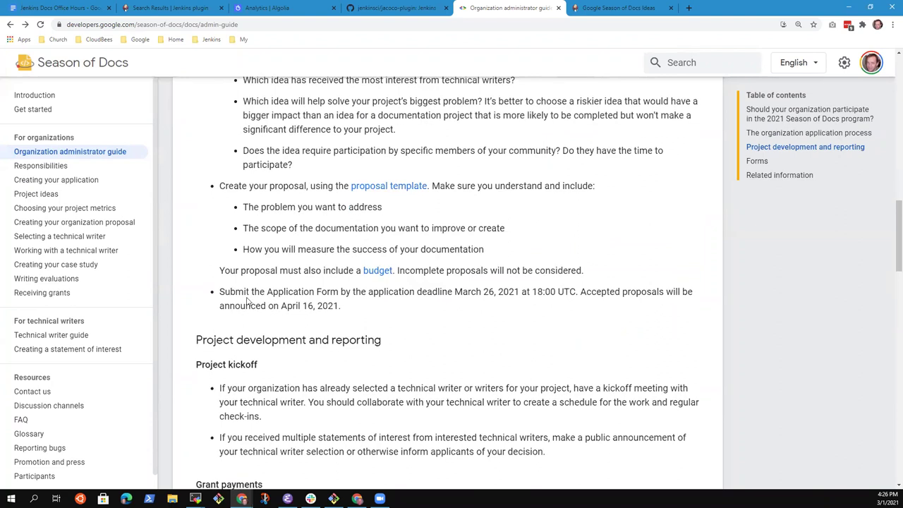
left_click_drag(220, 288, 358, 310)
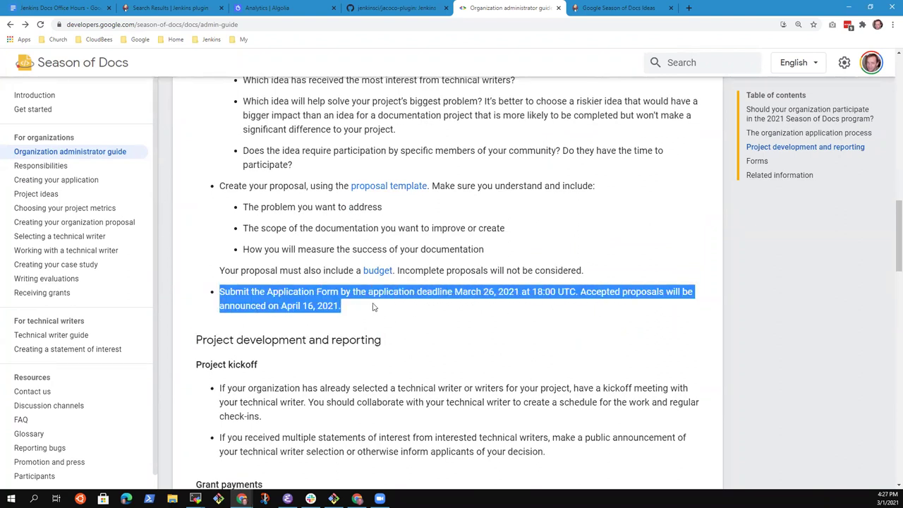
scroll(377, 308, "up", 1)
scroll(466, 205, "up", 1)
scroll(423, 225, "down", 1)
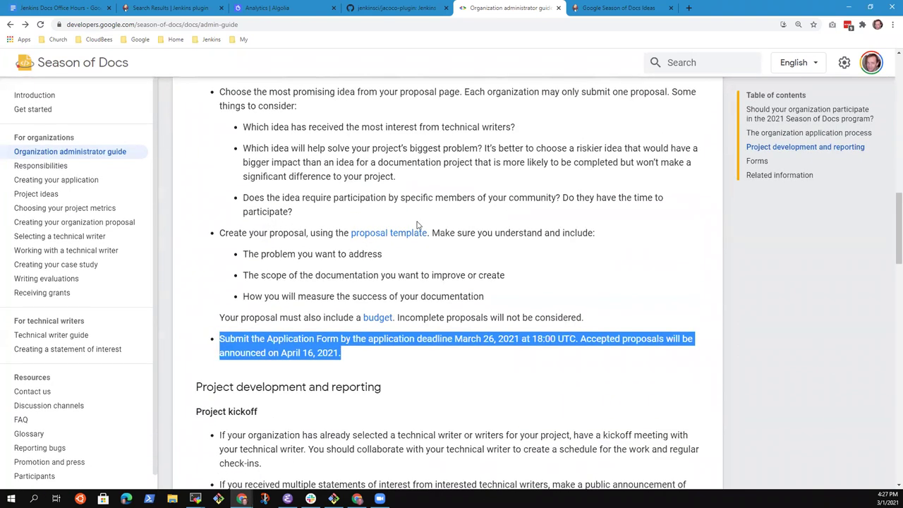
scroll(254, 278, "down", 1)
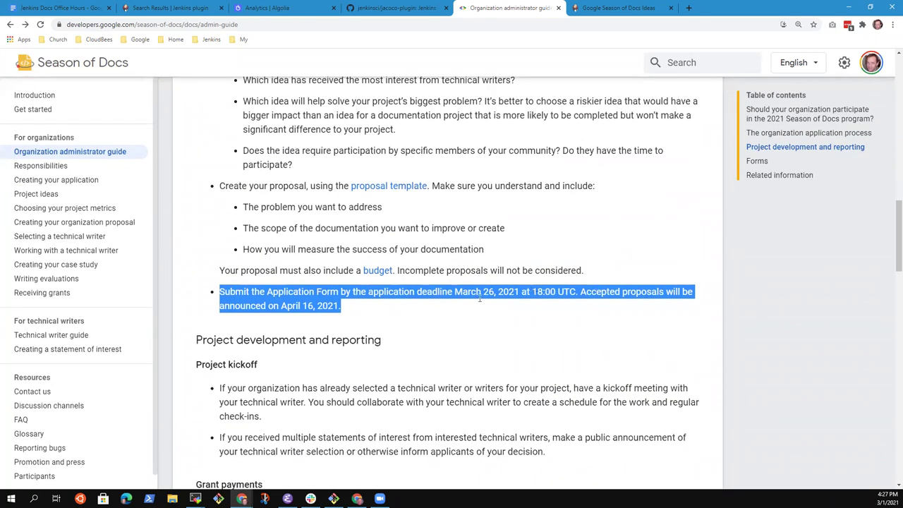
scroll(307, 300, "down", 2)
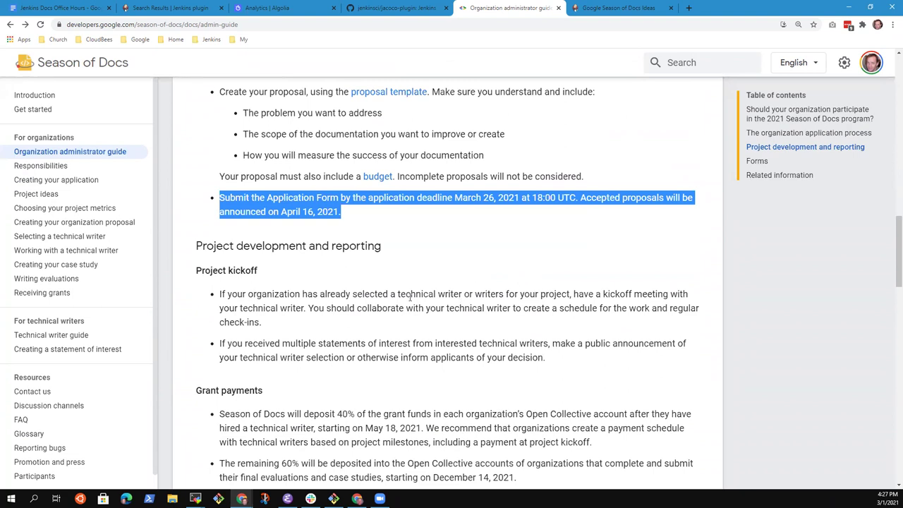
scroll(410, 297, "down", 2)
scroll(416, 289, "up", 2)
scroll(425, 280, "down", 1)
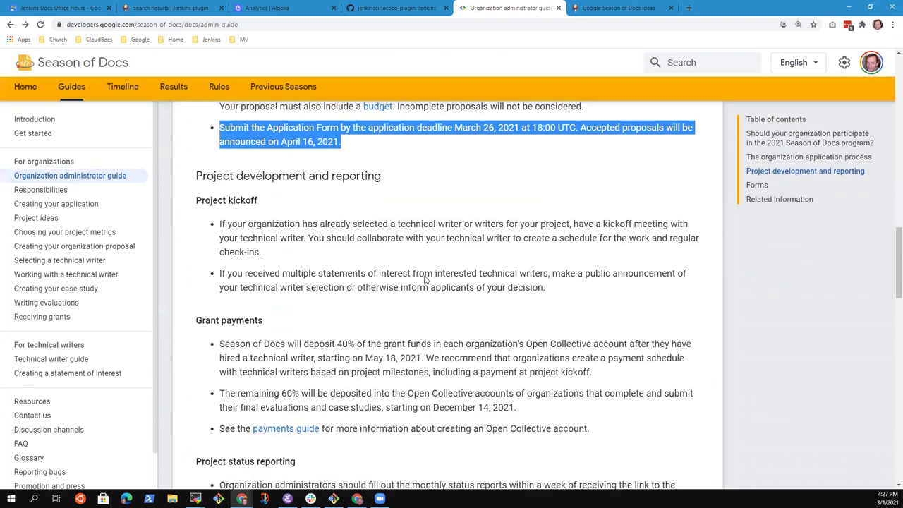
scroll(425, 280, "up", 1)
left_click(195, 199)
left_click_drag(210, 200, 379, 205)
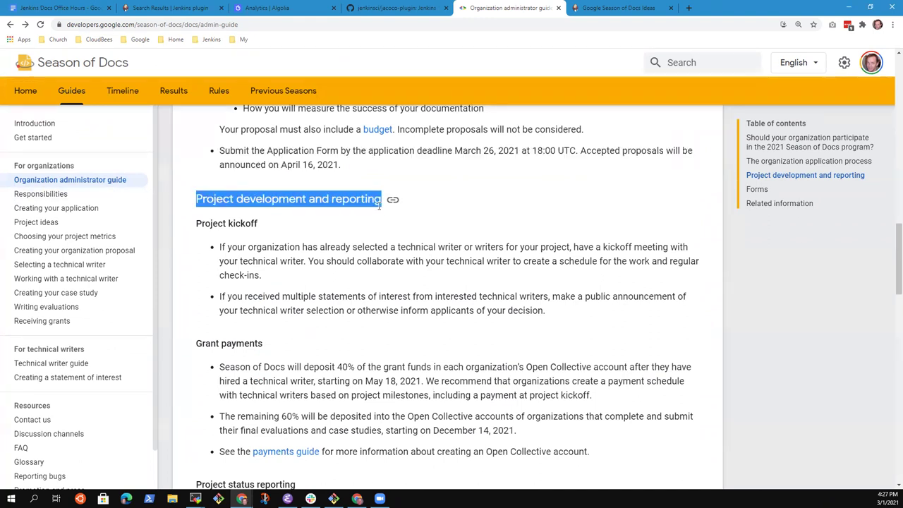
left_click_drag(196, 223, 285, 276)
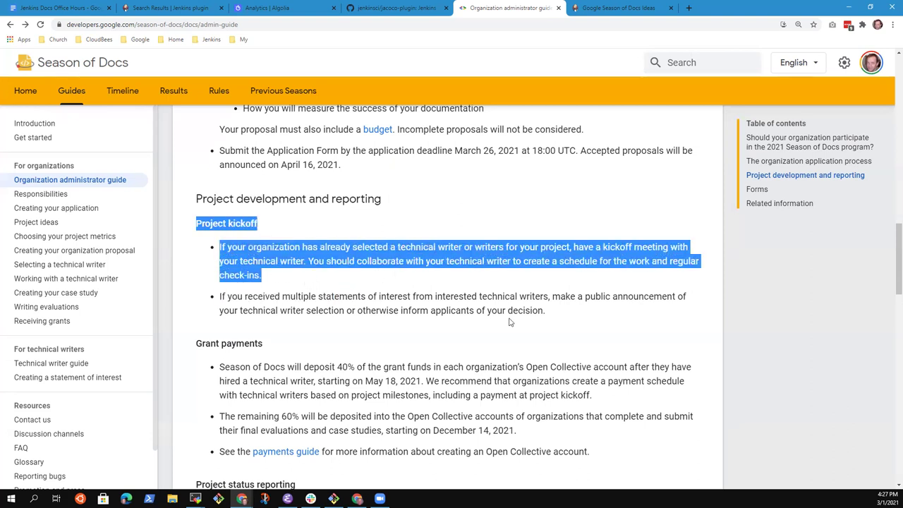
left_click_drag(220, 296, 548, 315)
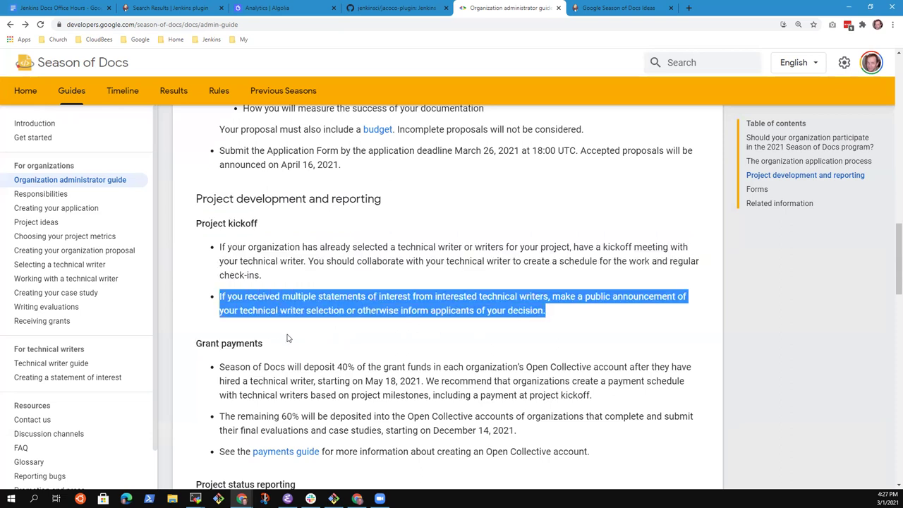
scroll(327, 289, "down", 2)
scroll(327, 289, "down", 3)
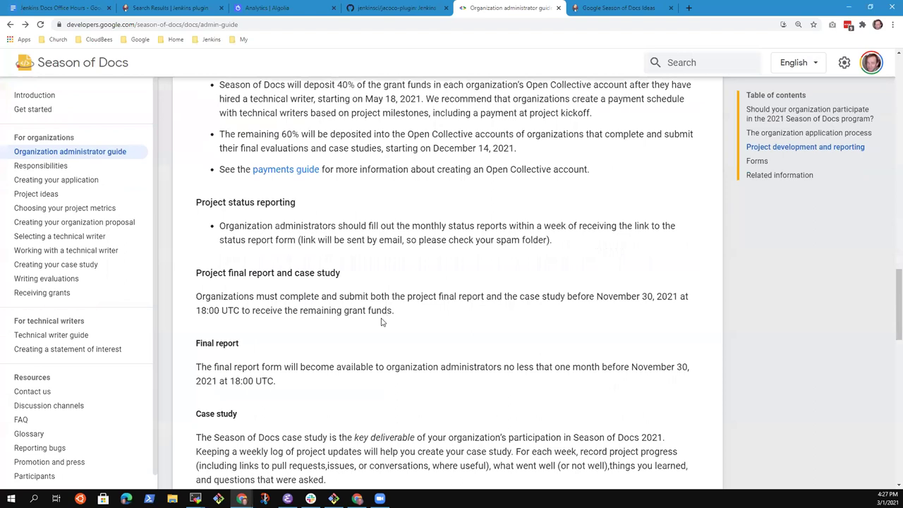
scroll(384, 323, "down", 1)
scroll(384, 323, "down", 2)
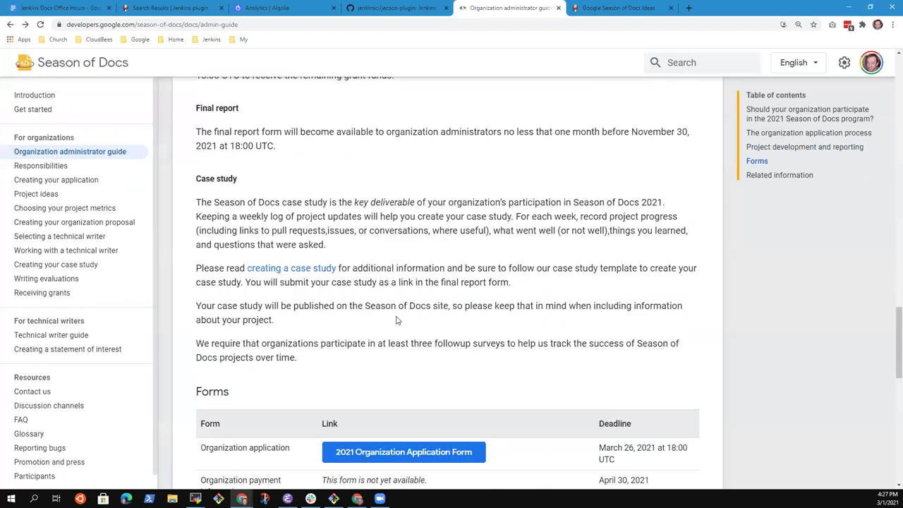
scroll(397, 320, "down", 3)
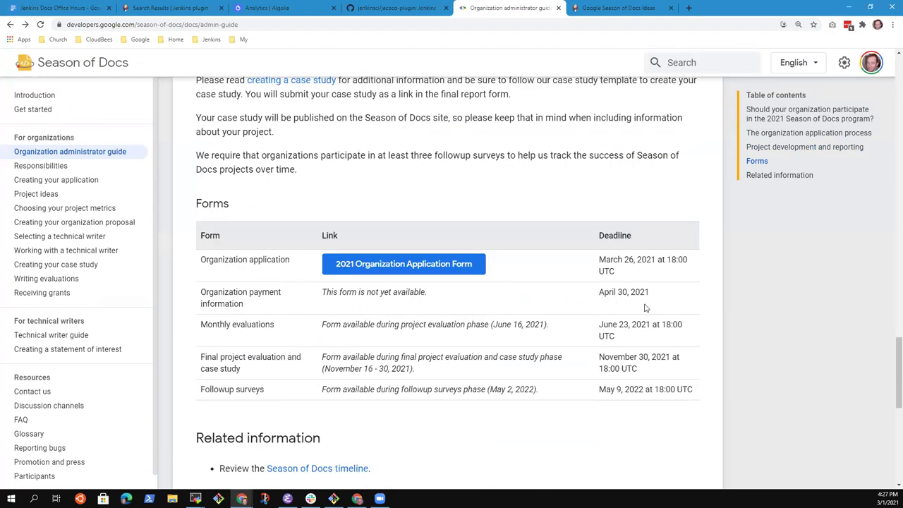
scroll(480, 308, "up", 5)
scroll(492, 318, "up", 4)
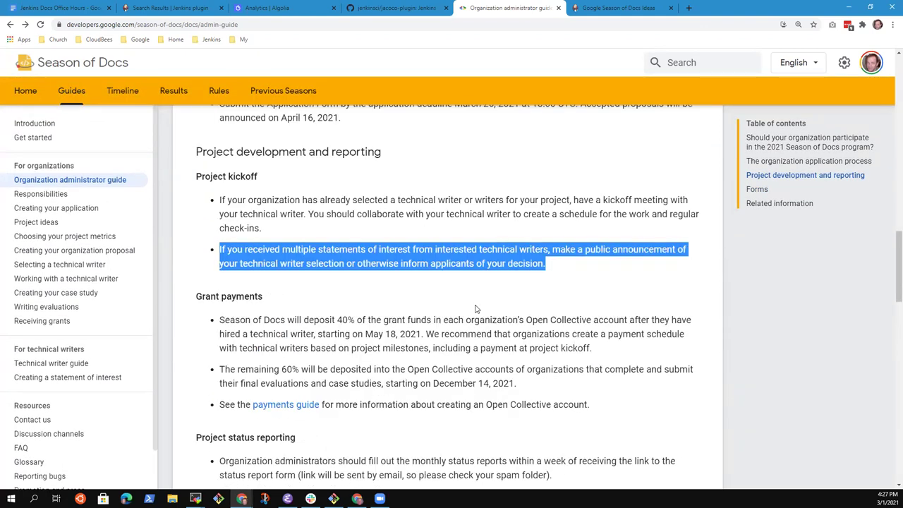
left_click_drag(404, 311, 405, 304)
left_click(405, 304)
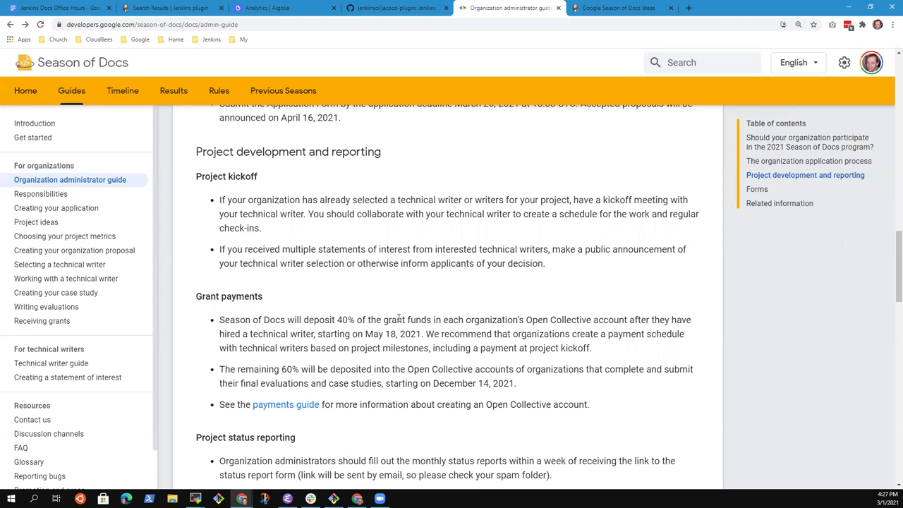
Skim the Organization administrator guide, then follow its link to the Season of Docs timeline.
scroll(261, 211, "up", 3)
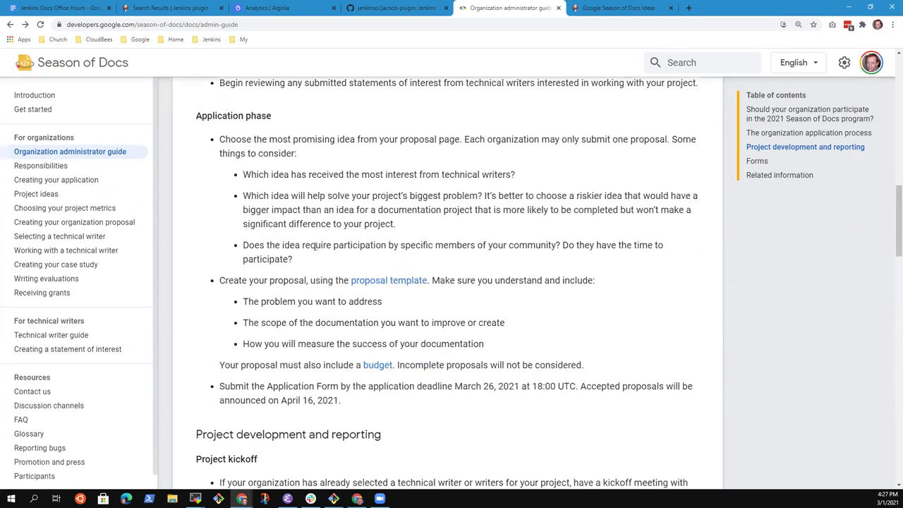
scroll(316, 261, "down", 5)
scroll(306, 350, "down", 3)
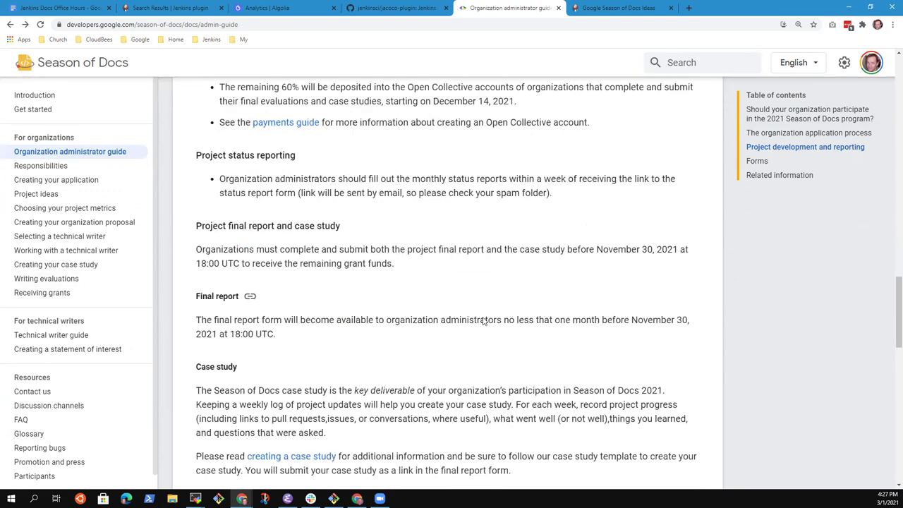
scroll(503, 380, "down", 3)
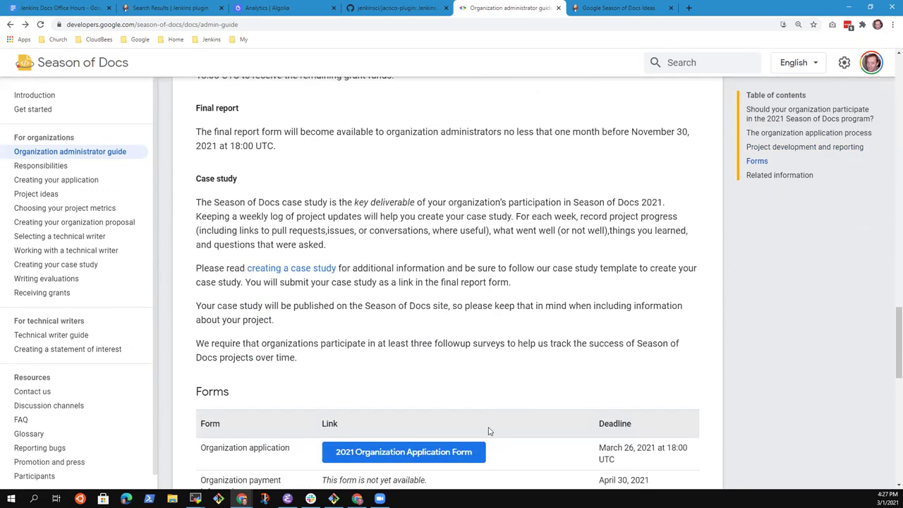
scroll(549, 330, "down", 3)
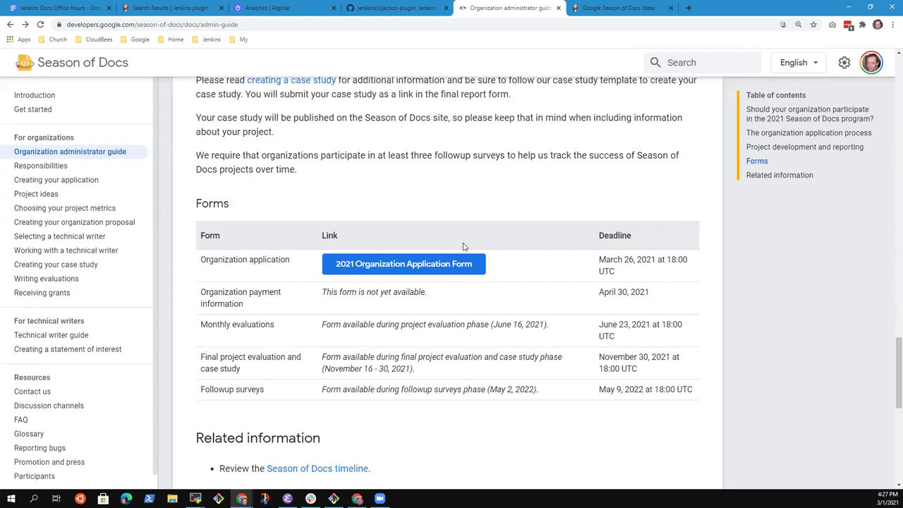
scroll(497, 253, "up", 1)
scroll(494, 289, "up", 10)
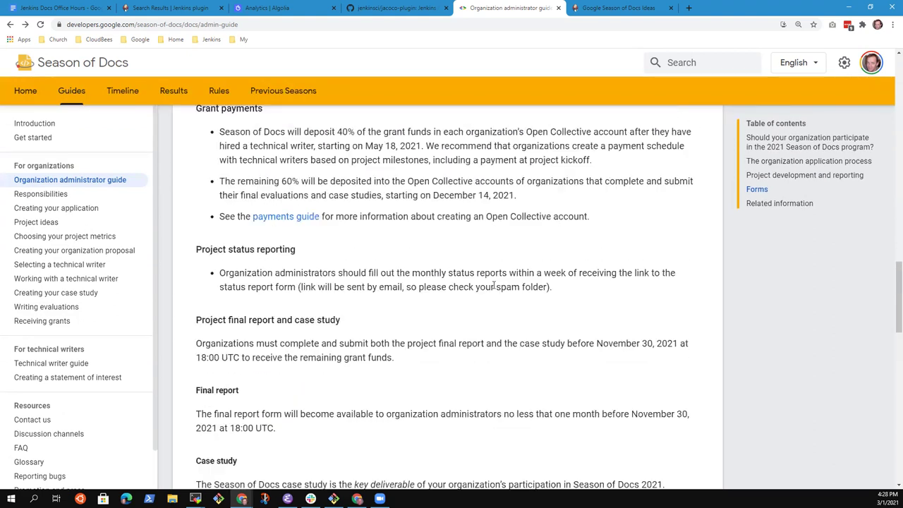
scroll(494, 289, "up", 6)
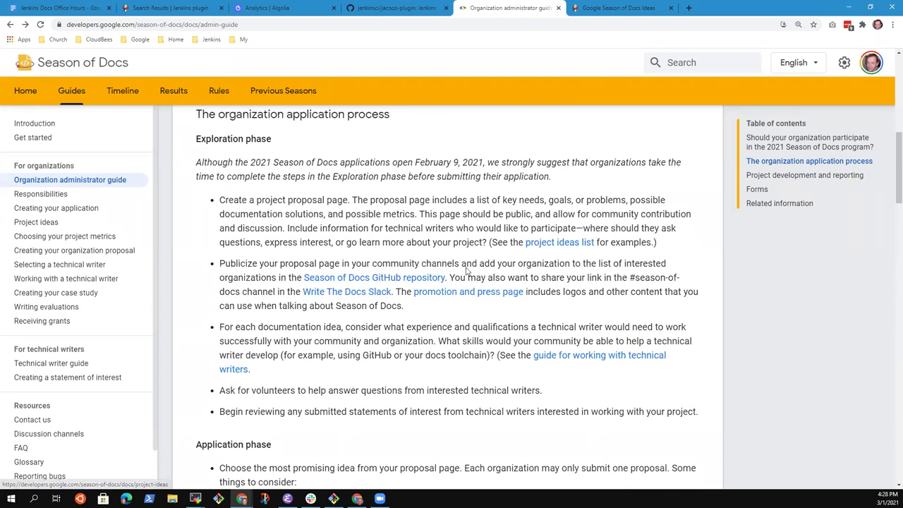
scroll(353, 321, "up", 5)
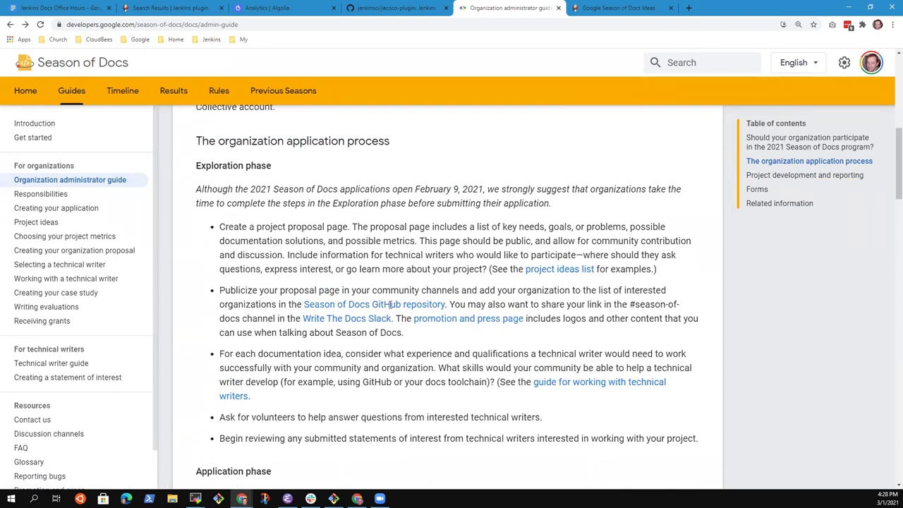
scroll(417, 279, "up", 2)
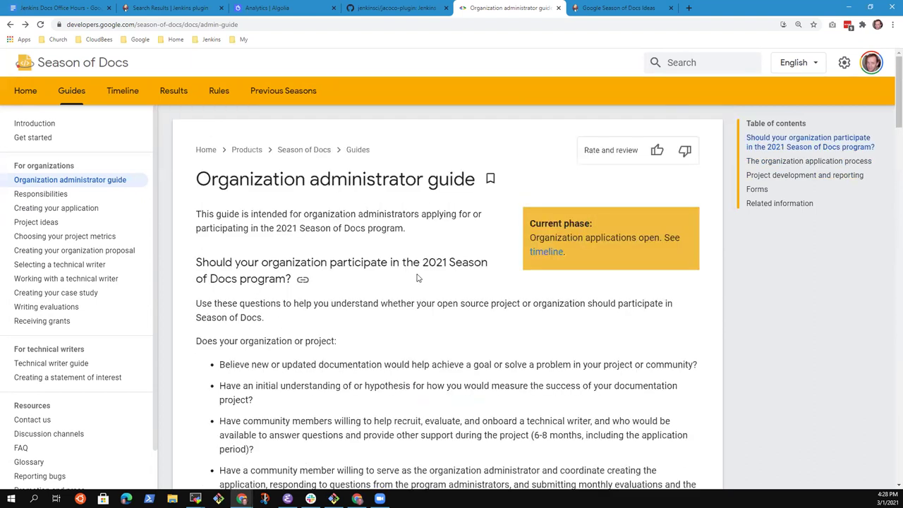
left_click(555, 256)
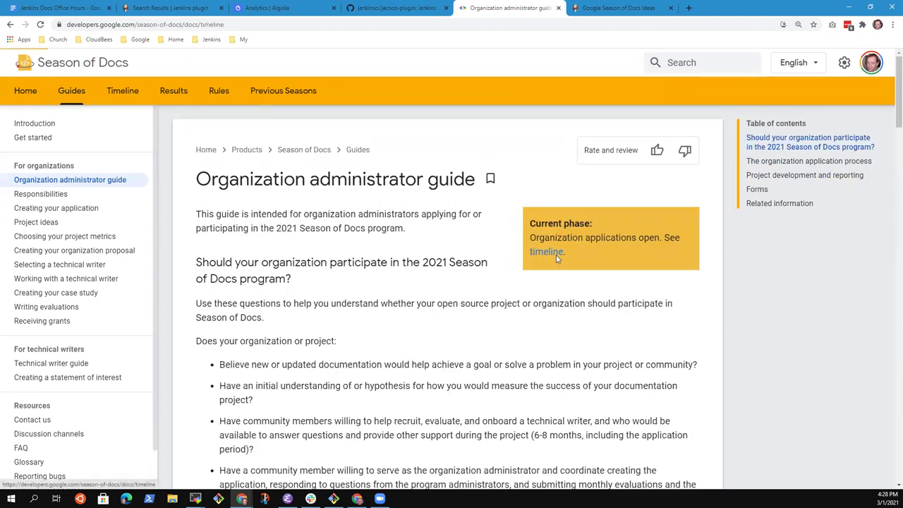
Highlight the 2021 timeline entries: organizations announced, doc development start, hiring deadline, evaluations, final case study.
scroll(483, 238, "down", 2)
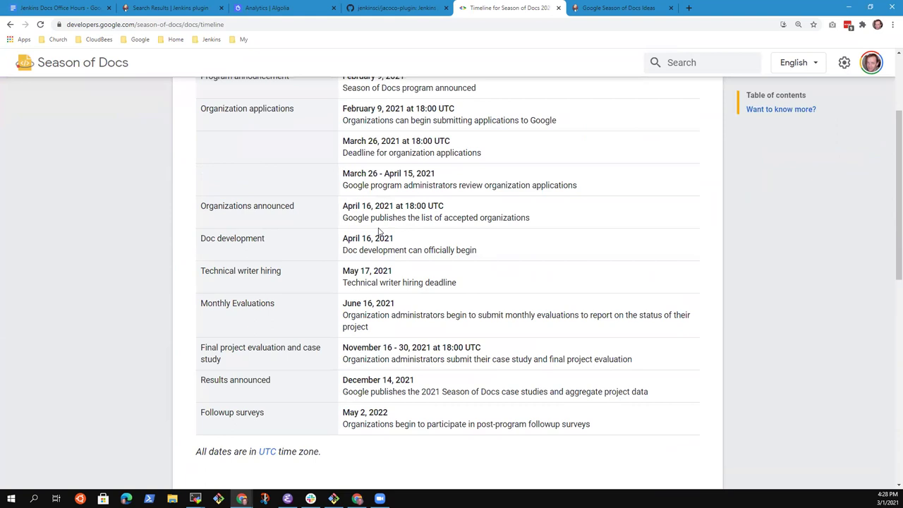
left_click_drag(535, 220, 343, 206)
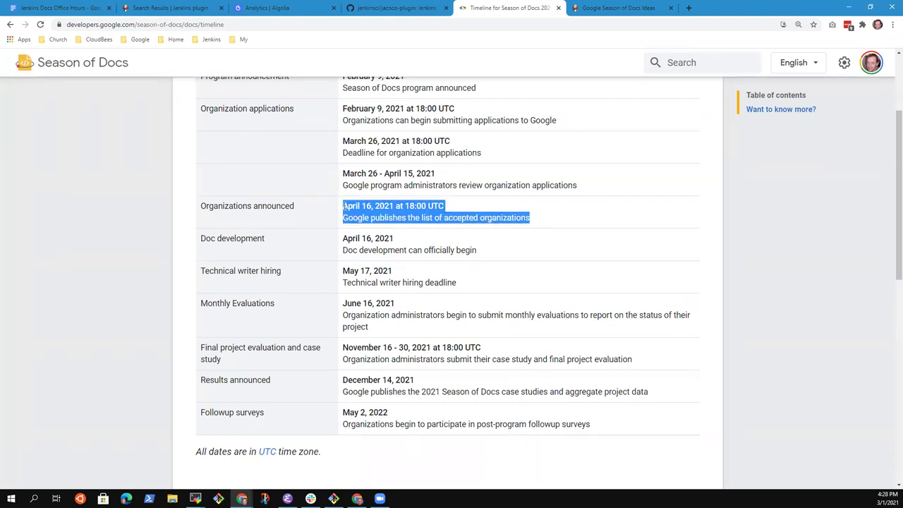
left_click_drag(519, 251, 345, 239)
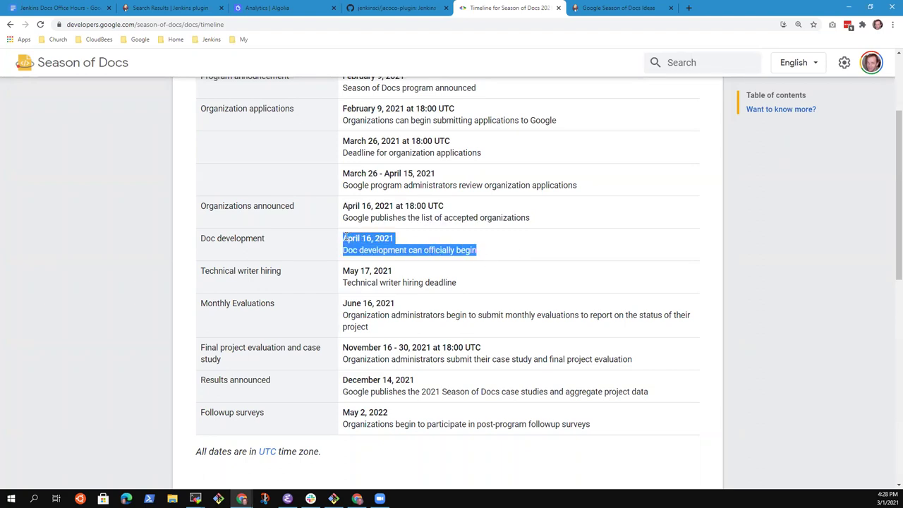
left_click_drag(459, 283, 344, 270)
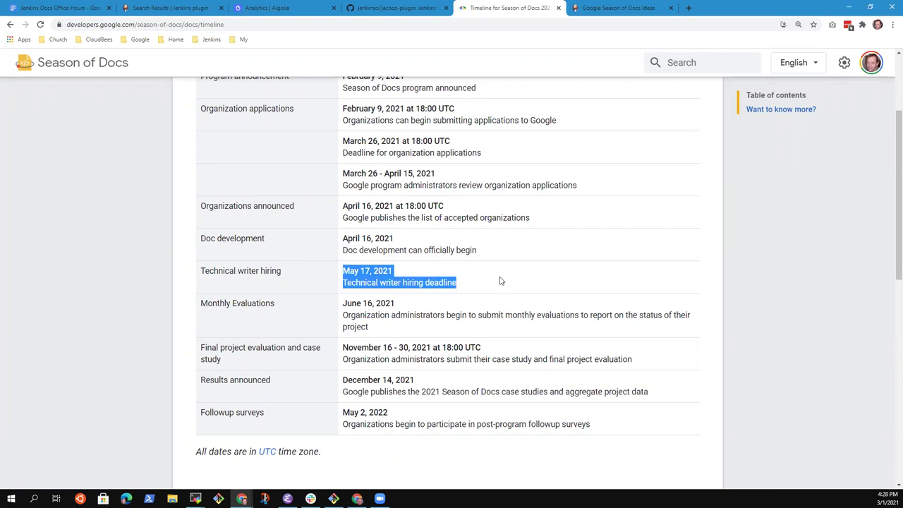
left_click(604, 290)
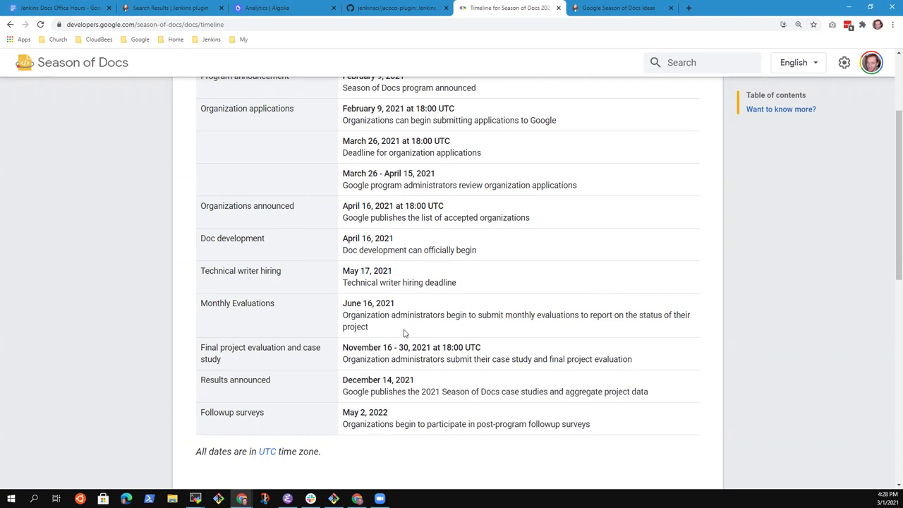
left_click_drag(369, 327, 346, 316)
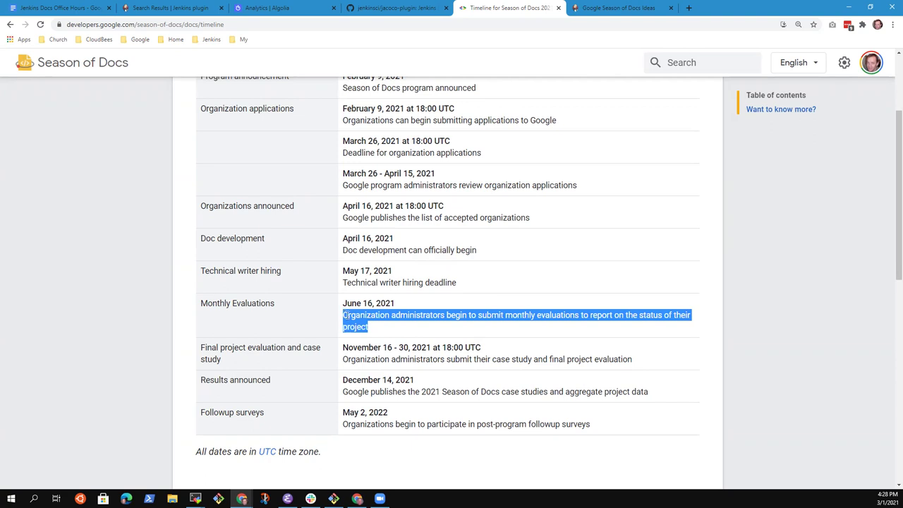
left_click(663, 359)
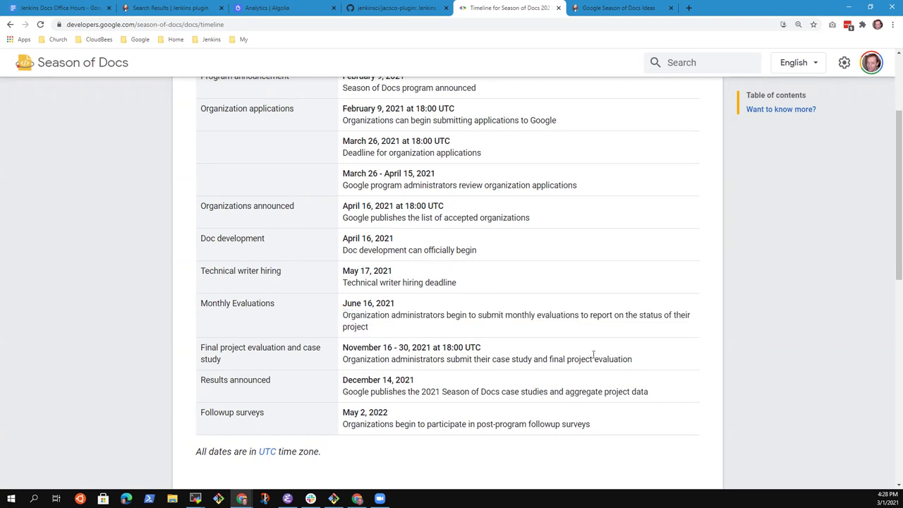
left_click_drag(631, 358, 343, 365)
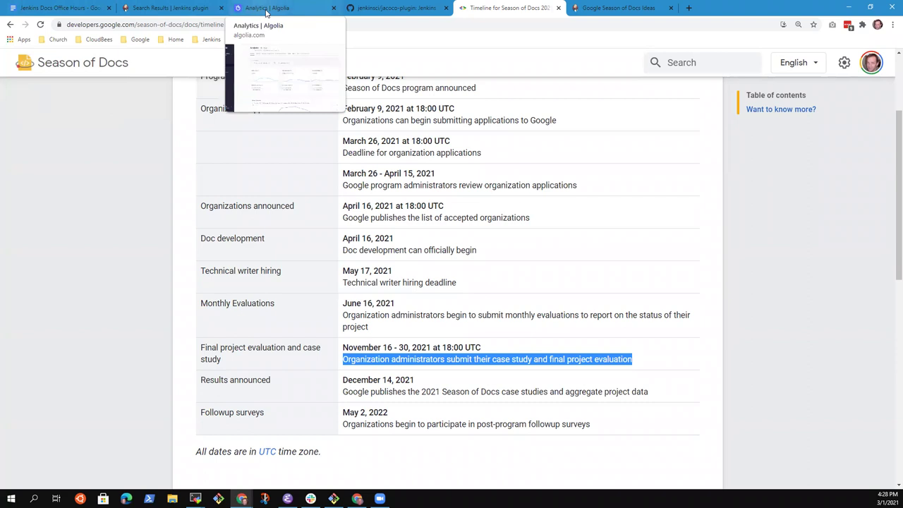
In the Office Hours notes, start a 'Need to use' sub-bullet below New processes.
left_click(83, 8)
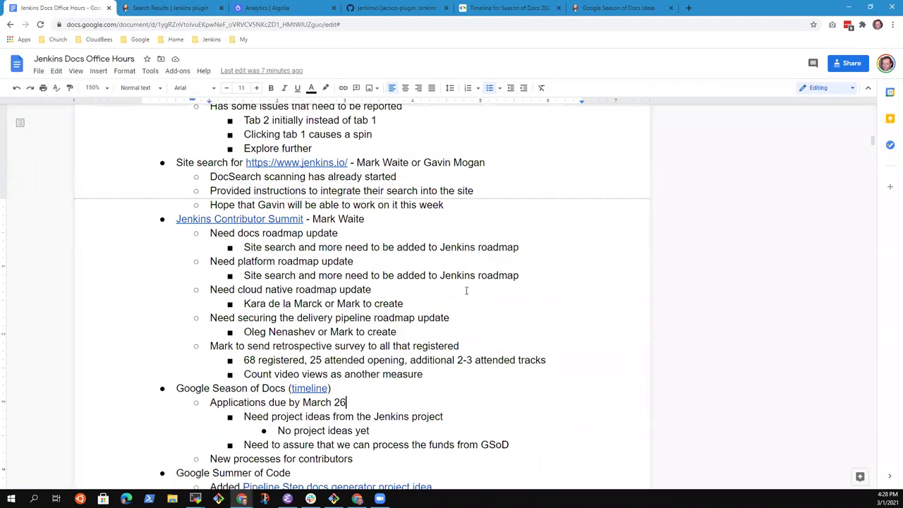
key("shift+Home")
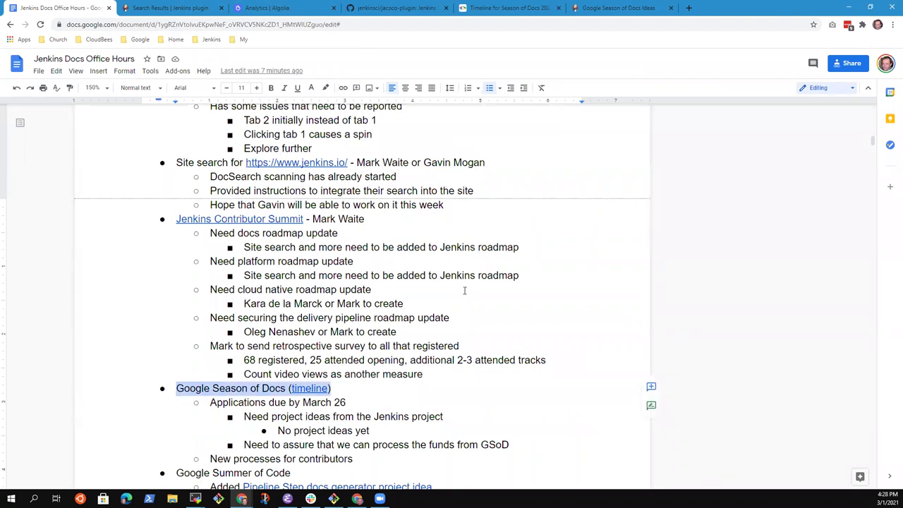
scroll(464, 289, "down", 2)
key("Down")
key("Down")
key("Down")
key("Down")
key("Down")
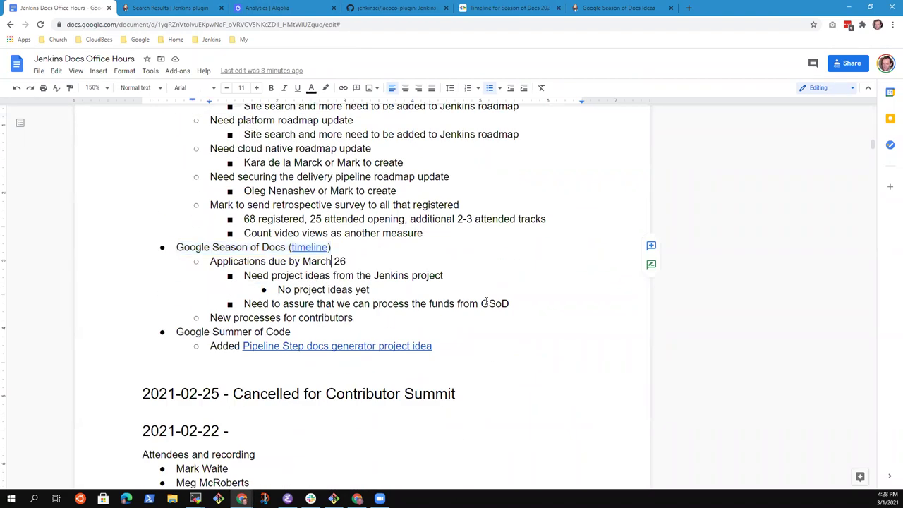
key("End")
key("Return")
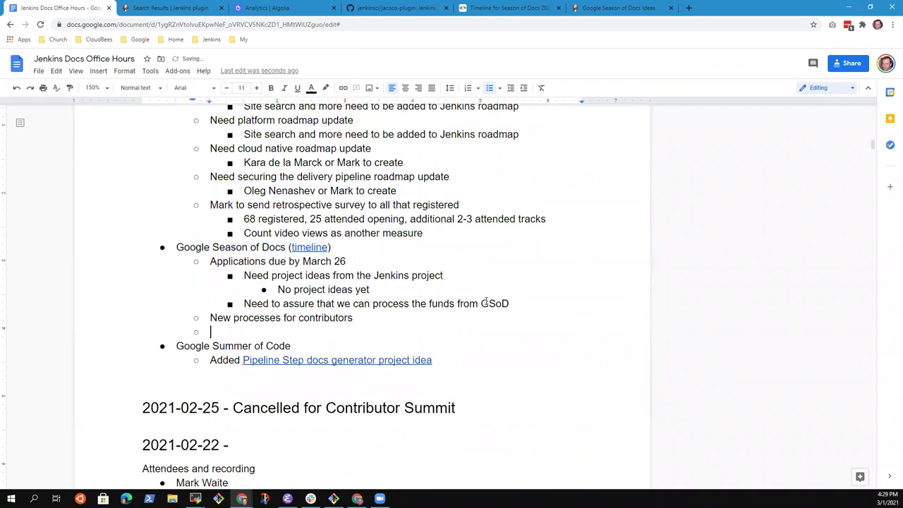
type("Need to use")
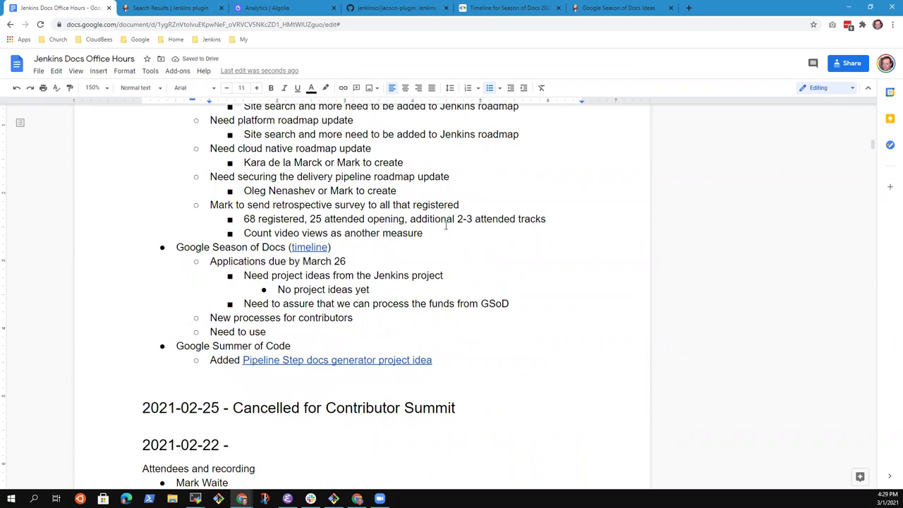
Replace 'No project ideas yet' with 'See the GSoD project ideas already on the page'.
key("Up")
key("Up")
key("shift+Home")
key("BackSpace")
type("See the GG")
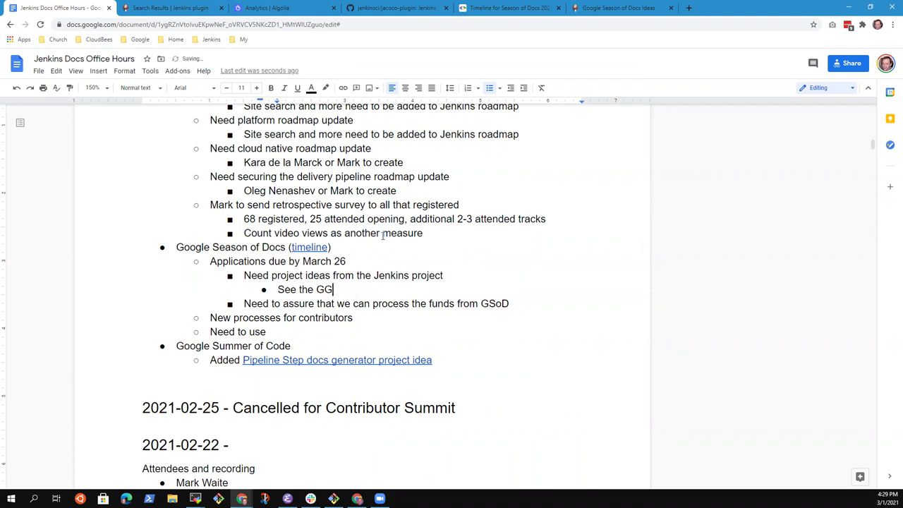
key("BackSpace")
type("SoD project ideas ")
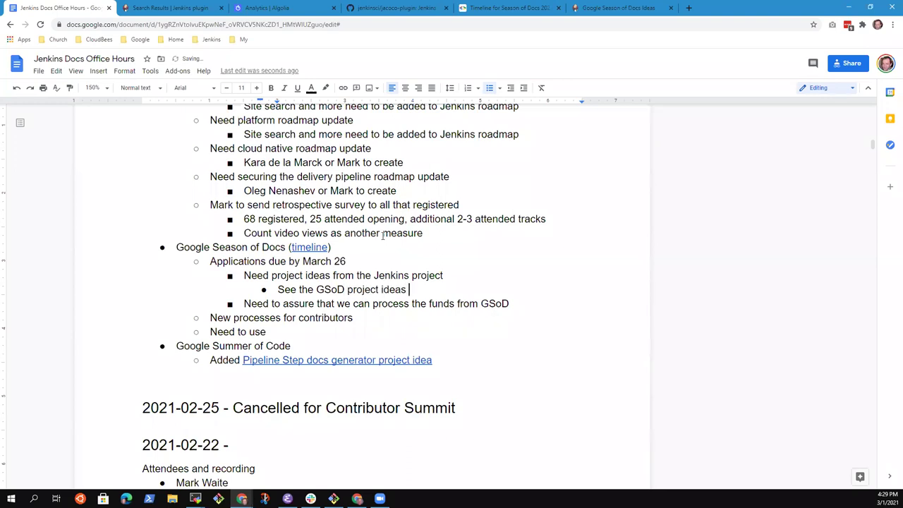
type("already on the page")
Add the bullet 'Review the notes from Contributor Summit for other ideas'.
key("Return")
type("Review the notes from ")
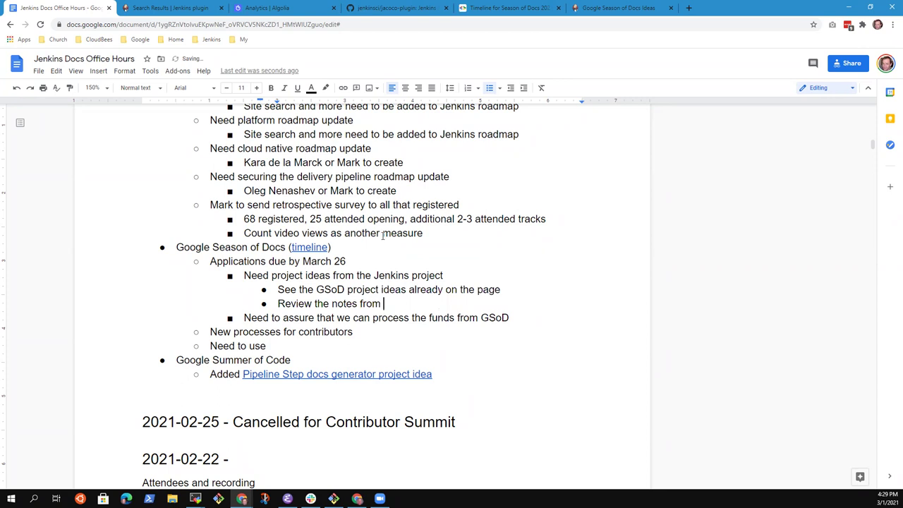
type("Contributor Summit for other ideas")
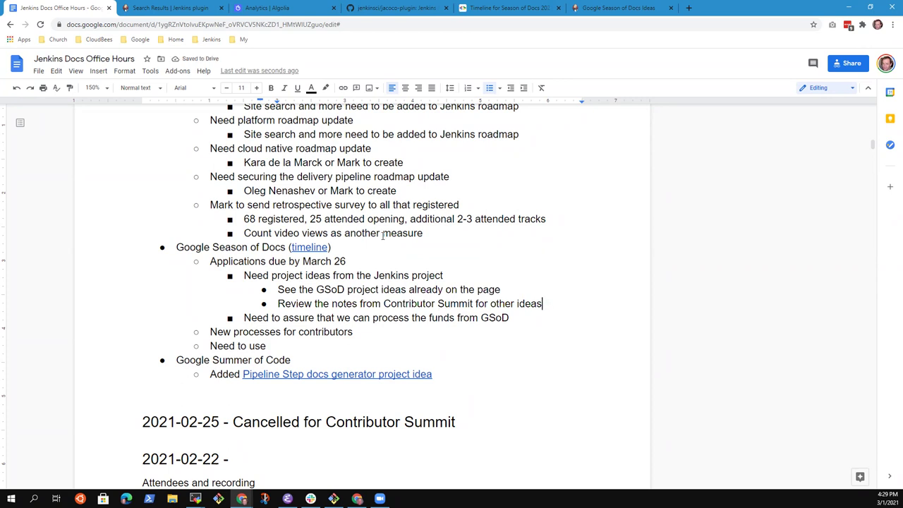
Add a nested item saying a contributor is willing to assemble a list of other ideas.
key("Return")
type("Meg willing tgo")
key("ctrl+BackSpace")
key("ctrl+BackSpace")
type("to assemble a l")
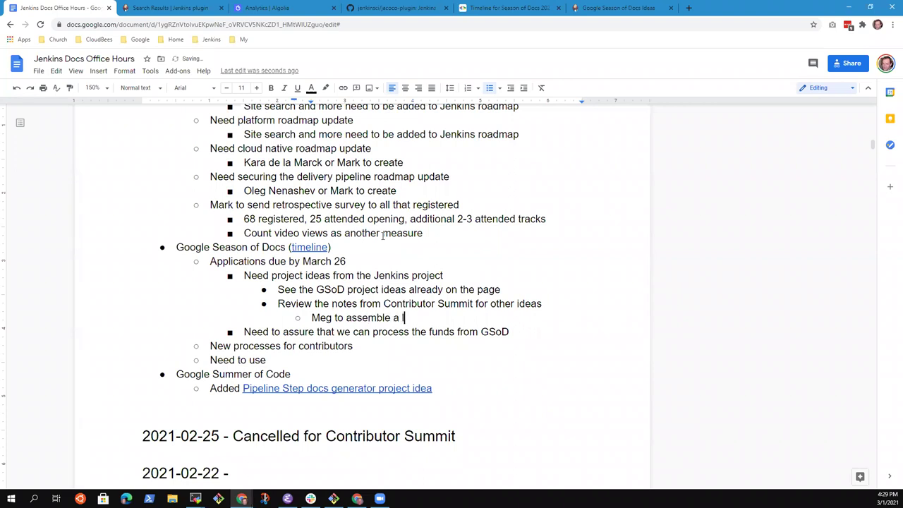
type("ist of other ideas")
key("shift+Home")
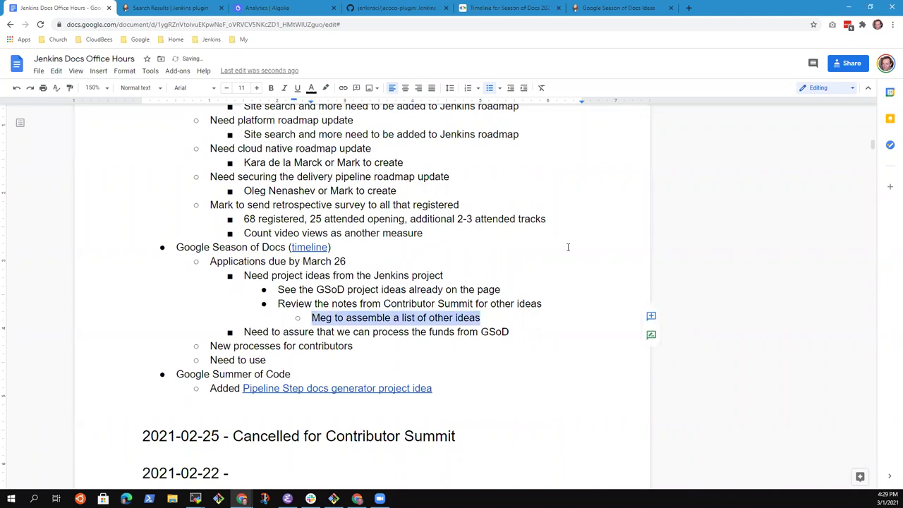
Comment on the action-item line, mentioning and assigning the responsible team member.
left_click(651, 319)
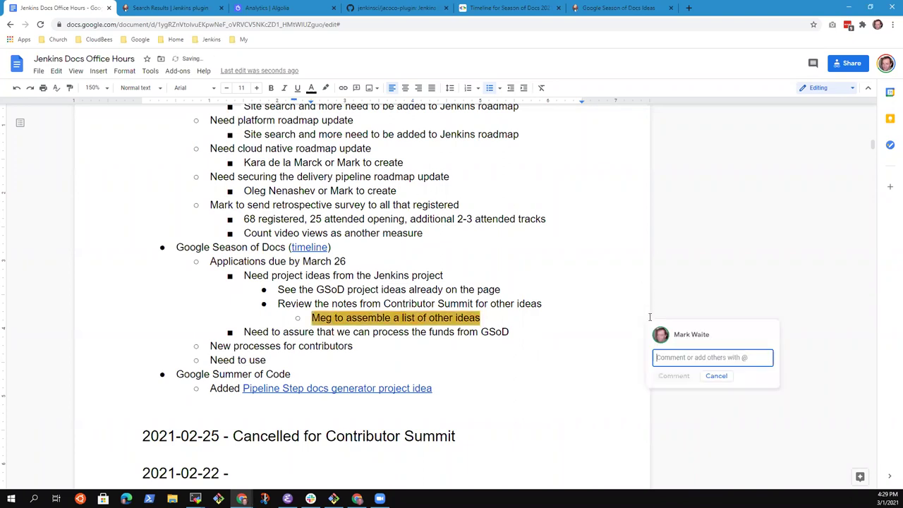
type("@Meg")
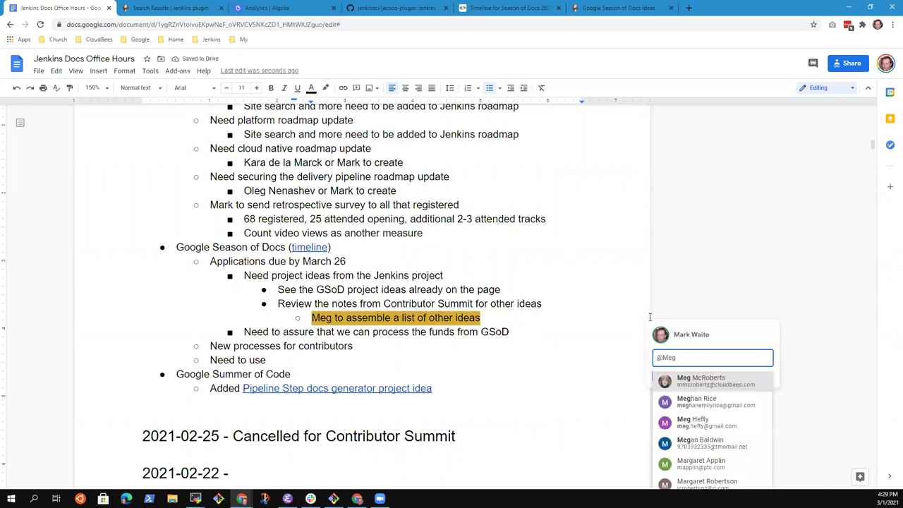
left_click(720, 379)
left_click(657, 377)
left_click(668, 421)
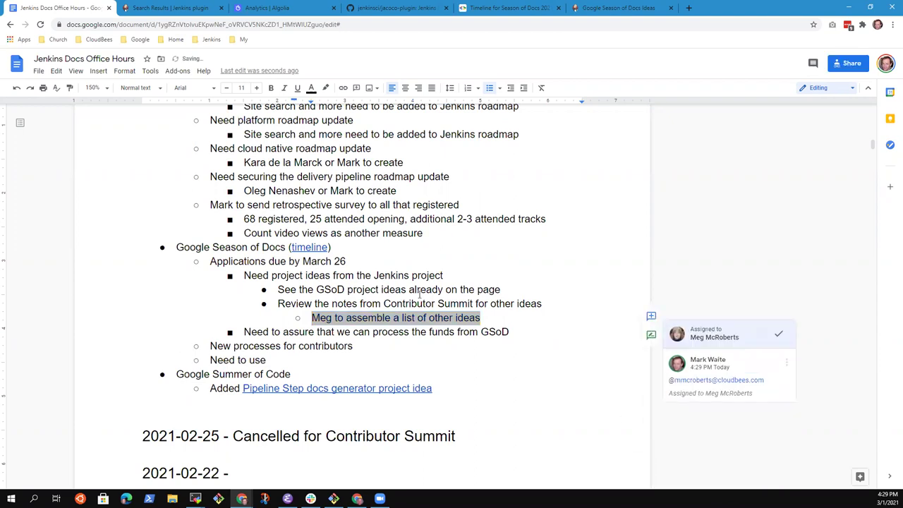
left_click(421, 292)
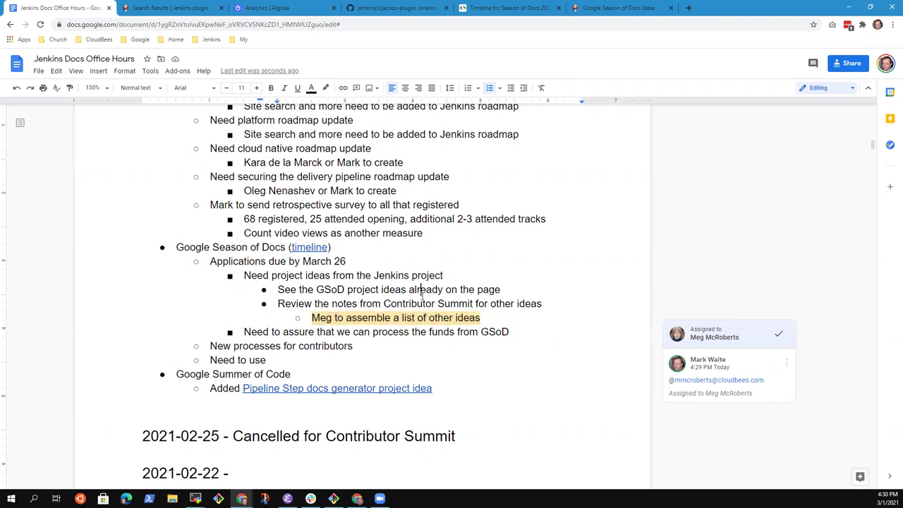
Append '(timeline)' to the end of the Google Summer of Code line.
key("Down")
key("Down")
key("Down")
key("Down")
key("Down")
key("Down")
key("Down")
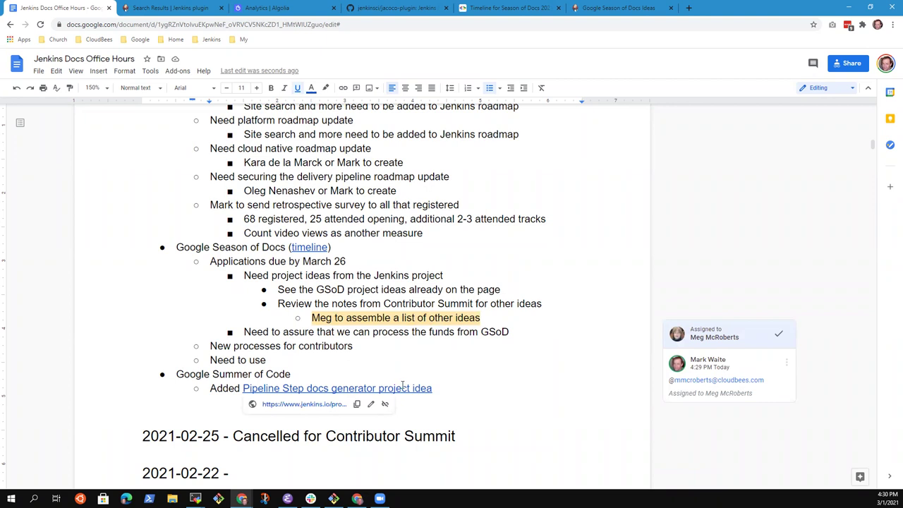
key("Up")
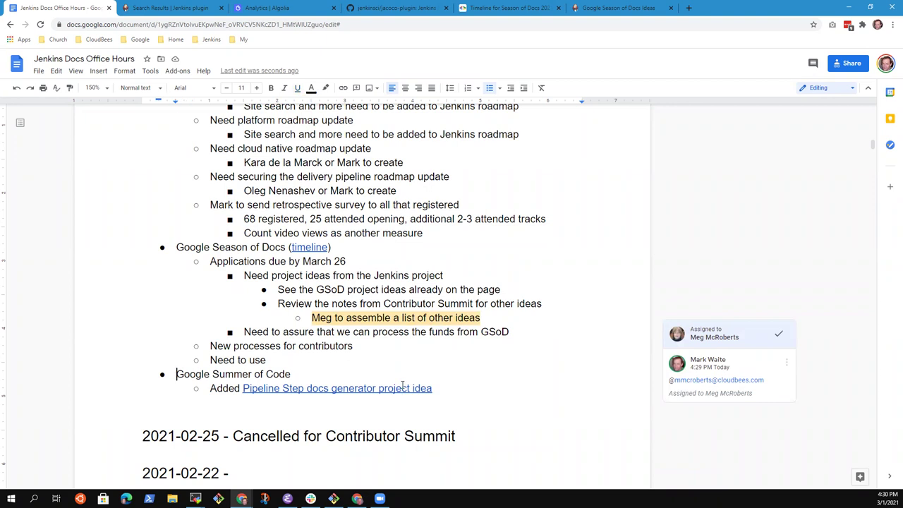
key("shift+End")
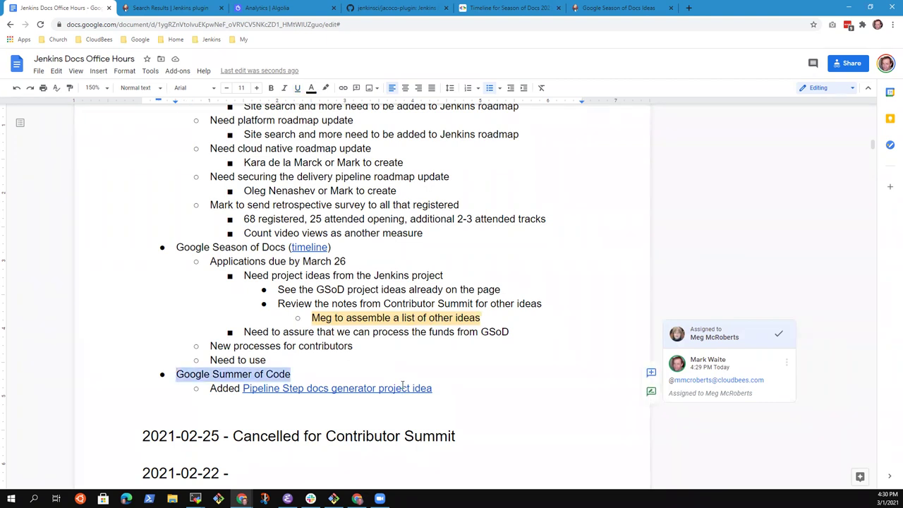
key("Down")
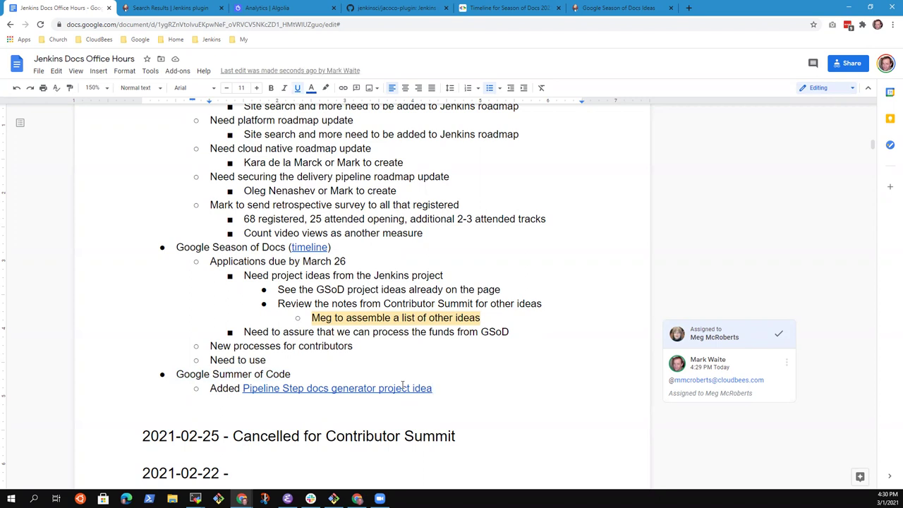
key("Up")
type("(timeline)")
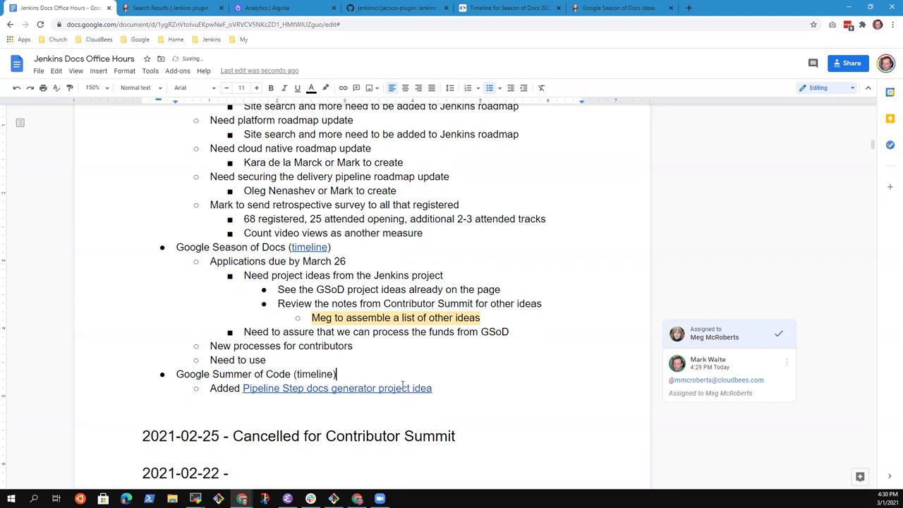
Search 'Google Summer of Code' in a new tab and copy the full program timeline page address.
left_click(686, 8)
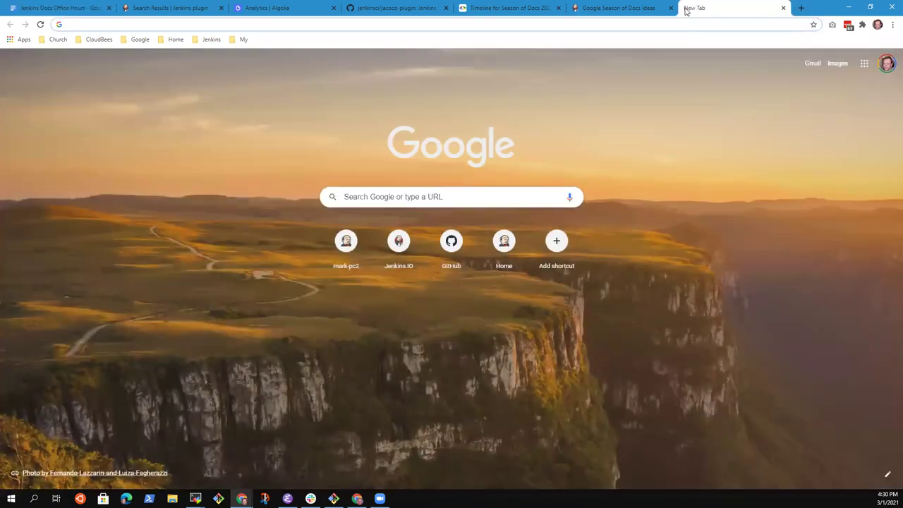
type("Google Summer of ")
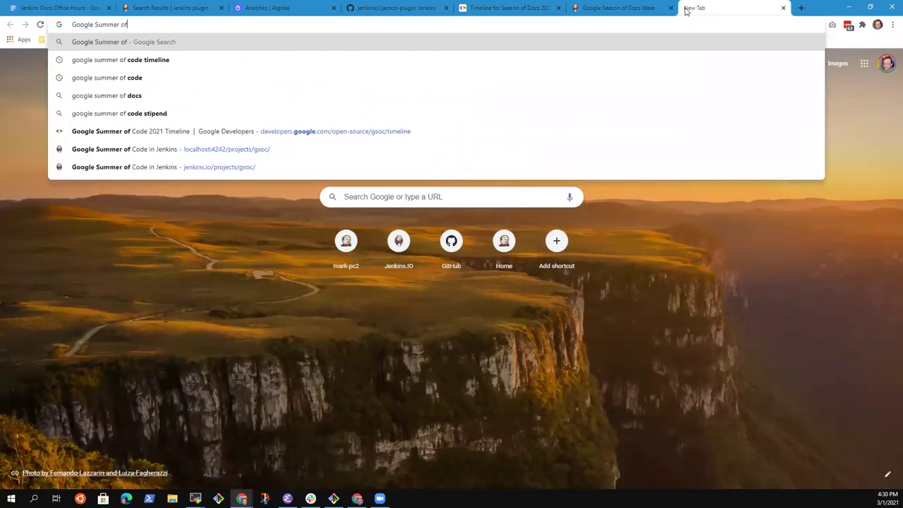
type("Code")
key("Return")
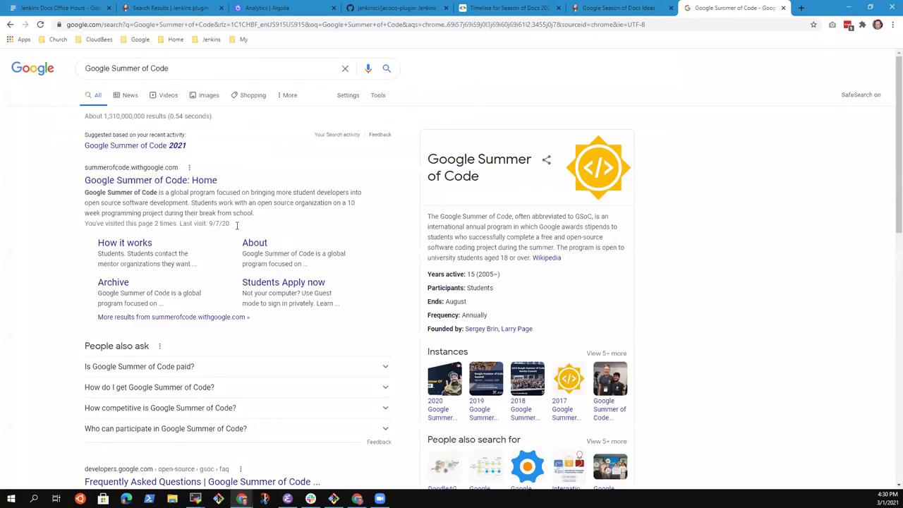
left_click(156, 186)
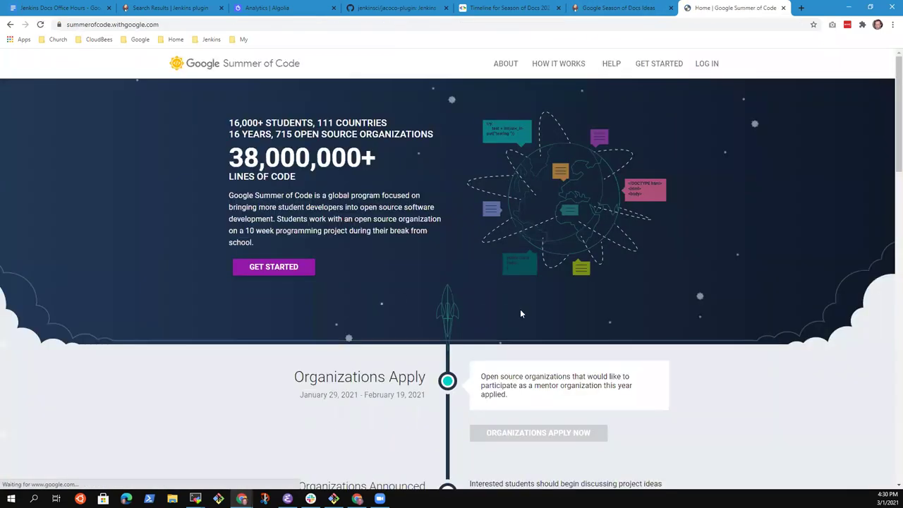
scroll(362, 282, "down", 4)
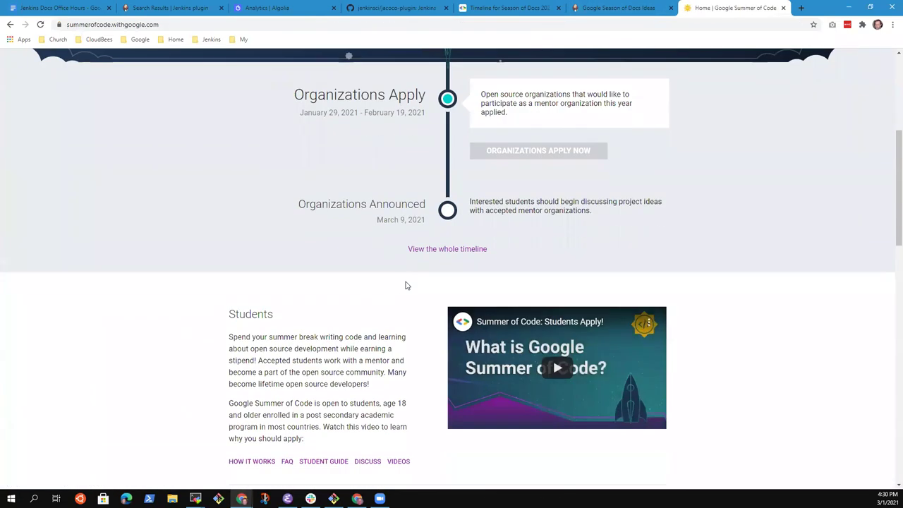
scroll(422, 281, "down", 2)
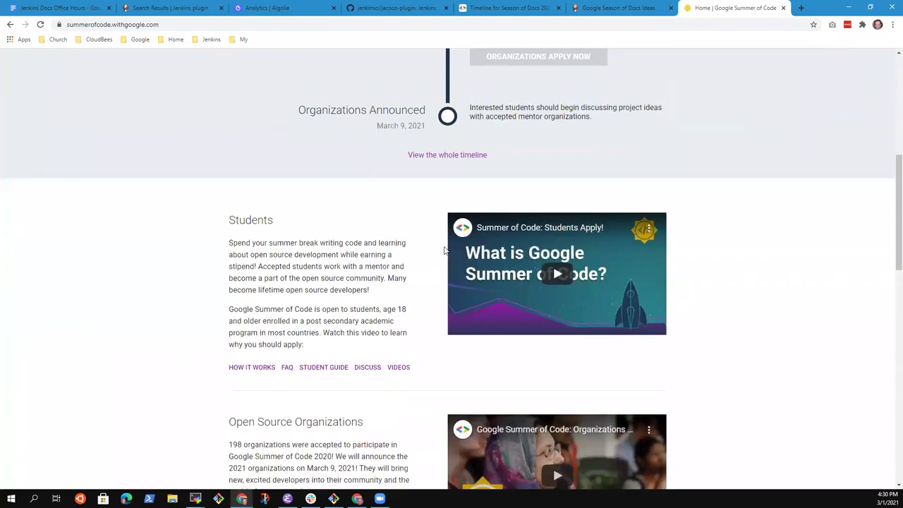
left_click(444, 155)
left_click(248, 28)
key("ctrl+c")
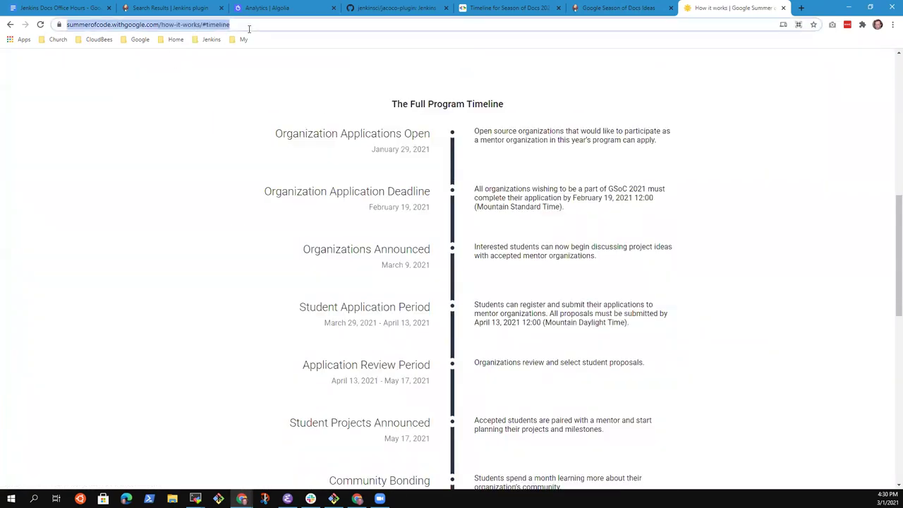
Switch back across the browser tabs toward the meeting notes.
left_click(634, 8)
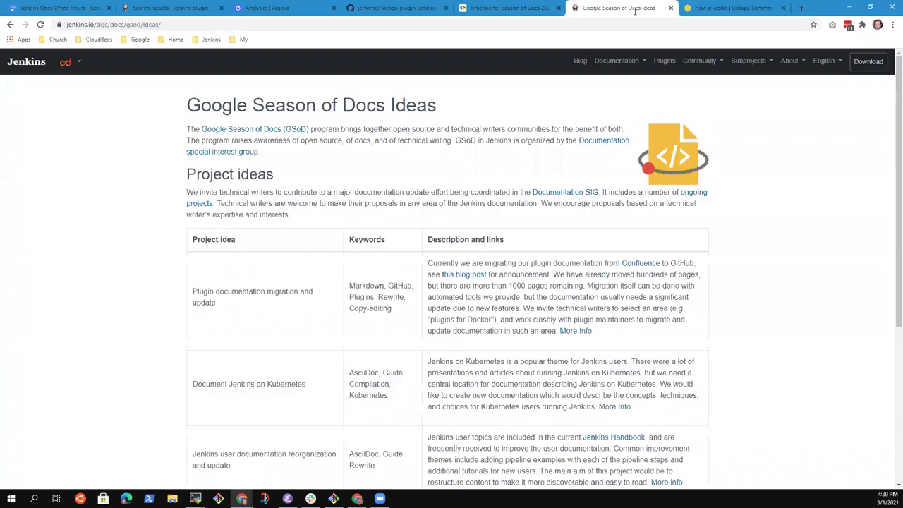
left_click(504, 8)
left_click(265, 8)
In the Office Hours notes, link 'timeline' to the copied Summer of Code timeline address.
left_click(173, 8)
left_click(59, 8)
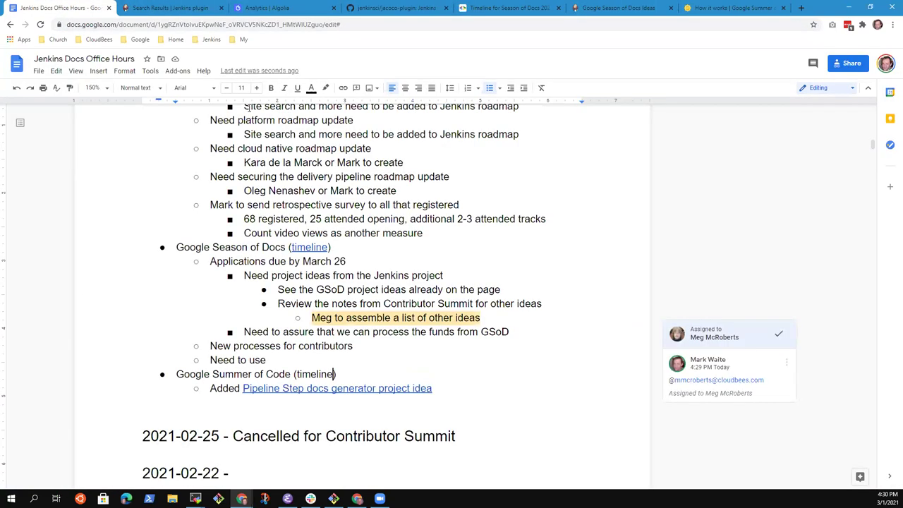
key("ctrl+shift+Left")
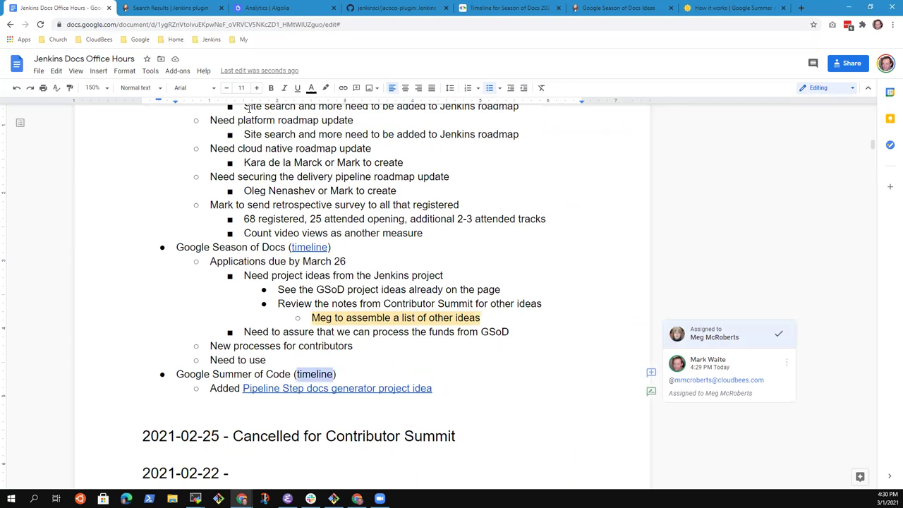
key("ctrl+k")
key("ctrl+v")
key("Return")
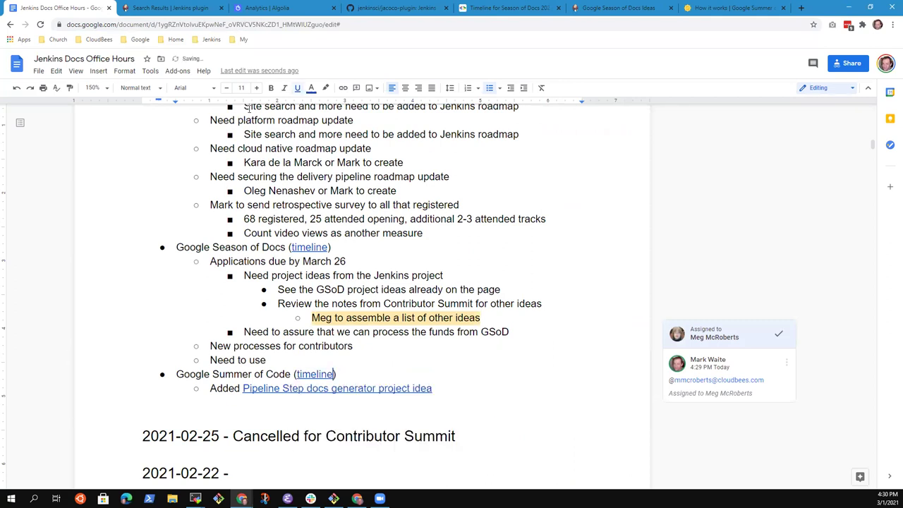
Finish the bullet: 'Need to use their funding methods, assure the Jenkins Project can accept funds'.
triple_click(219, 247)
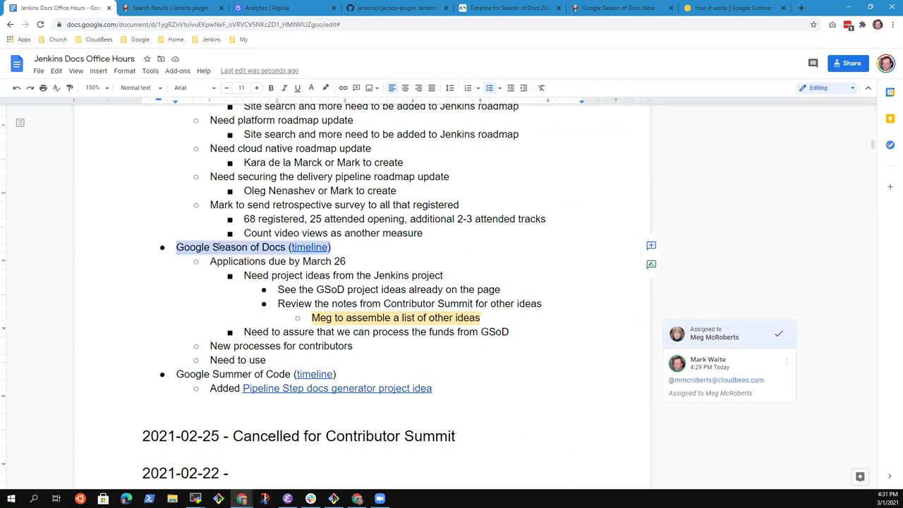
double_click(278, 361)
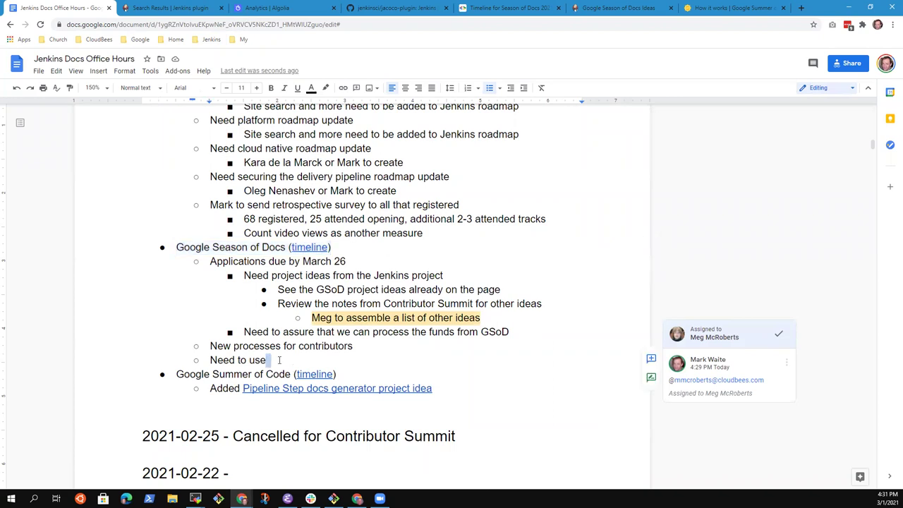
type("their ")
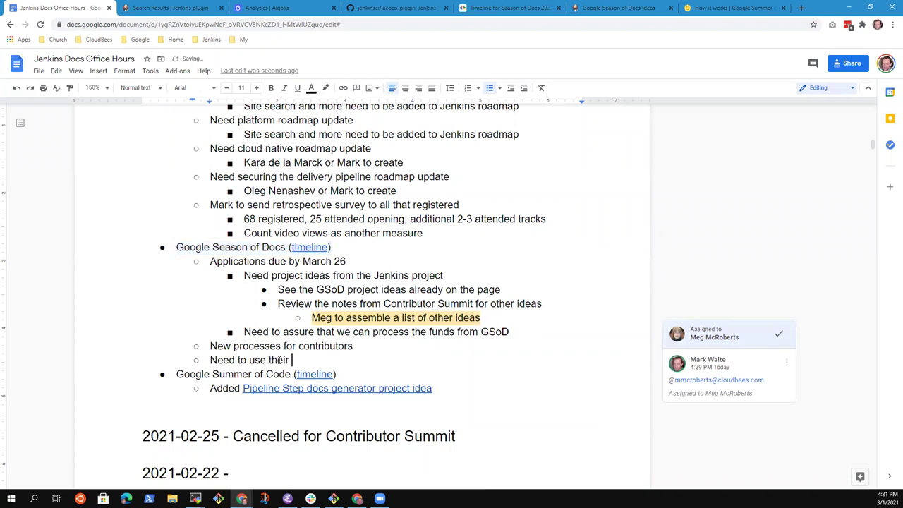
type("funding method")
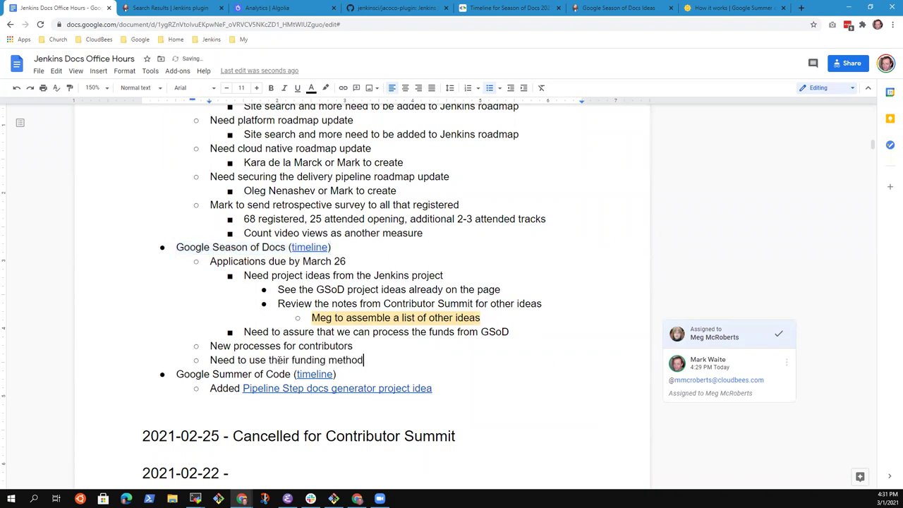
type("s, assure the Jenkins ")
type("Prio")
key("BackSpace")
key("BackSpace")
type("ojec")
key("BackSpace")
key("BackSpace")
key("BackSpace")
key("BackSpace")
type("oiject can a")
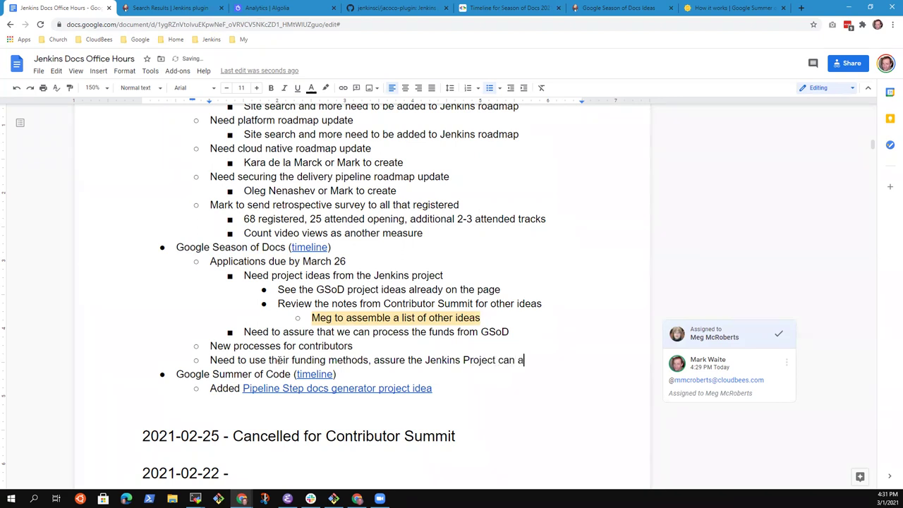
type("ccept funds")
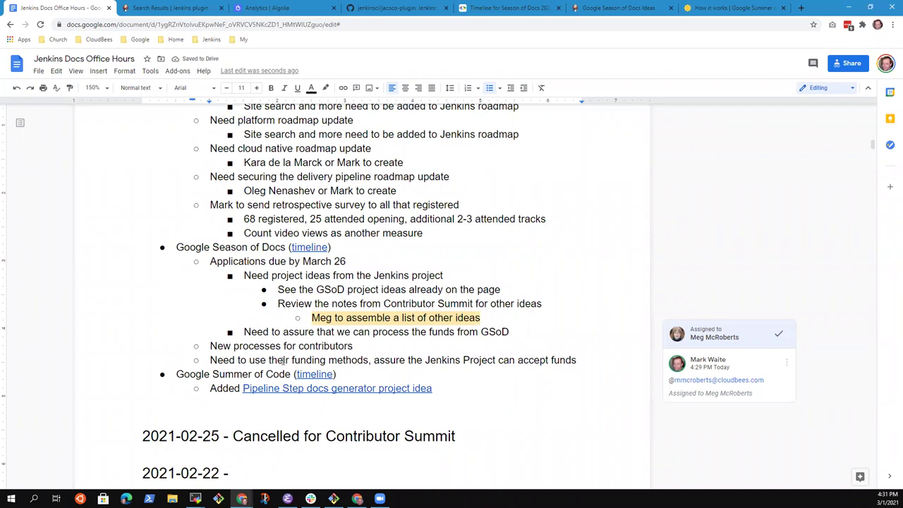
Delete the 'New processes for contributors' bullet and reveal the project idea link's address.
key("shift+Home")
key("BackSpace")
key("Delete")
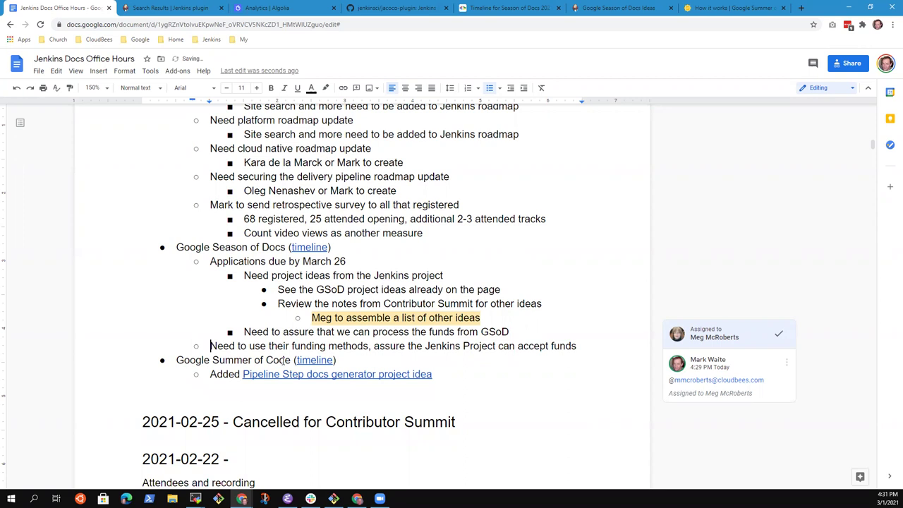
key("shift+End")
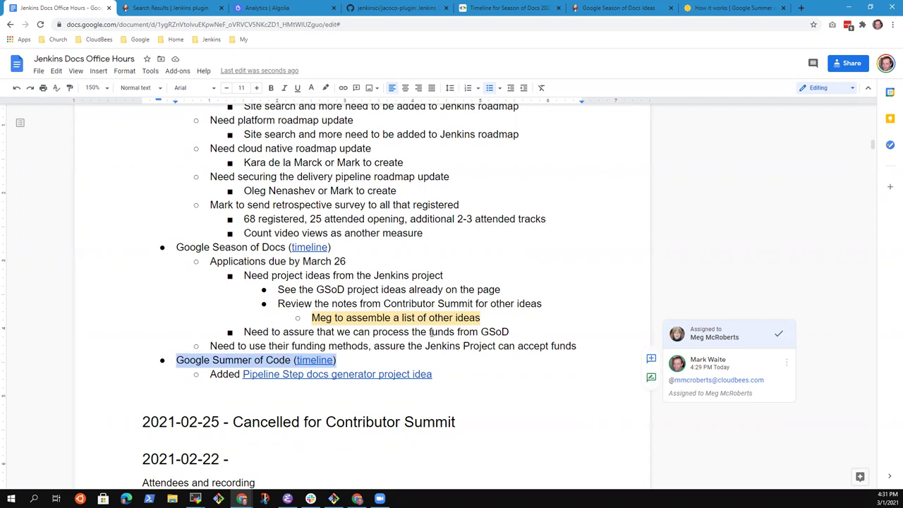
left_click(358, 373)
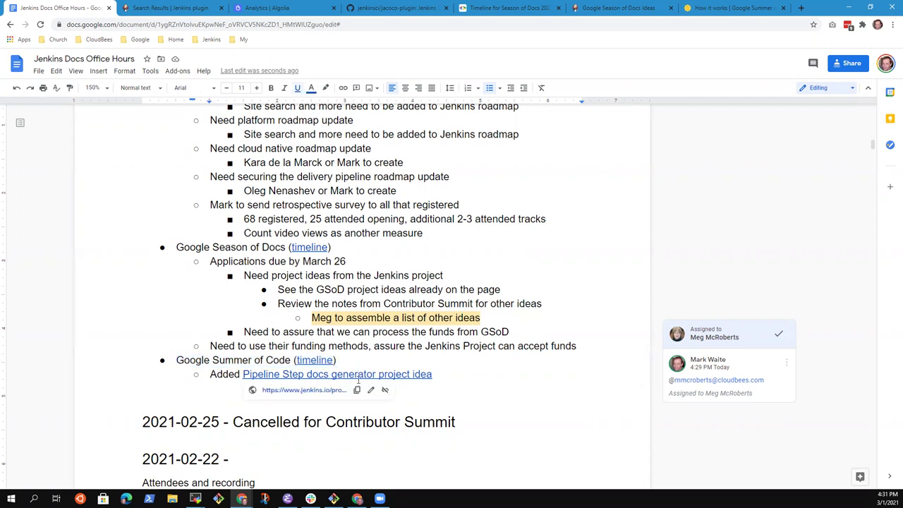
Open the Pipeline Step Documentation Generator improvements idea page, with a new tab beside it.
left_click(322, 390)
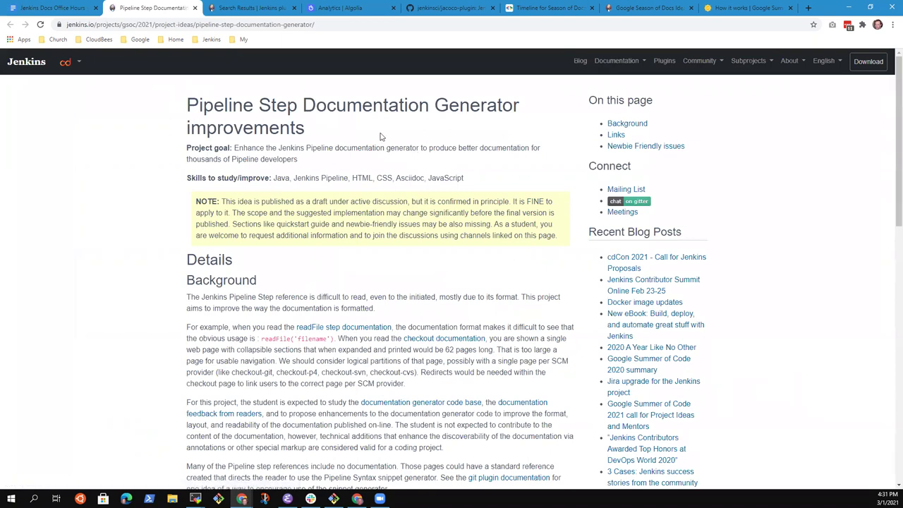
triple_click(204, 105)
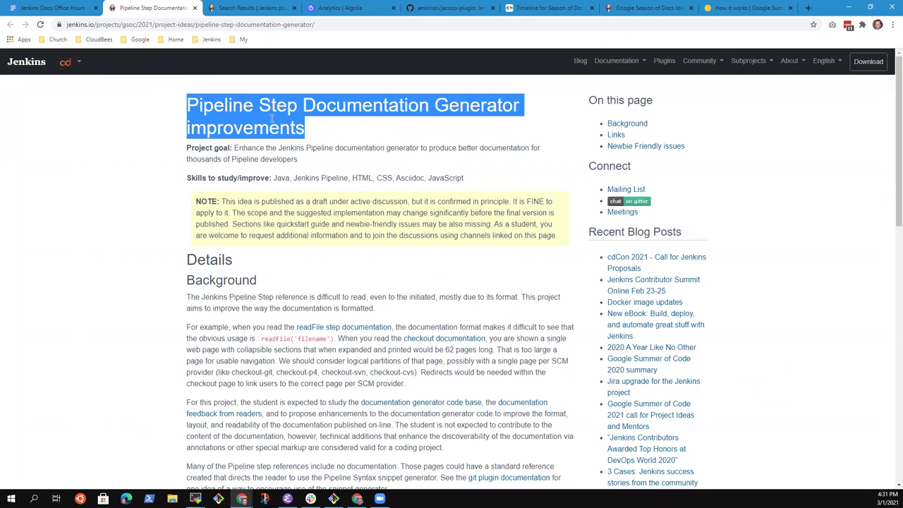
left_click(130, 179)
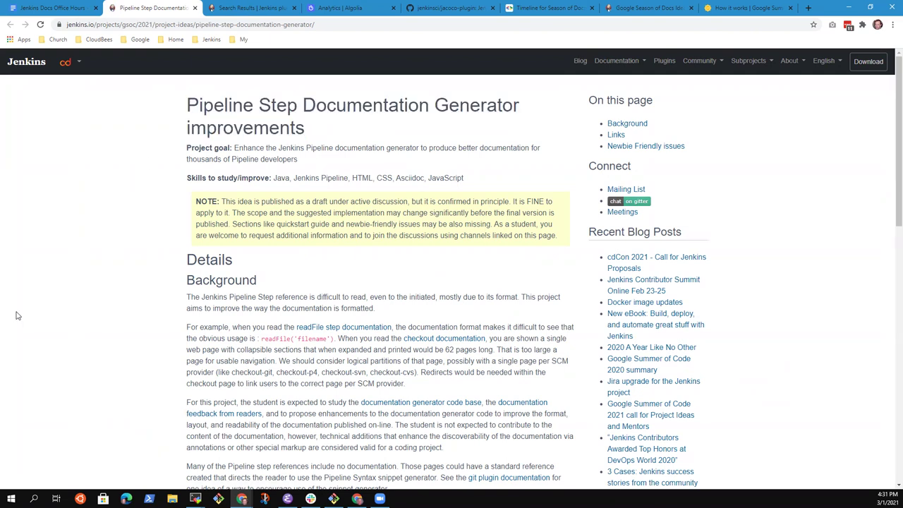
right_click(148, 9)
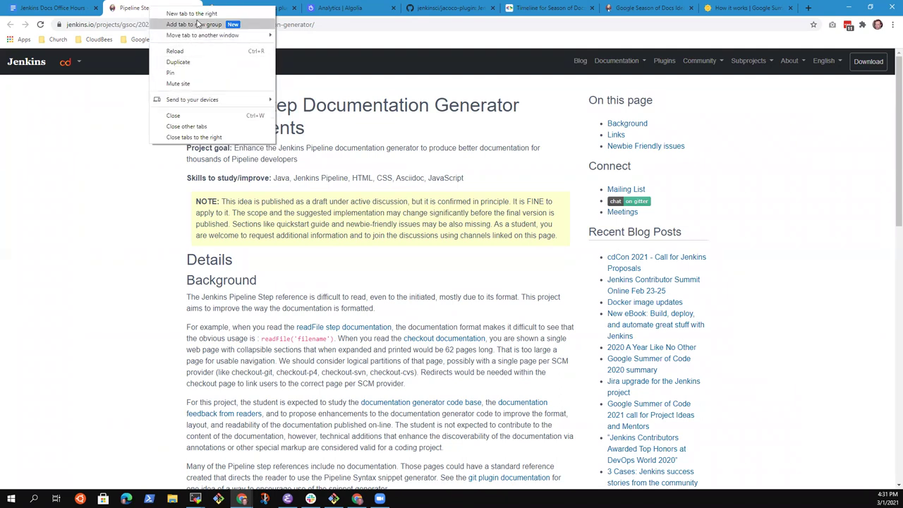
left_click(201, 13)
left_click(210, 41)
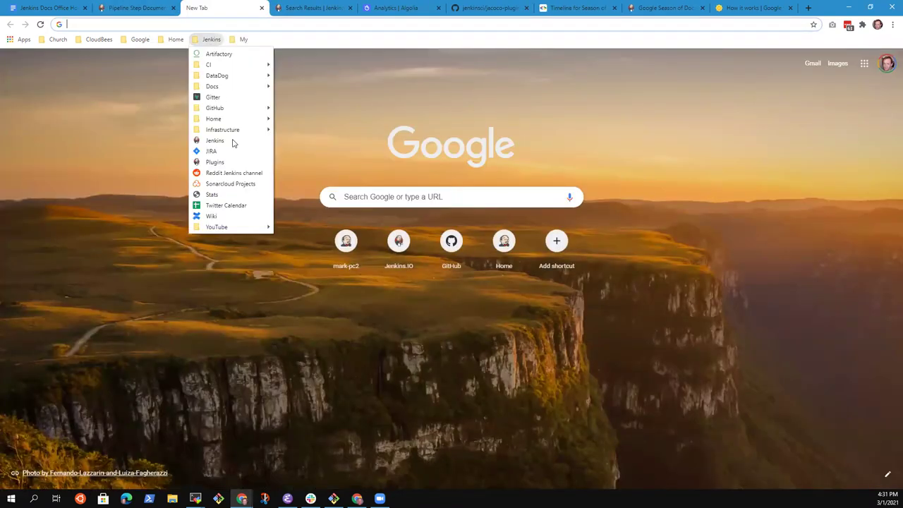
Go to jenkins.io Pipeline Steps Reference, find 'checkout', and open the SCM Step documentation.
left_click(214, 140)
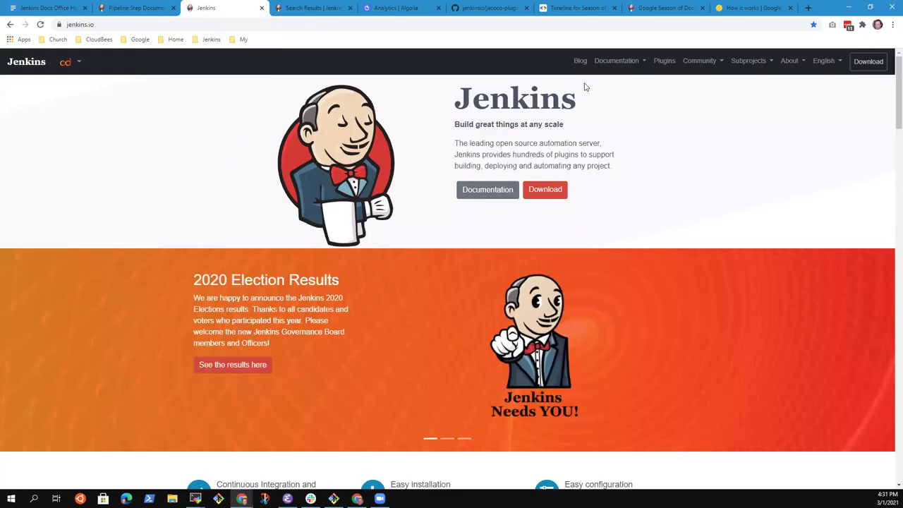
left_click(619, 66)
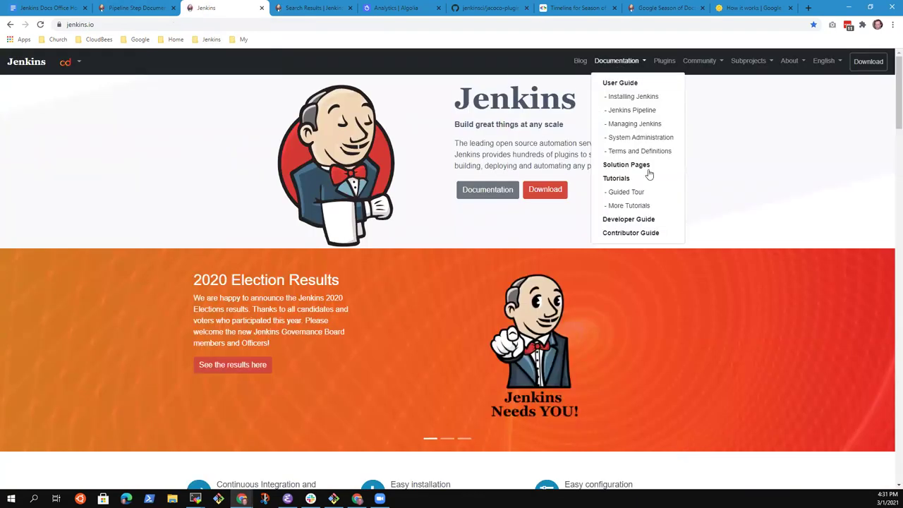
left_click(633, 113)
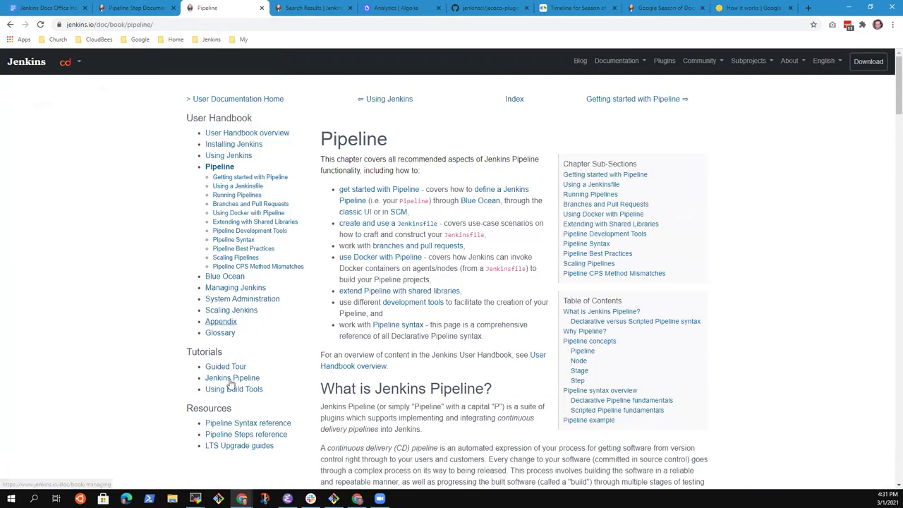
left_click(240, 437)
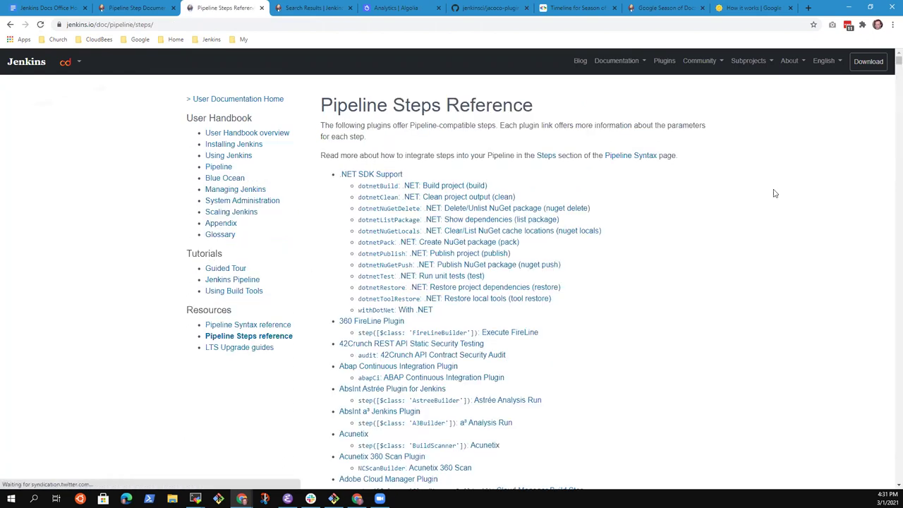
key("ctrl+f")
type("checkout")
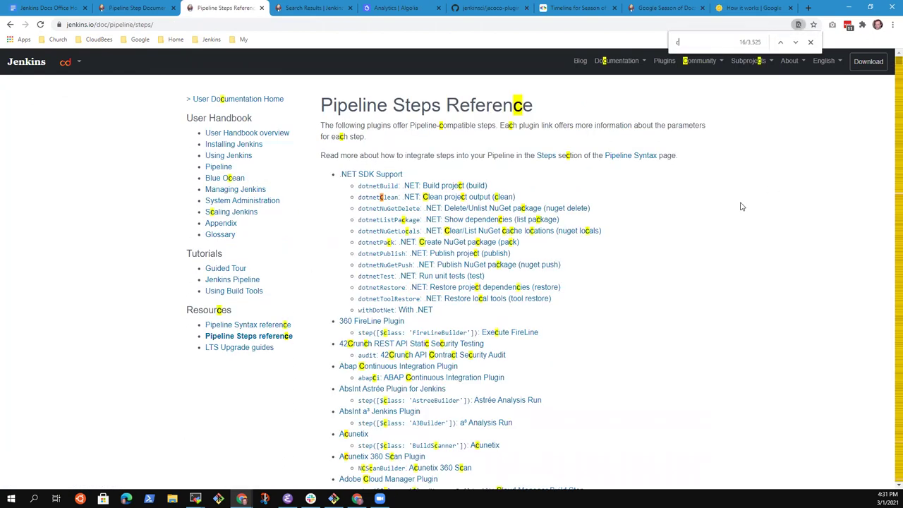
left_click(795, 43)
left_click(795, 43)
left_click(379, 273)
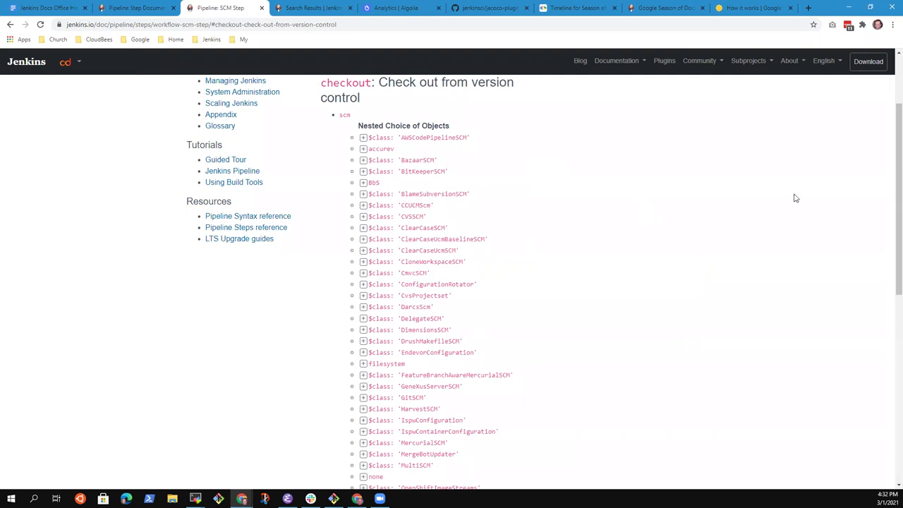
Review the expanded GitSCM checkout options, then return to the Pipeline Steps Reference.
scroll(888, 199, "down", 1)
scroll(888, 199, "down", 3)
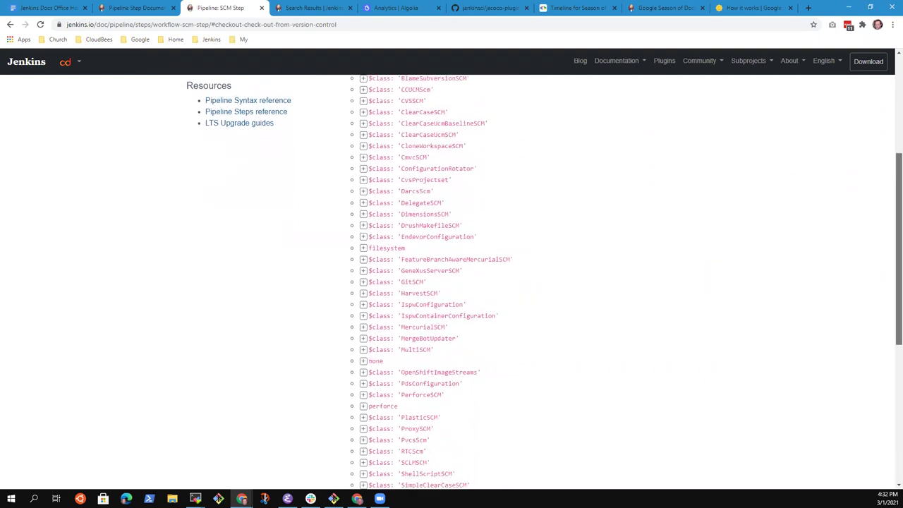
scroll(886, 172, "up", 5)
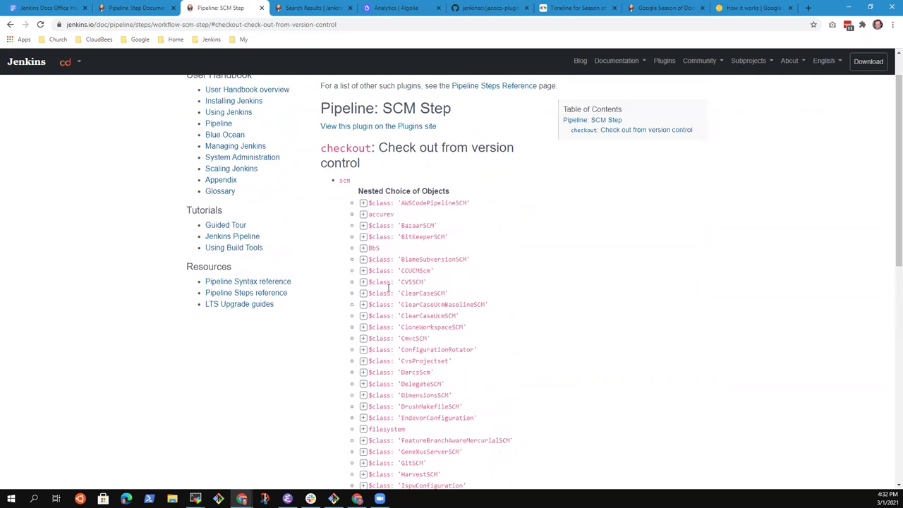
scroll(461, 290, "down", 3)
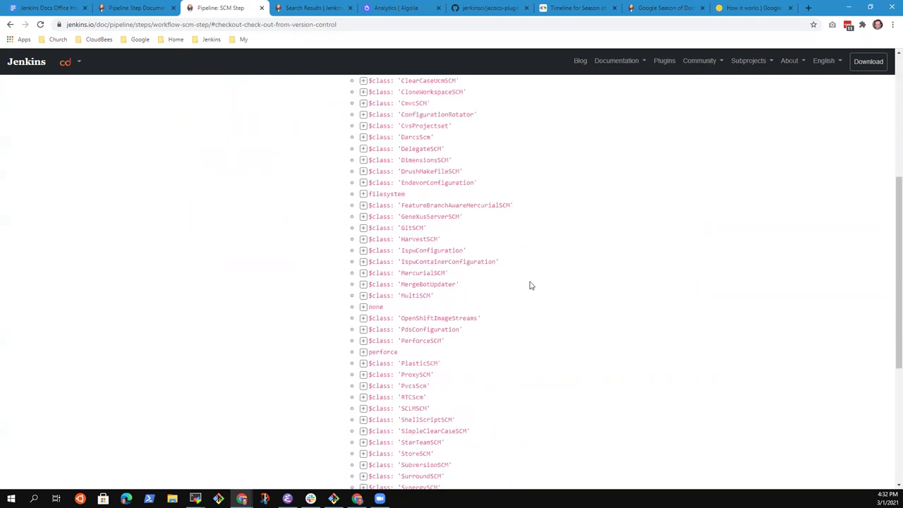
left_click(363, 227)
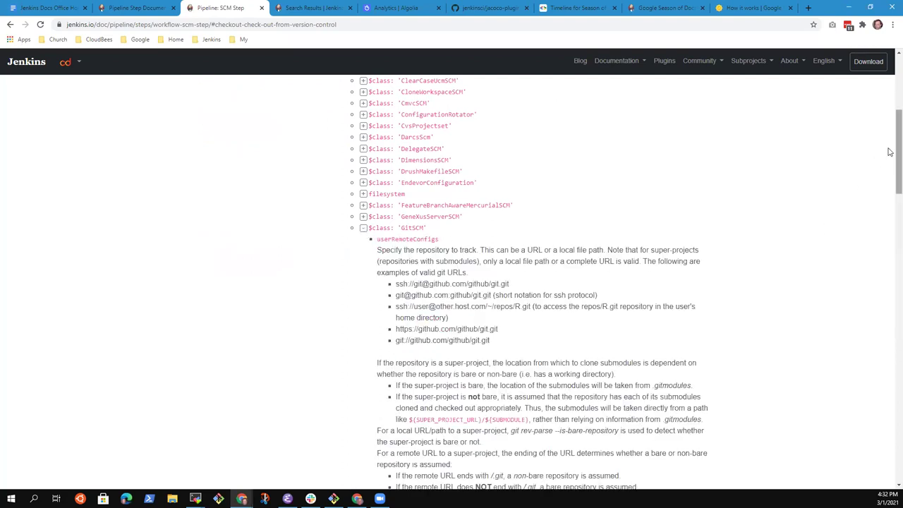
scroll(890, 174, "down", 1)
scroll(890, 174, "down", 20)
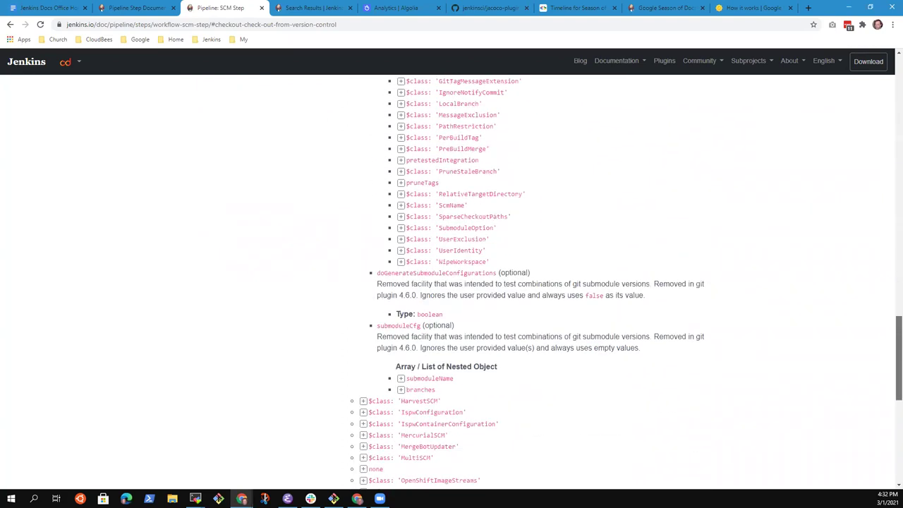
scroll(634, 282, "up", 15)
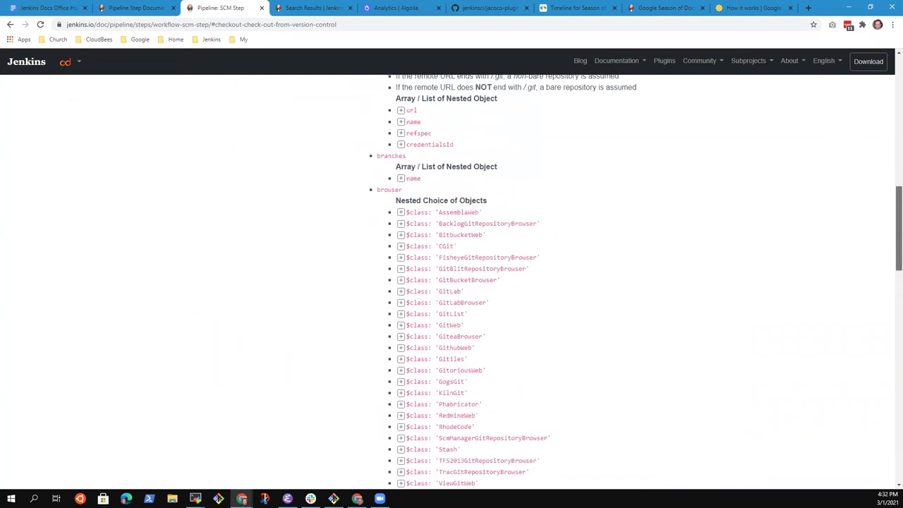
scroll(496, 260, "down", 1)
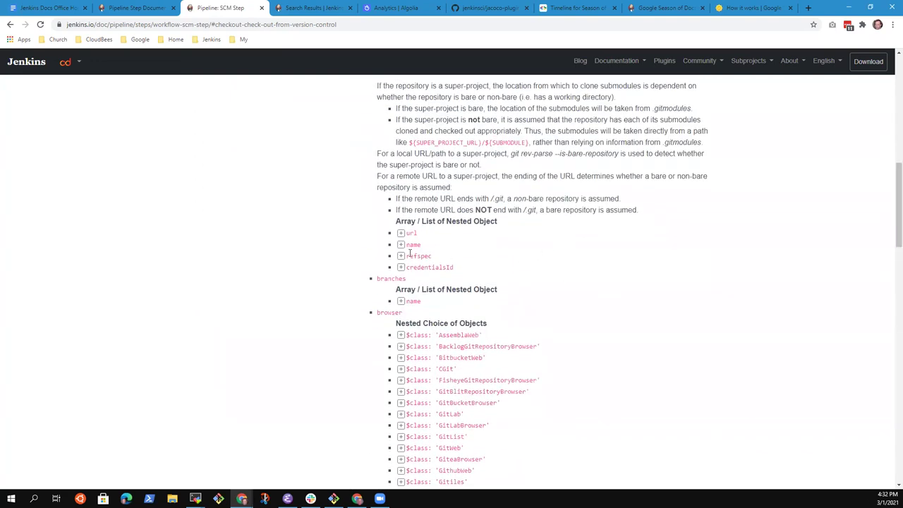
scroll(890, 169, "up", 5)
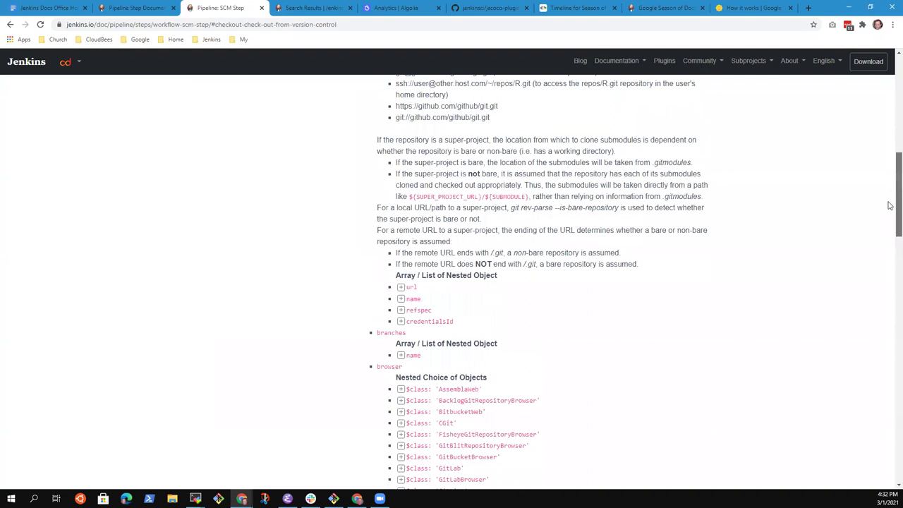
scroll(890, 169, "down", 3)
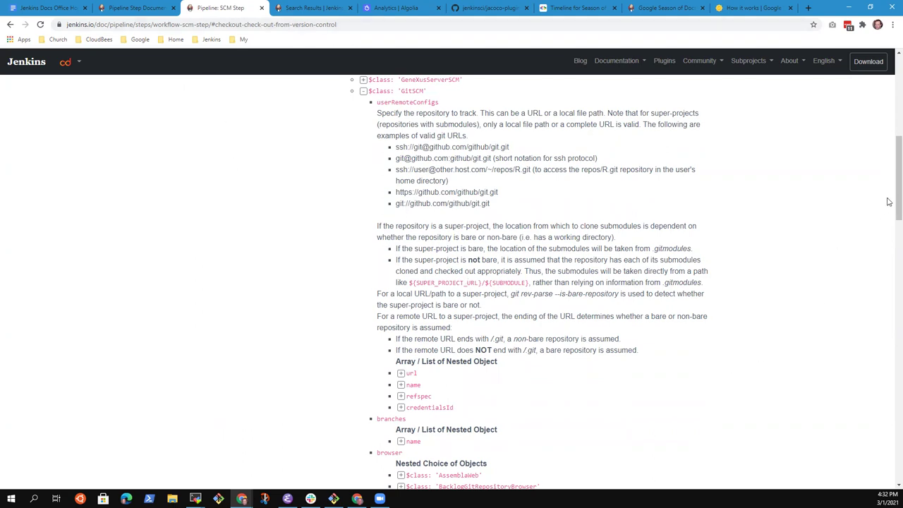
left_click_drag(889, 200, 890, 62)
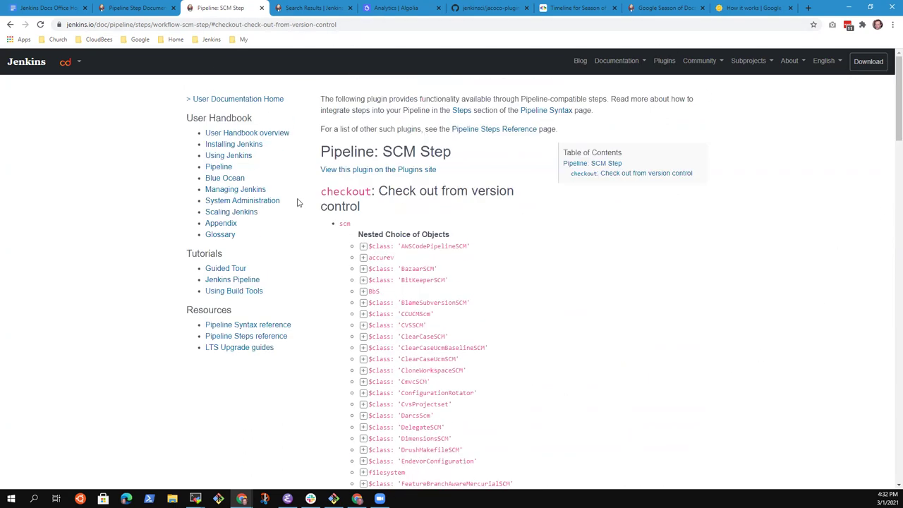
left_click(506, 134)
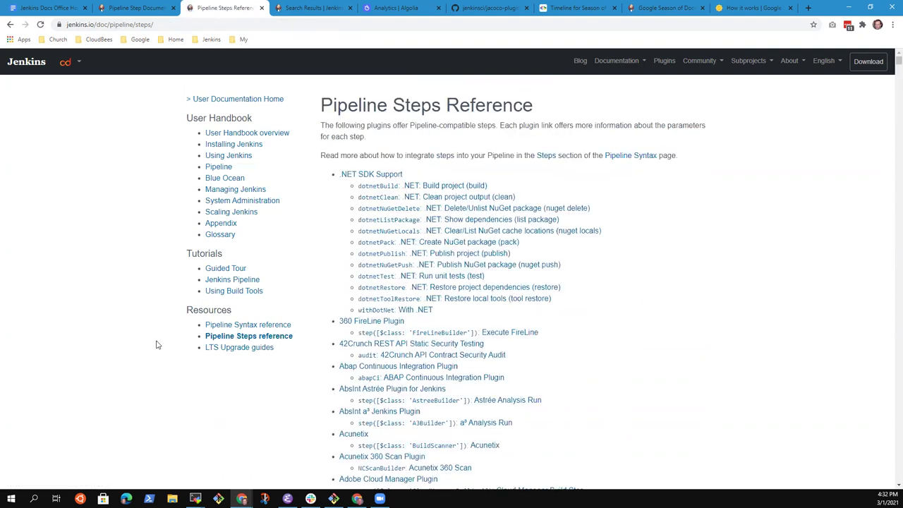
Find 'properties:' in the reference and review the Multibranch 'properties: Set job properties' step.
key("ctrl+f")
type("prop")
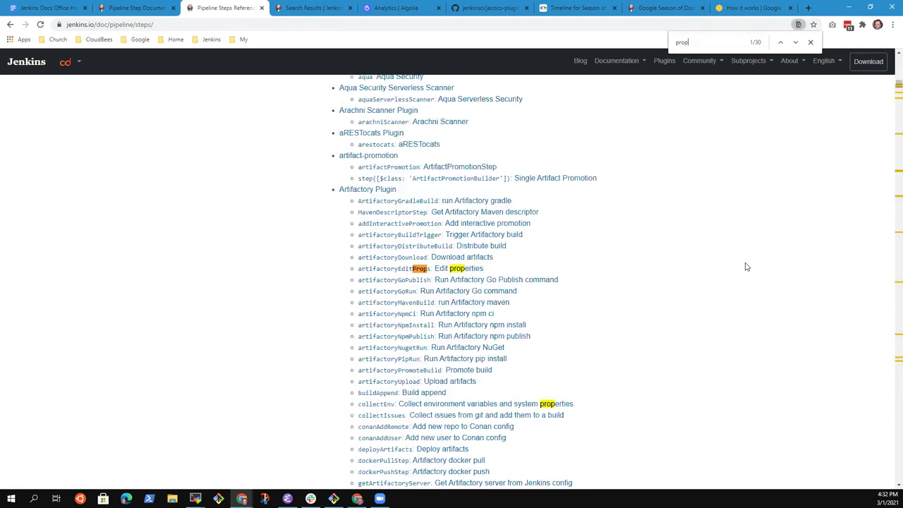
type("erties")
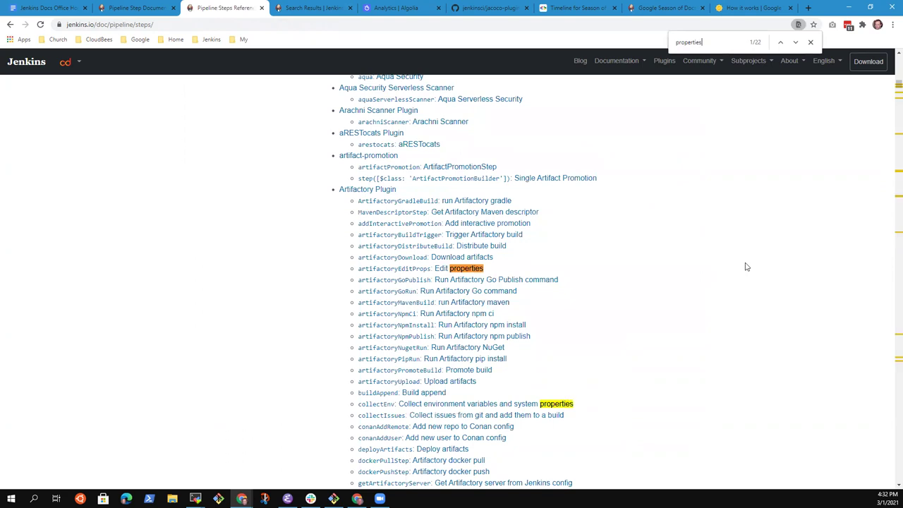
type(":")
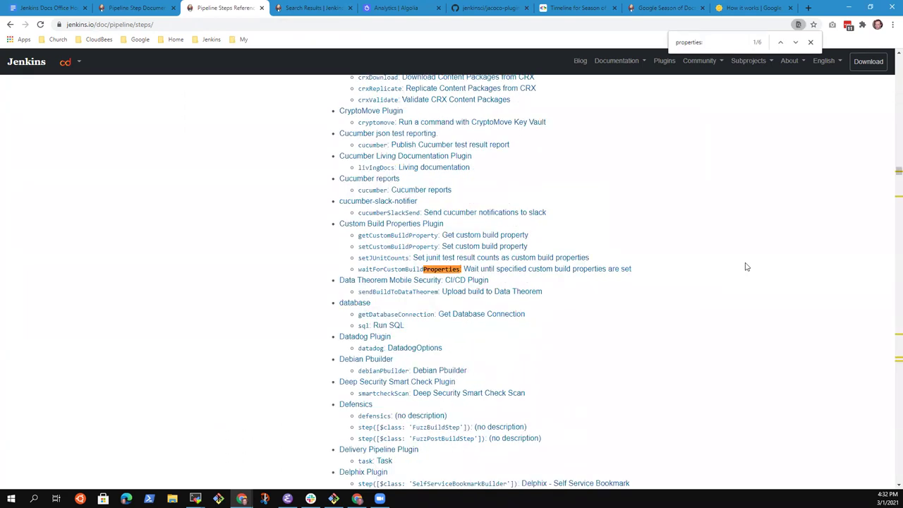
left_click(796, 42)
left_click(796, 43)
left_click(796, 42)
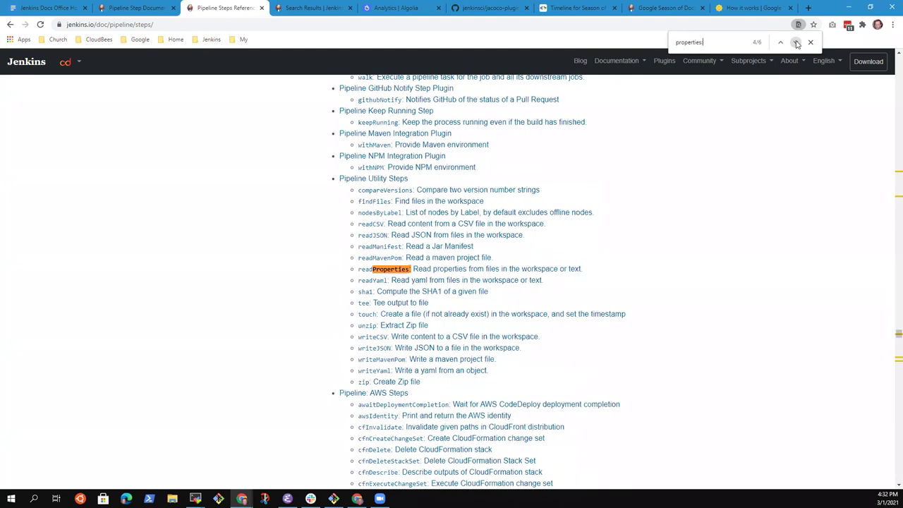
left_click(796, 42)
left_click(382, 273)
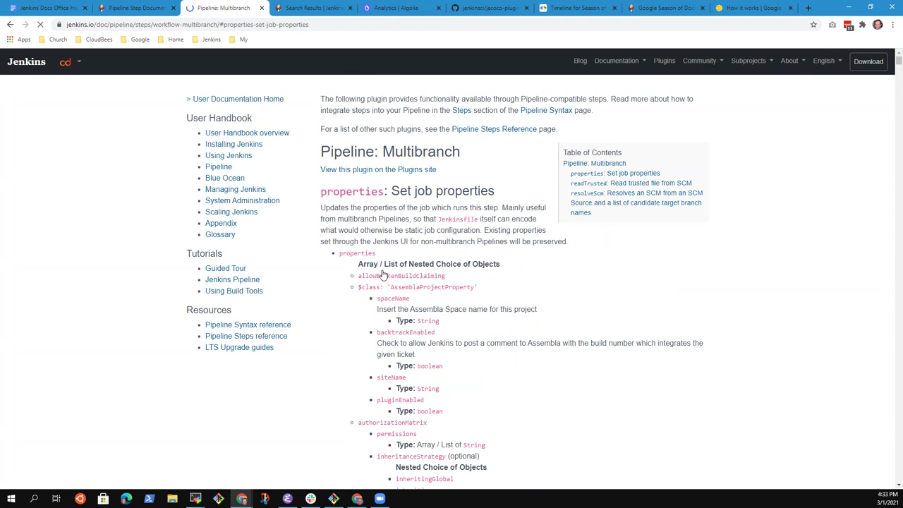
scroll(382, 275, "down", 2)
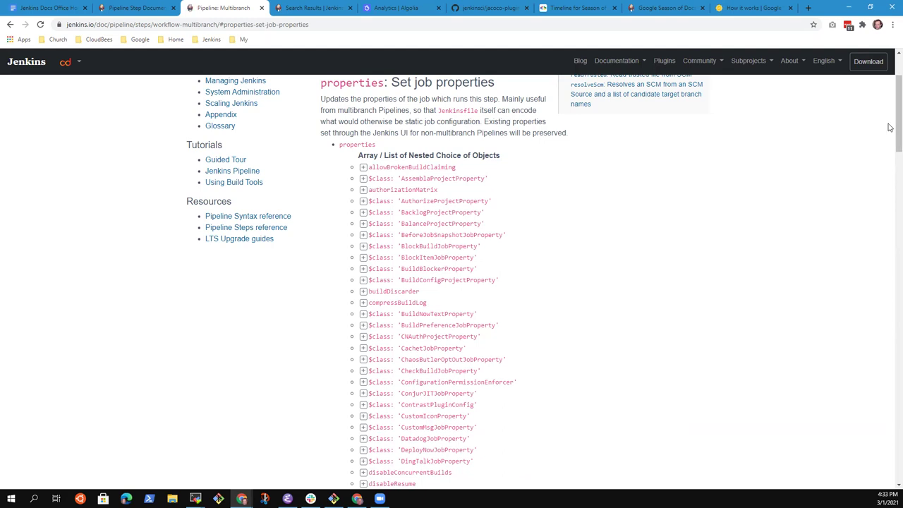
mouse_move(897, 128)
left_mouse_down()
mouse_move(899, 351)
mouse_move(898, 112)
mouse_move(899, 451)
mouse_move(898, 130)
left_mouse_up()
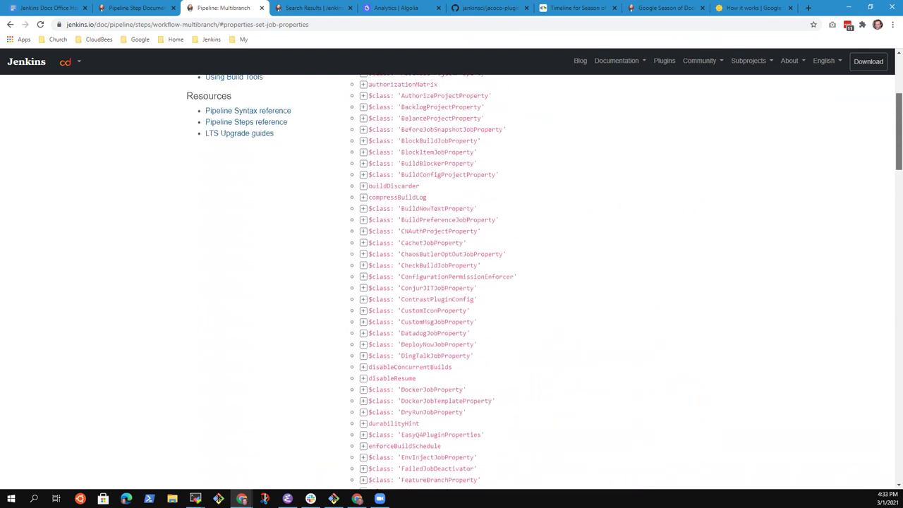
scroll(474, 202, "up", 3)
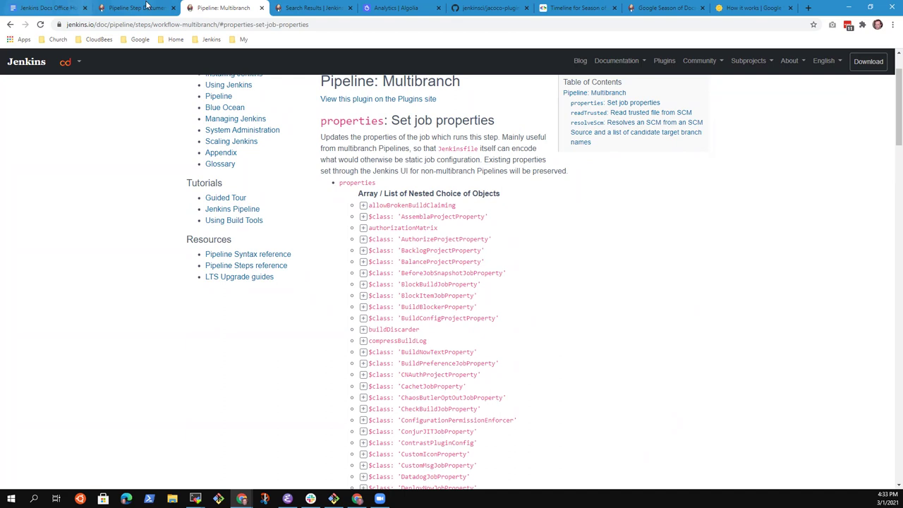
Compare the Documentation Generator idea page with the Pipeline: Multibranch docs, then open a blank tab.
left_click(144, 8)
left_click(232, 12)
scroll(457, 191, "up", 1)
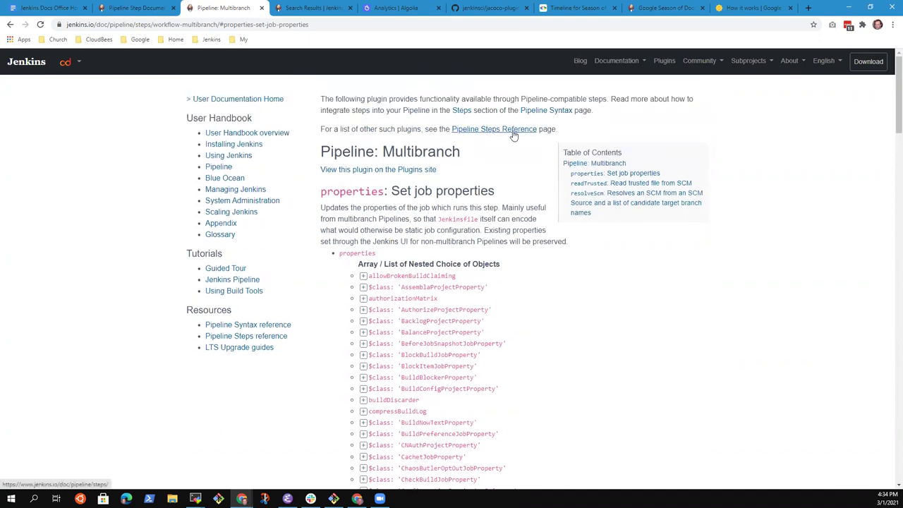
left_click(134, 8)
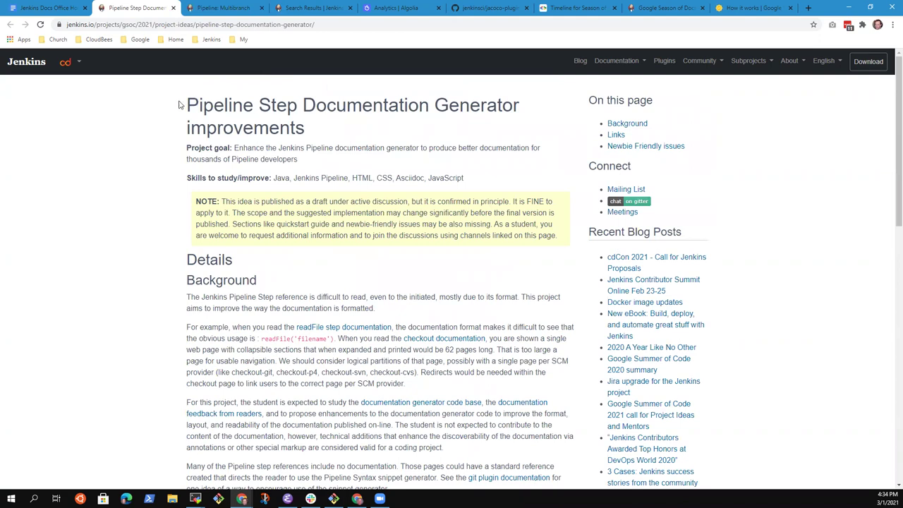
left_click_drag(186, 105, 517, 106)
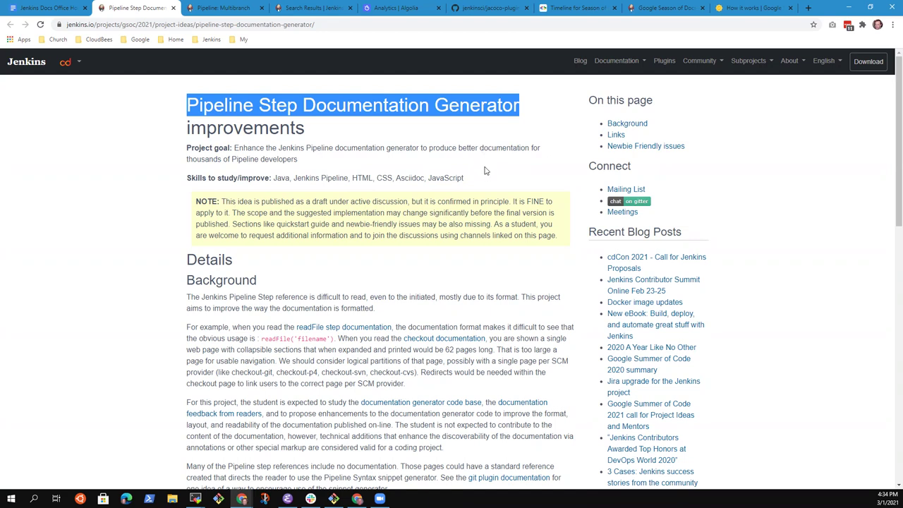
left_click(237, 9)
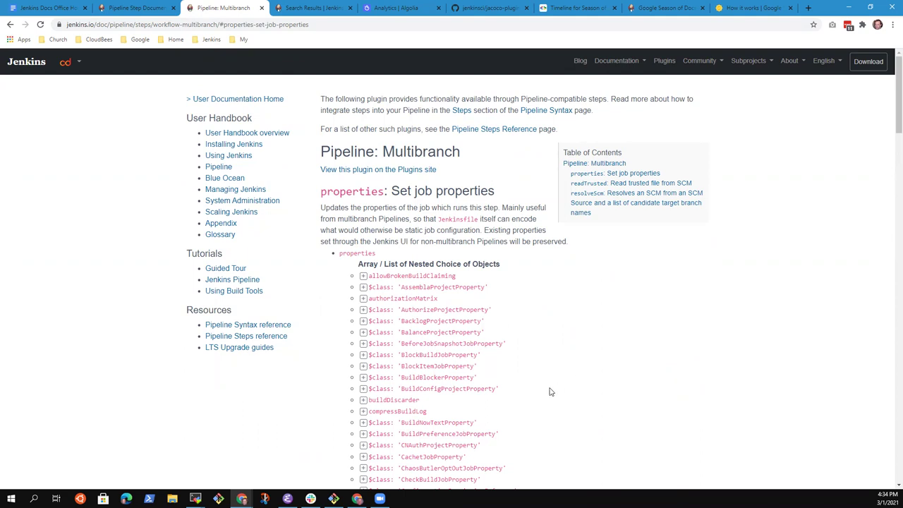
left_click(100, 8)
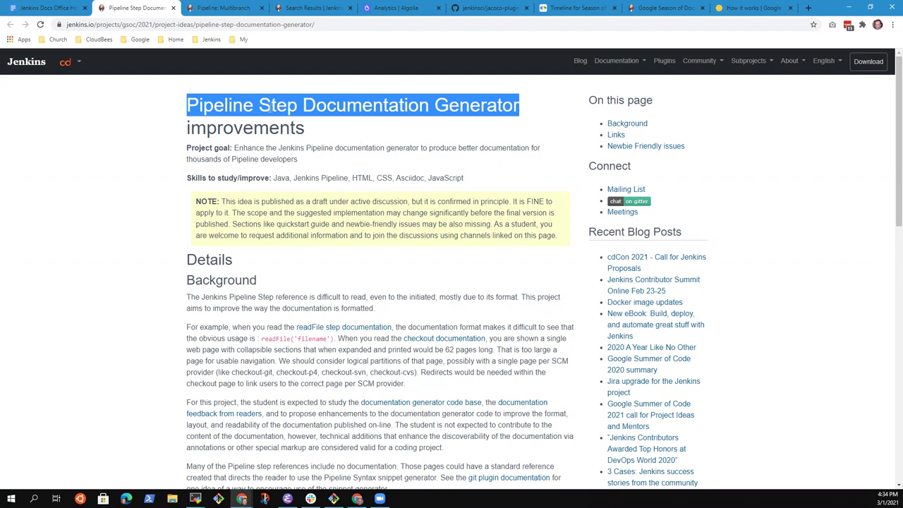
left_click(426, 132)
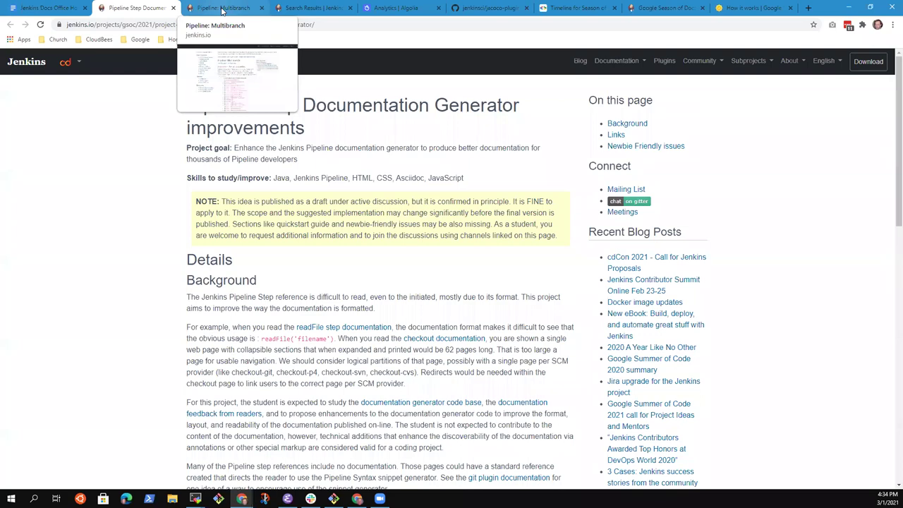
left_click(223, 9)
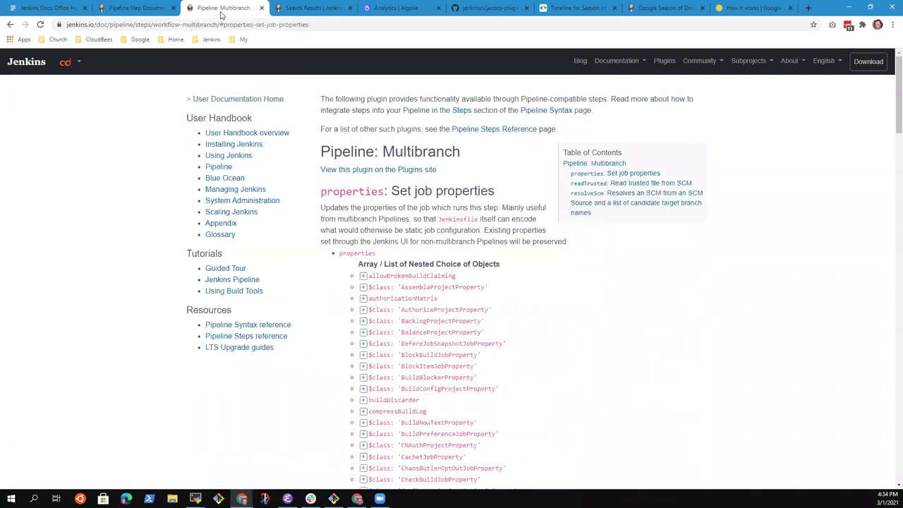
left_click(808, 8)
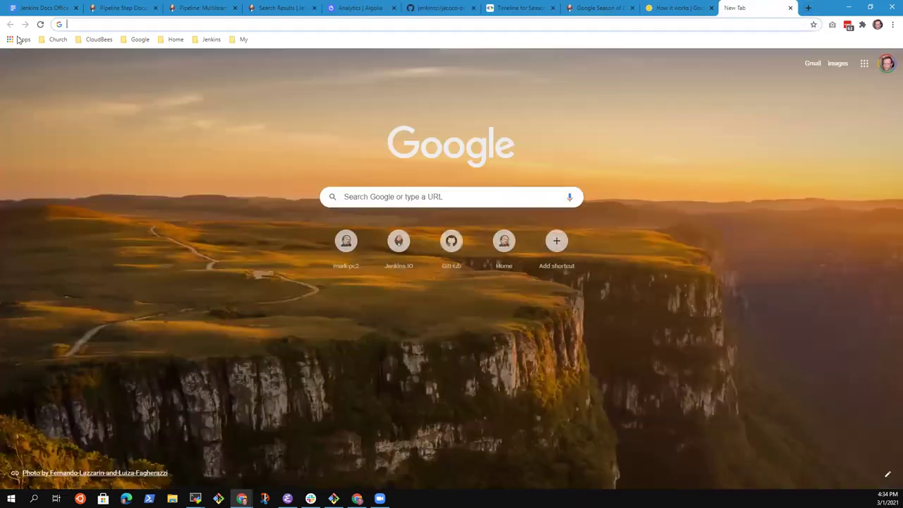
Open the Feedback Summary spreadsheet from the Jenkins > Docs bookmarks folder.
left_click(217, 39)
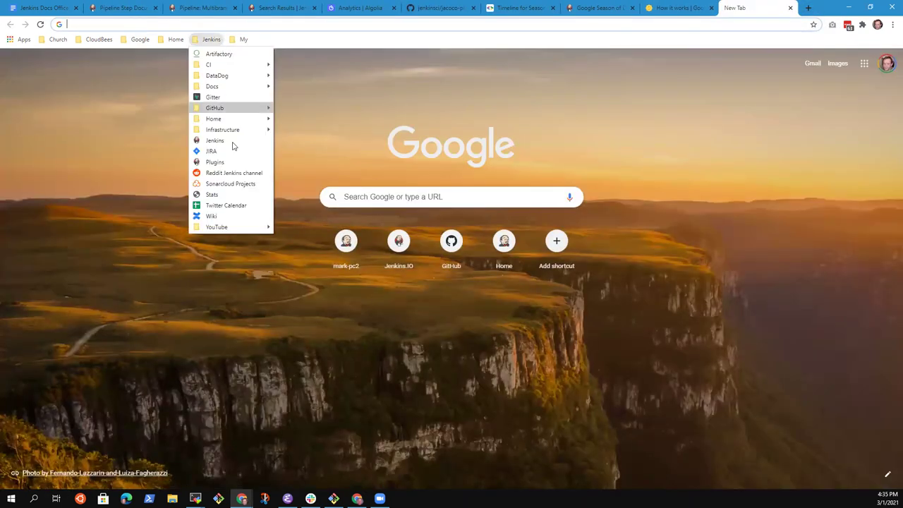
mouse_move(263, 86)
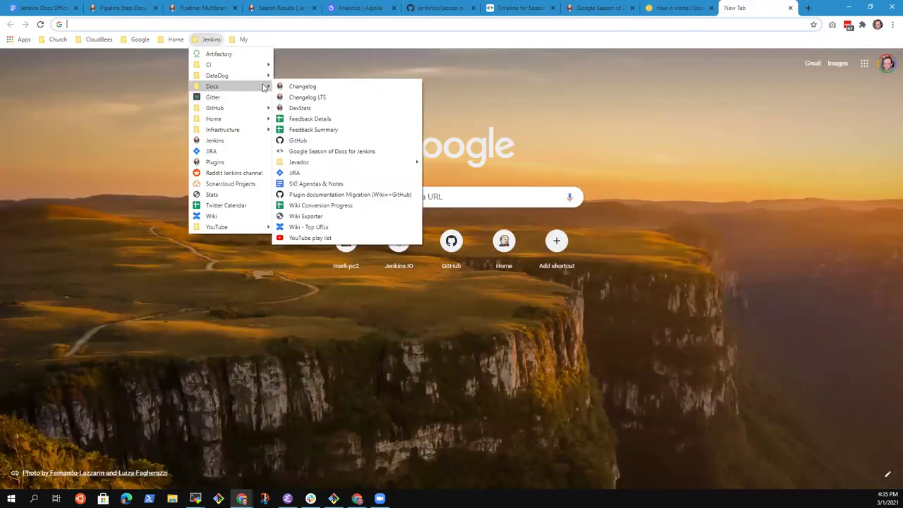
left_click(317, 130)
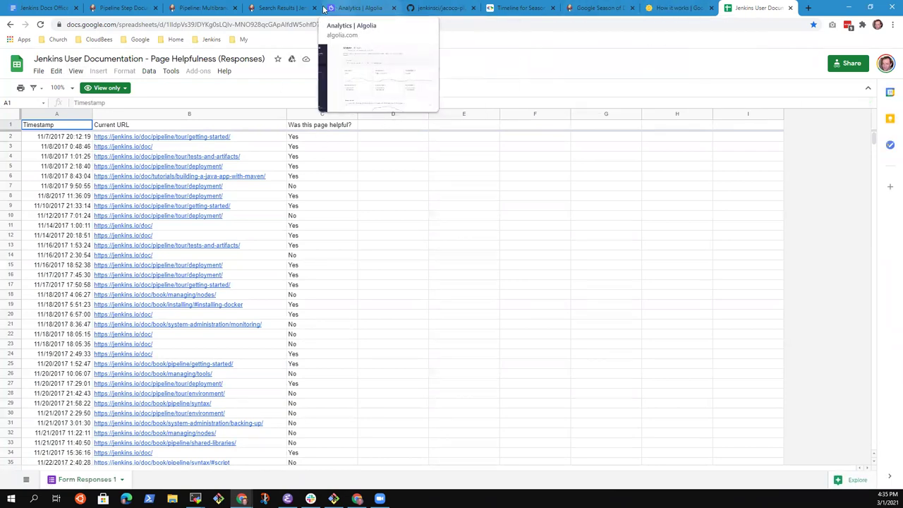
On the Pipeline: Multibranch page, expand the 'Was this page helpful?' feedback form at the bottom.
left_click(280, 8)
left_click(203, 8)
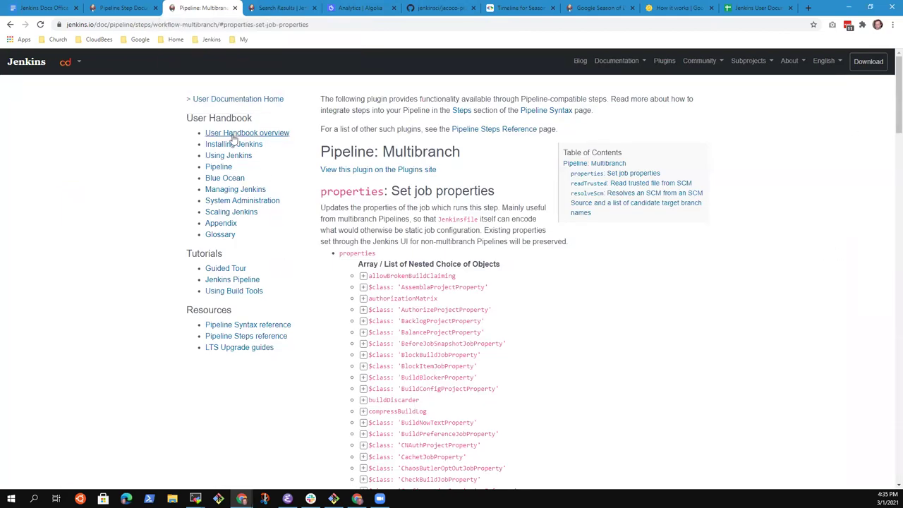
scroll(218, 307, "down", 1)
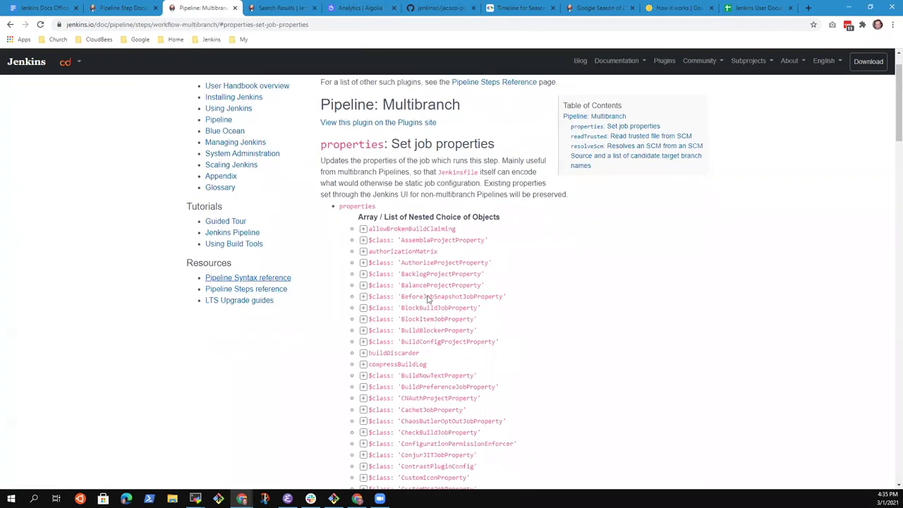
left_click_drag(897, 106, 890, 493)
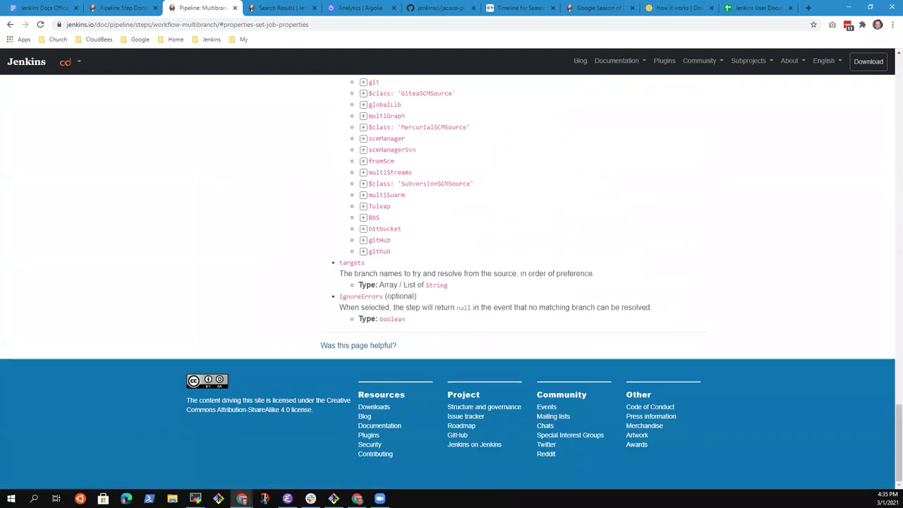
left_click_drag(405, 348, 320, 347)
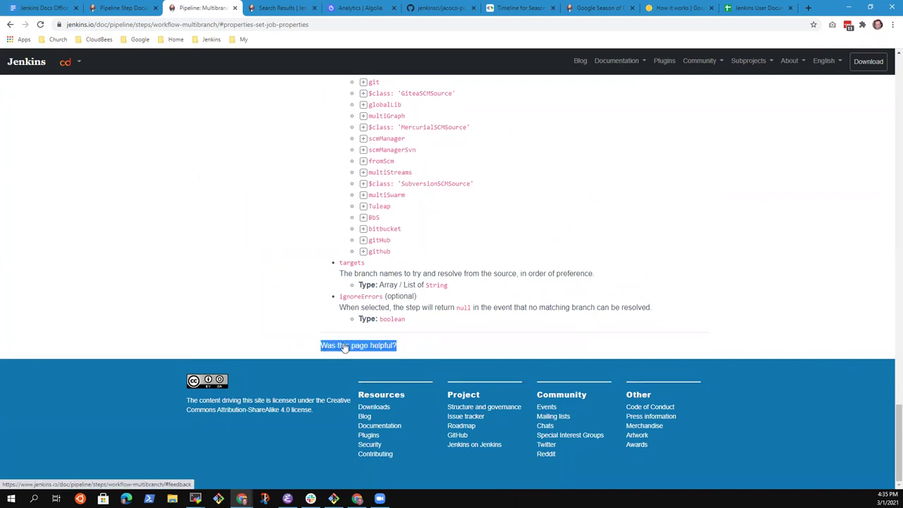
left_click(345, 347)
scroll(459, 413, "down", 2)
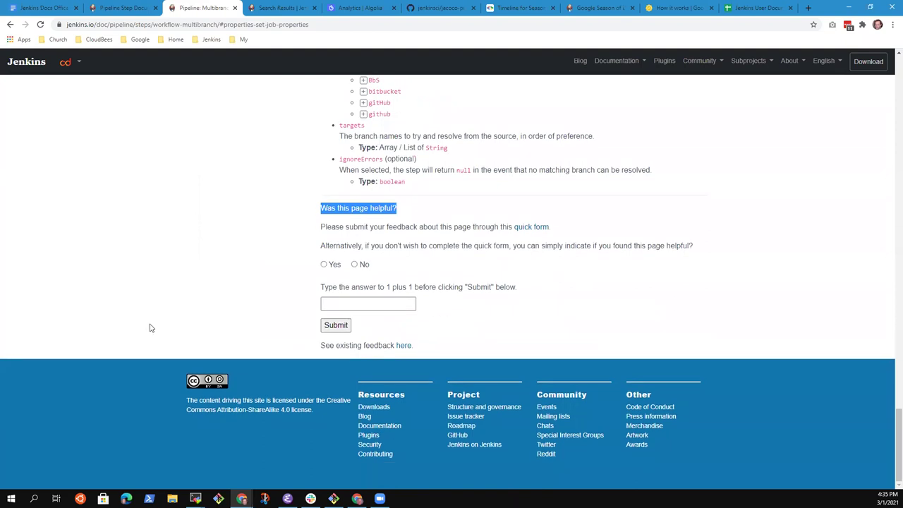
left_click(751, 10)
left_click(71, 177)
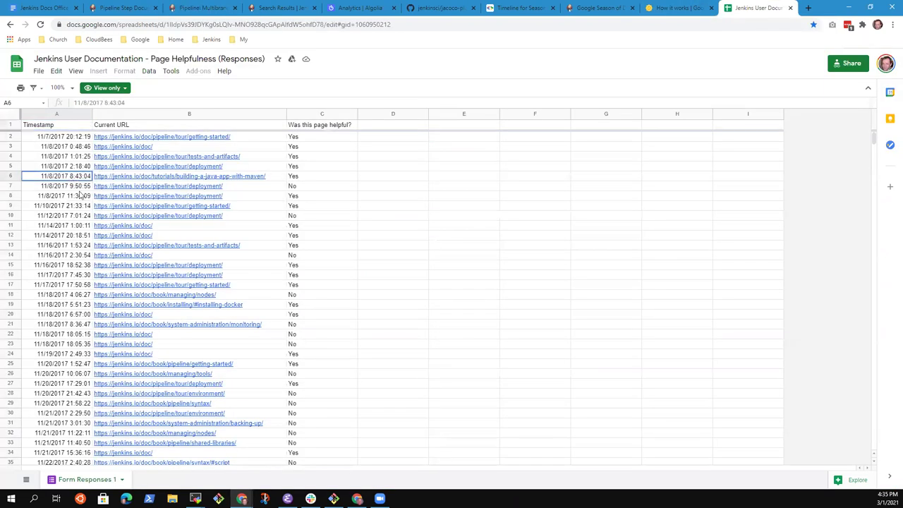
key("ctrl+c")
key("Up")
key("Up")
key("Up")
key("Up")
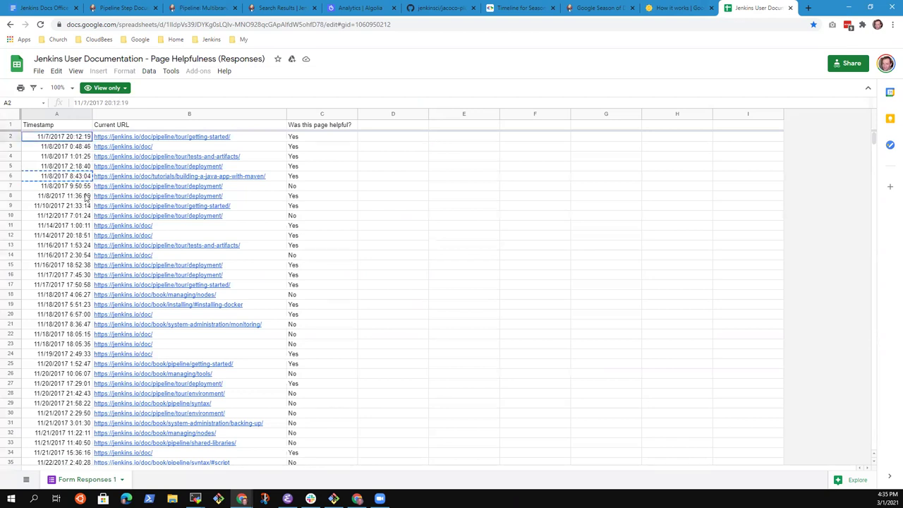
key("ctrl+Down")
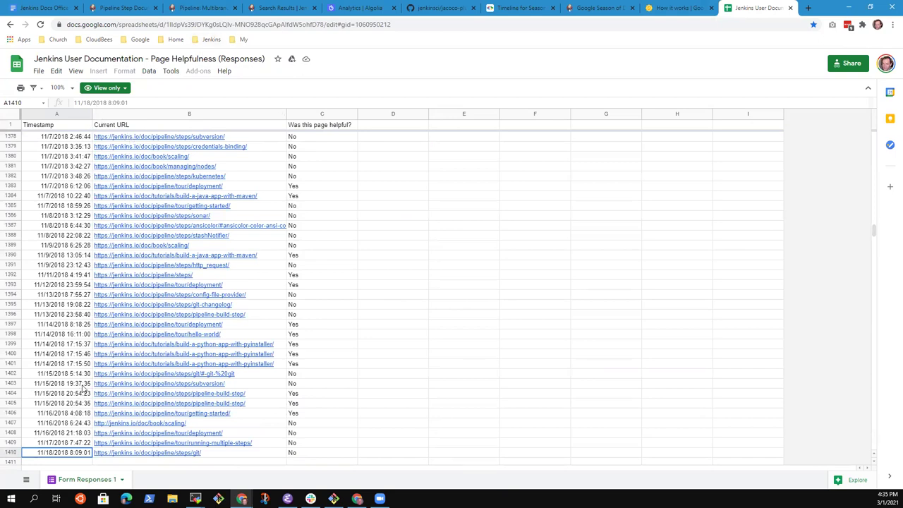
scroll(127, 385, "down", 3)
key("ctrl+Down")
key("ctrl+Down")
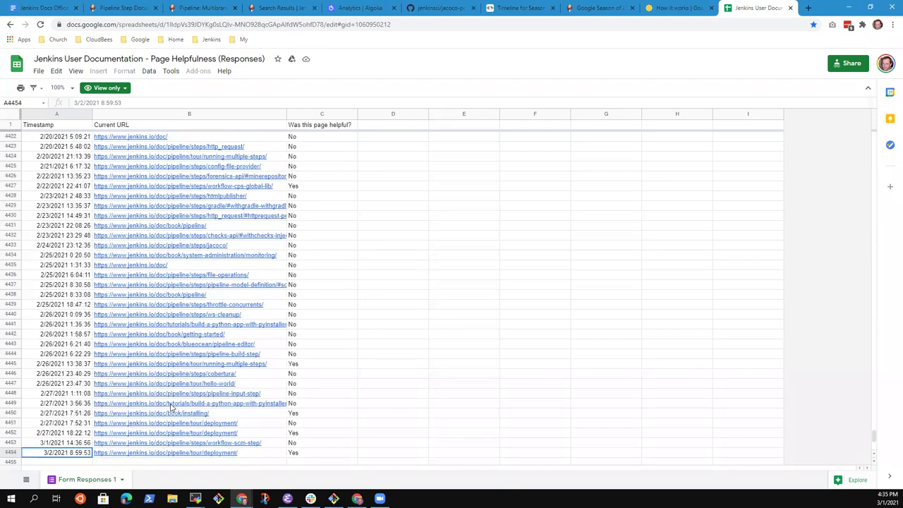
left_click(415, 383)
key("ctrl+Home")
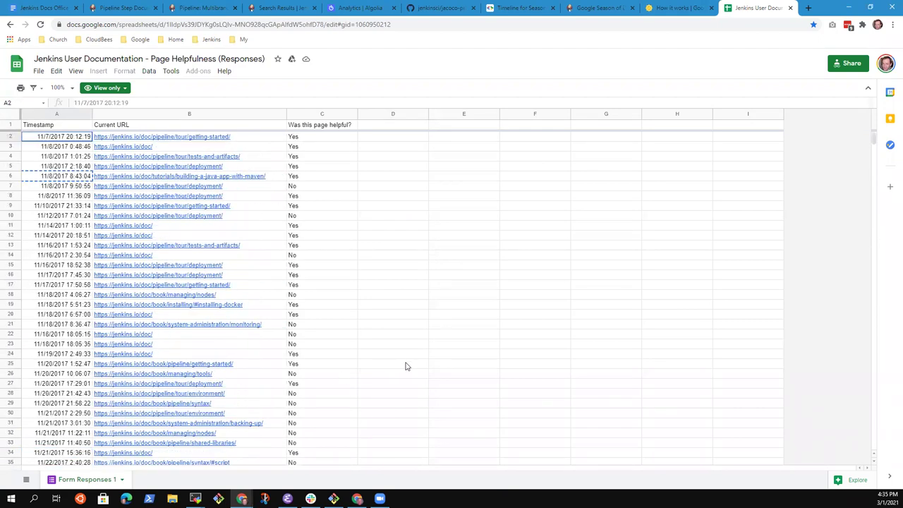
key("Right")
key("Right")
key("Right")
key("Right")
key("Left")
key("Home")
left_click(211, 40)
mouse_move(233, 85)
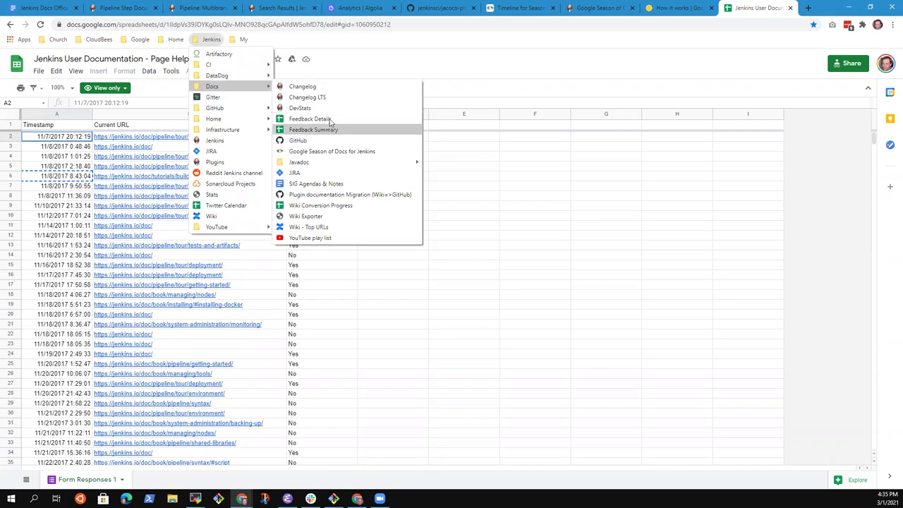
Open the Feedback Details spreadsheet and jump to the newest responses' referrer URLs in rows 1053–1054.
left_click(328, 120)
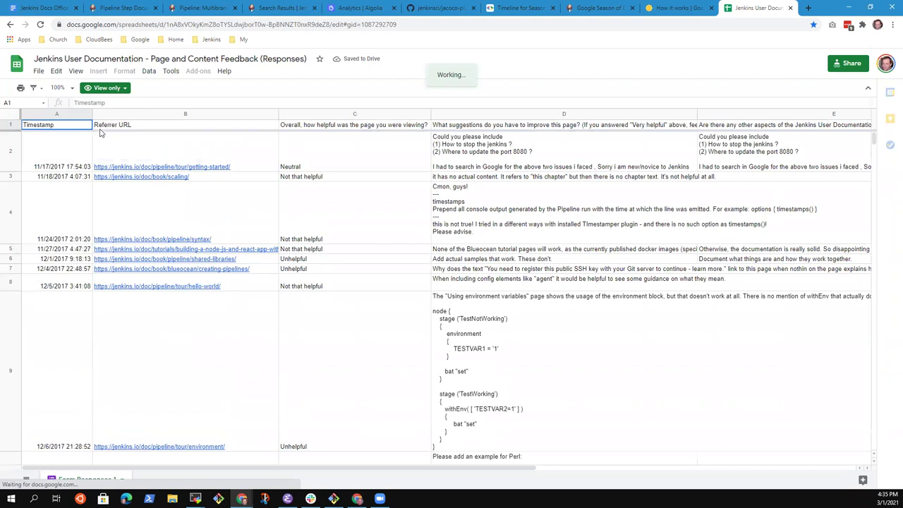
mouse_move(104, 136)
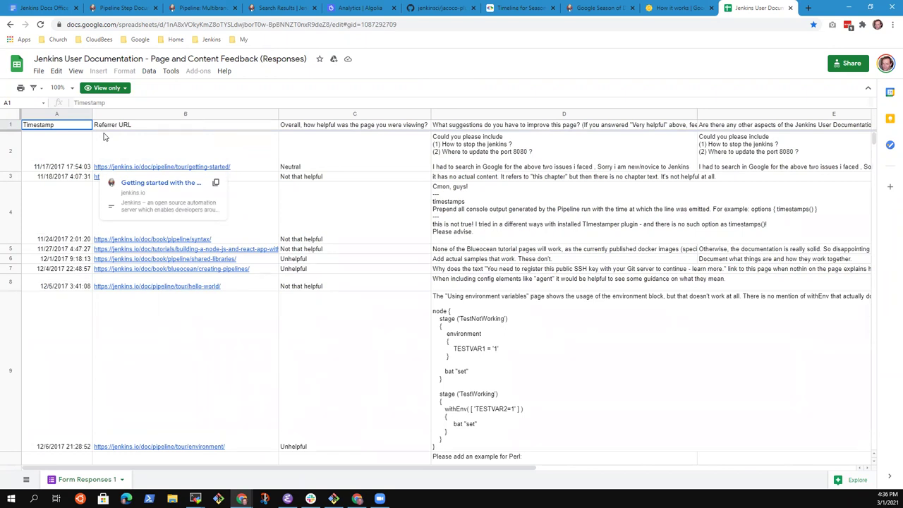
key("Down")
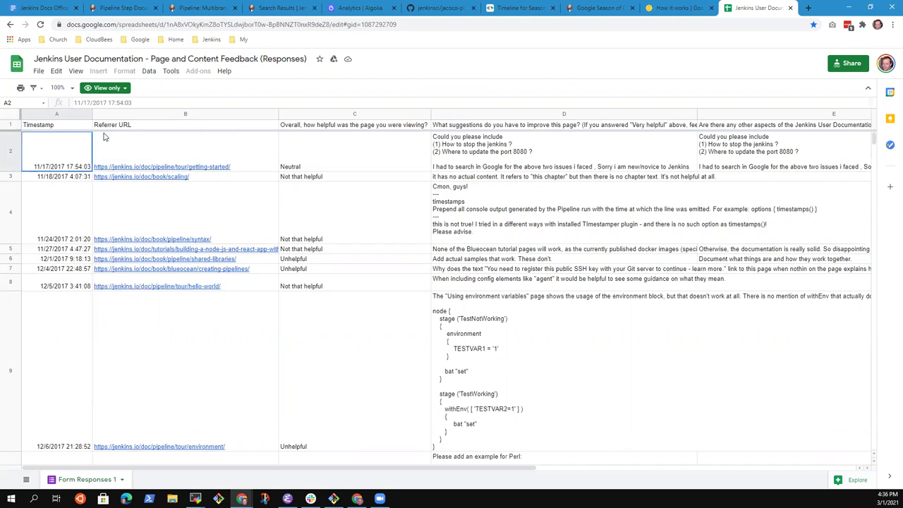
key("ctrl+Down")
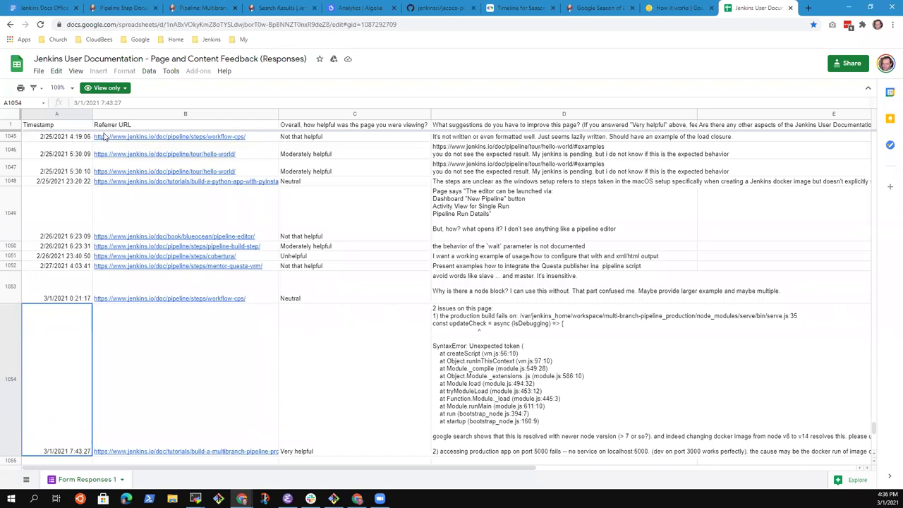
key("Right")
key("Right")
key("Right")
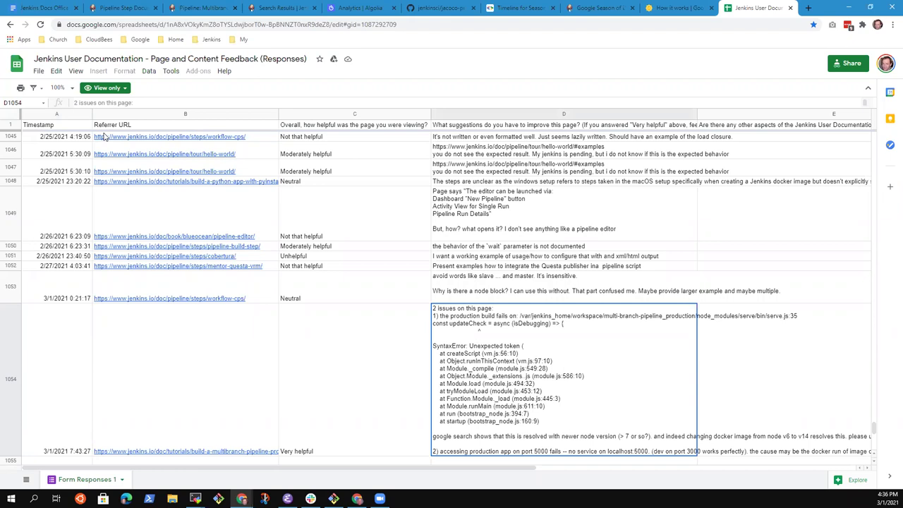
key("Left")
key("Left")
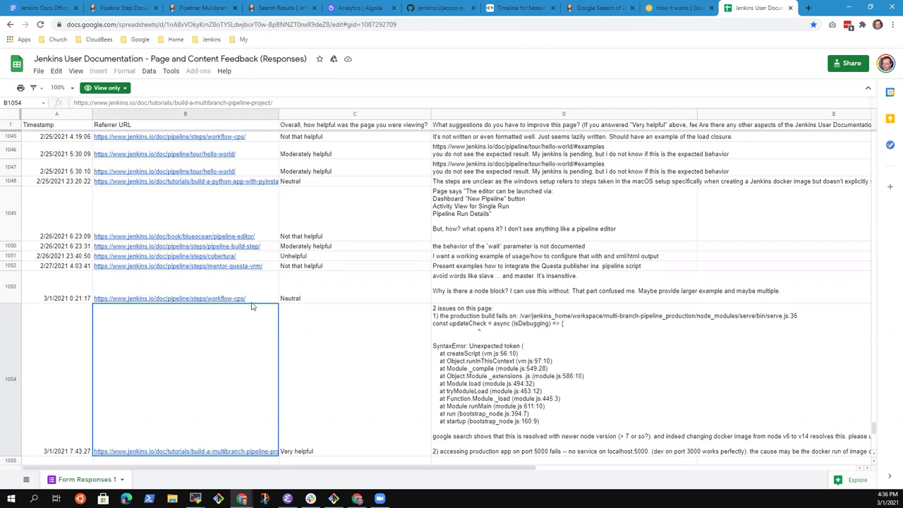
key("Up")
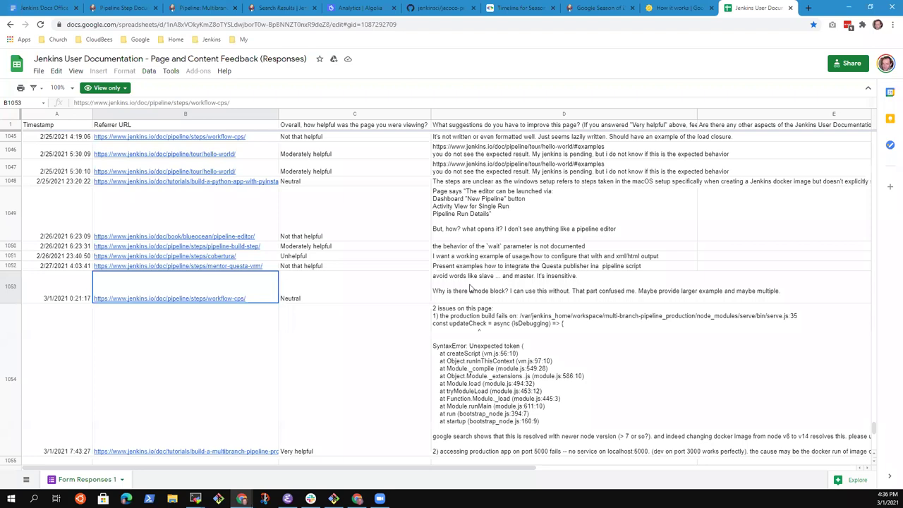
mouse_move(166, 278)
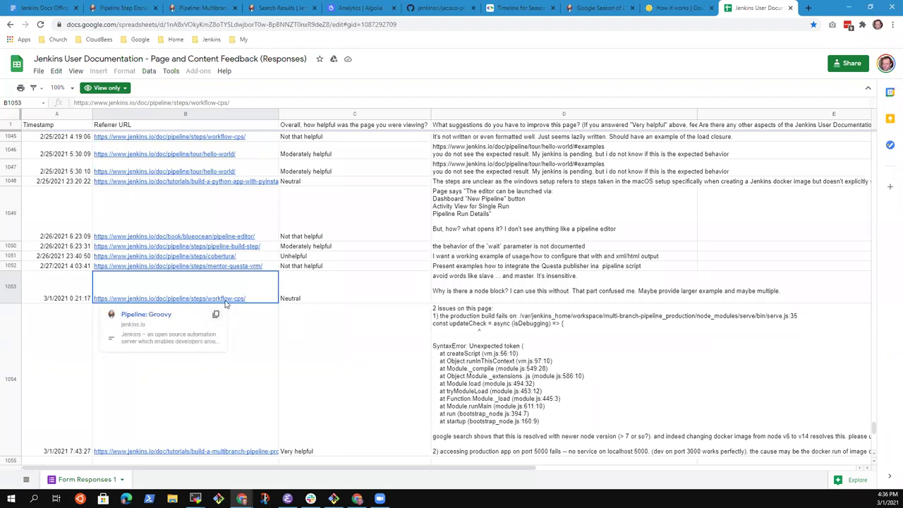
Open the workflow-cps Pipeline: Groovy page from the feedback row's link in its own tab.
left_click(155, 315)
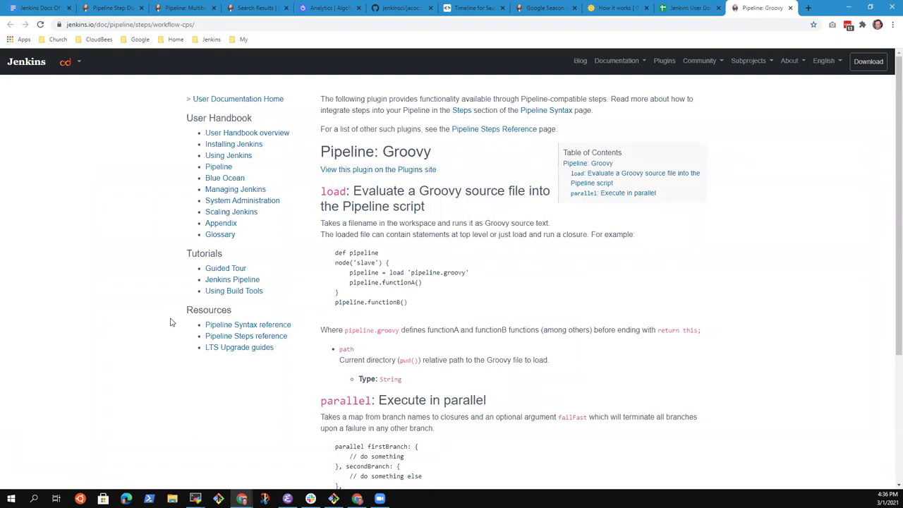
left_click(691, 12)
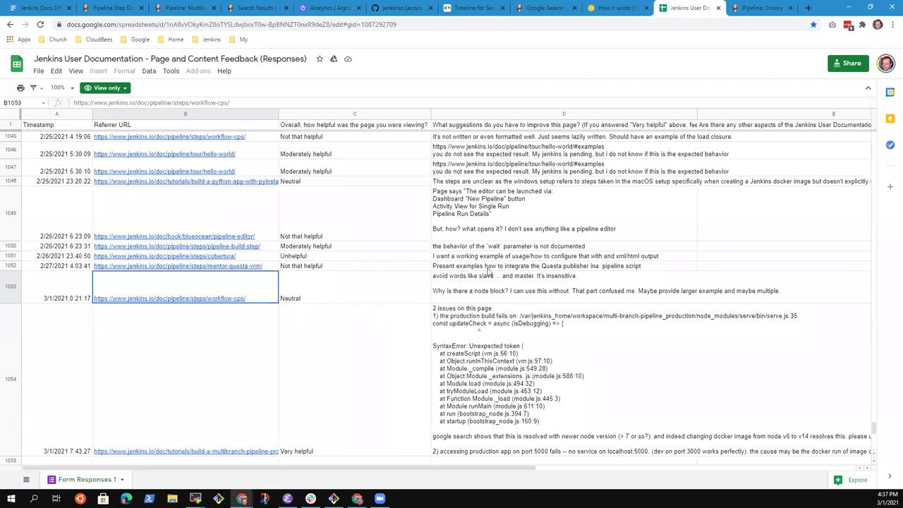
left_click(491, 268)
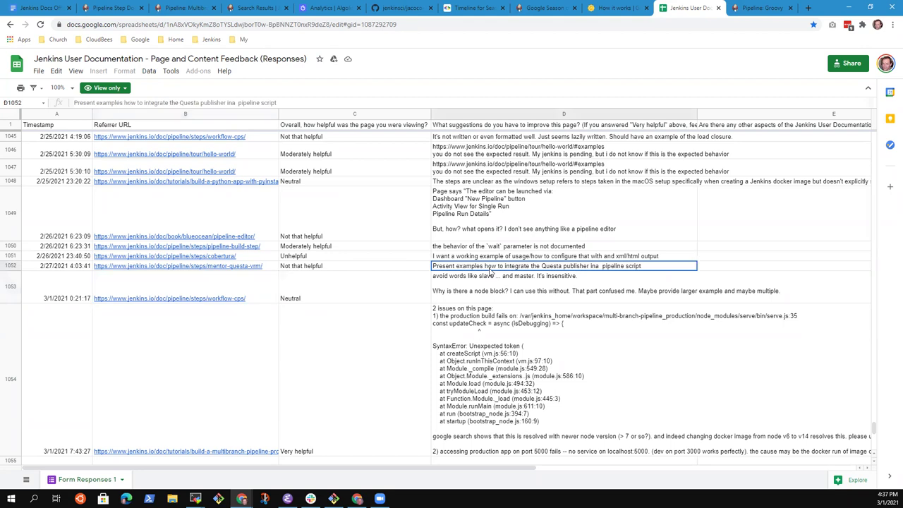
key("Up")
key("Up")
key("Up")
key("Up")
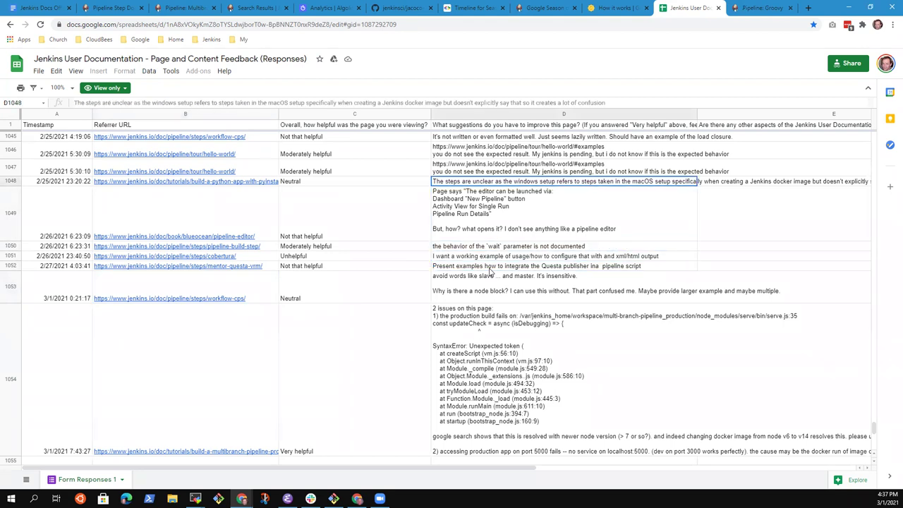
key("Left")
key("Left")
key("Up")
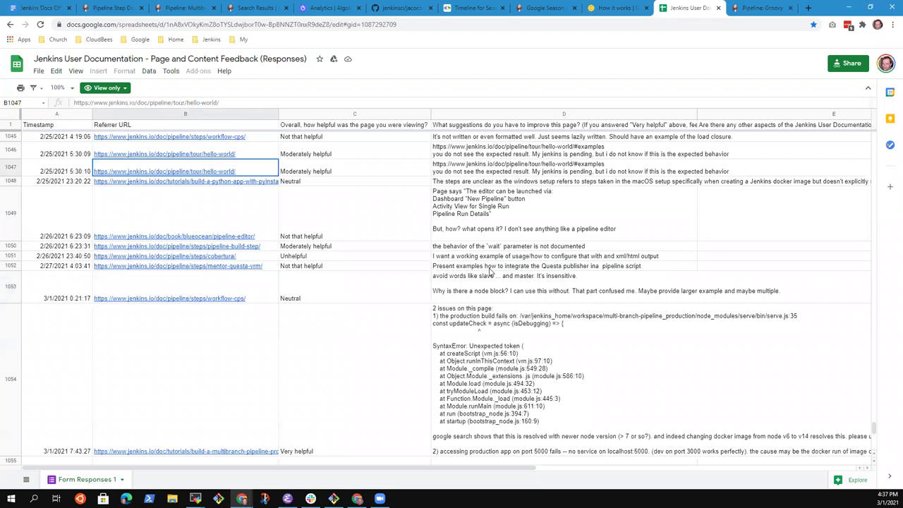
key("Up")
key("Up")
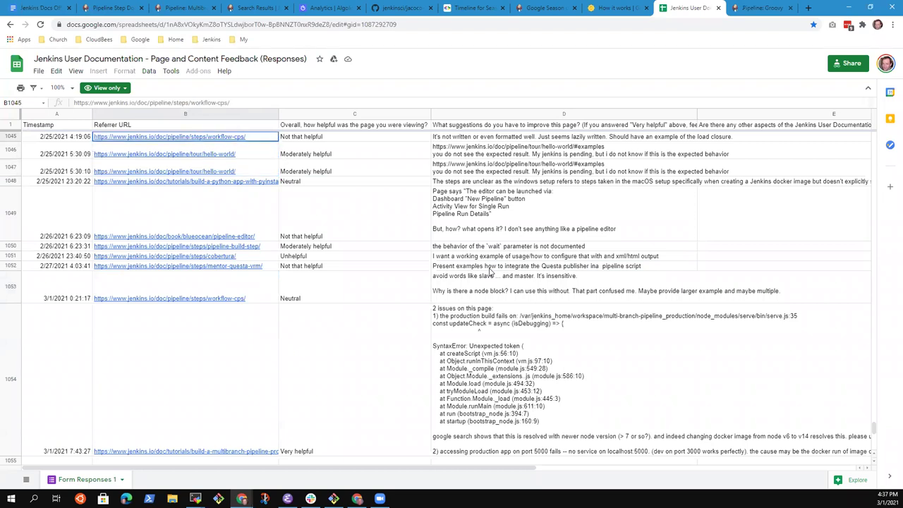
left_click(511, 137)
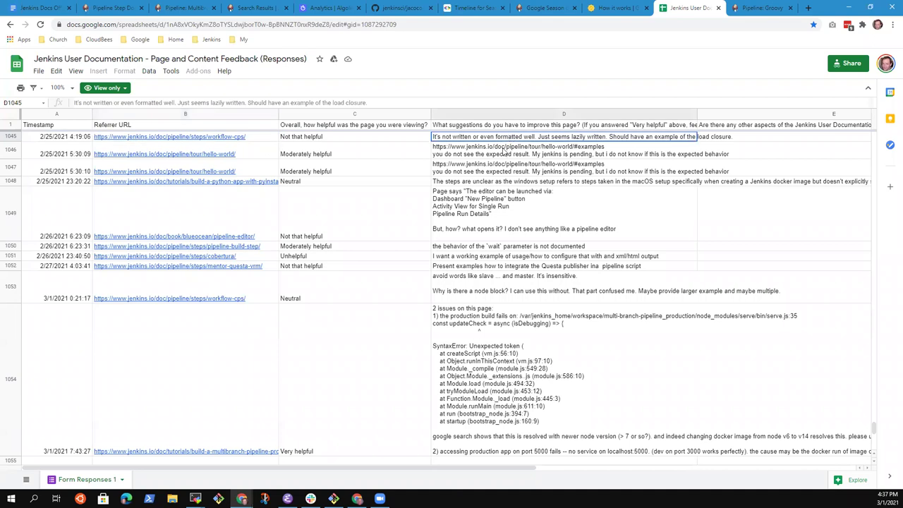
key("Up")
key("Down")
key("Up")
key("Left")
key("Left")
key("Up")
key("Up")
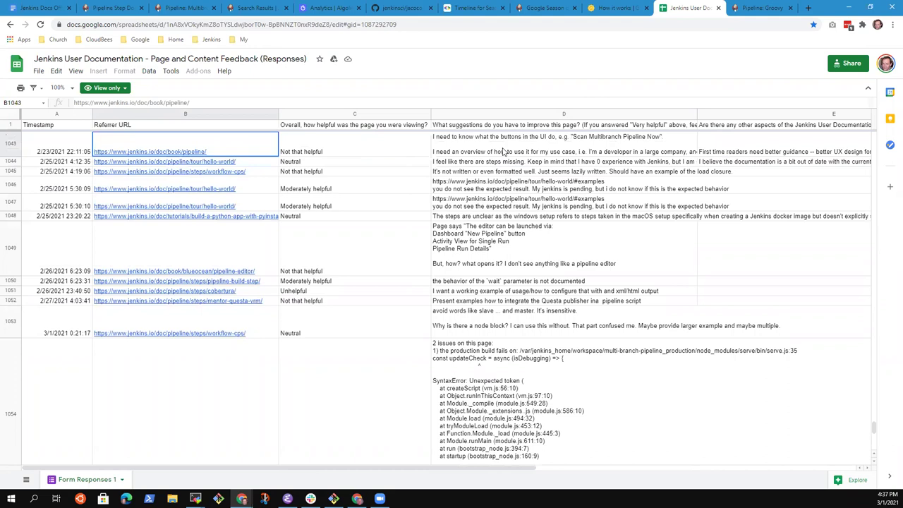
key("Up")
key("Up")
key("Down")
key("Down")
key("Up")
key("Down")
key("Up")
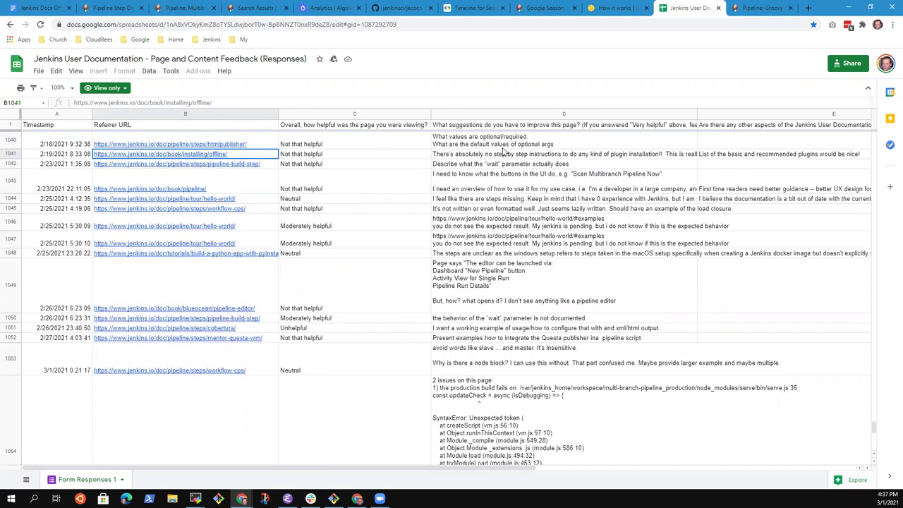
key("Down")
key("Down")
key("Down")
key("Down")
key("Down")
key("Down")
key("Up")
key("Up")
key("Up")
key("Up")
key("Up")
key("Up")
key("Up")
key("Up")
key("Up")
key("Up")
key("Up")
key("Up")
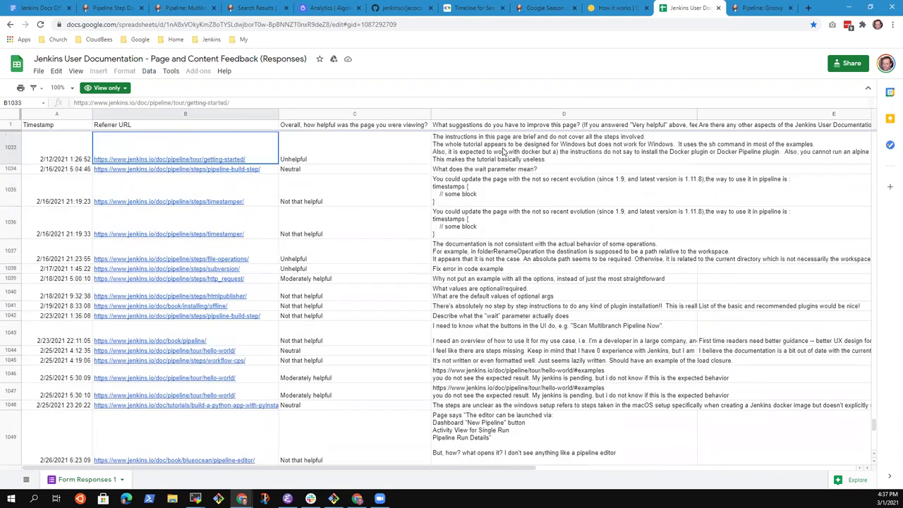
key("Up")
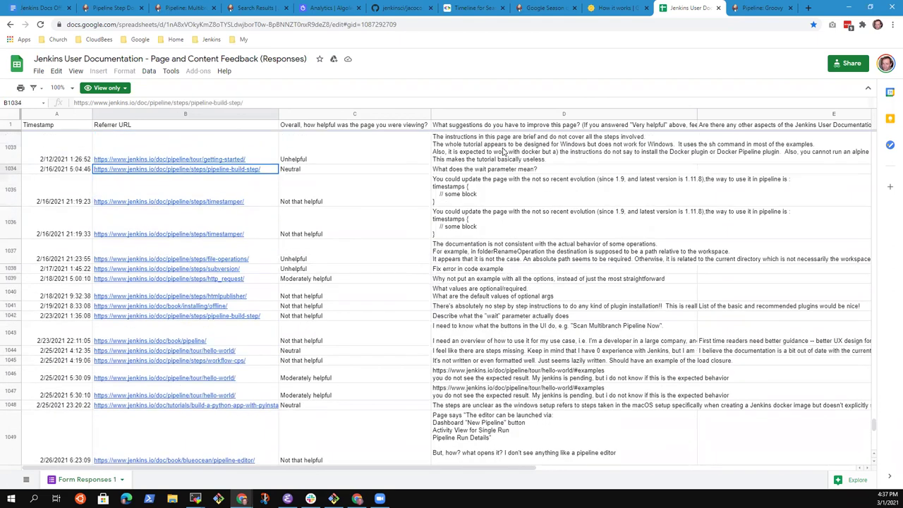
key("Left")
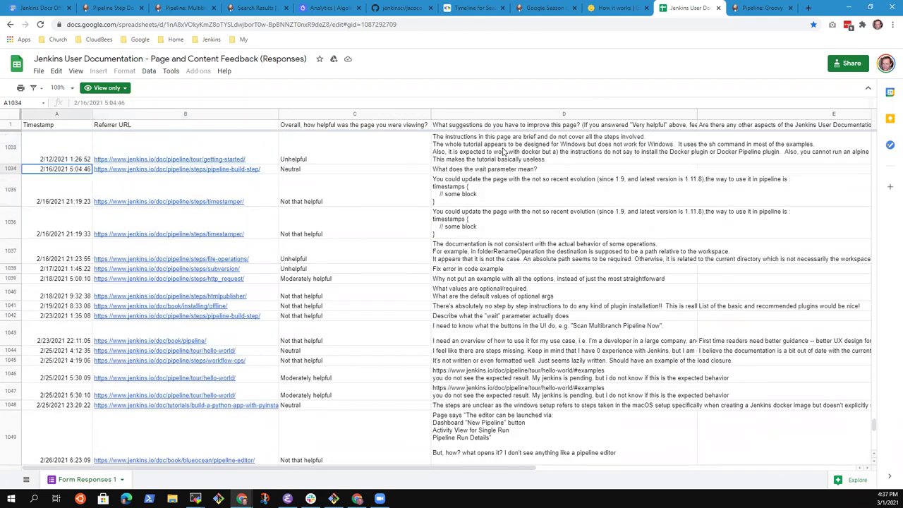
key("ctrl+Down")
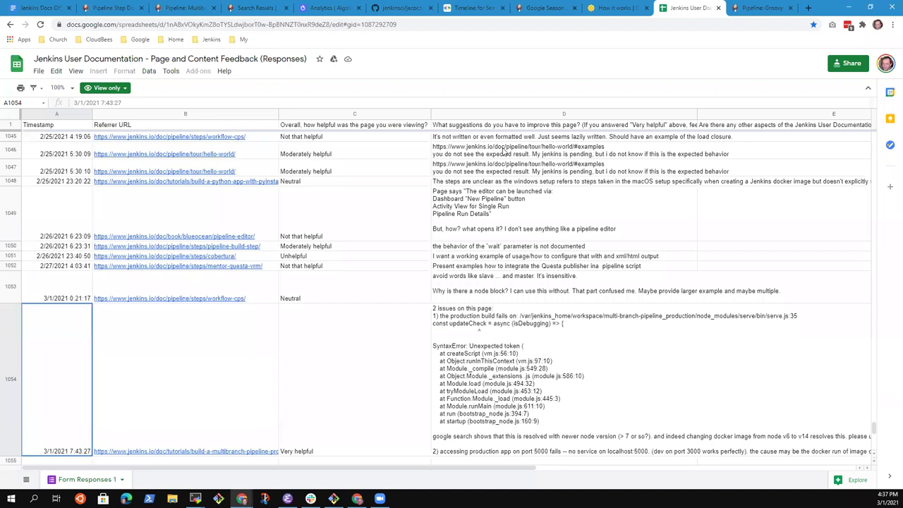
key("Right")
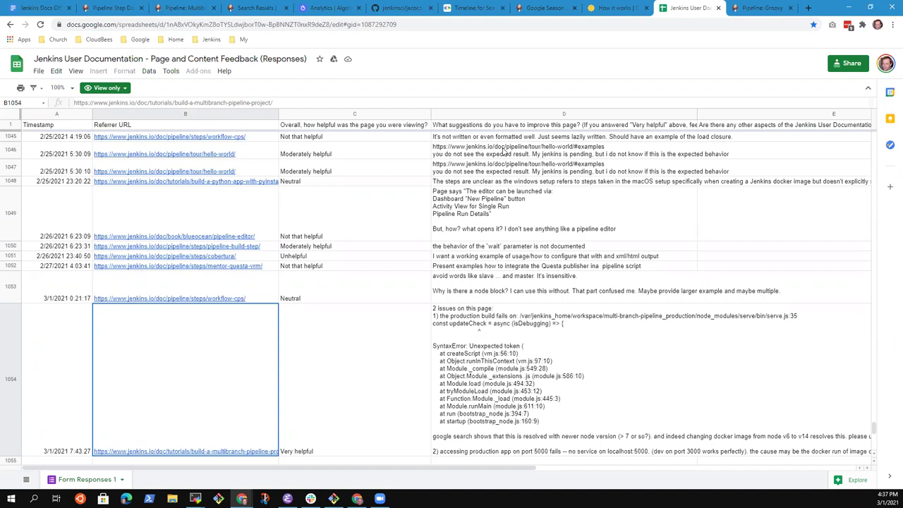
key("Up")
key("Up")
key("Up")
key("Up")
key("Up")
key("Up")
key("Up")
key("Up")
key("Up")
key("Up")
key("Up")
key("Up")
key("Up")
key("Up")
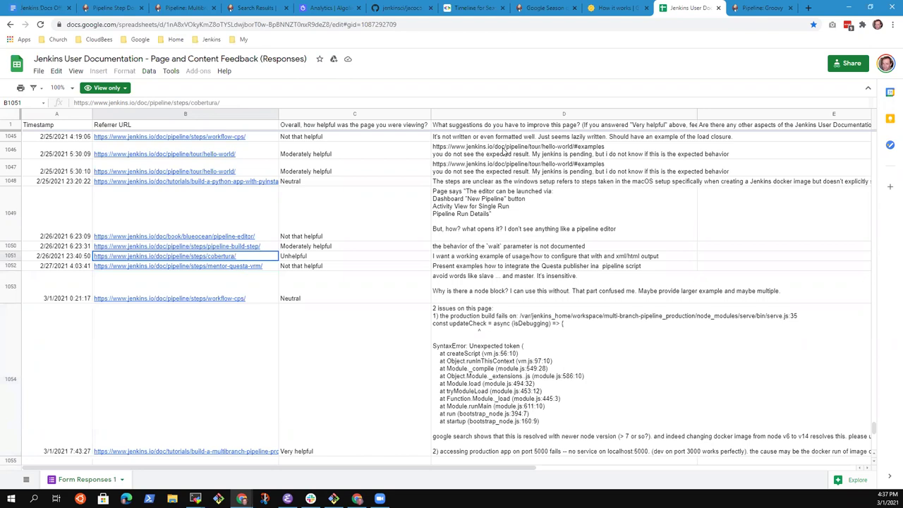
key("Up")
key("Up")
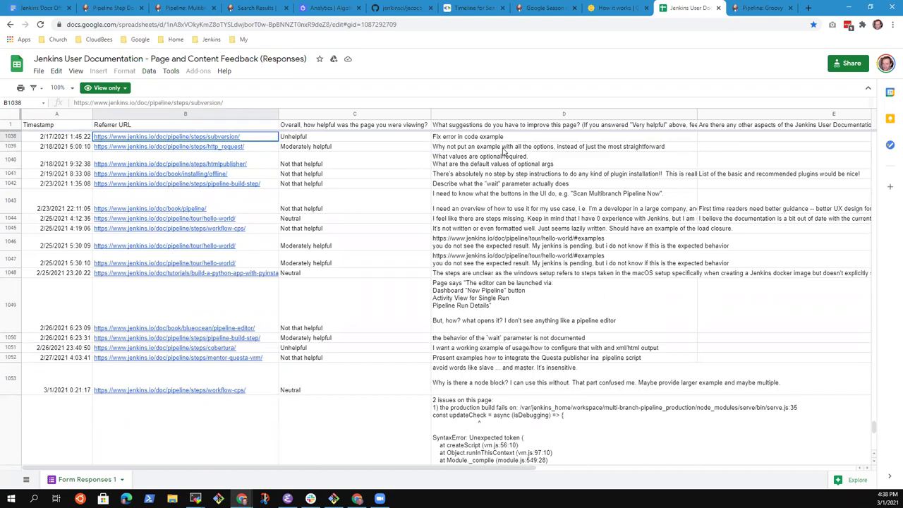
key("Right")
key("Right")
key("Up")
key("Up")
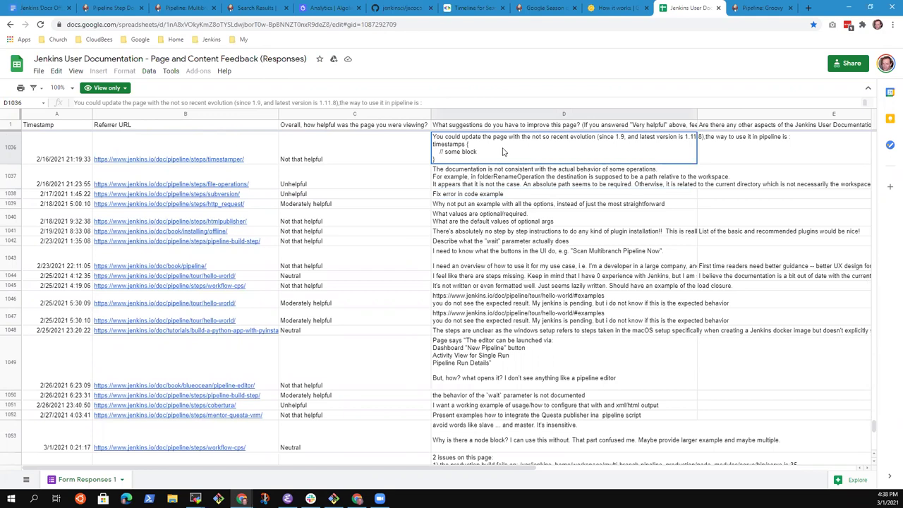
key("Up")
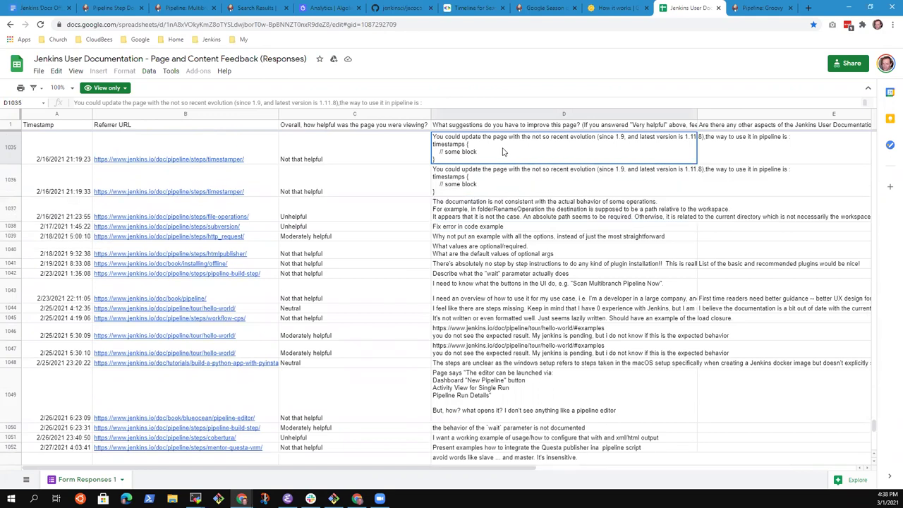
key("Up")
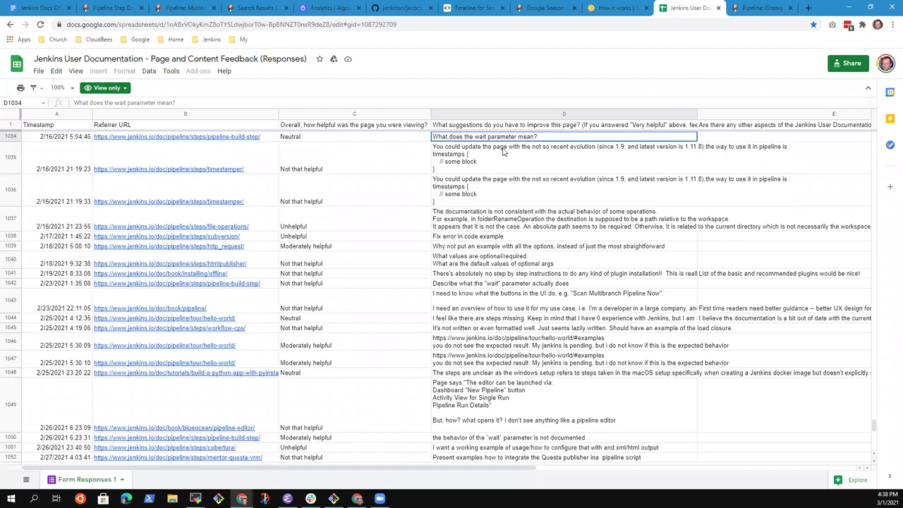
key("Up")
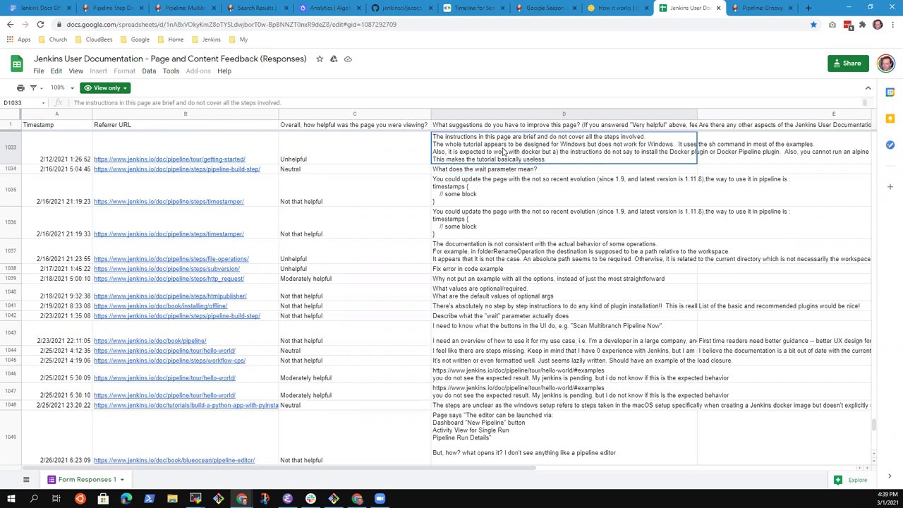
key("Down")
key("Down")
key("Down")
key("Down")
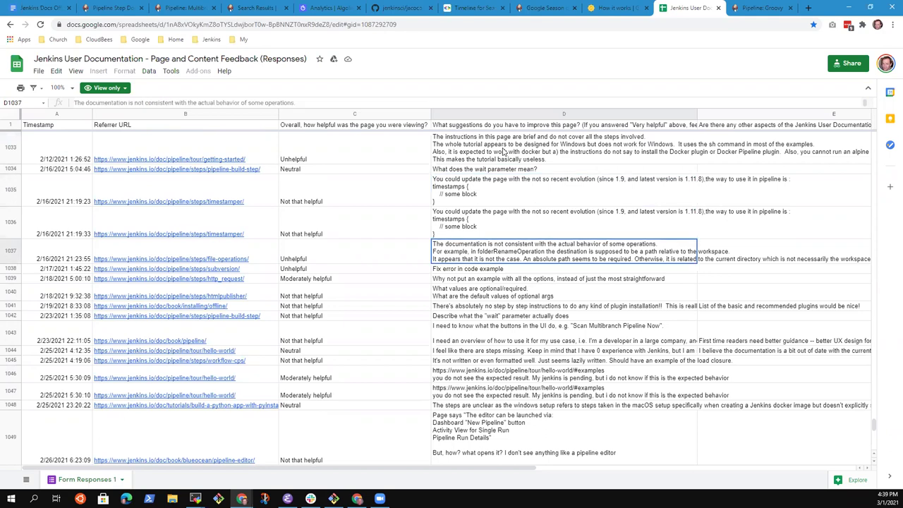
key("Down")
key("Down")
key("Down")
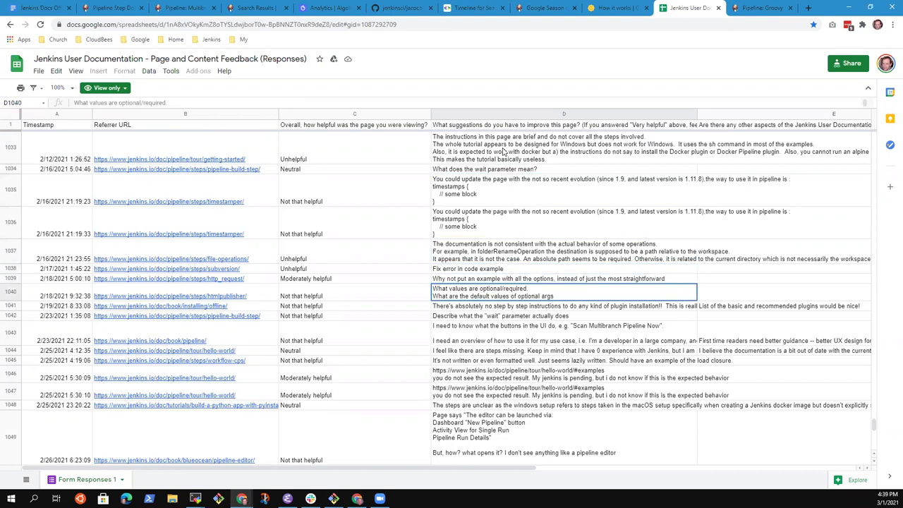
key("Down")
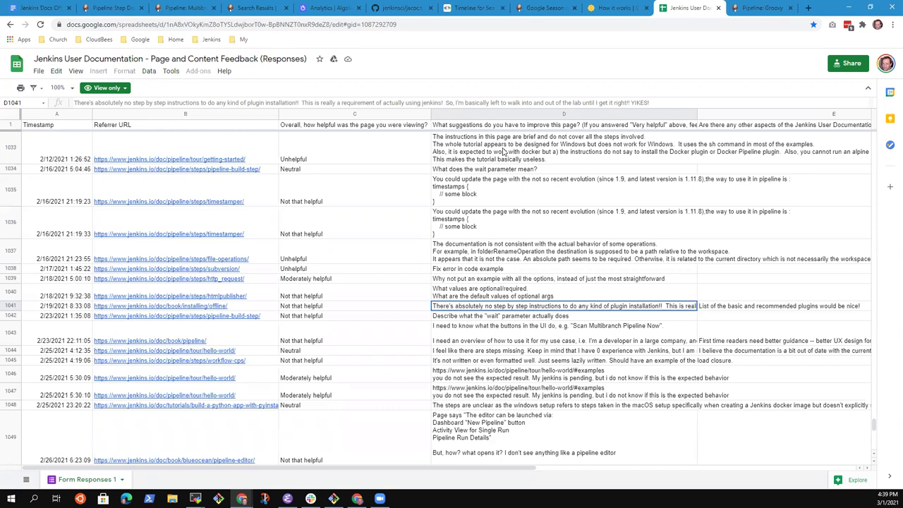
left_click(101, 10)
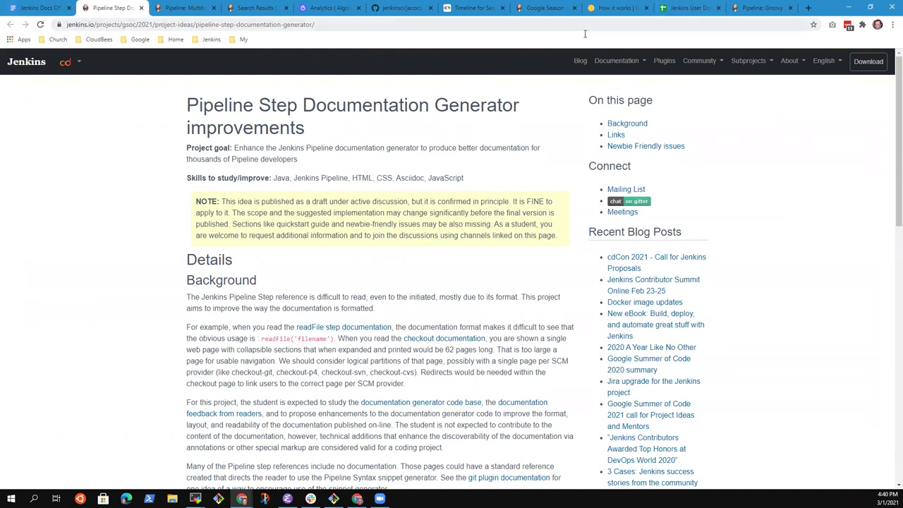
left_click(688, 9)
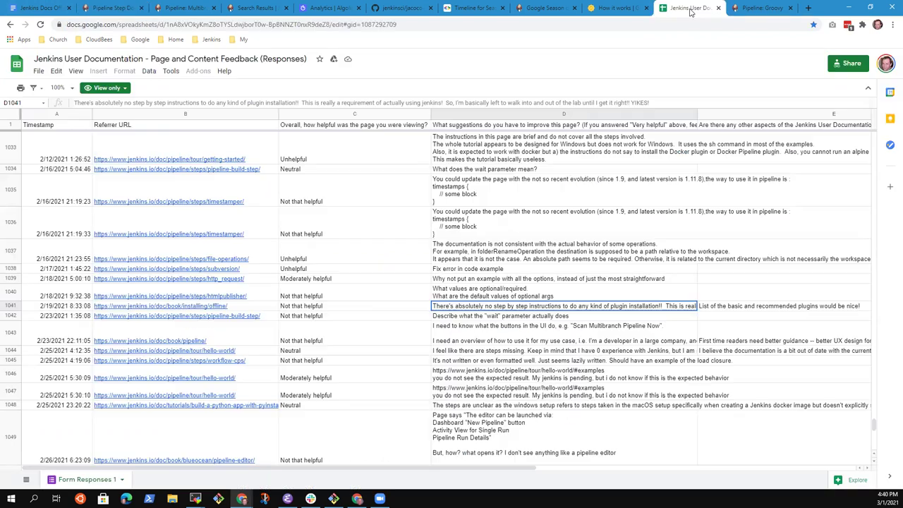
left_click(344, 375)
key("Left")
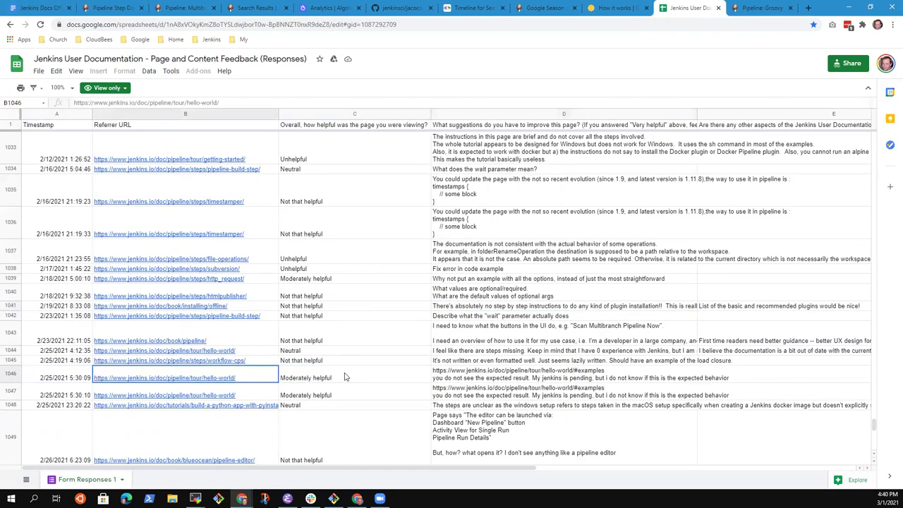
key("Left")
key("Up")
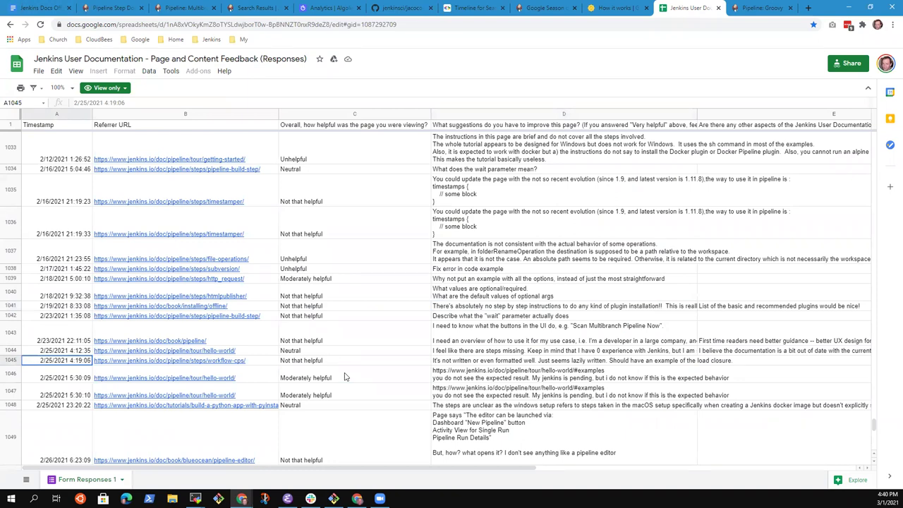
key("Up")
key("Up")
key("Up")
key("Up")
key("Up")
key("Up")
key("Up")
key("Up")
key("Up")
key("Up")
key("Up")
key("Up")
key("Up")
key("Up")
key("Up")
key("Up")
key("Up")
key("Up")
key("Up")
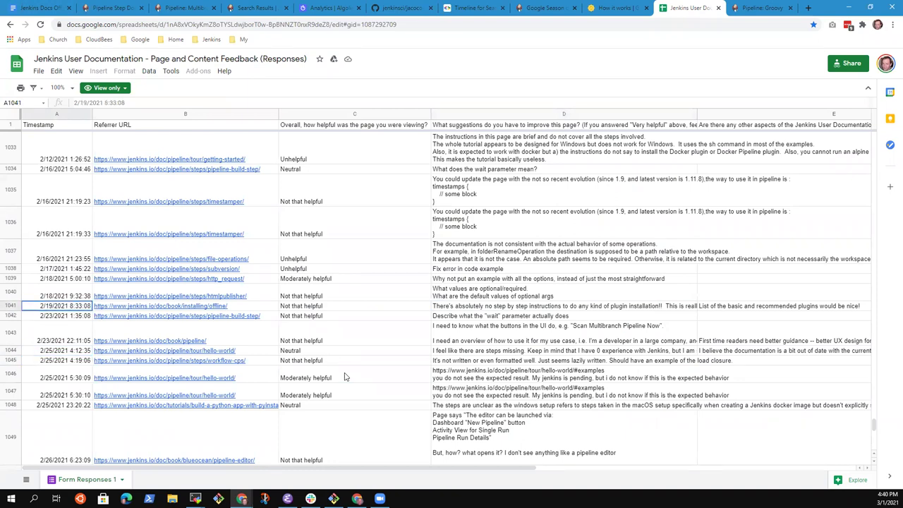
key("Down")
key("Down")
key("Up")
key("Up")
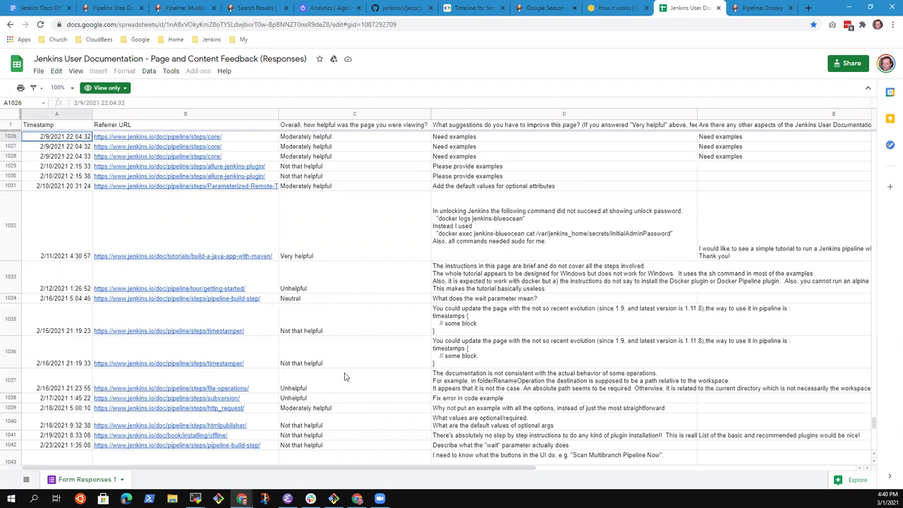
left_click(130, 9)
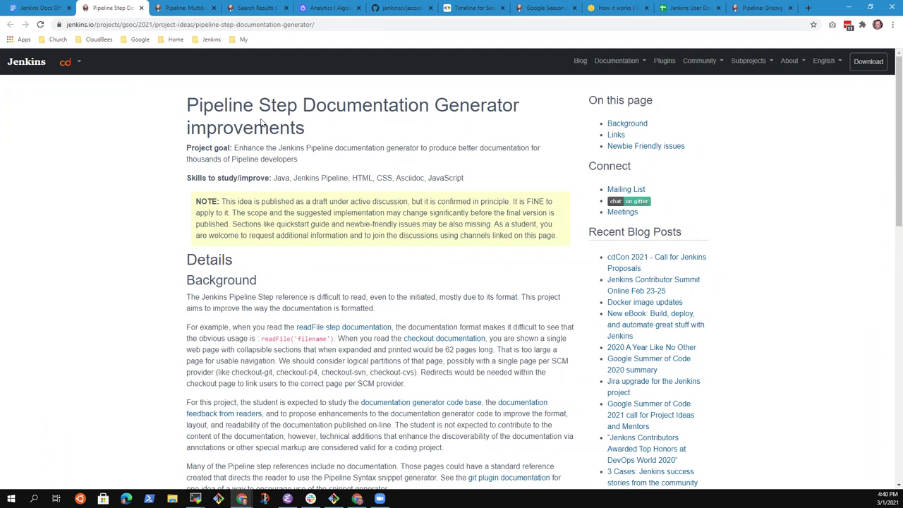
left_click_drag(188, 105, 304, 128)
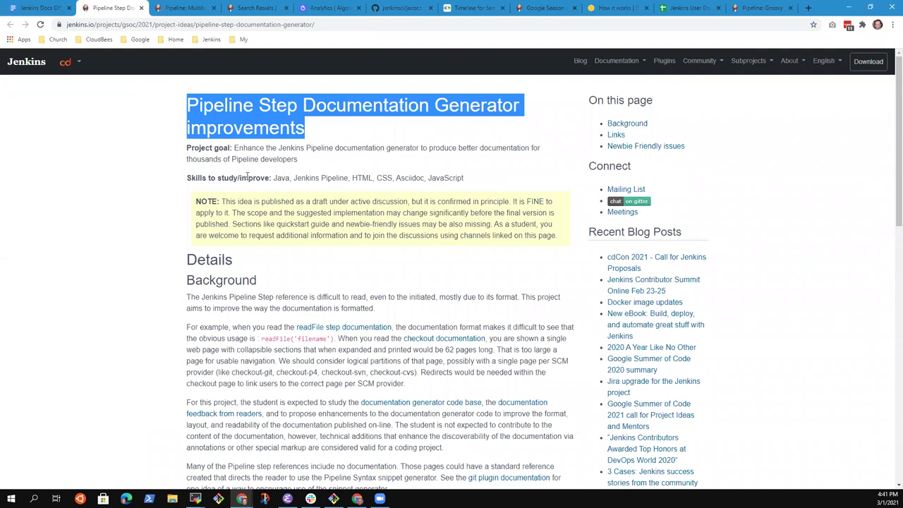
left_click(251, 106)
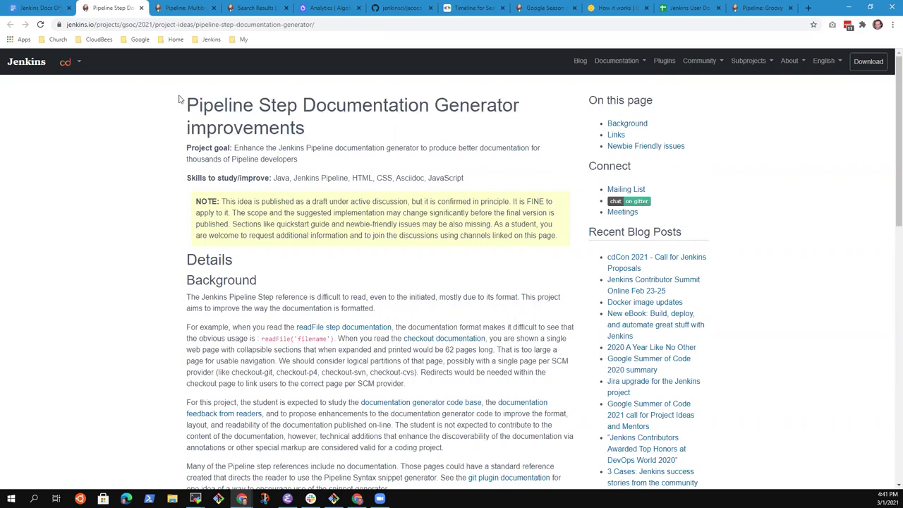
left_click_drag(187, 98, 301, 120)
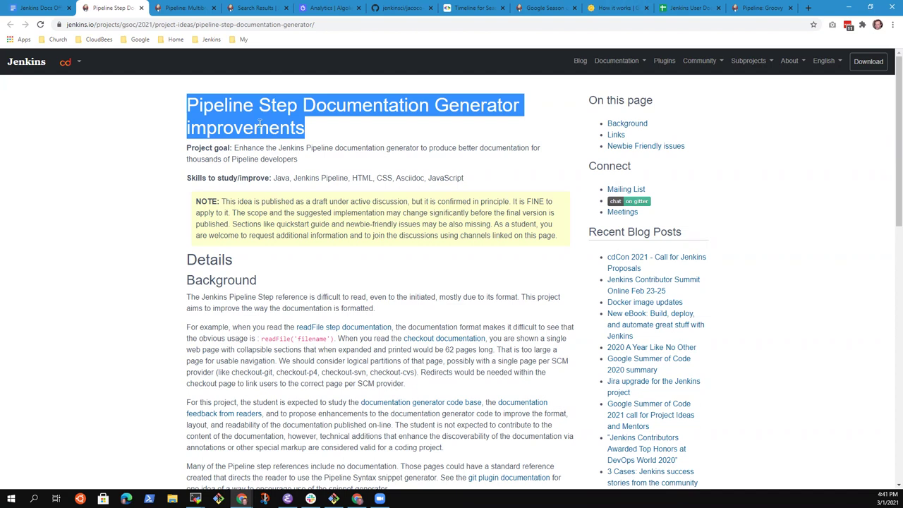
left_click(202, 105)
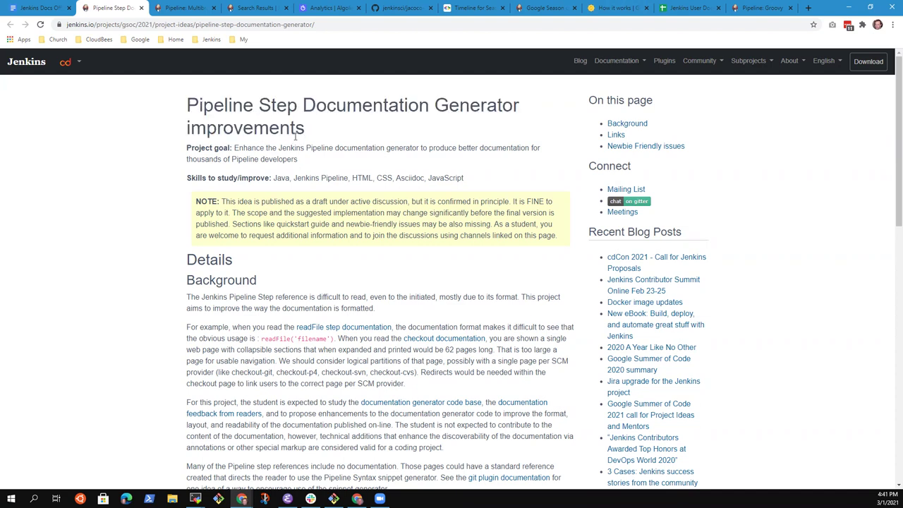
left_click(680, 10)
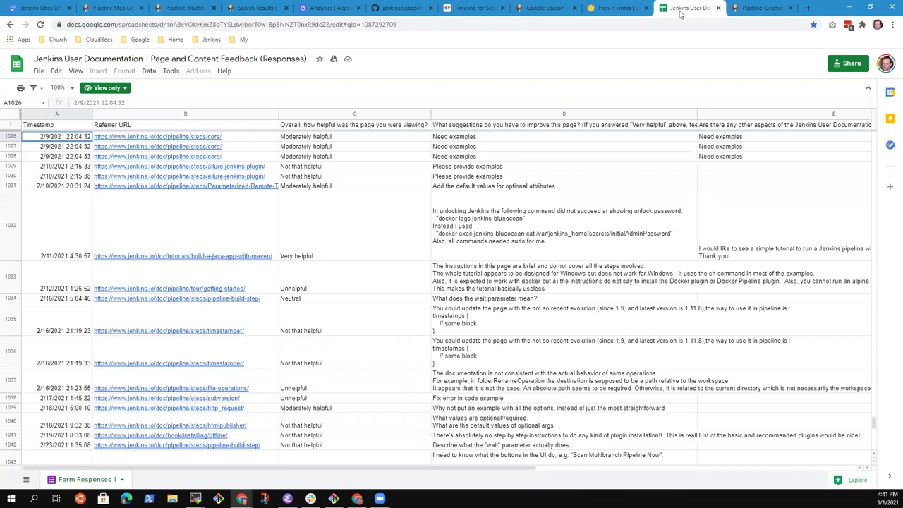
key("Up")
key("Up")
key("Up")
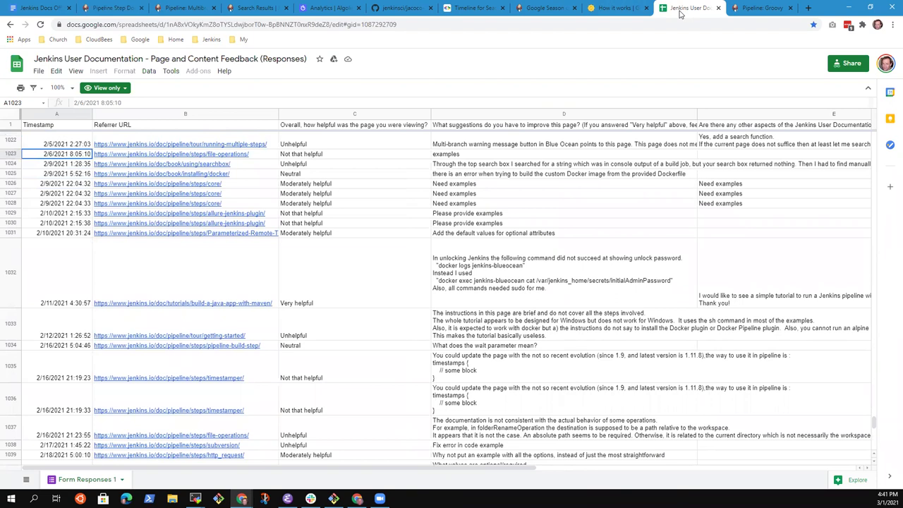
key("ctrl+Down")
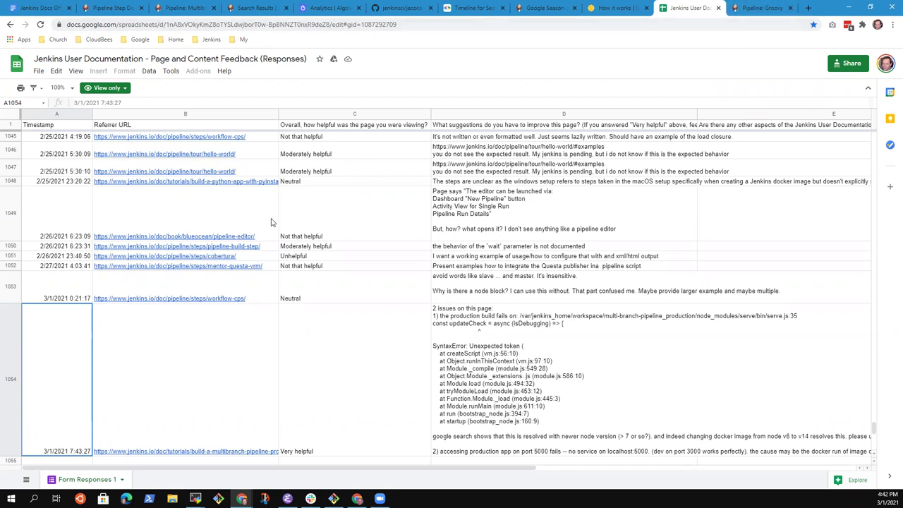
Preview the workflow-cps and multibranch tutorial links in rows 1053 and 1054 of the feedback sheet.
left_click(35, 8)
left_click(276, 360)
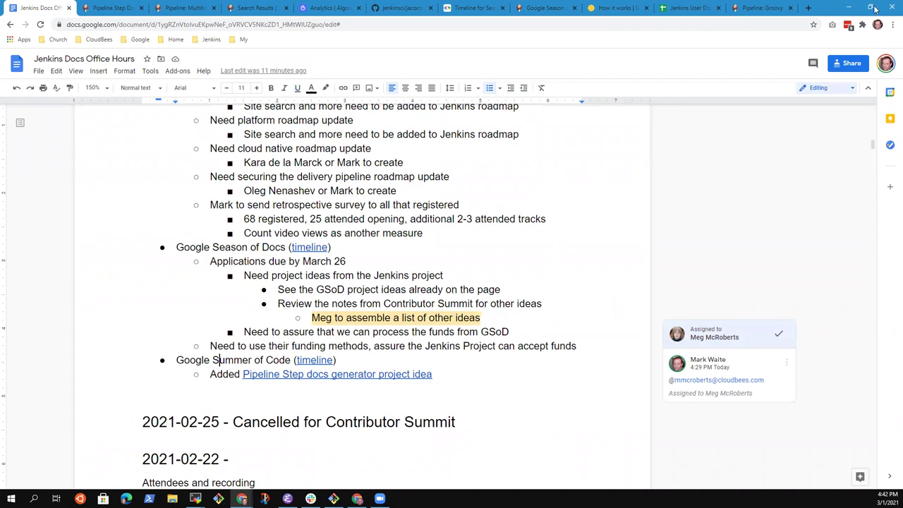
left_click(682, 10)
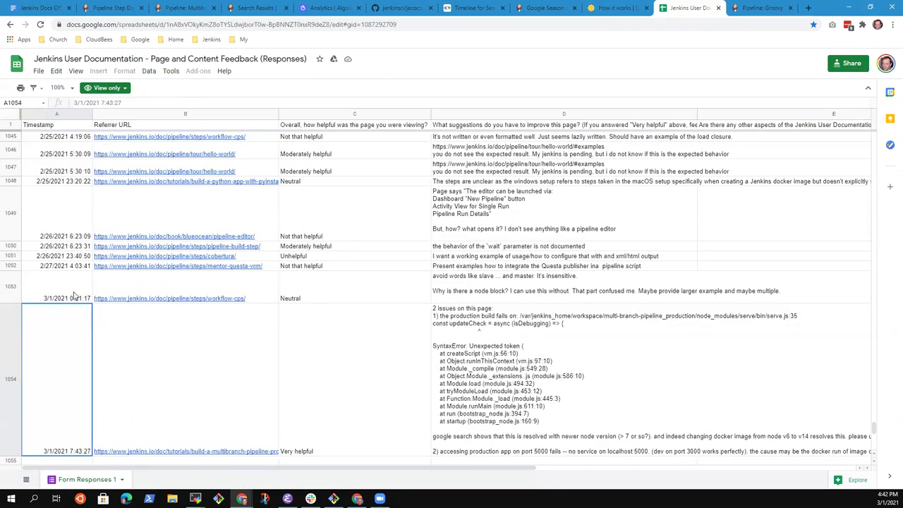
left_click(167, 295)
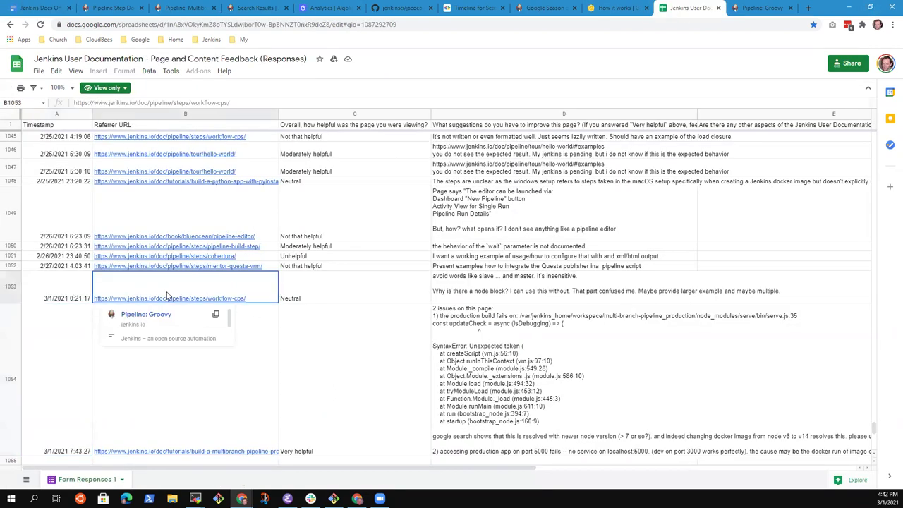
left_click(175, 404)
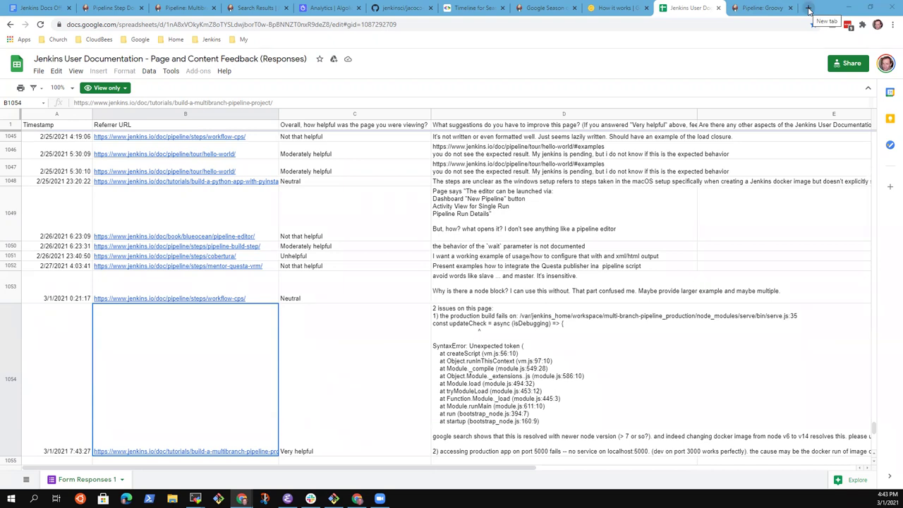
Search Google for 'Jenkins archetypes', refine to 'Jenkins plugin archetypes', and open the 'Creating a new plugin' result.
left_click(809, 8)
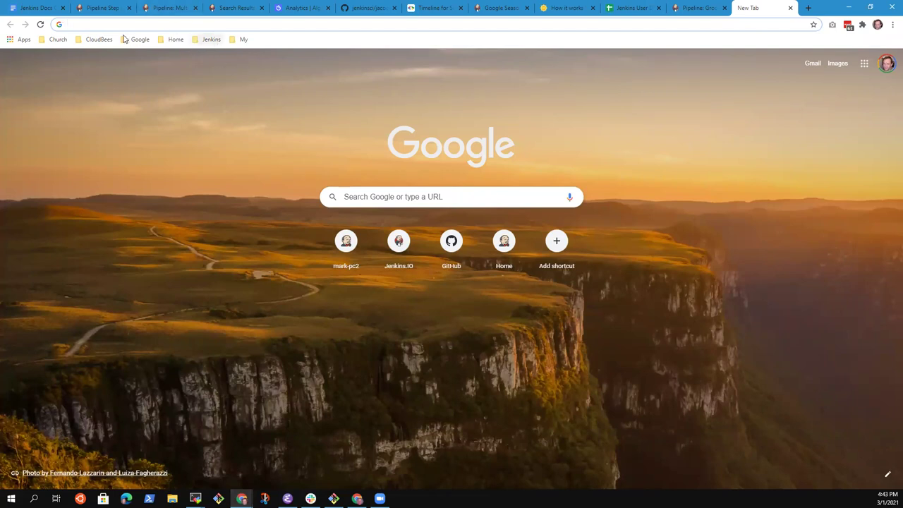
left_click(144, 31)
type("Jenkins")
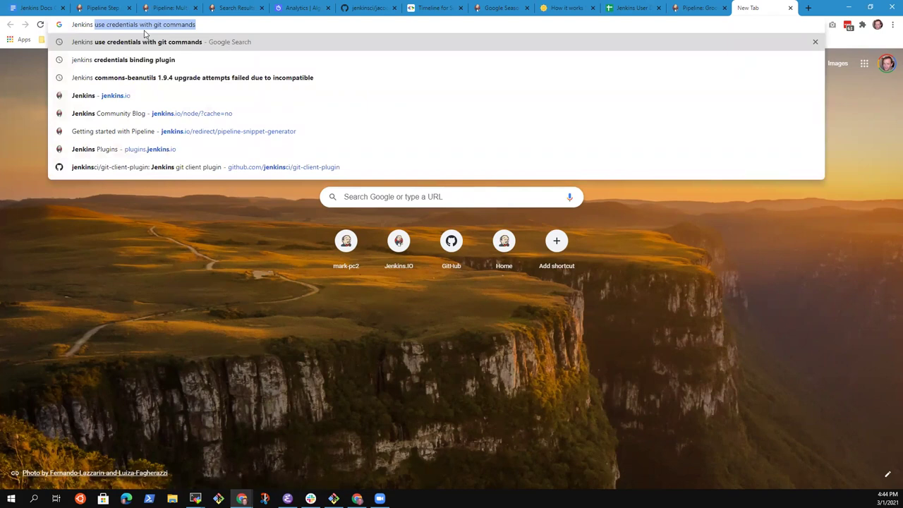
type(" archetypes")
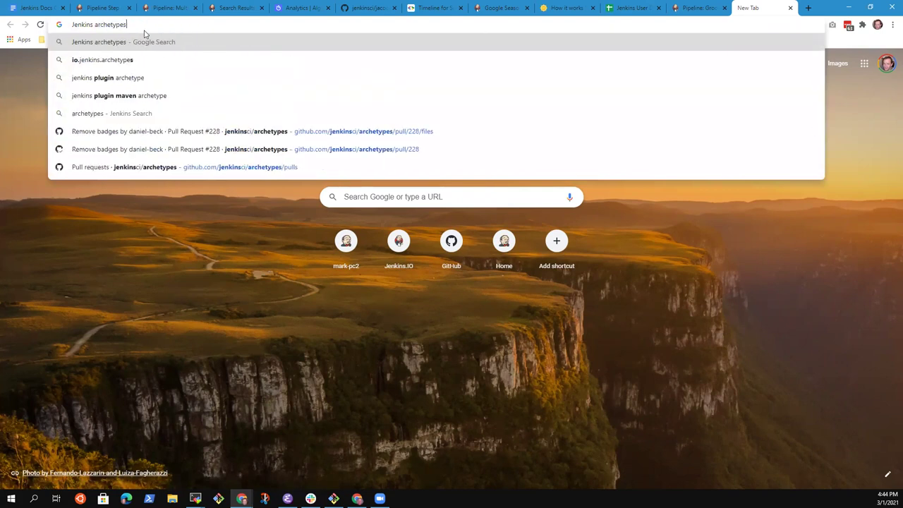
key("Return")
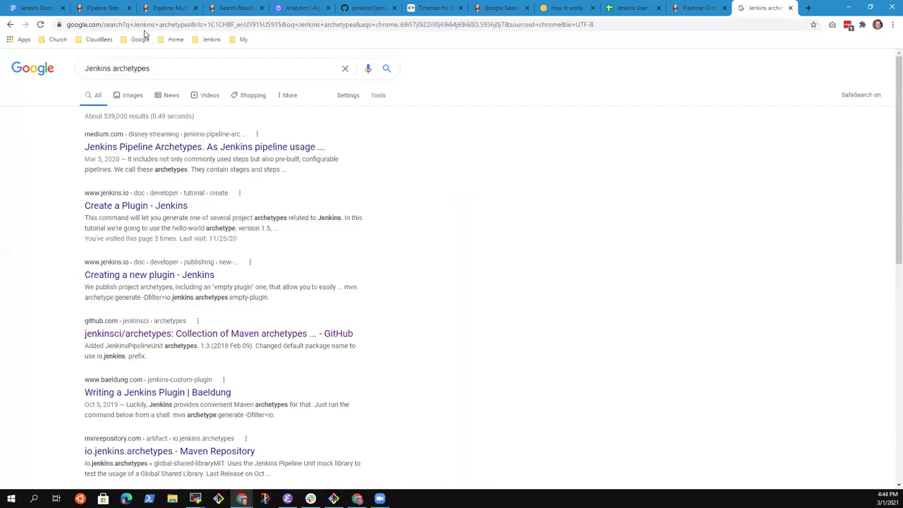
left_click(136, 83)
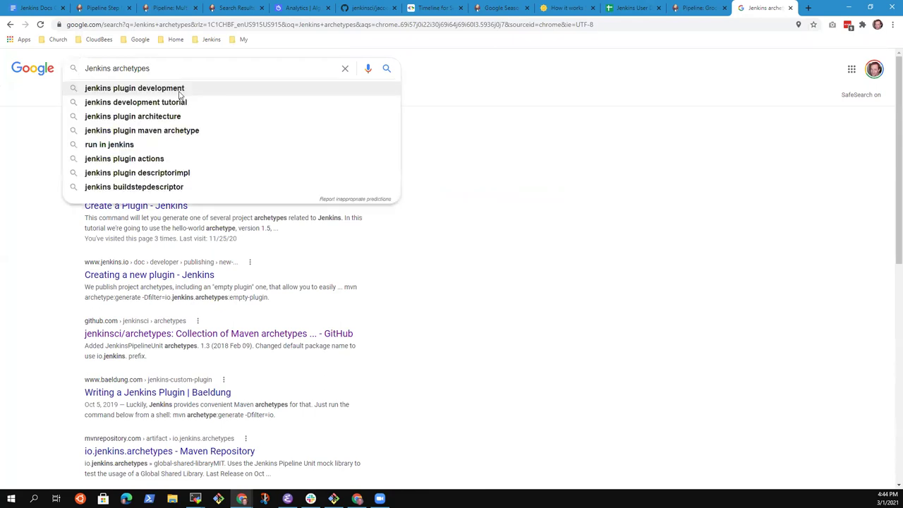
type("gin")
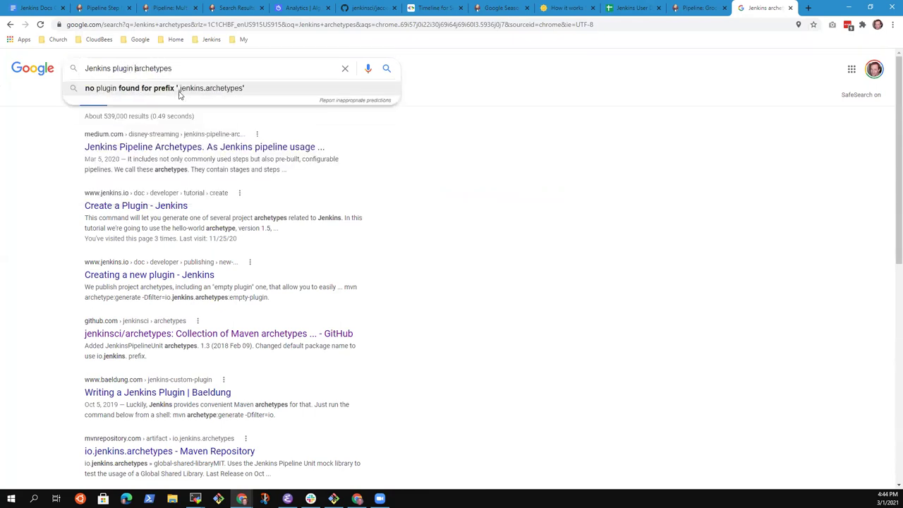
key("Return")
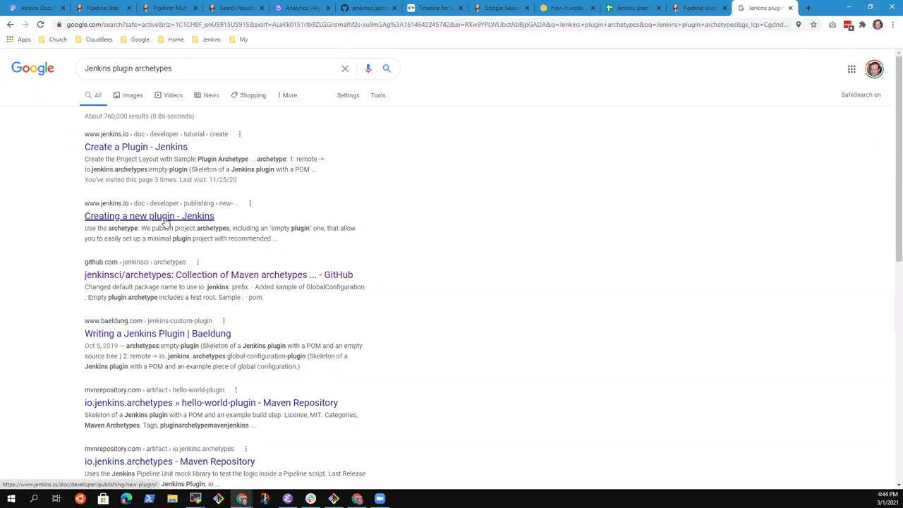
left_click(165, 224)
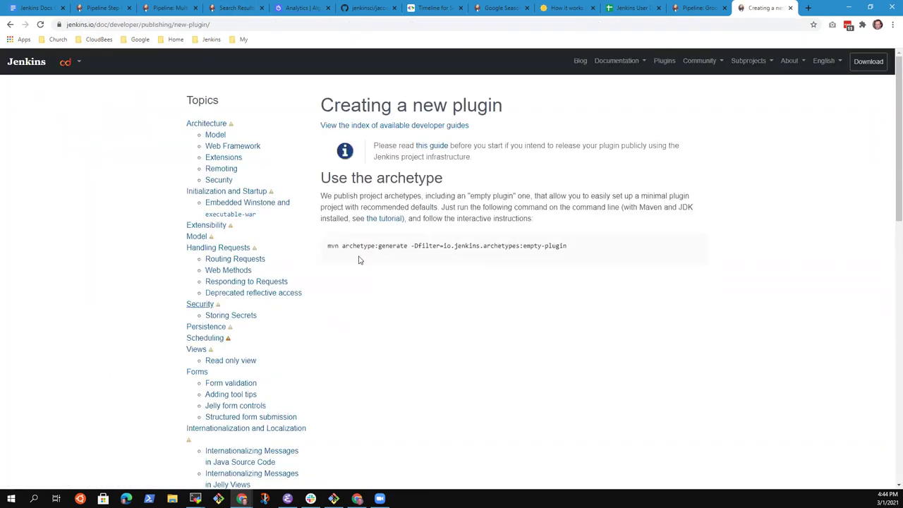
Select the mvn archetype:generate command on the Creating a new plugin page and bring MobaXterm forward.
left_click_drag(566, 245, 321, 246)
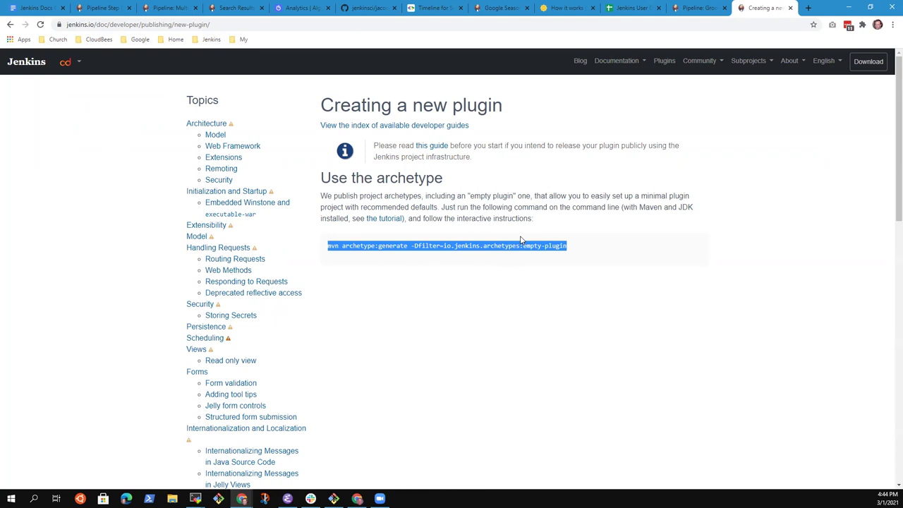
left_click(542, 246)
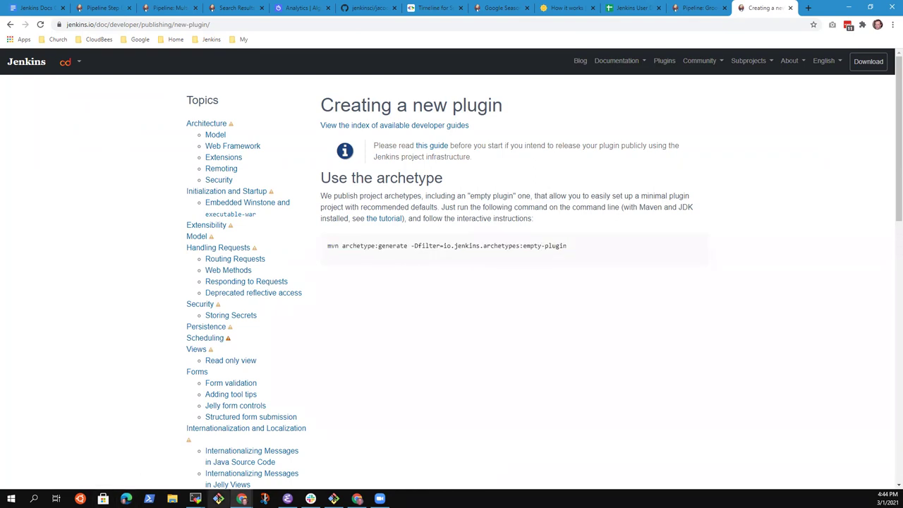
left_click_drag(335, 245, 520, 246)
left_click(329, 245, "shift")
left_click_drag(328, 245, 517, 244)
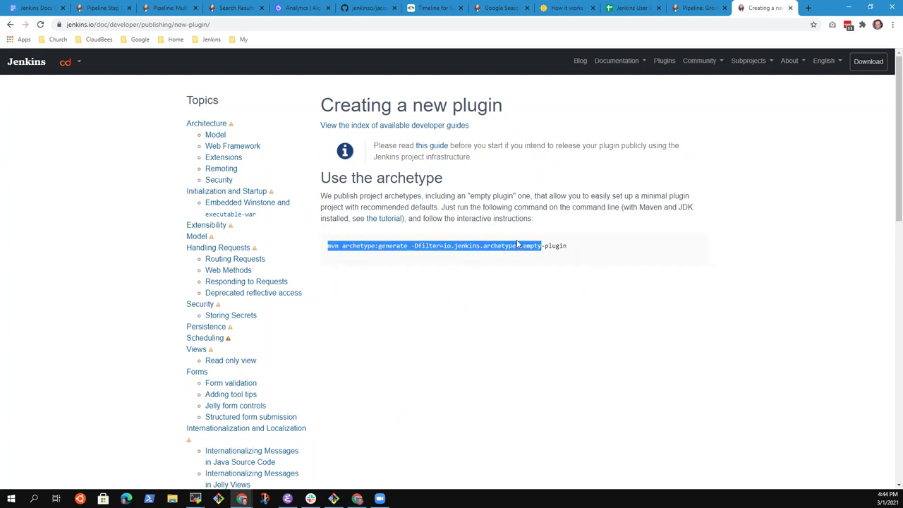
left_click(515, 246)
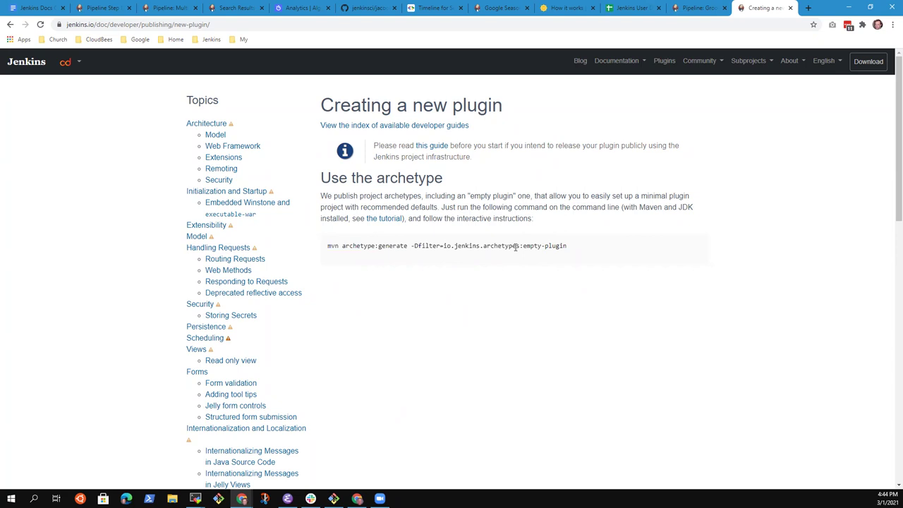
left_click_drag(520, 246, 324, 245)
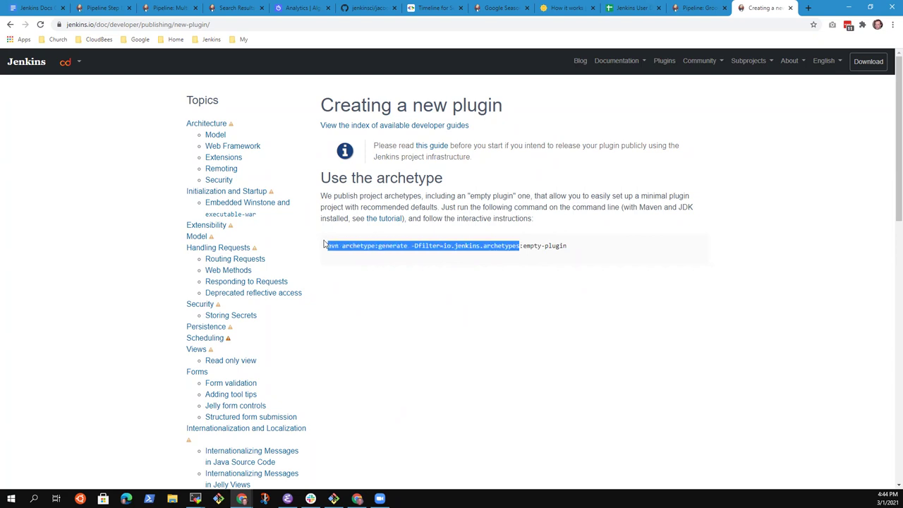
left_click(195, 499)
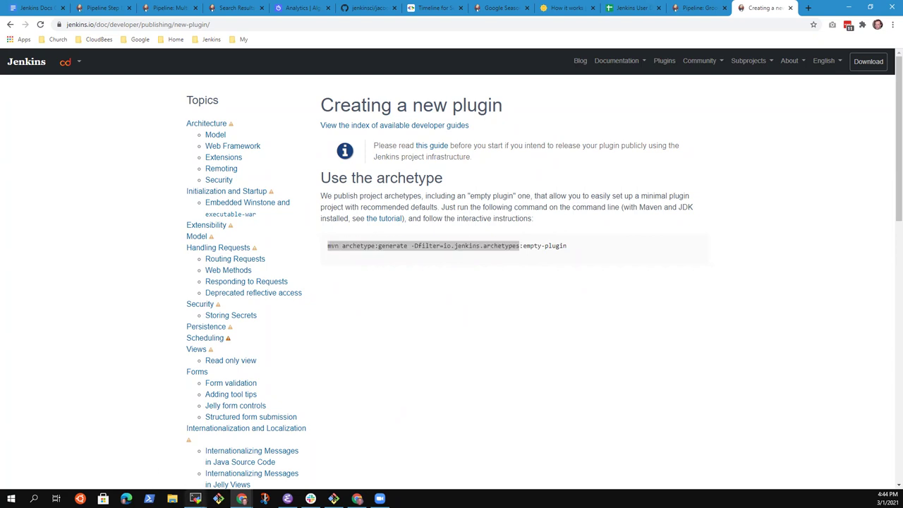
left_click(148, 448)
In ~/tmp, clear the screen, then create and enter a new archetype folder.
type("cd ~/tmp")
key("Return")
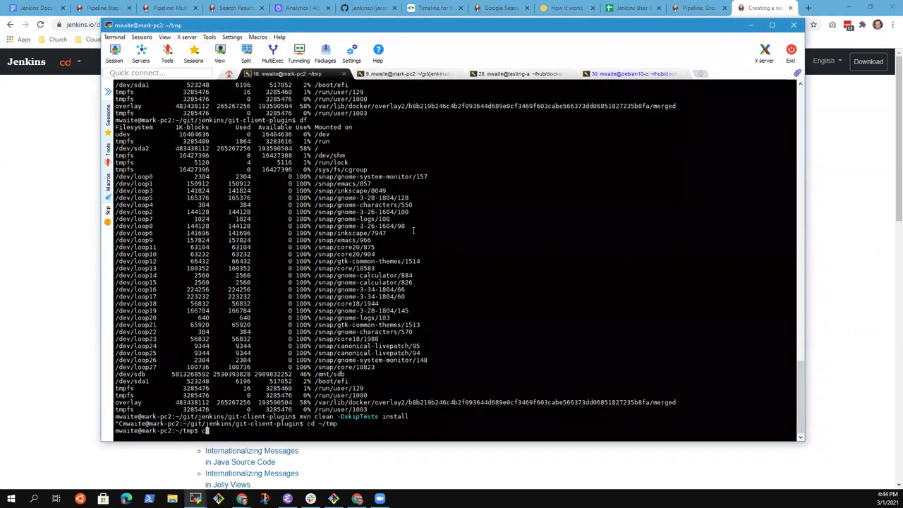
type("clear")
key("Return")
type("mkdi")
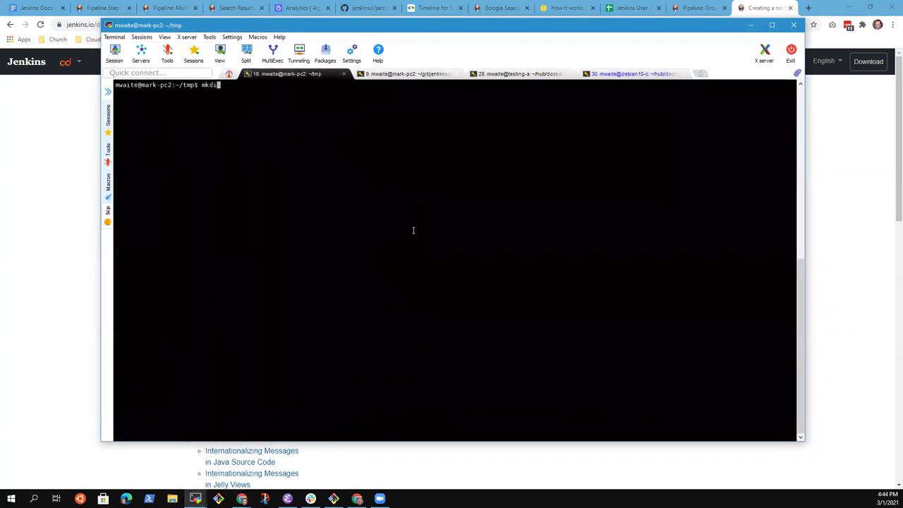
type("r archetype")
key("Return")
type("cd archetype/")
key("Return")
Run mvn archetype:generate with -Dfilter=io.jenkins.archetypes, then unfiltered, aborting the full archetype listing.
type("mvn archetype:generate -Dfilter=io.jenkins.archetypes")
key("Return")
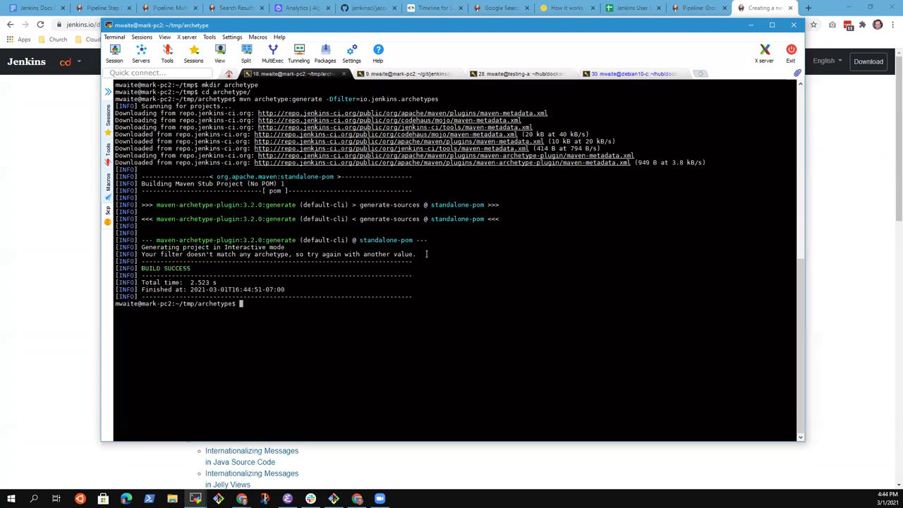
key("Up")
key("BackSpace")
key("BackSpace")
key("BackSpace")
key("BackSpace")
key("BackSpace")
key("BackSpace")
key("BackSpace")
key("BackSpace")
key("BackSpace")
key("BackSpace")
key("BackSpace")
key("BackSpace")
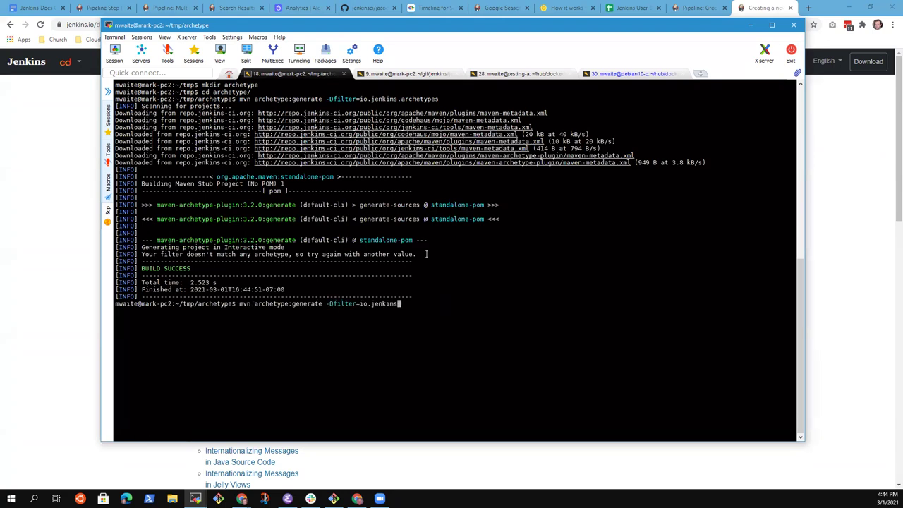
key("BackSpace")
key("BackSpace")
key("BackSpace")
key("BackSpace")
key("BackSpace")
key("BackSpace")
key("BackSpace")
key("BackSpace")
key("BackSpace")
key("BackSpace")
key("BackSpace")
key("BackSpace")
key("BackSpace")
key("BackSpace")
key("BackSpace")
key("BackSpace")
key("BackSpace")
key("BackSpace")
key("BackSpace")
key("Return")
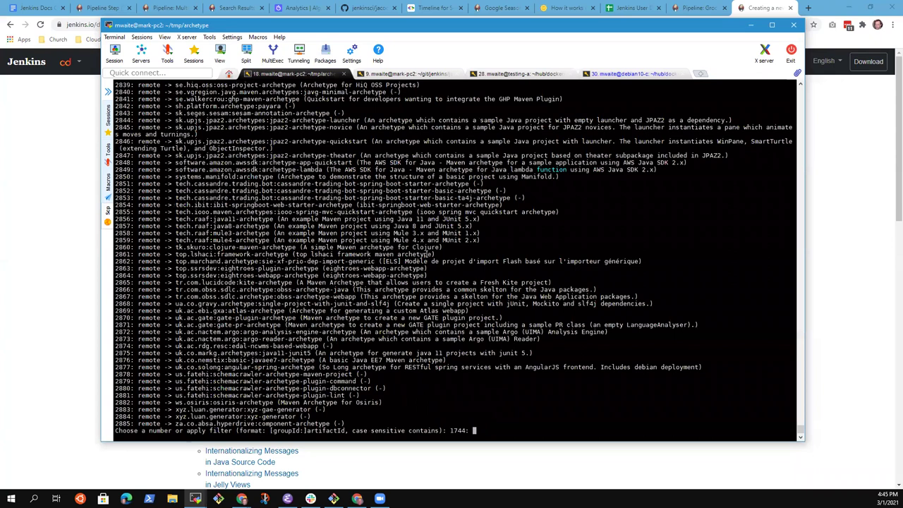
key("ctrl+c")
key("Return")
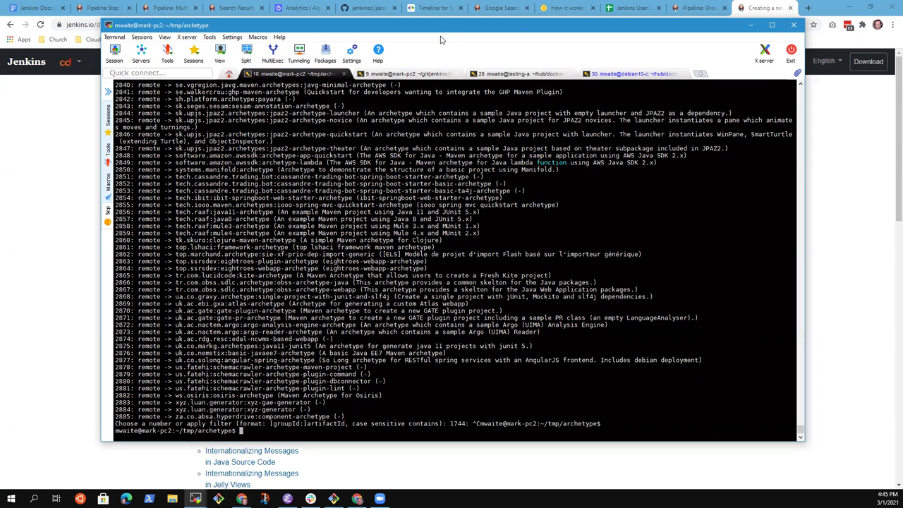
left_click(34, 285)
left_click_drag(567, 250, 328, 248)
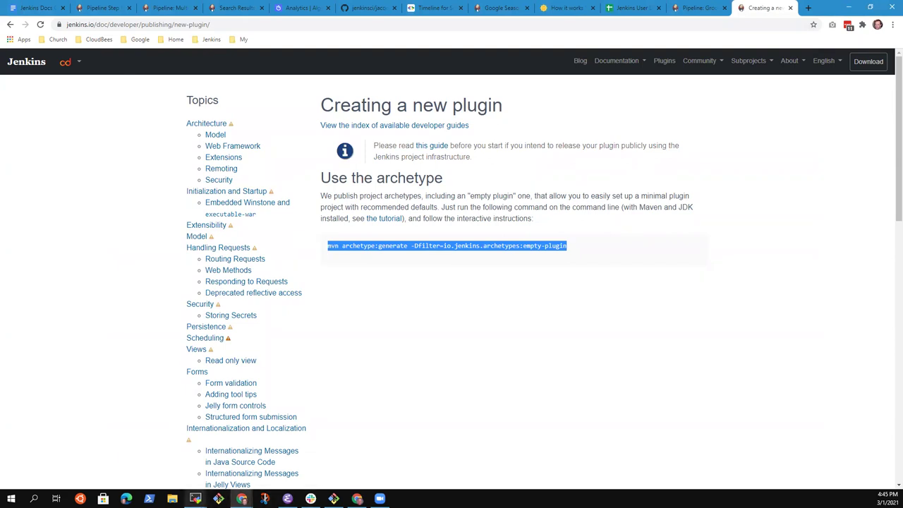
Paste the page's full mvn archetype command at the terminal prompt and trim its trailing character.
mouse_move(195, 499)
left_click(146, 449)
right_click(354, 284)
key("BackSpace")
key("BackSpace")
key("BackSpace")
key("BackSpace")
key("BackSpace")
key("BackSpace")
key("BackSpace")
key("BackSpace")
key("BackSpace")
key("BackSpace")
key("BackSpace")
key("BackSpace")
Rerun mvn archetype:generate with filter io.jenkins.archetypes:*, then with io.jenkins.archetypes: to list five archetypes.
type("*")
key("Return")
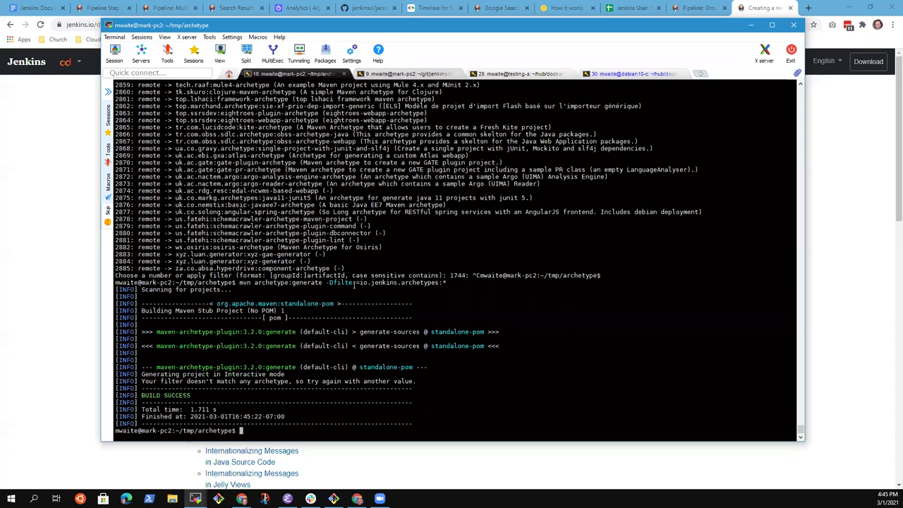
key("Up")
key("BackSpace")
key("BackSpace")
type(":")
key("Return")
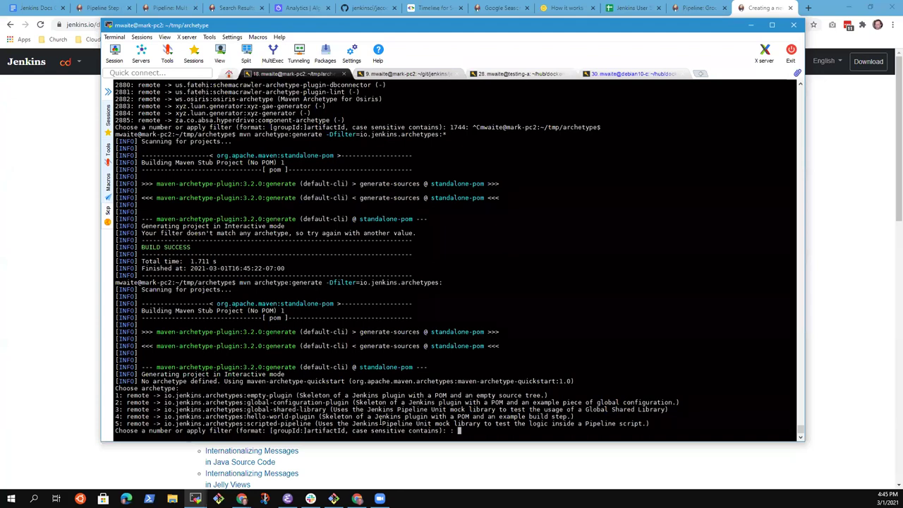
Choose archetype option 5 (scripted-pipeline), version 1.8, and enter artifactId my-scripted-pipeline.
type("5")
key("Return")
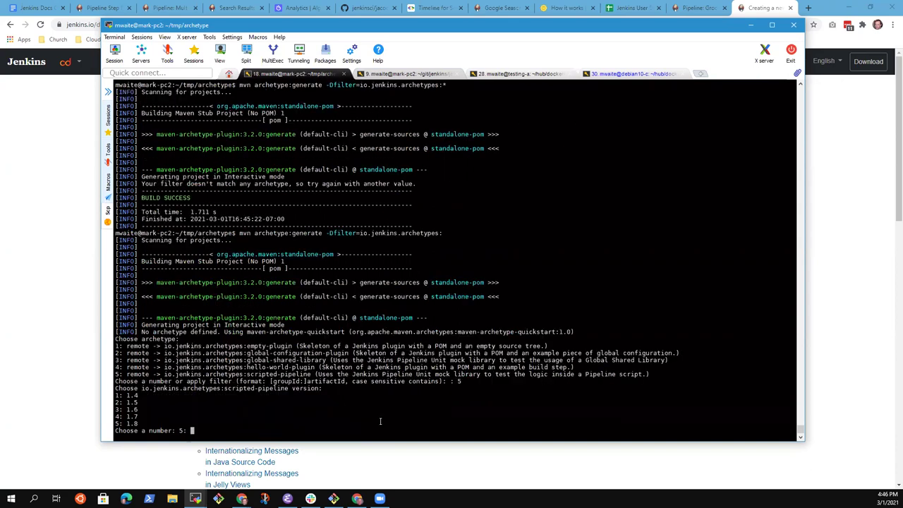
type("5")
key("Return")
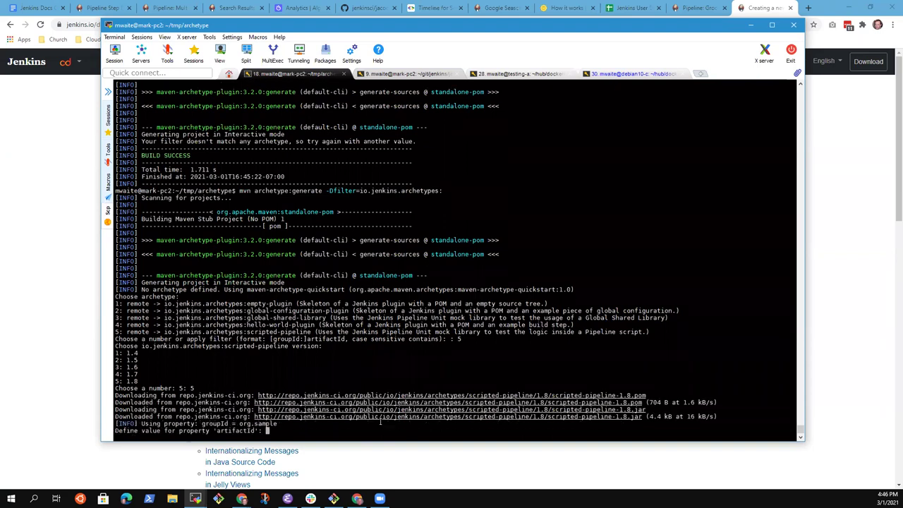
type("my-scripted-pipeline")
Generate the my-scripted-pipeline project, then git init, stage all files, and check git status.
key("Return")
key("Return")
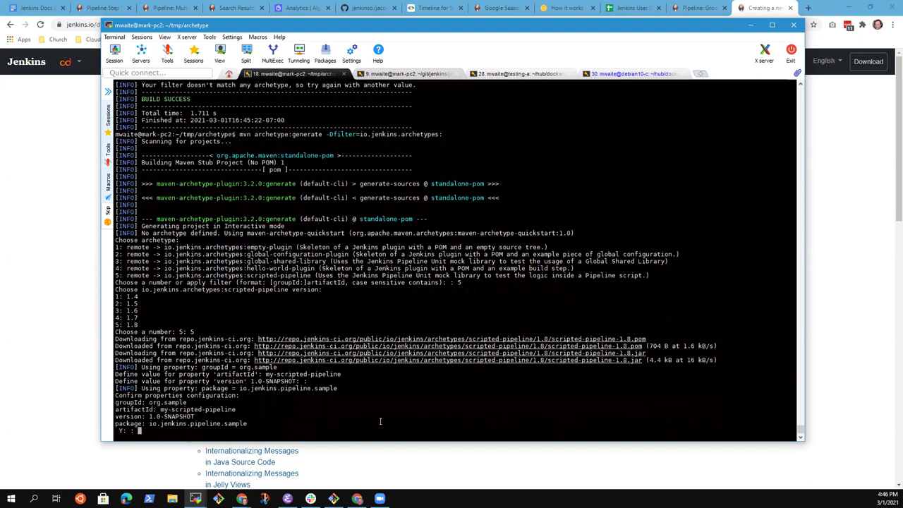
key("Return")
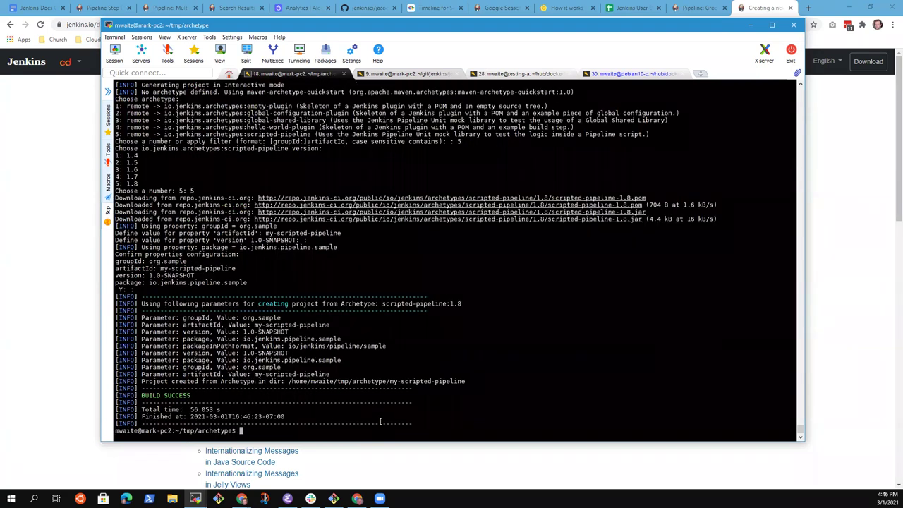
type("git init")
key("Return")
type("git add .")
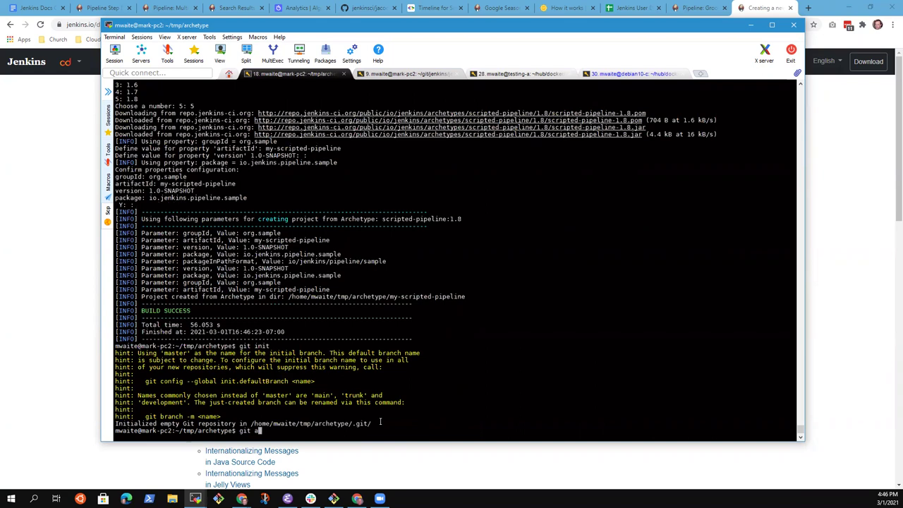
key("Return")
type("git status")
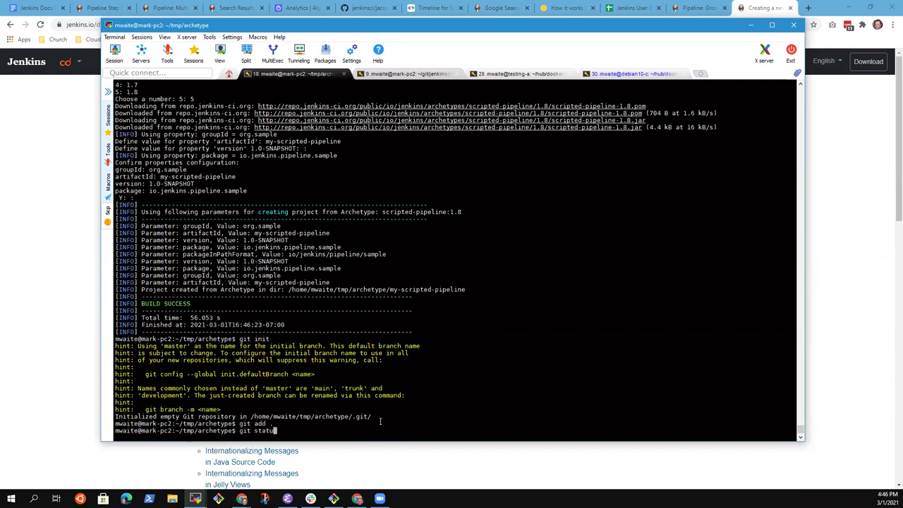
key("Return")
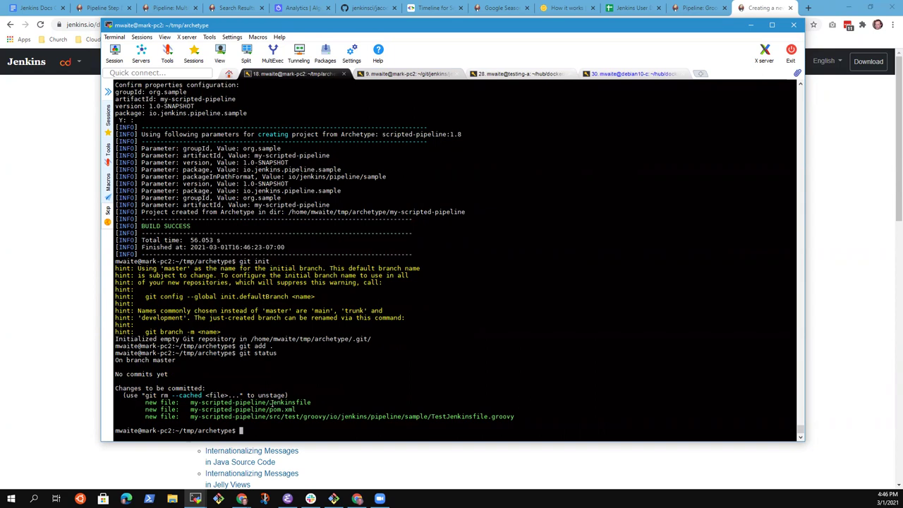
Open TestJenkinsfile.groovy in vi, look through it, and quit back to the shell.
double_click(445, 416)
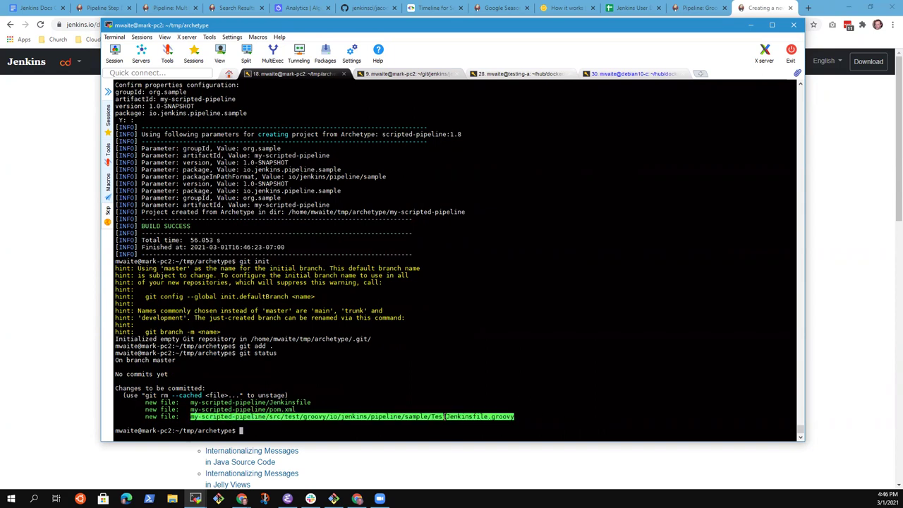
type("vi")
right_click(486, 364)
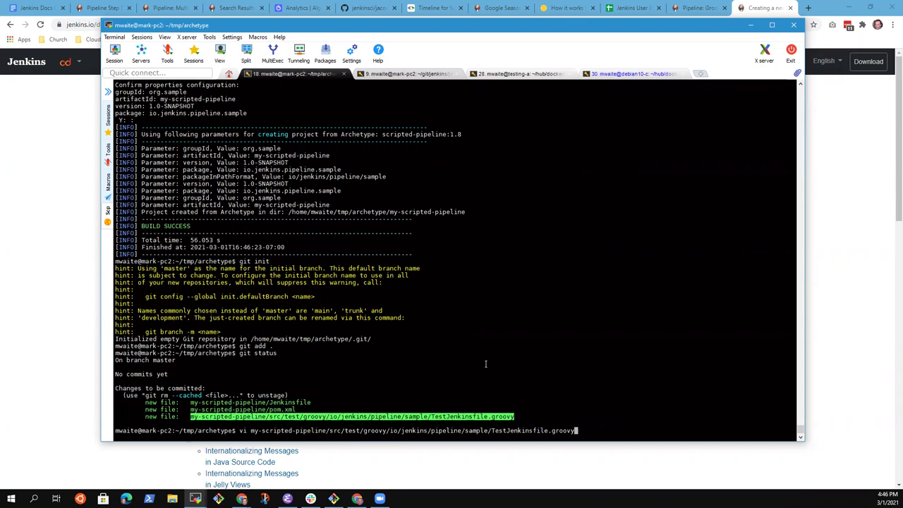
key("Return")
key("shift+g")
key("braceleft")
key("braceleft")
type(":q")
key("Return")
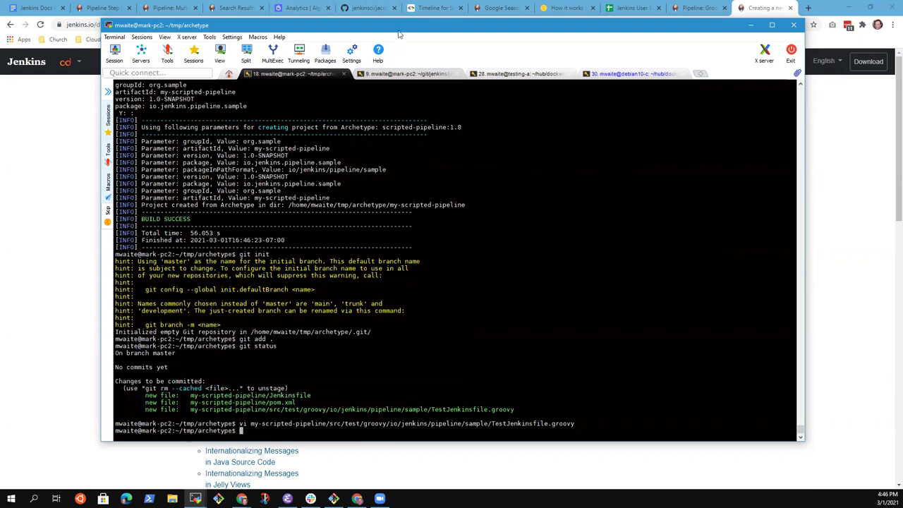
key("Up")
key("ctrl+c")
Delete all generated files and the .git repository with rm -rf.
type("rm -rf *")
key("Return")
type("rm -rf .")
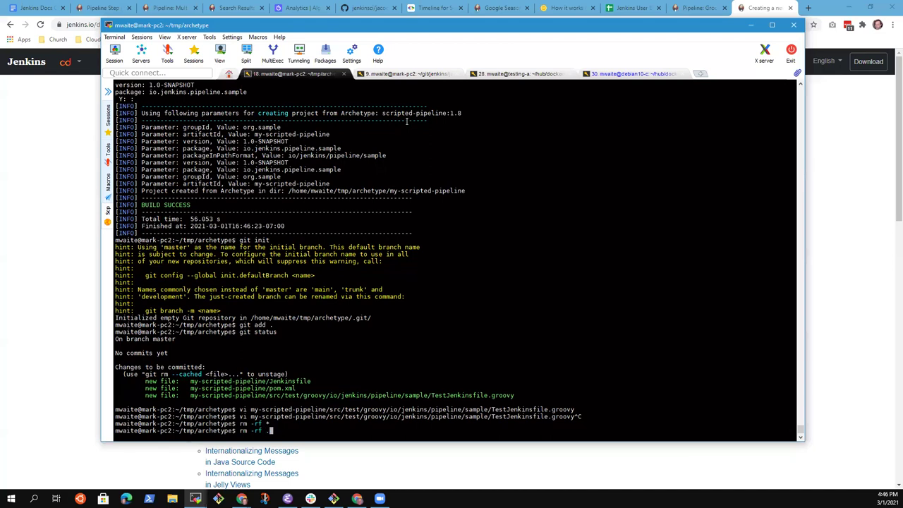
type("git")
key("Return")
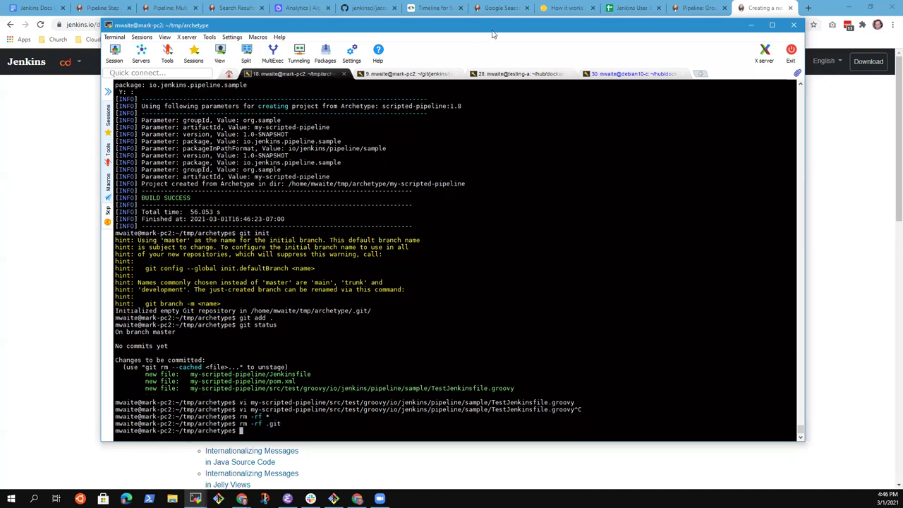
Select the mvn archetype command on the Creating a new plugin page in Chrome.
key("alt+Tab")
triple_click(531, 264)
left_click_drag(328, 245, 577, 258)
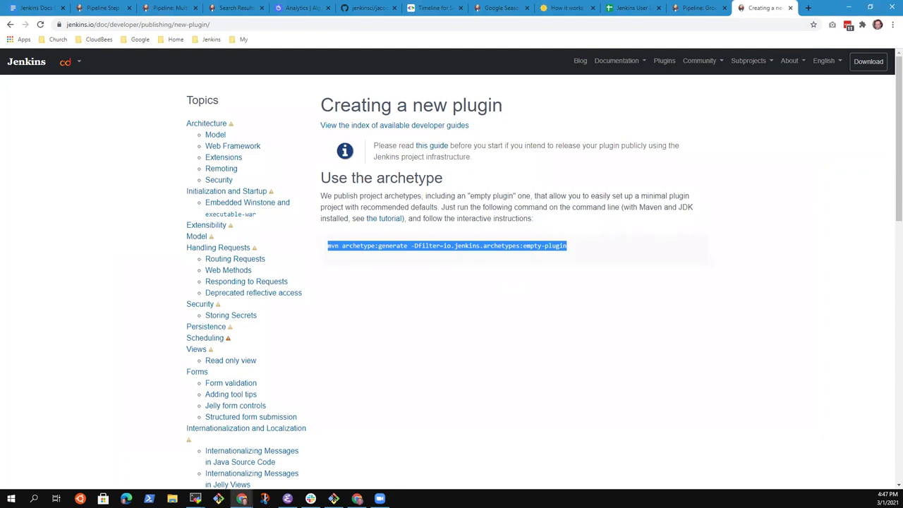
In ~/git/jenkins/git-plugin, list all tracked help.html files with git ls-files -- *help.html.
key("alt+Tab")
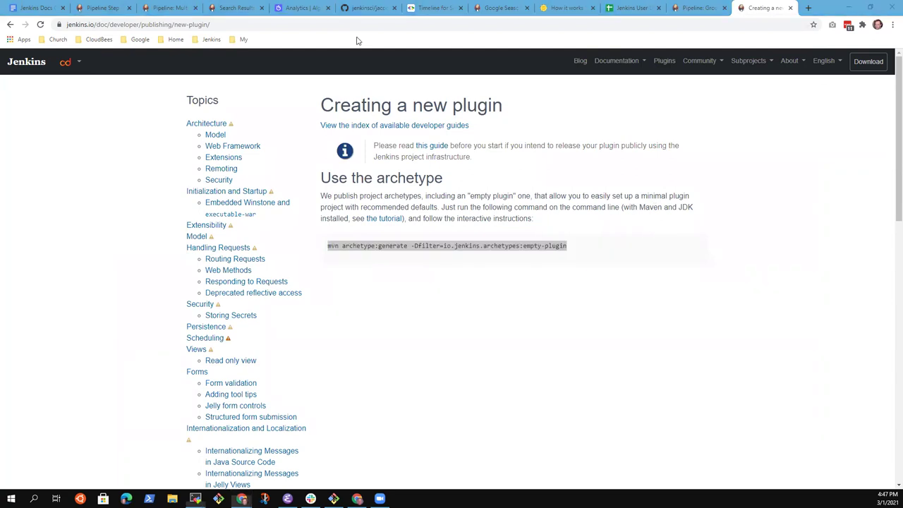
type("cd ~/git")
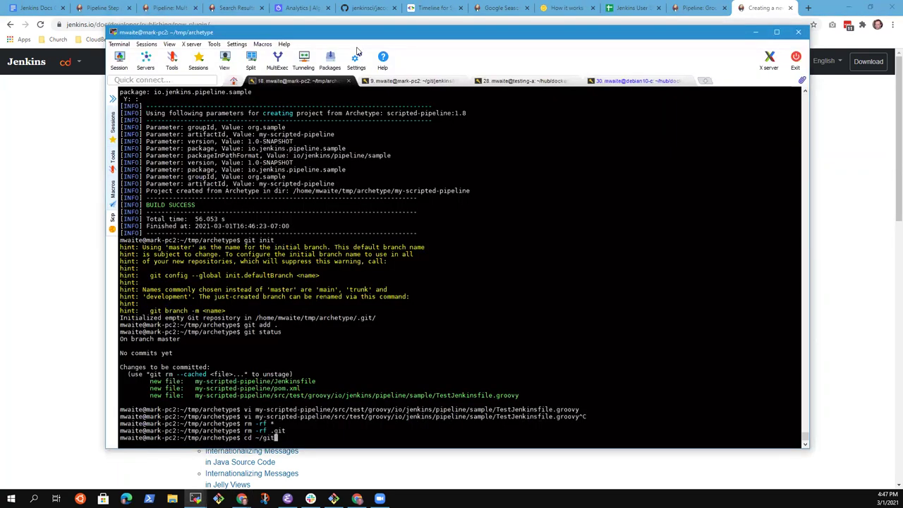
type("/jenkins/git-")
key("Tab")
key("Return")
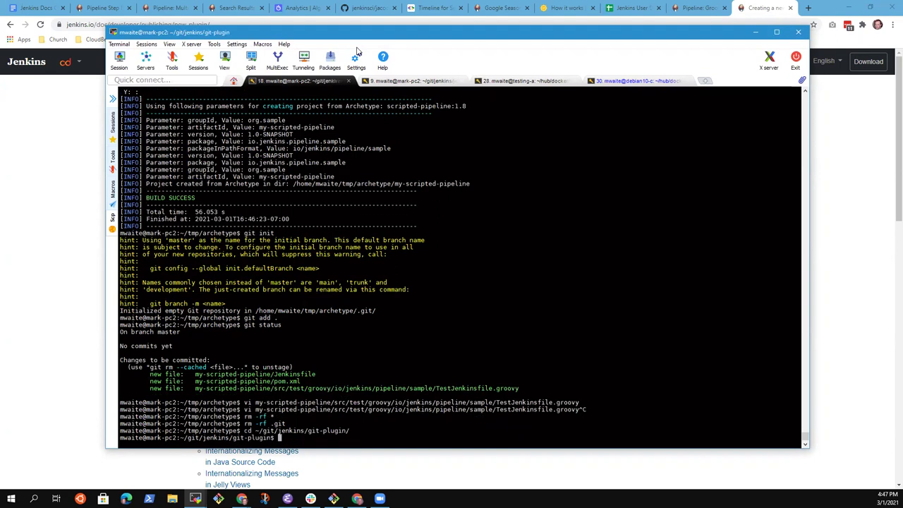
type("git ls-files")
type(" -- *index.ht")
key("BackSpace")
key("BackSpace")
key("BackSpace")
key("BackSpace")
key("BackSpace")
key("BackSpace")
key("BackSpace")
key("BackSpace")
type("help.html")
key("Return")
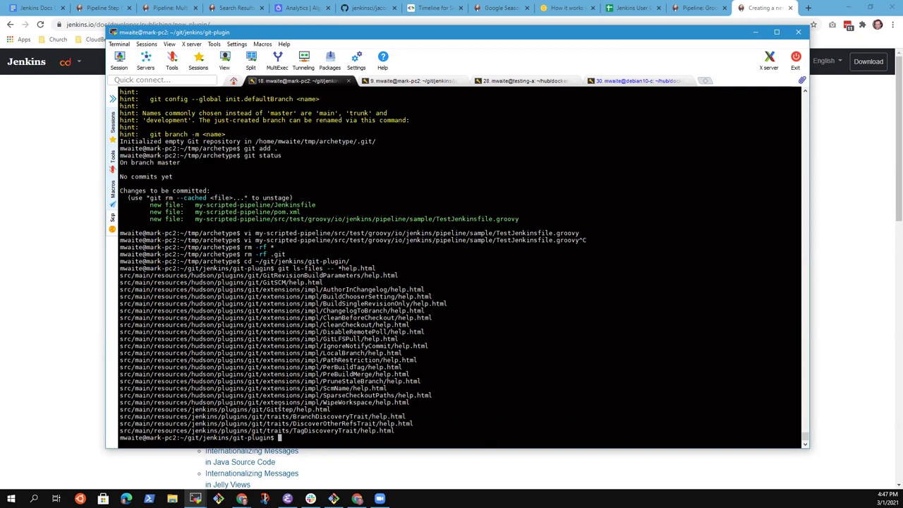
Select the GitStep and GitSCM help.html paths from the listing and type vi.
left_click_drag(292, 409, 275, 416)
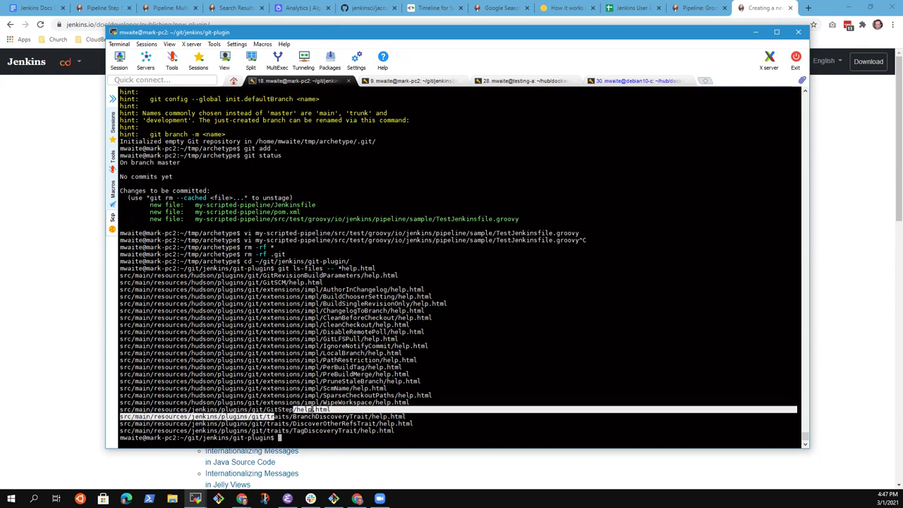
double_click(265, 409)
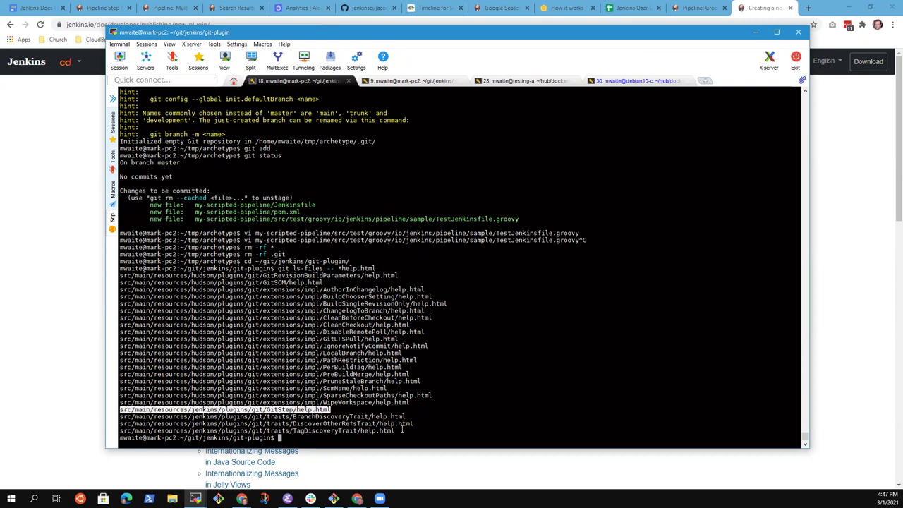
left_click(350, 352)
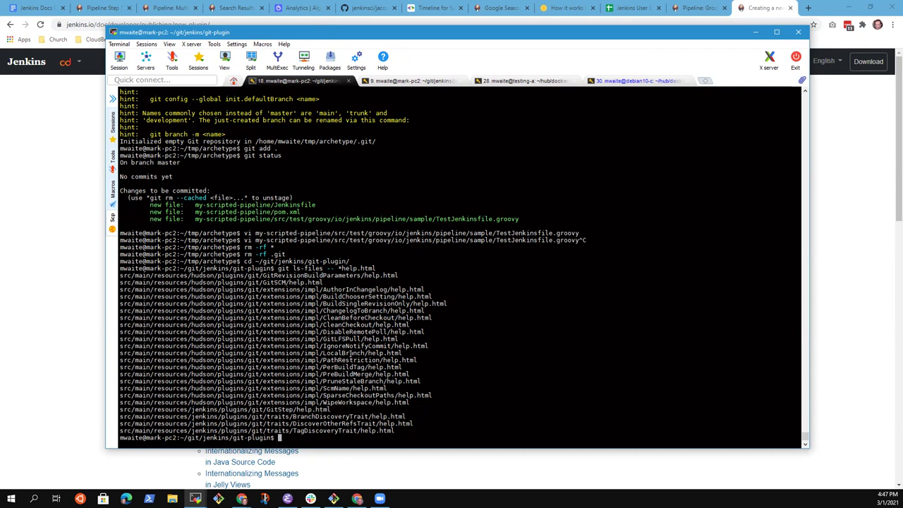
double_click(287, 282)
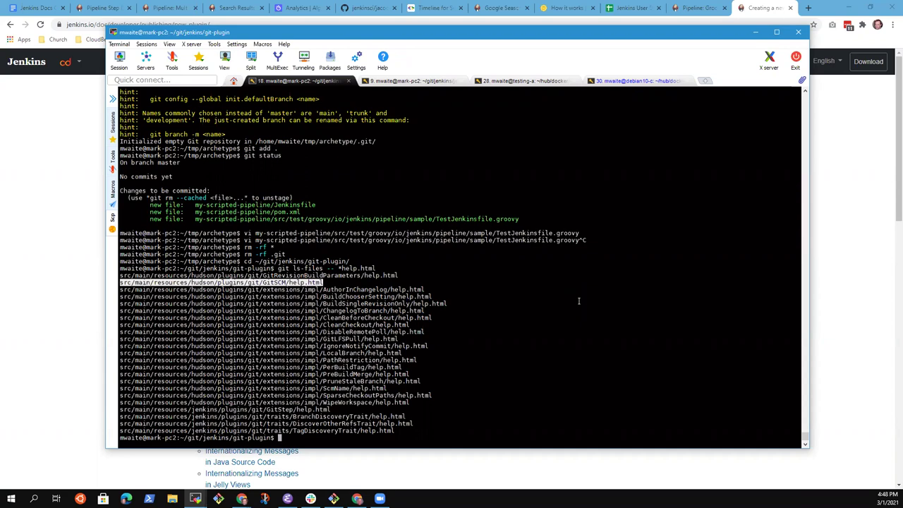
type("vi")
Open GitStep help.html in vi, highlight its description, then return to Chrome's Creating a new plugin tab.
double_click(296, 410)
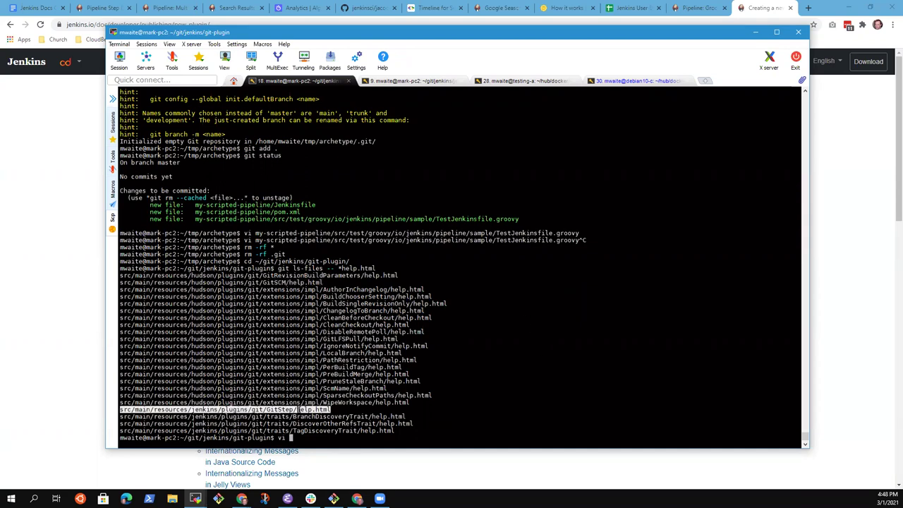
right_click(480, 237)
key("Return")
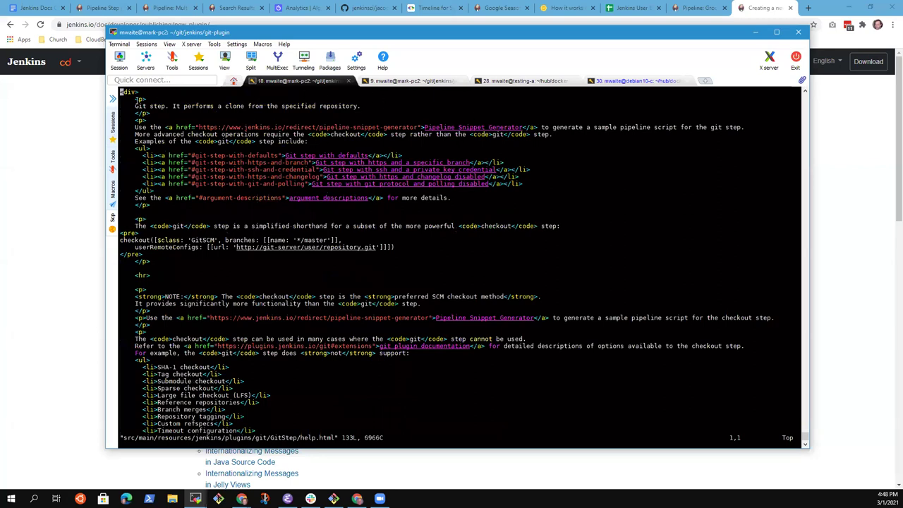
left_click_drag(135, 106, 345, 106)
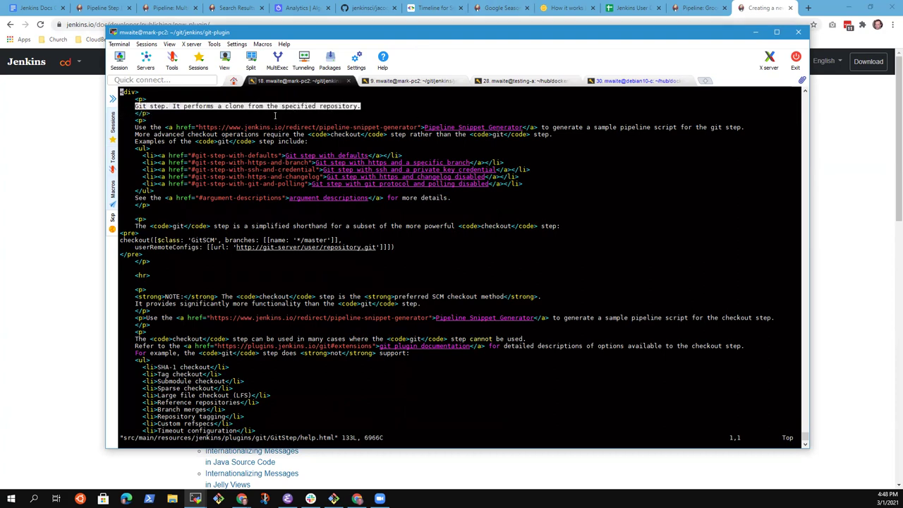
left_click(808, 8)
left_click(691, 8)
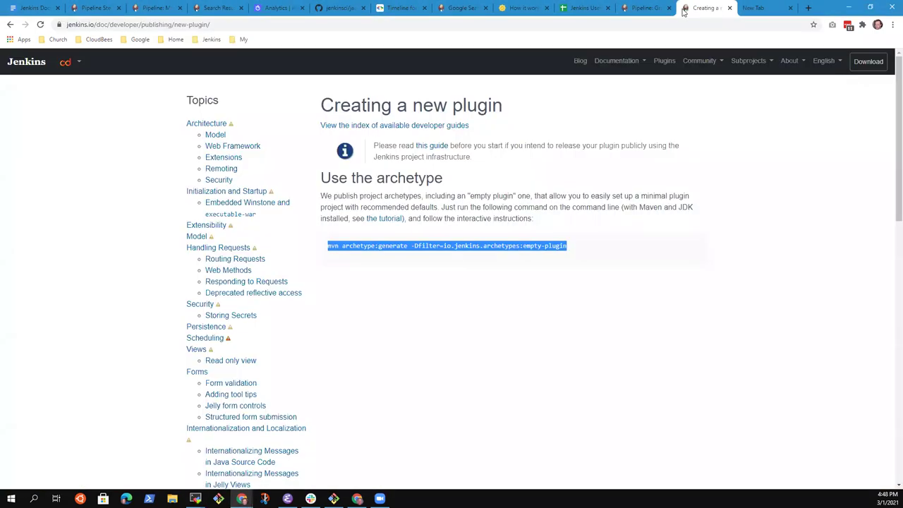
Find git in the Pipeline Steps Reference and read the Git plugin's git step description.
left_click(646, 7)
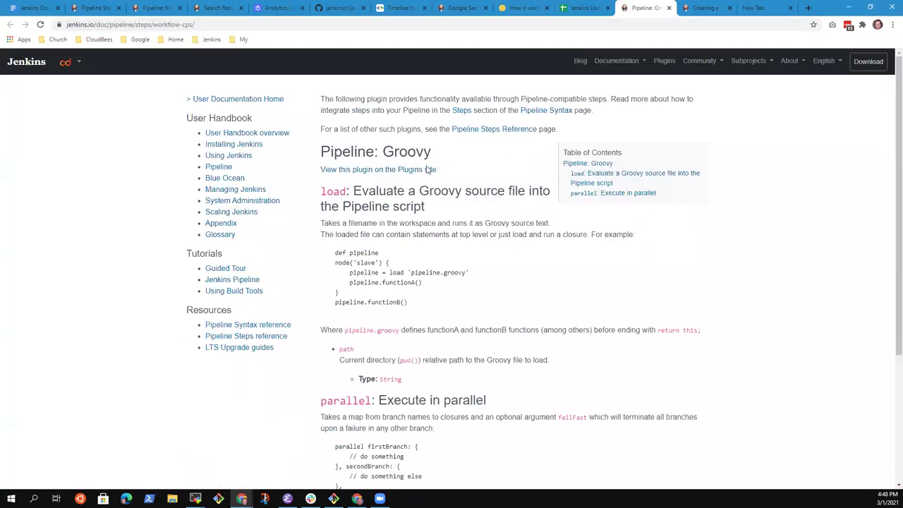
left_click(517, 129)
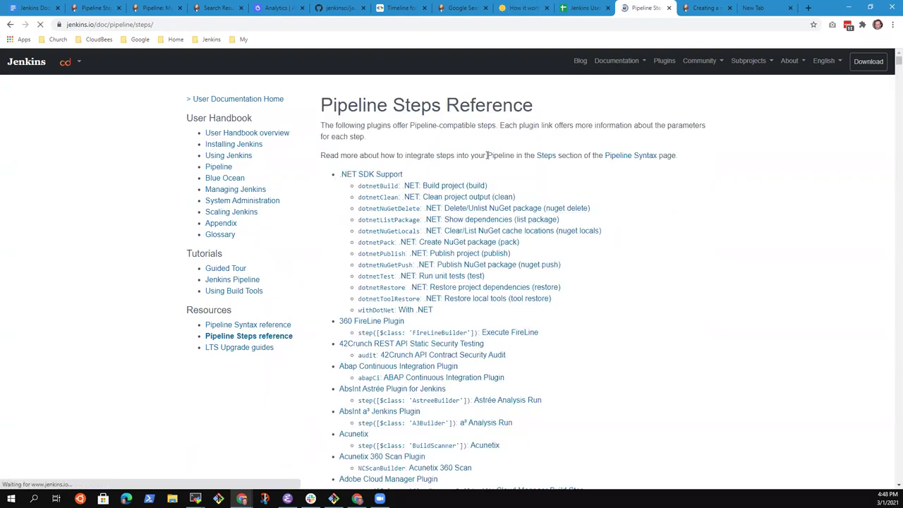
type("git:")
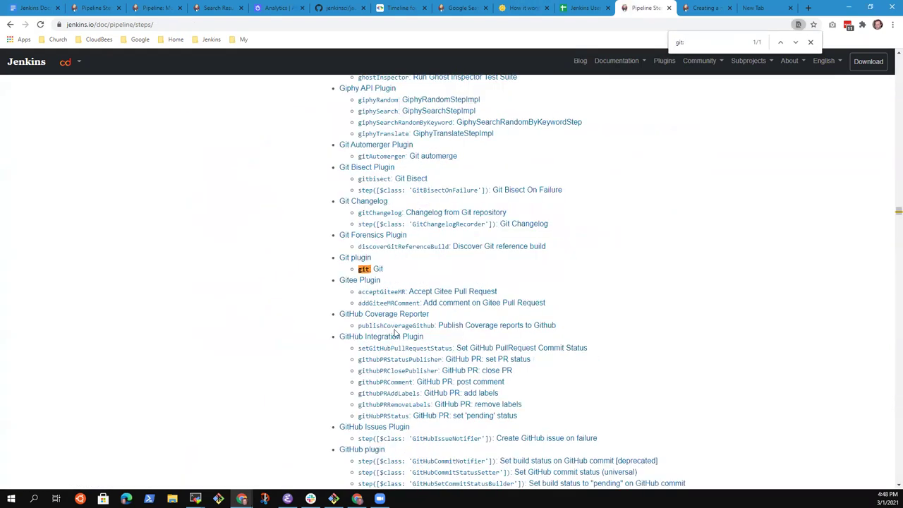
left_click(358, 269)
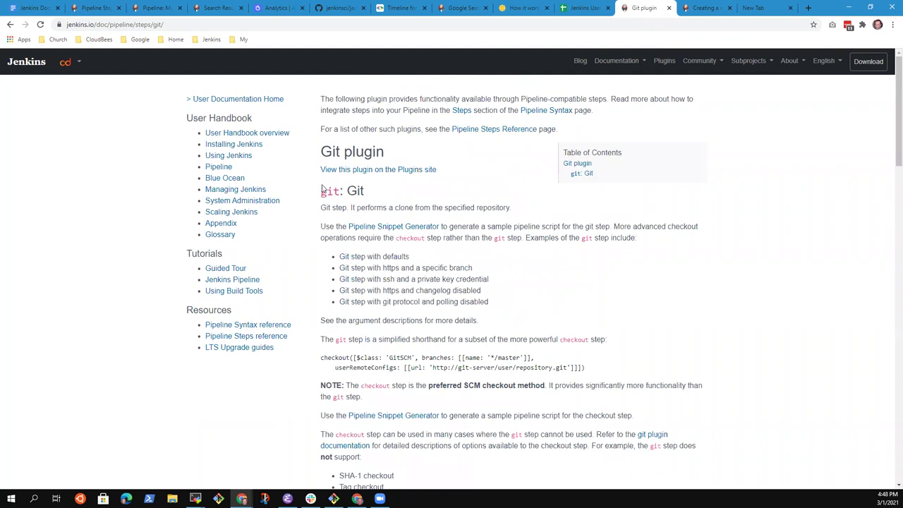
left_click_drag(514, 210, 315, 211)
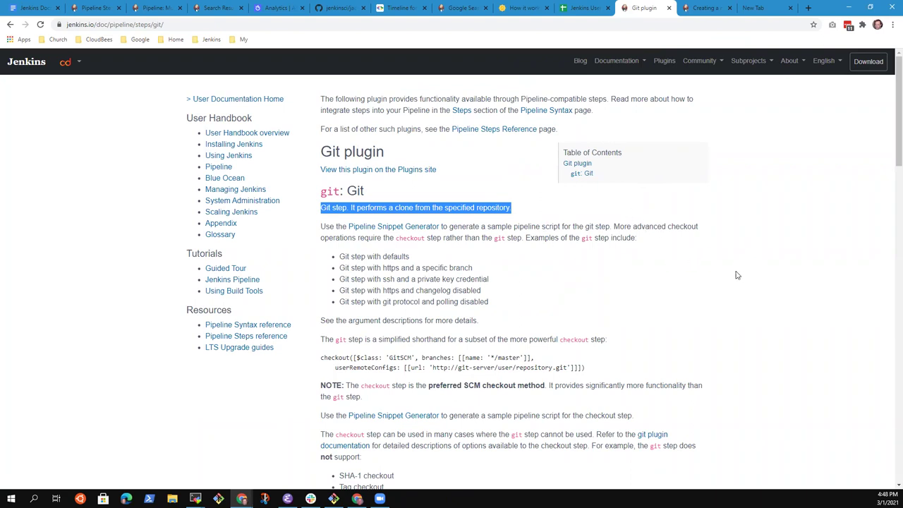
left_click(762, 165)
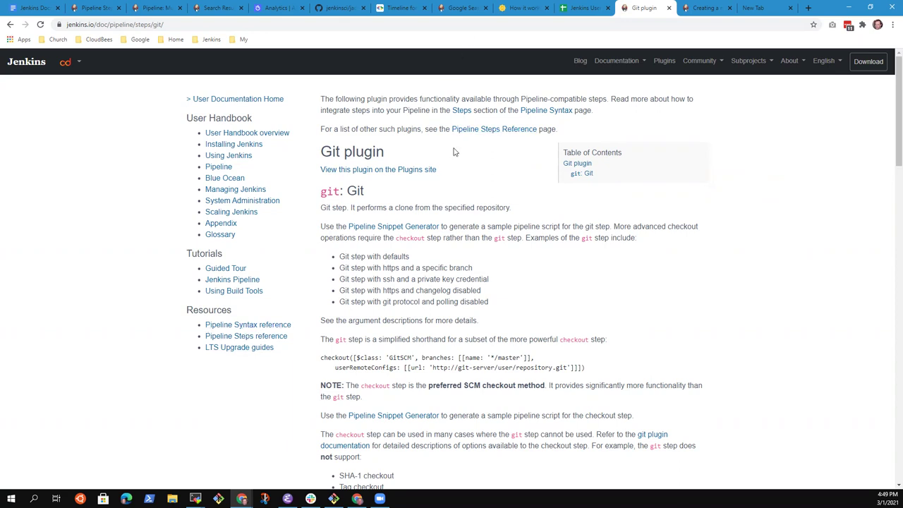
Glance at the .NET SDK Support steps page, then select timestamp cell A1054 in the feedback sheet.
left_click(491, 134)
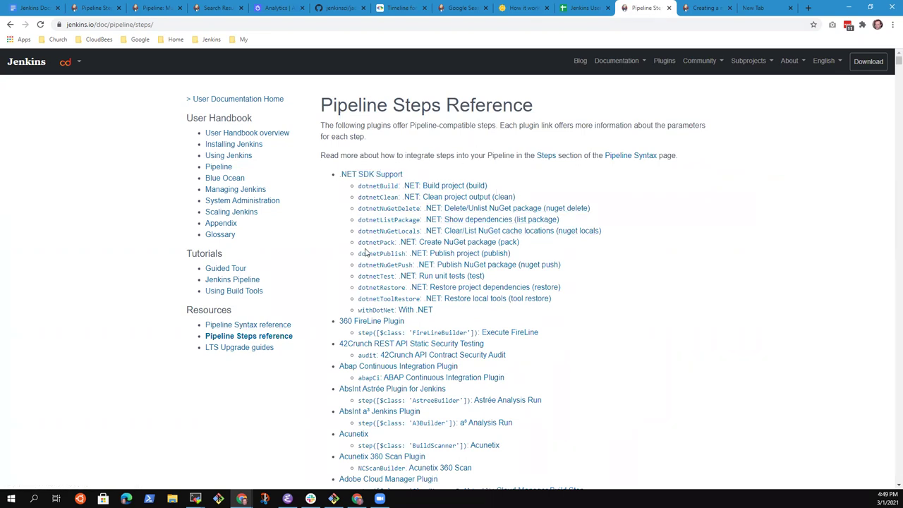
left_click(375, 176)
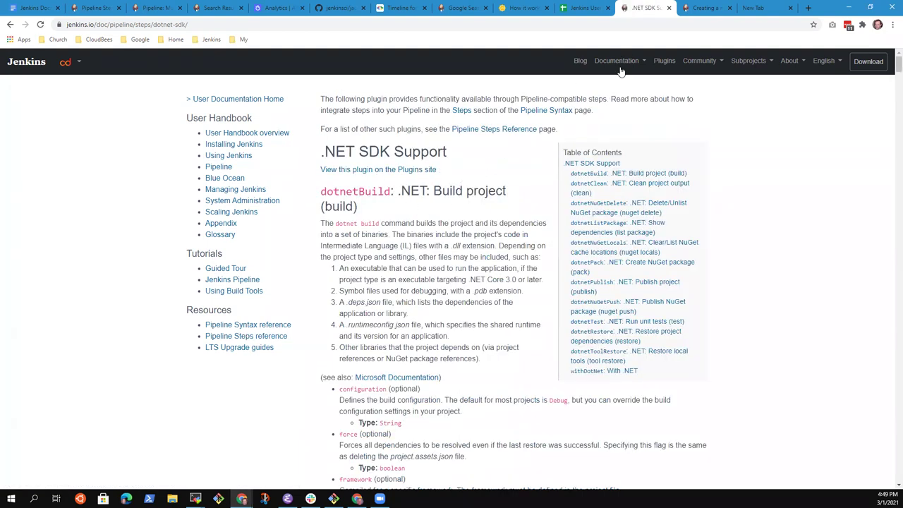
left_click(452, 131)
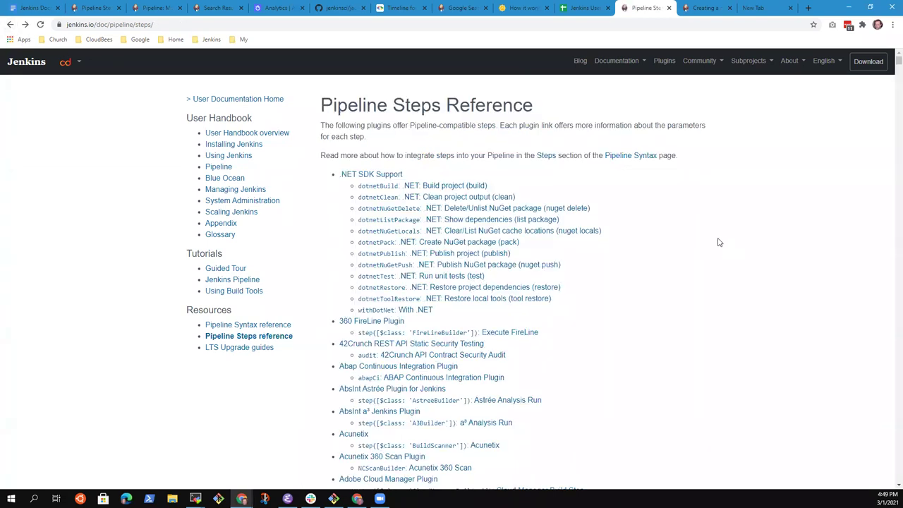
left_click(580, 9)
left_click(40, 413)
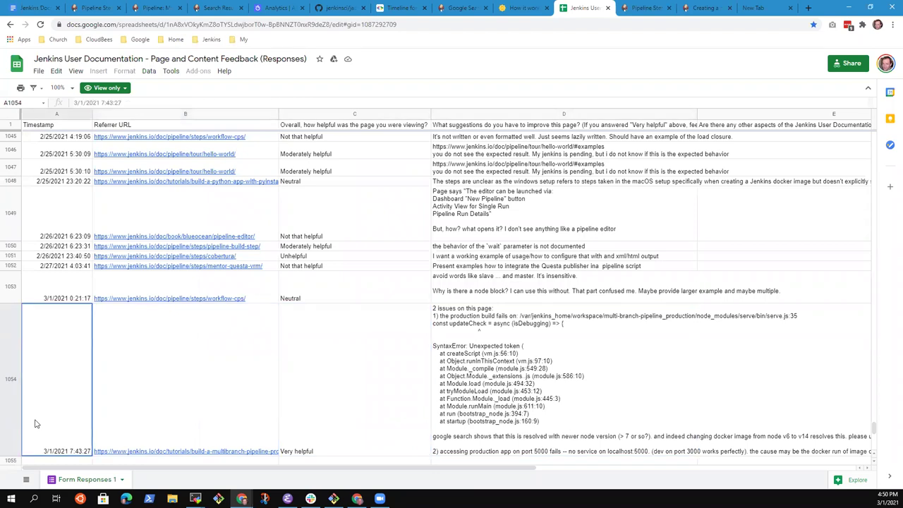
Move to the referrer URL in B1054, then go back to the Creating a new plugin page.
key("Right")
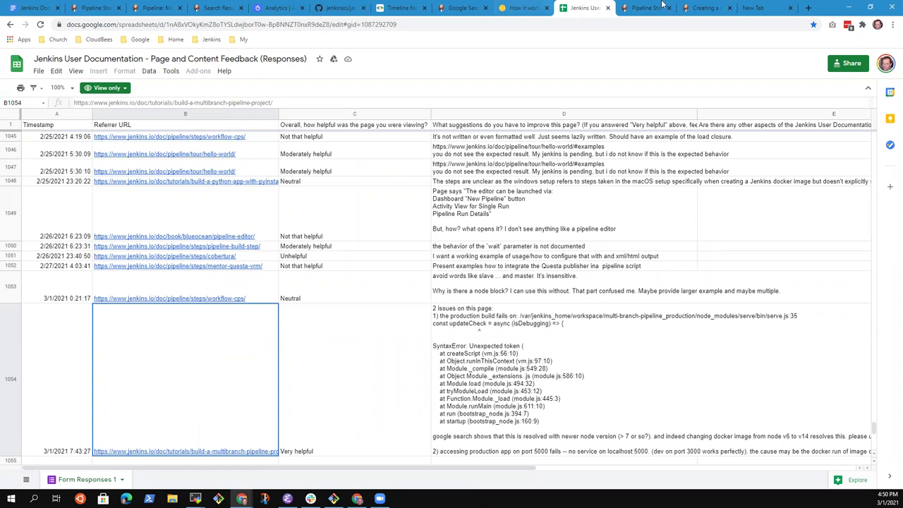
left_click(758, 8)
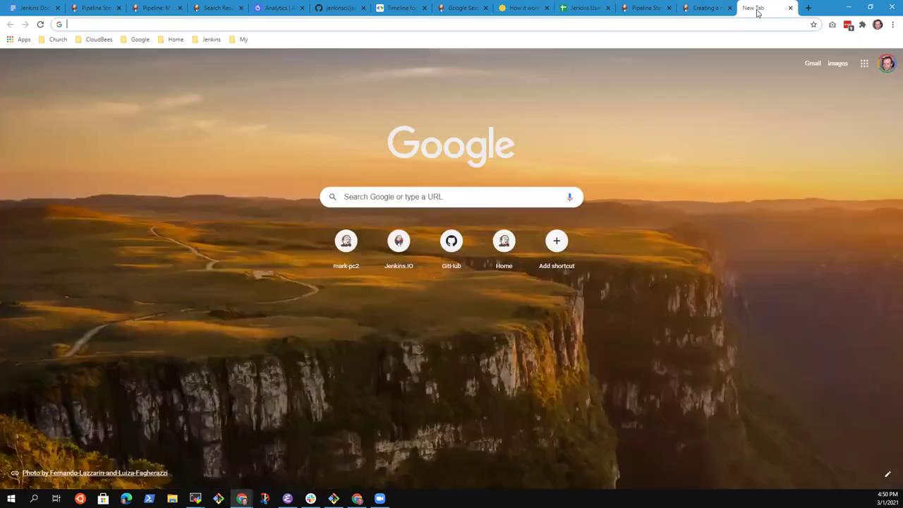
left_click(702, 8)
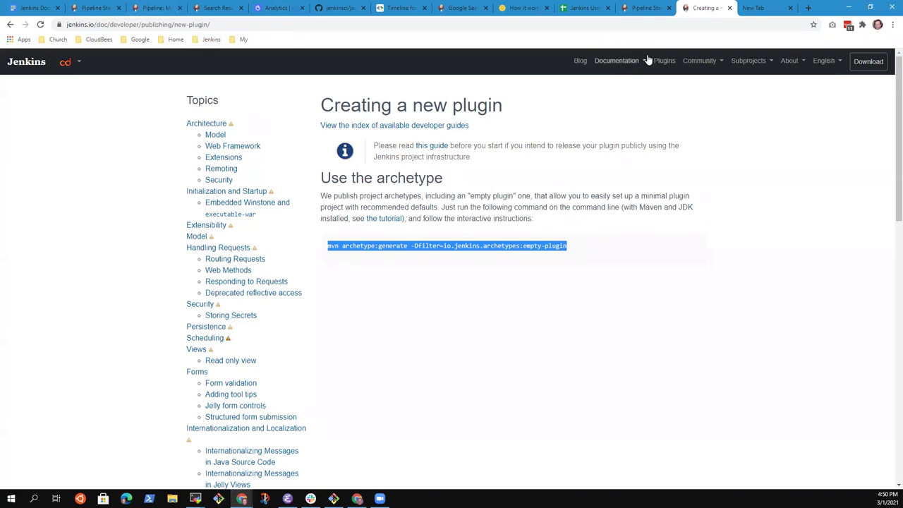
Navigate Documentation > Jenkins Pipeline > Pipeline Steps reference and open the git step page.
left_click(666, 65)
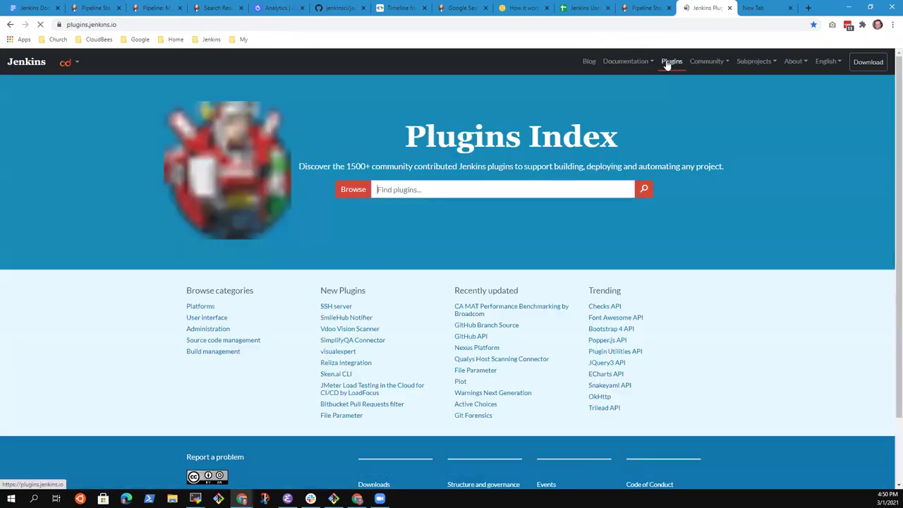
left_click(628, 62)
left_click(632, 110)
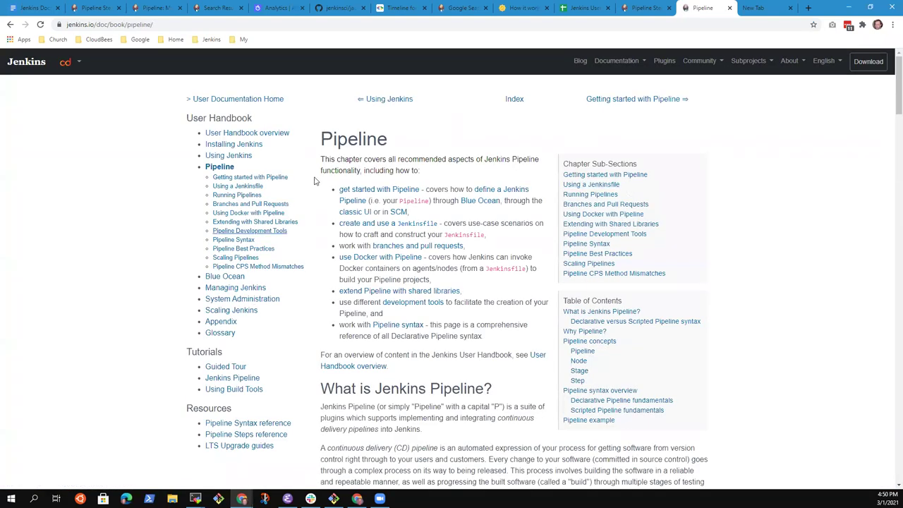
left_click(220, 437)
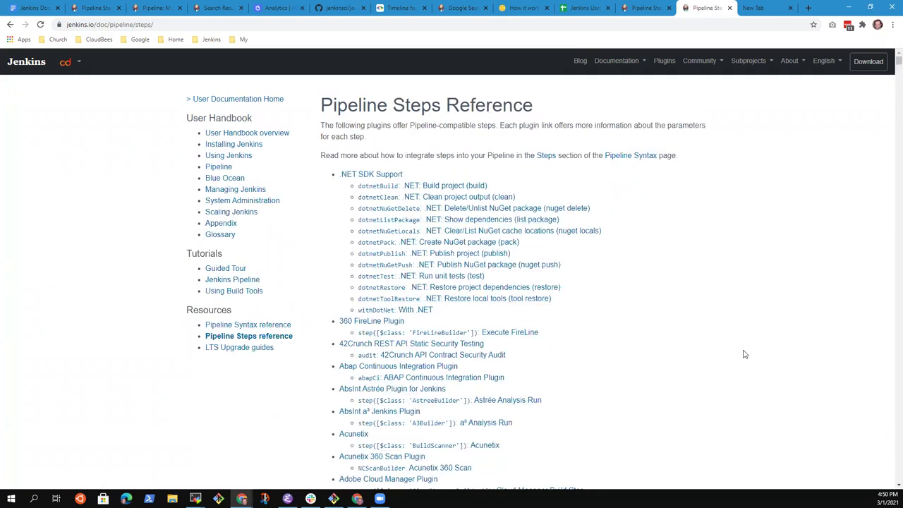
key("ctrl+f")
type("git:")
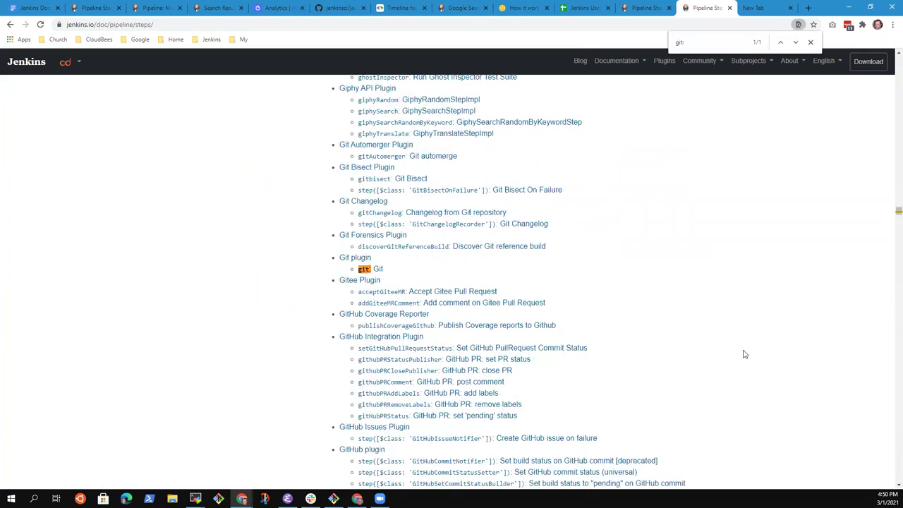
left_click(364, 270)
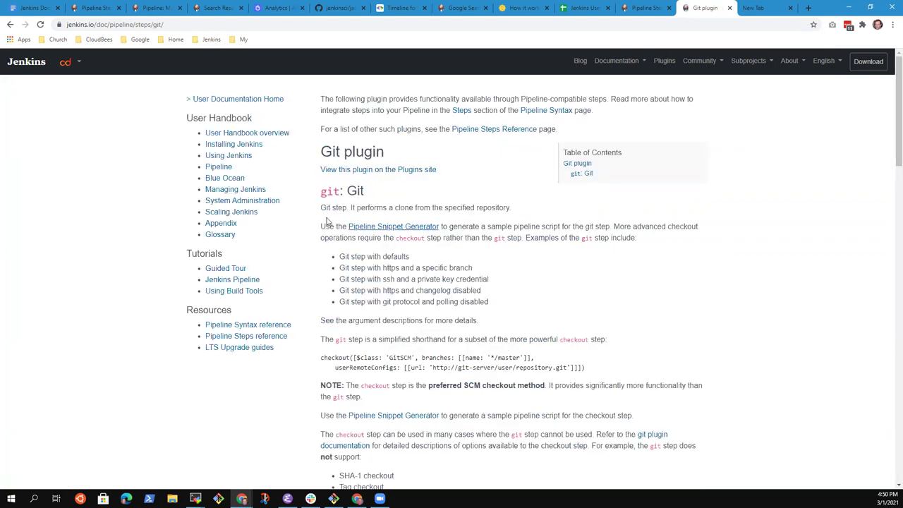
Highlight the git shorthand checkout example and the sentence recommending the Snippet Generator.
left_click_drag(327, 339, 579, 368)
left_click(611, 276)
left_click_drag(640, 203, 702, 221)
left_click(605, 265)
scroll(286, 389, "down", 2)
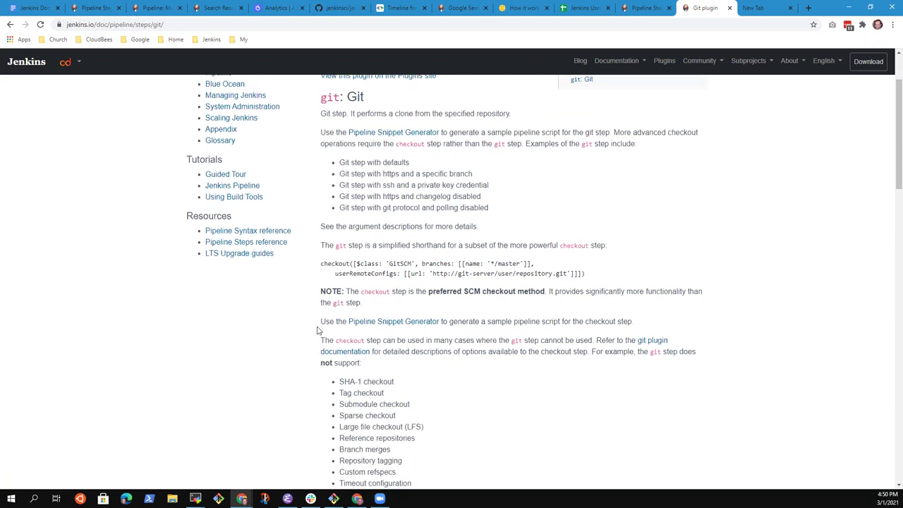
left_click_drag(320, 322, 633, 322)
Highlight the Snippet Generator example caption and follow the Pipeline Snippet Generator link.
scroll(593, 312, "down", 2)
scroll(593, 312, "down", 2)
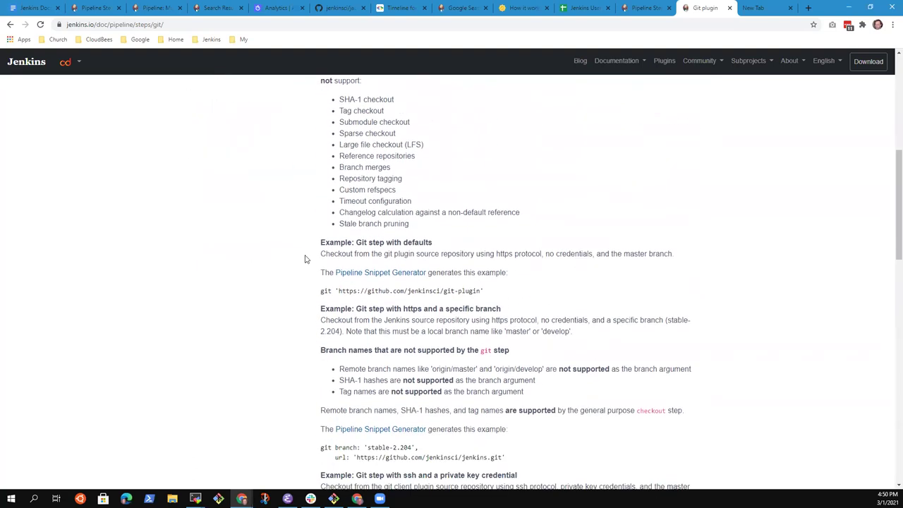
left_click_drag(319, 274, 532, 276)
left_click(514, 317)
scroll(485, 349, "down", 3)
left_click_drag(320, 194, 513, 201)
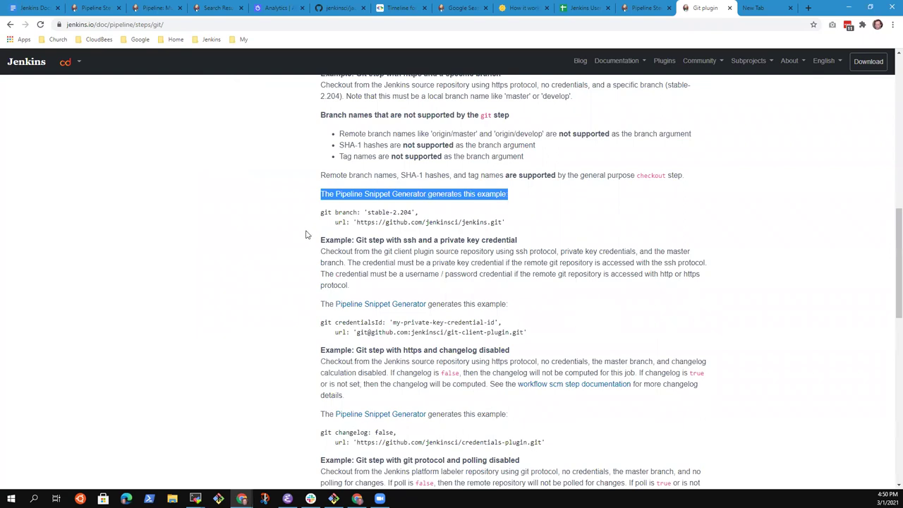
left_click(569, 213)
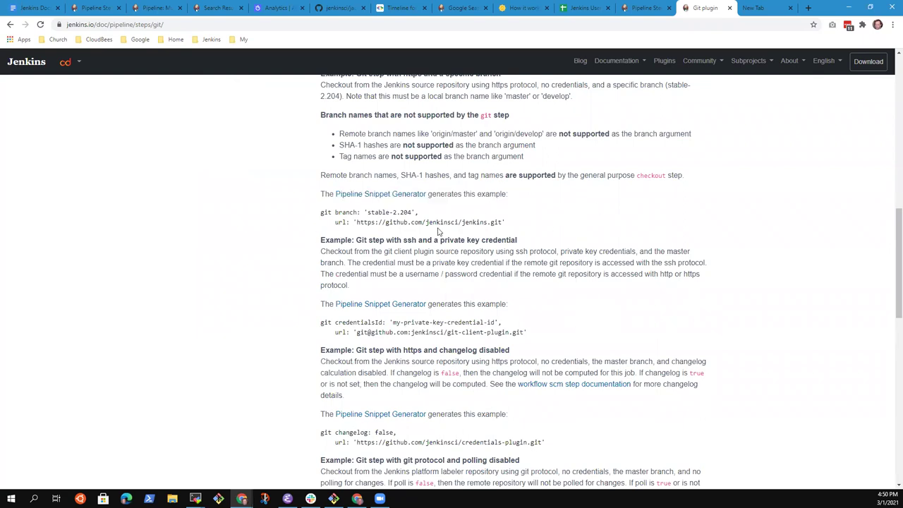
left_click(385, 199)
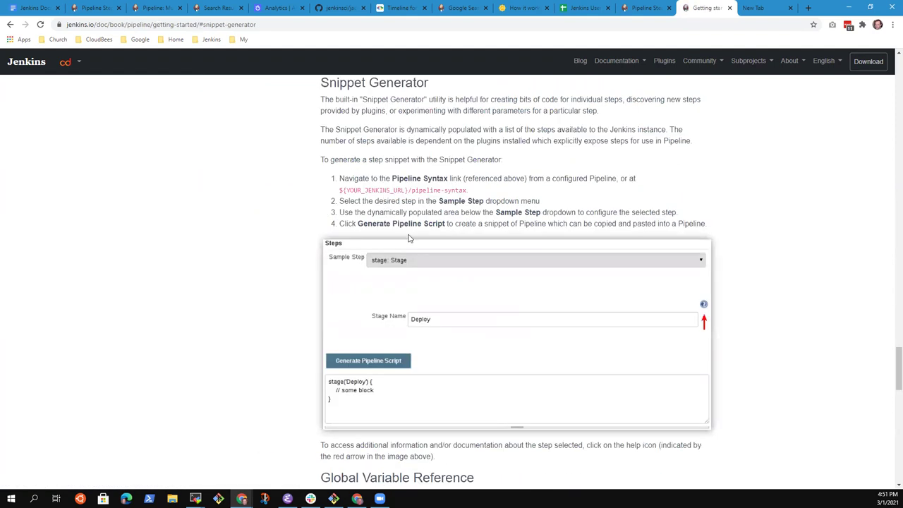
Go back to the git step reference page, then switch to the blank new tab.
left_click(11, 24)
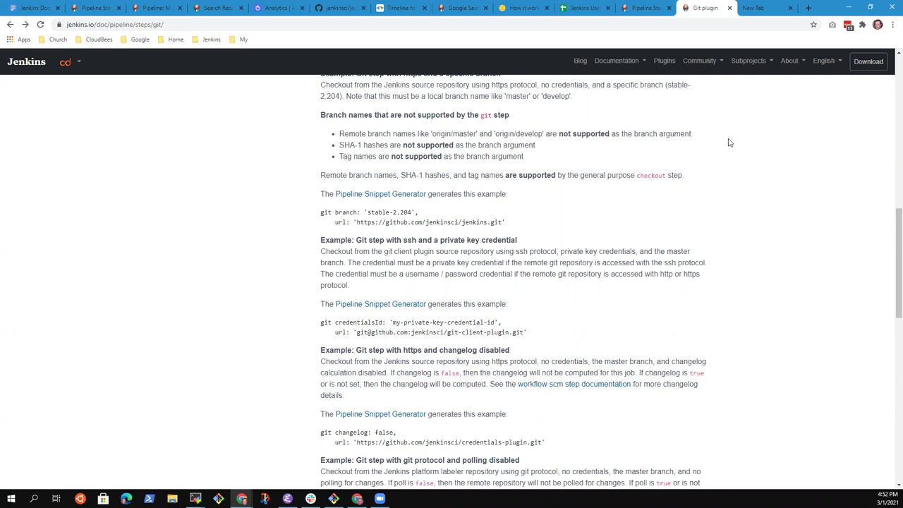
left_click(756, 8)
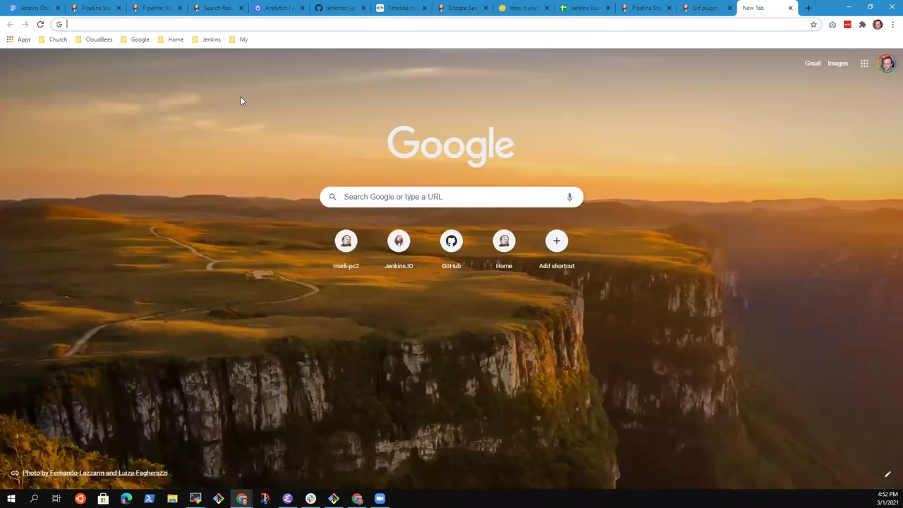
Open the Jenkins server dashboard from the Jenkins bookmarks folder.
left_click(211, 40)
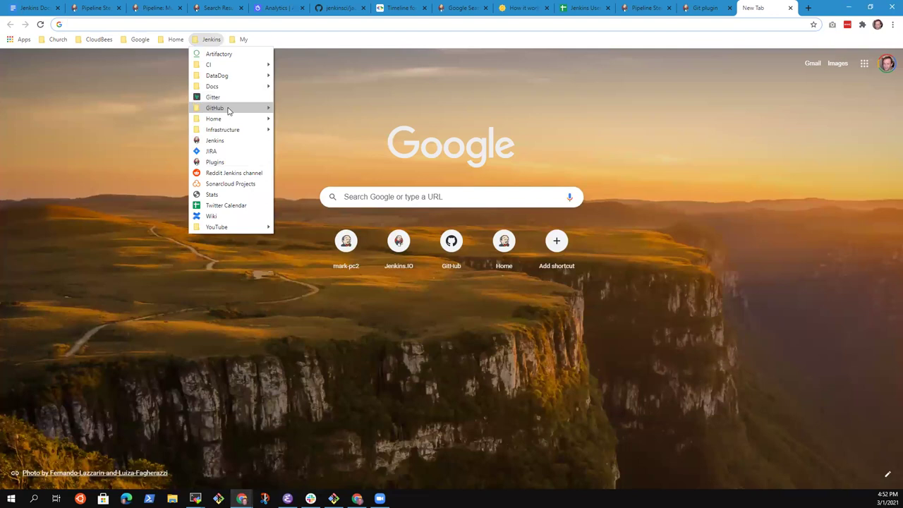
mouse_move(228, 120)
left_click(308, 163)
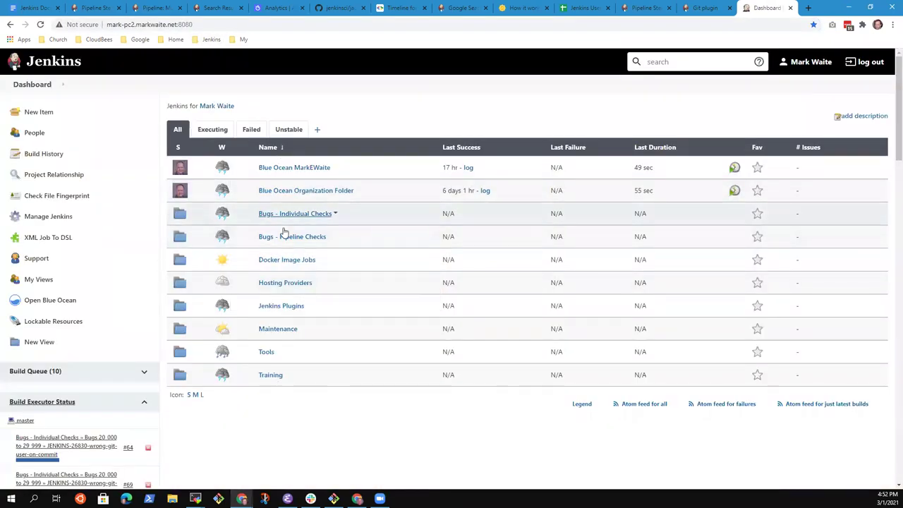
Open the Snippet Generator section from the git step docs, then return to the Jenkins dashboard.
left_click(713, 9)
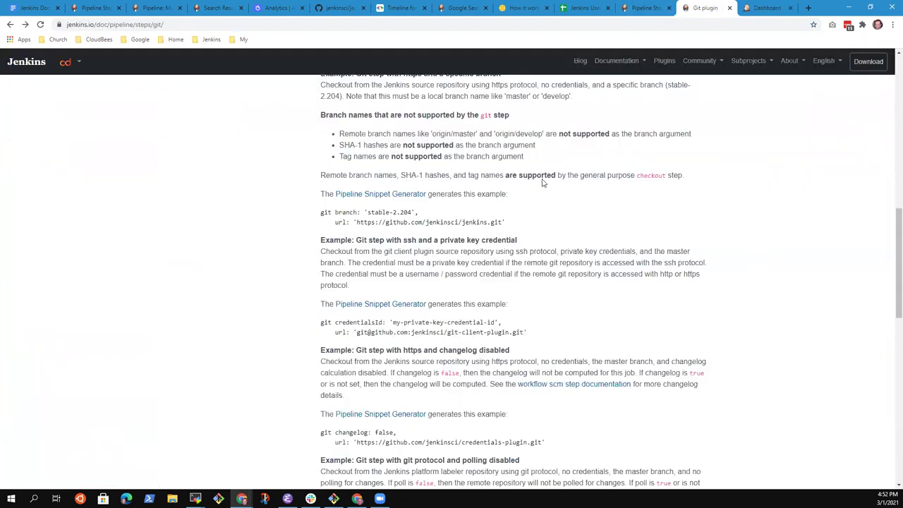
scroll(586, 169, "up", 7)
scroll(603, 182, "up", 2)
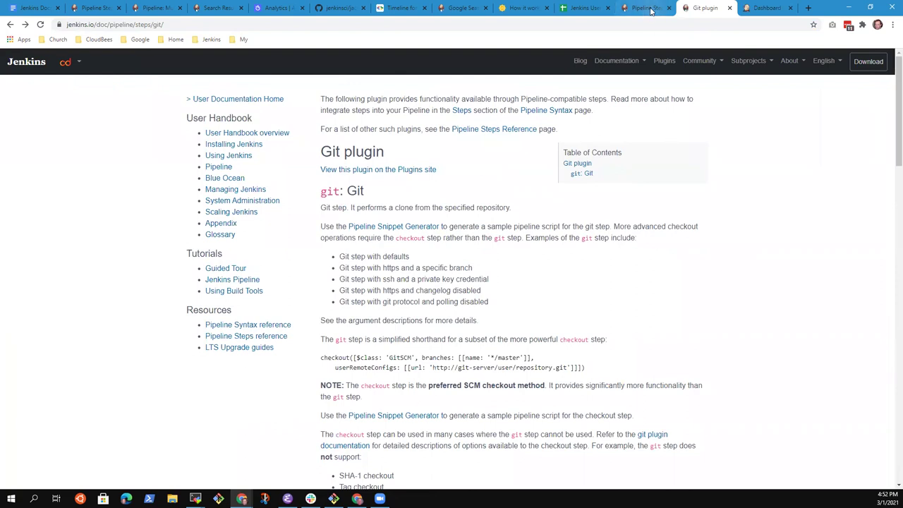
left_click(395, 232)
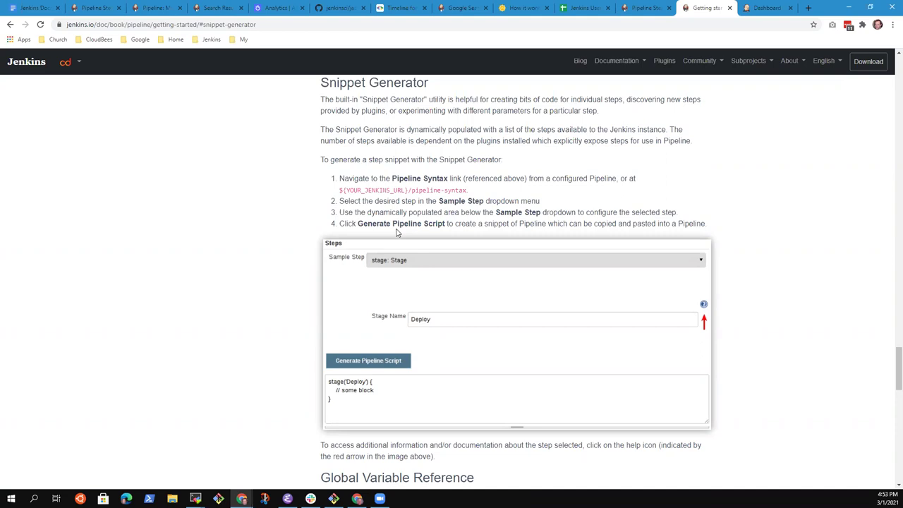
left_click(767, 8)
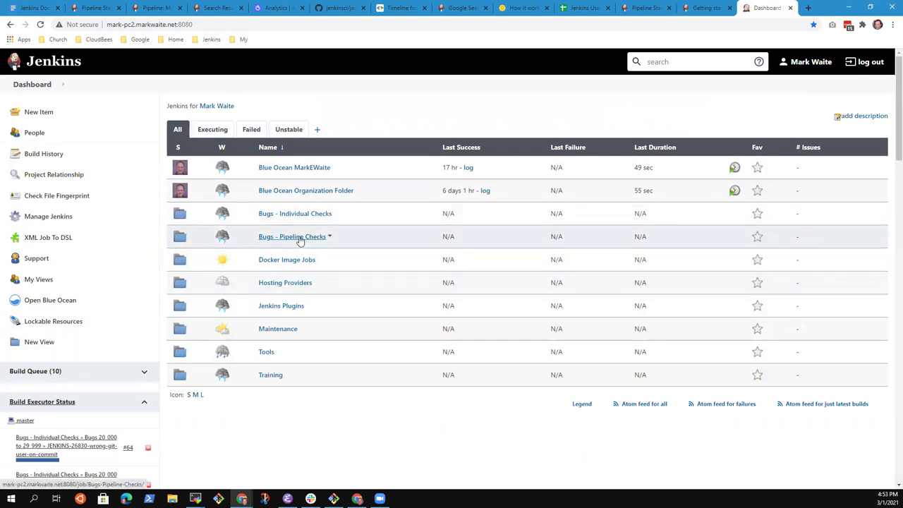
Go into Bugs - Pipeline Checks > bin (bitbucket) and open its Pipeline Syntax Snippet Generator.
left_click(295, 238)
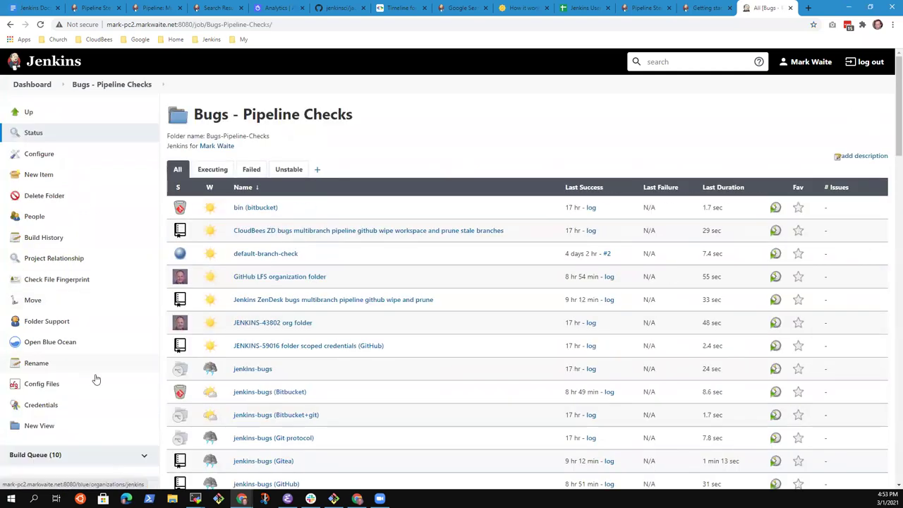
scroll(141, 388, "down", 3)
scroll(176, 395, "up", 3)
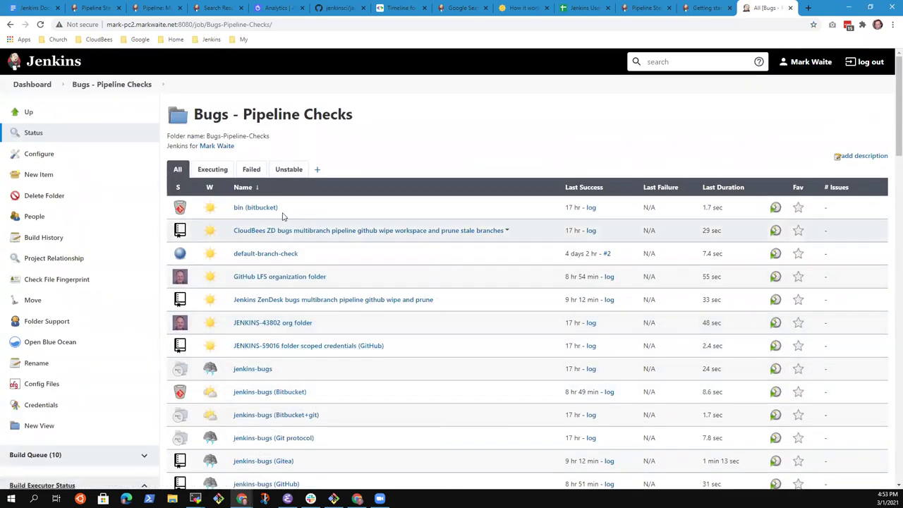
left_click(254, 208)
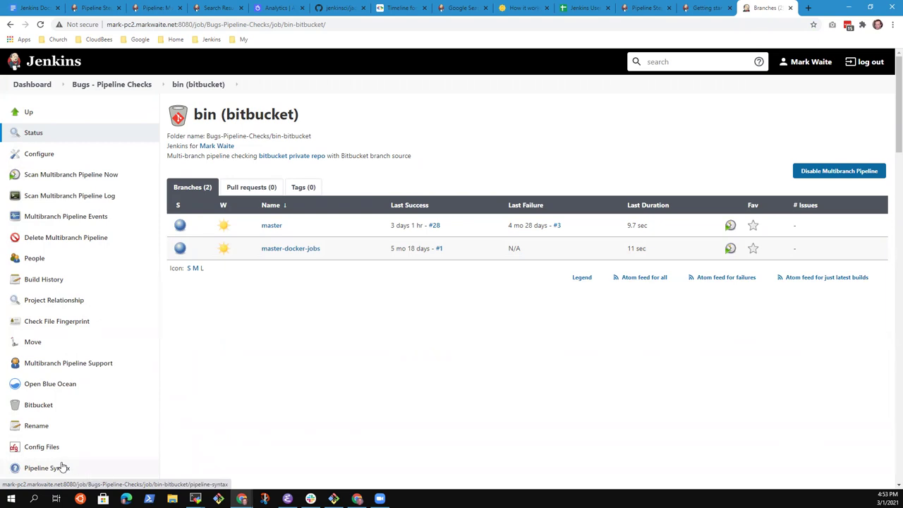
scroll(68, 416, "down", 1)
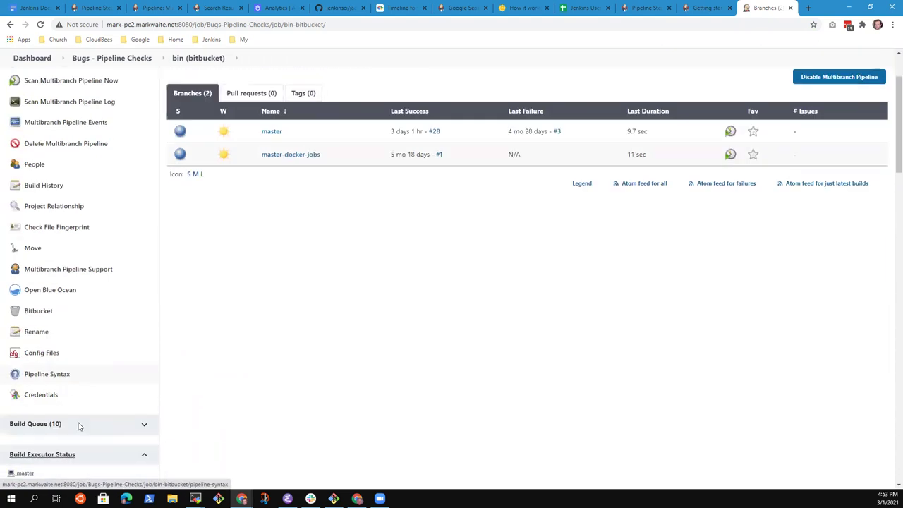
left_click(54, 377)
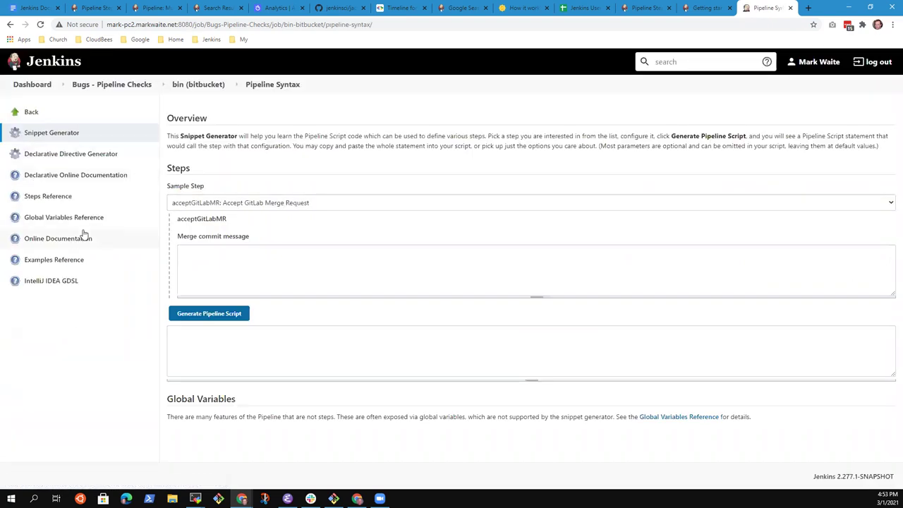
Choose the git sample step and enter the GitHub git-plugin repository URL.
left_click(70, 133)
left_click(258, 203)
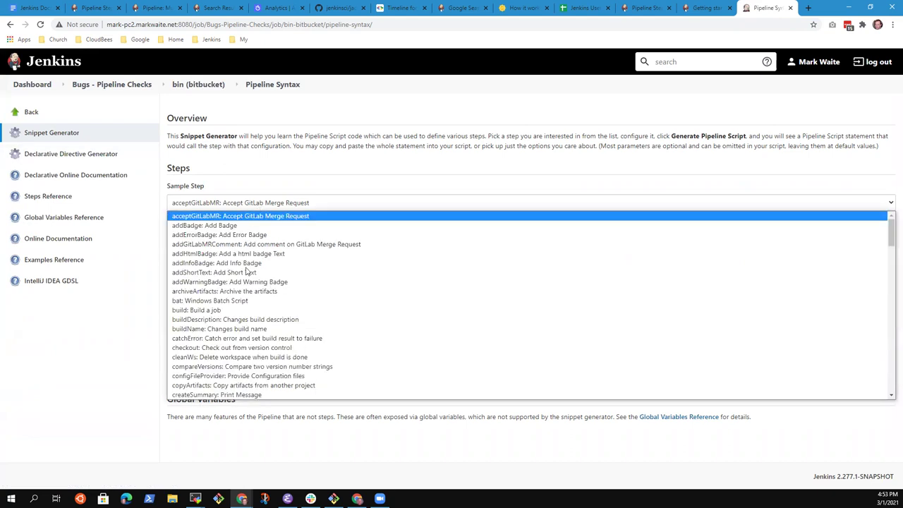
scroll(296, 331, "down", 5)
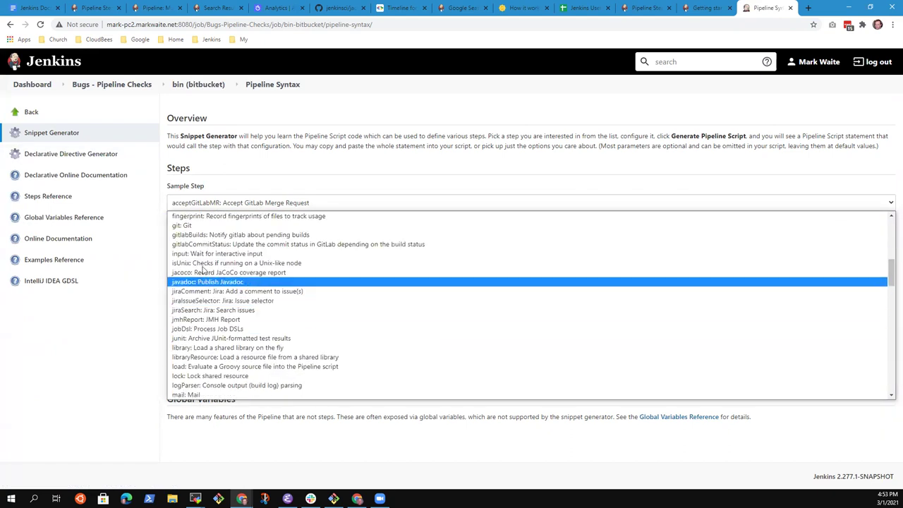
left_click(197, 226)
left_click(225, 254)
type("https:")
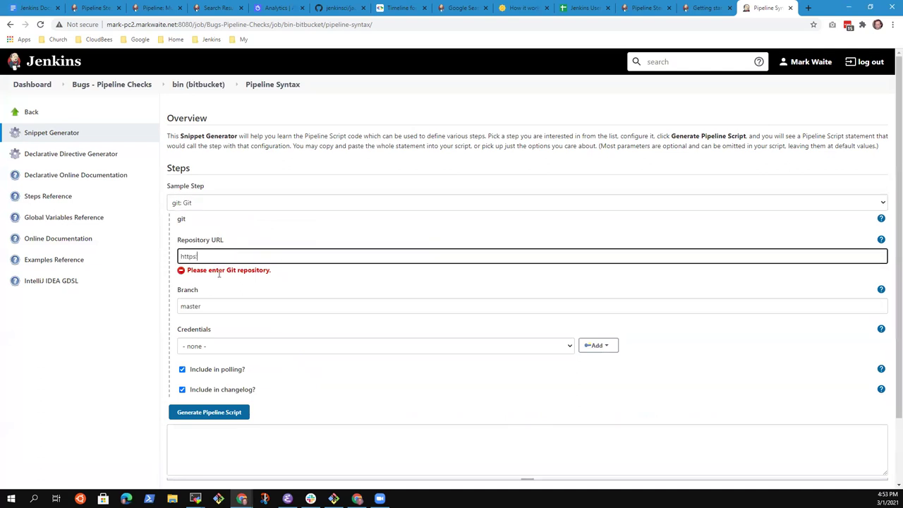
type("//github.com/MarkEWaite/git-")
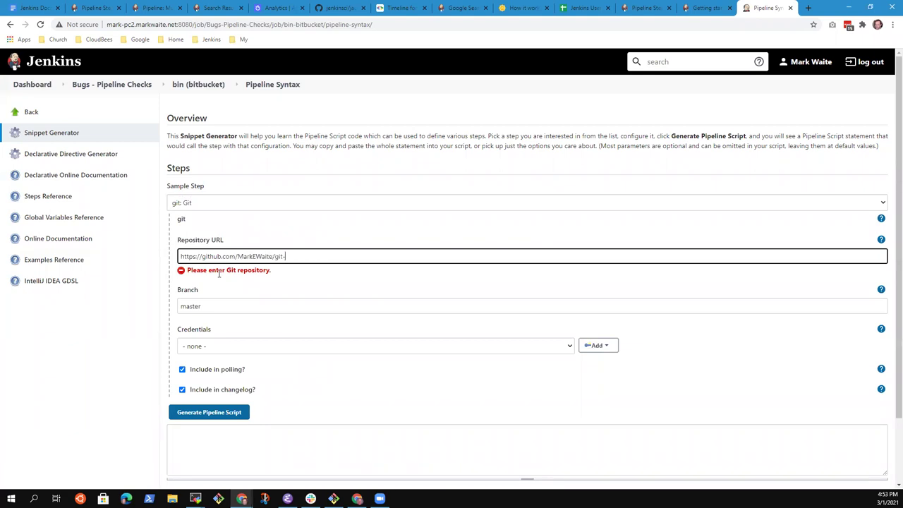
type("plugin")
key("Tab")
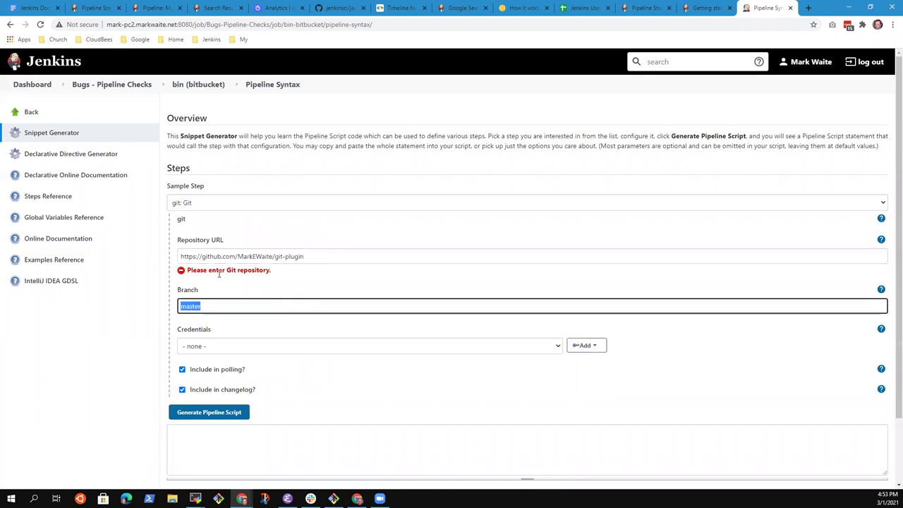
Generate the git step snippet, select it, and keep credentials set to none.
left_click(221, 403)
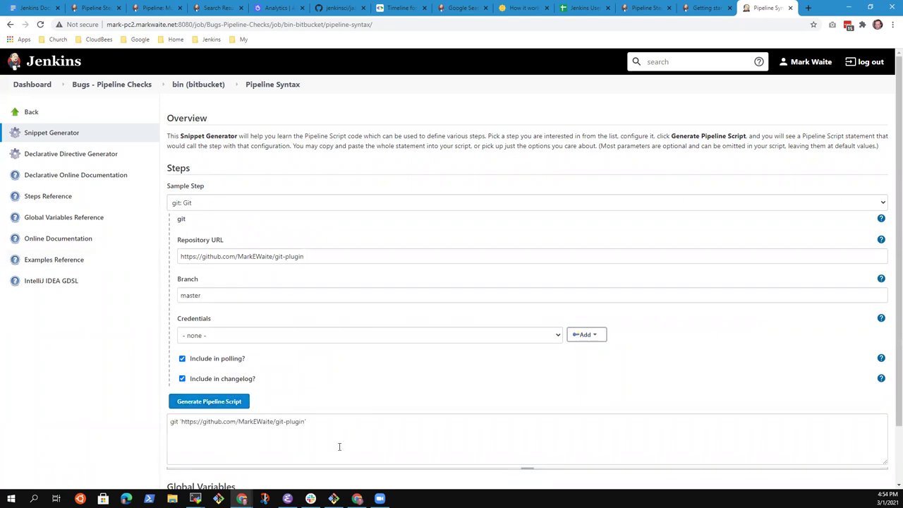
left_click(306, 422)
left_click_drag(306, 422, 94, 423)
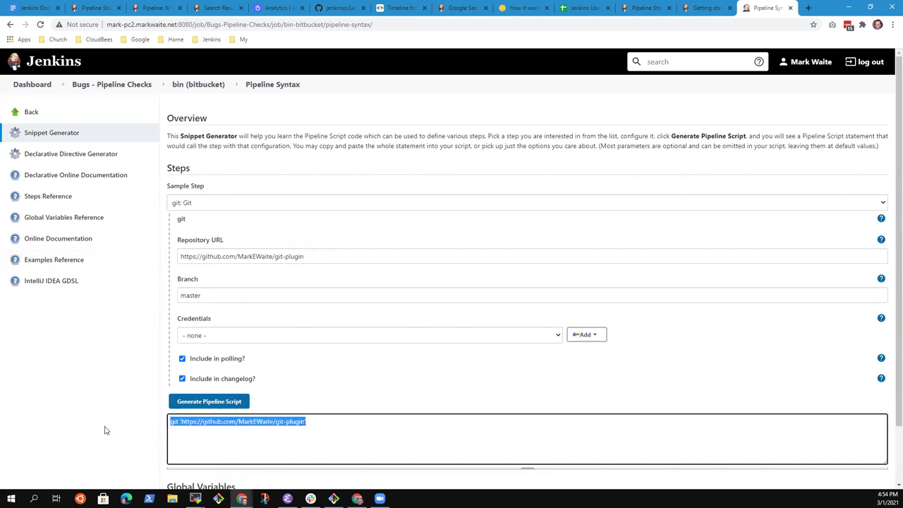
left_click(286, 337)
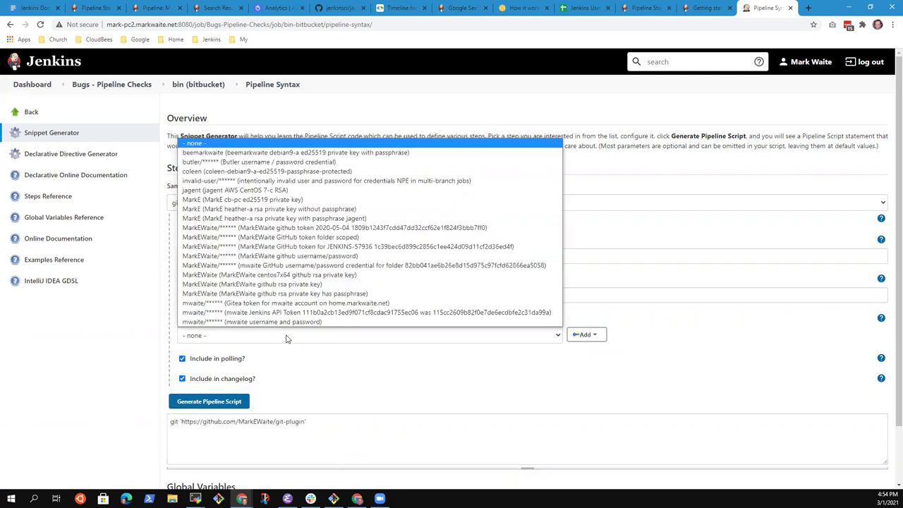
left_click(254, 362)
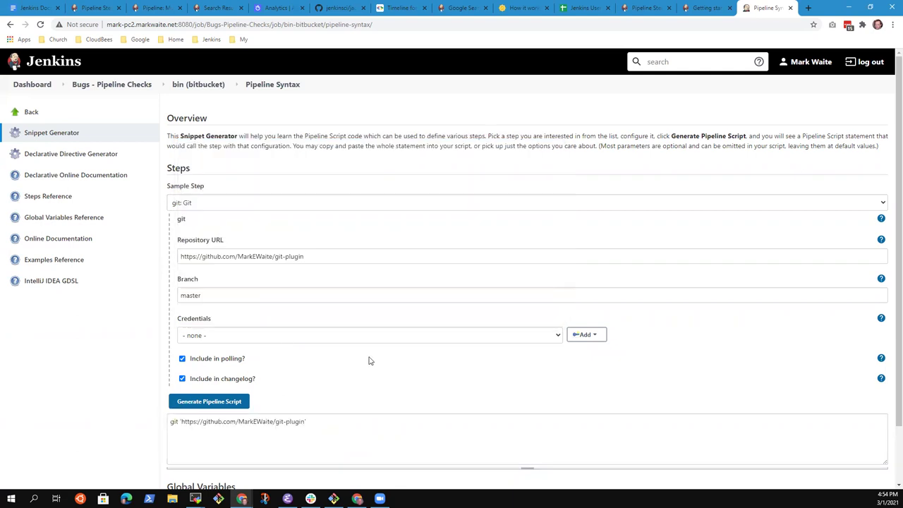
Toggle 'Include in changelog?' off and on, regenerate, and select the generated git line.
left_click(182, 378)
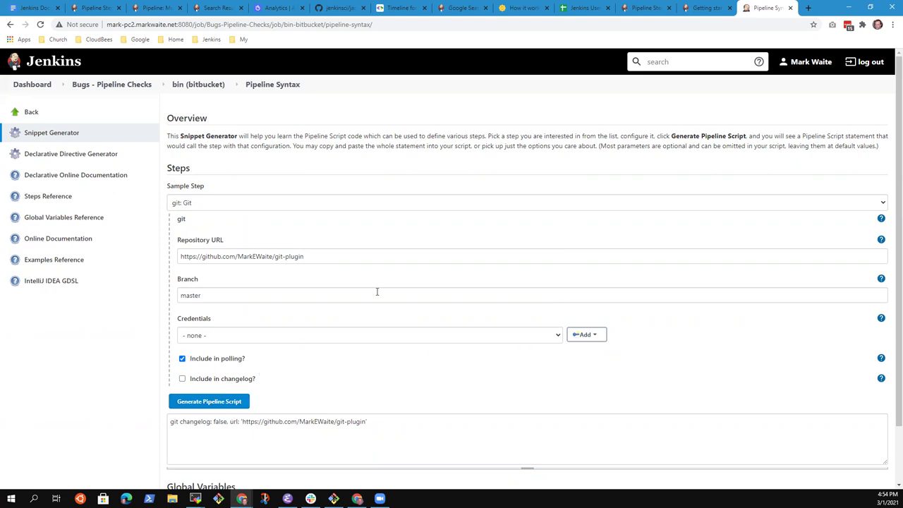
left_click(182, 378)
left_click(233, 407)
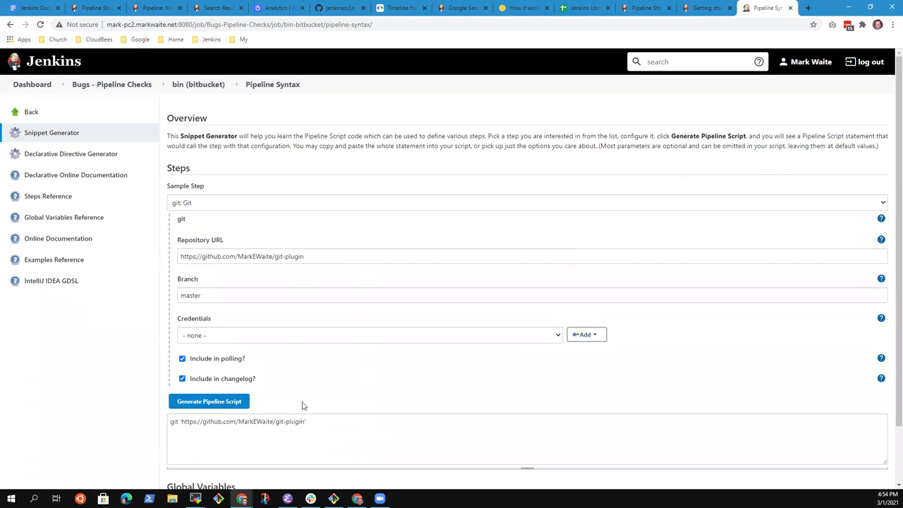
left_click_drag(325, 423, 92, 428)
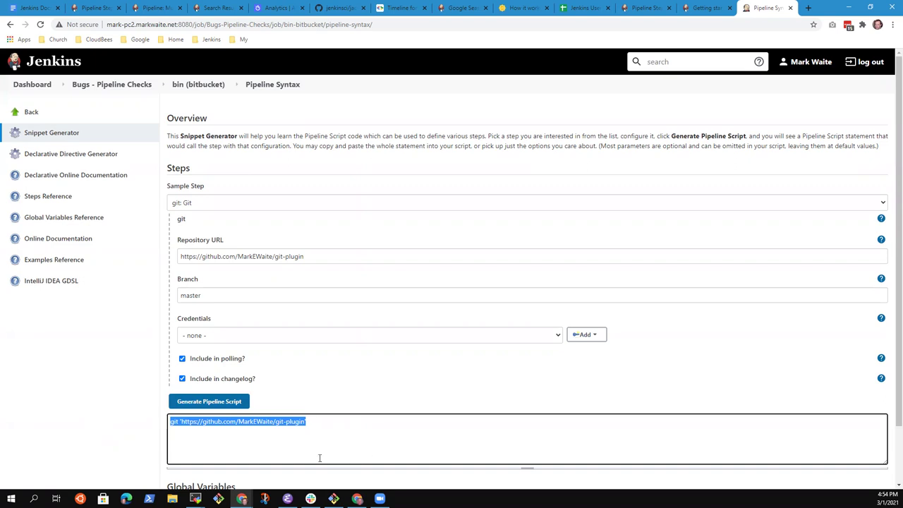
scroll(328, 460, "down", 1)
scroll(439, 149, "up", 1)
left_click(351, 437)
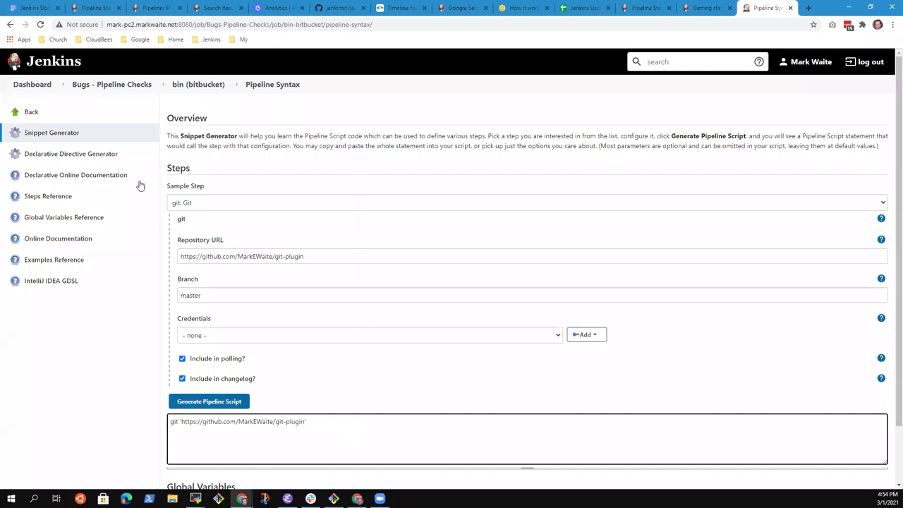
Go to the bin (bitbucket) folder page, then return to the git step reference tab.
left_click(201, 84)
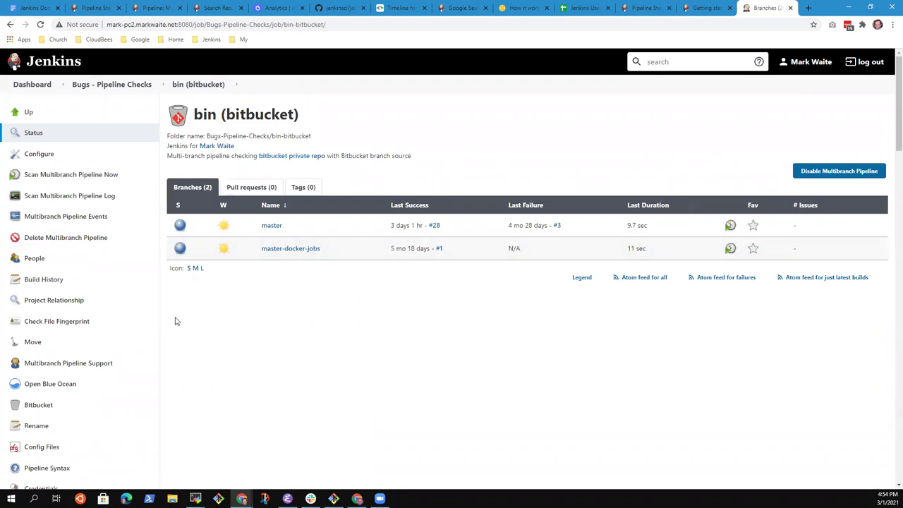
left_click(698, 8)
left_click(651, 7)
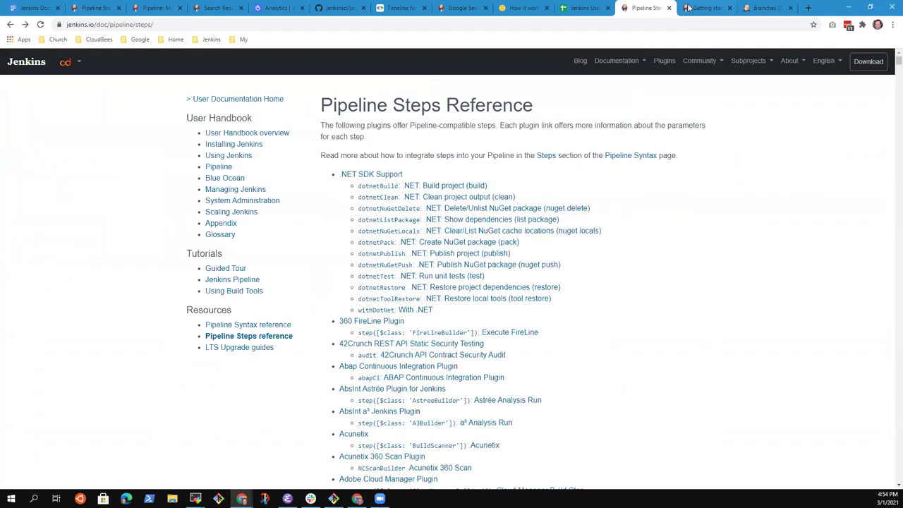
left_click(687, 7)
left_click(9, 25)
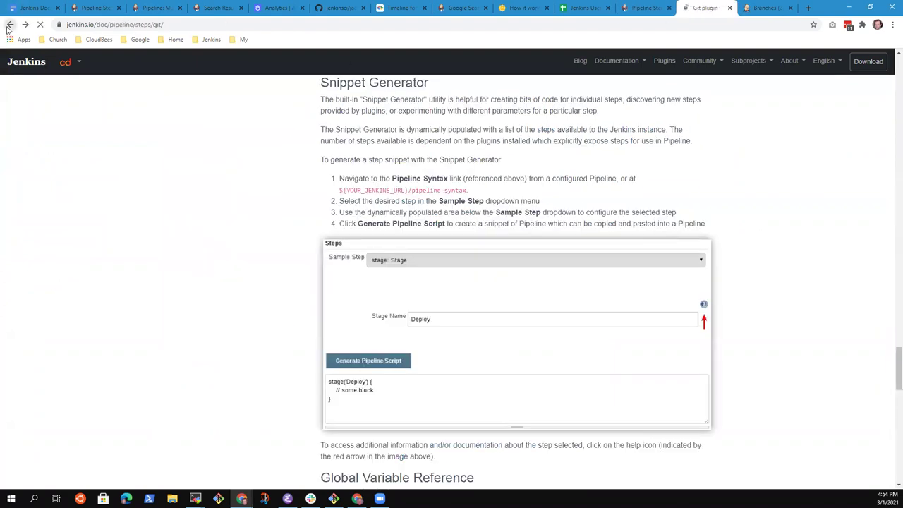
Highlight the sentence about generating checkout scripts and open a new browser tab.
scroll(361, 316, "down", 2)
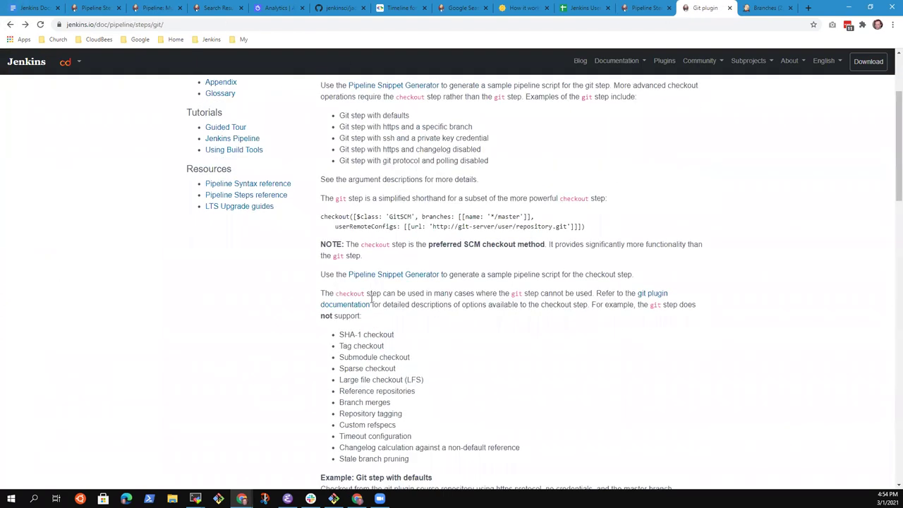
left_click_drag(323, 274, 580, 275)
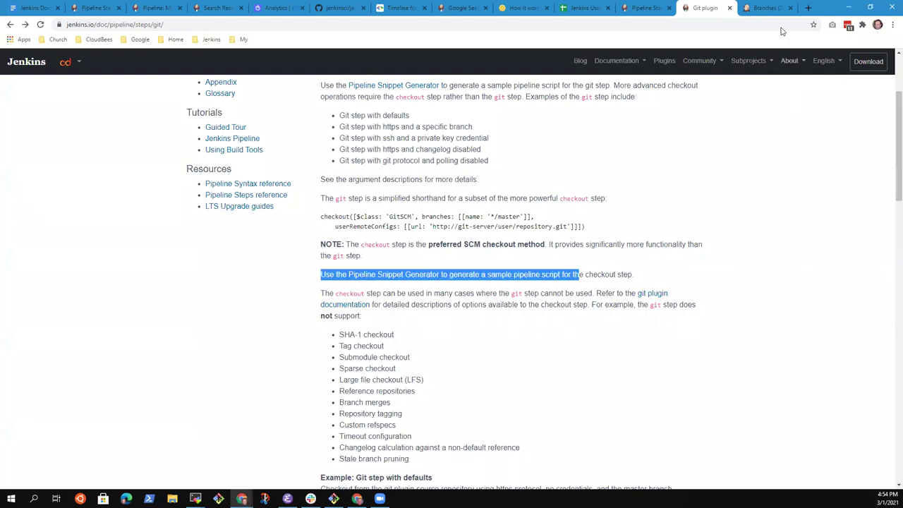
left_click(808, 8)
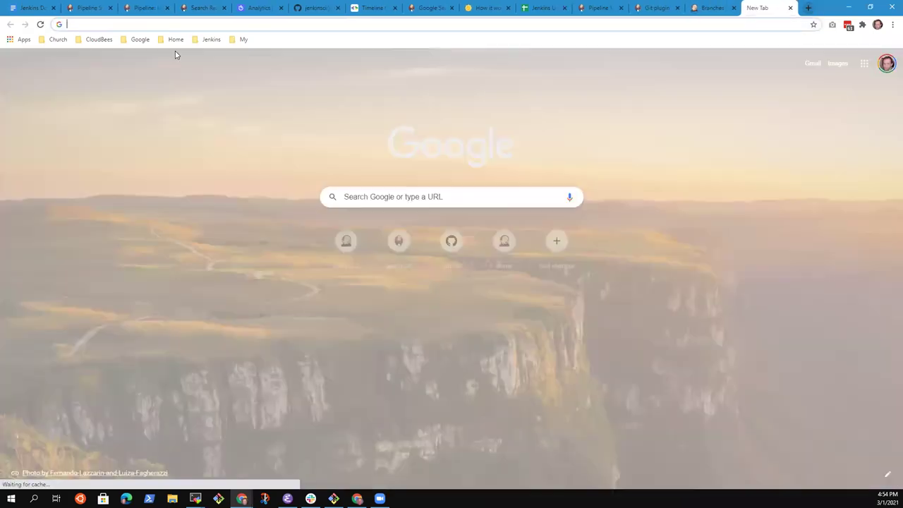
Open the Jenkins plugins site from the bookmarks folder and search for 'git'.
left_click(210, 39)
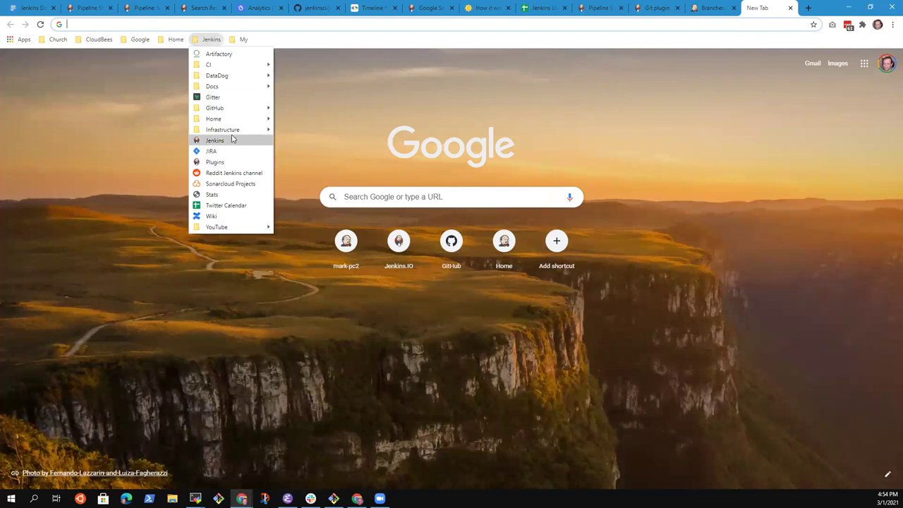
left_click(232, 162)
left_click(416, 191)
type("gi9t")
key("BackSpace")
key("BackSpace")
type("t")
key("Return")
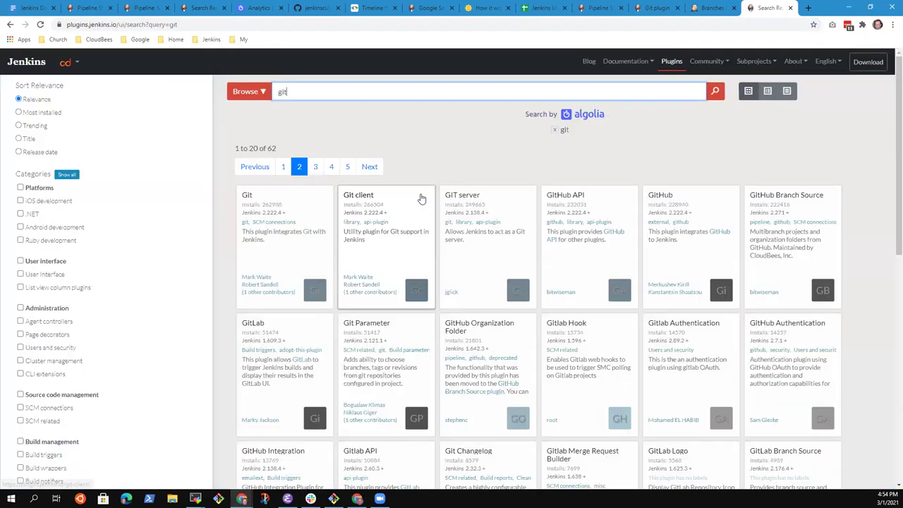
Open the Git plugin page, jump to Pipelines, and start the Pipeline Syntax video.
left_click(298, 203)
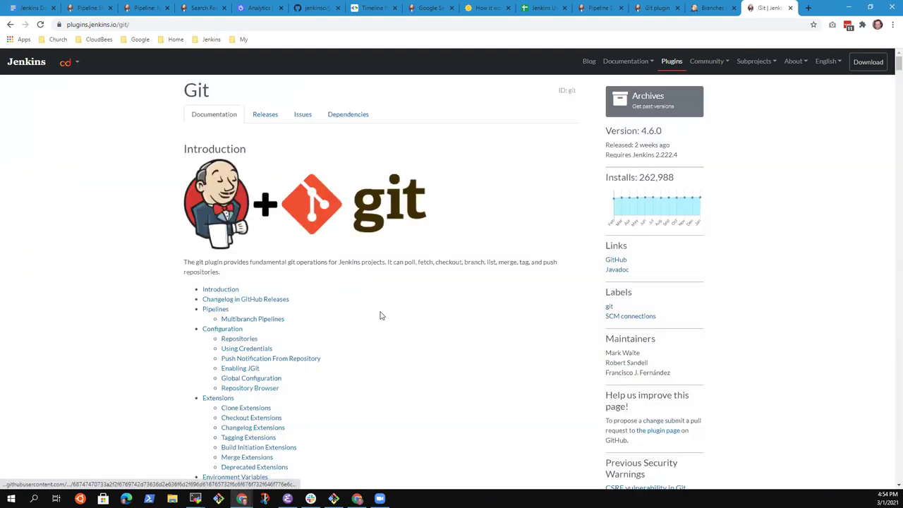
left_click(210, 308)
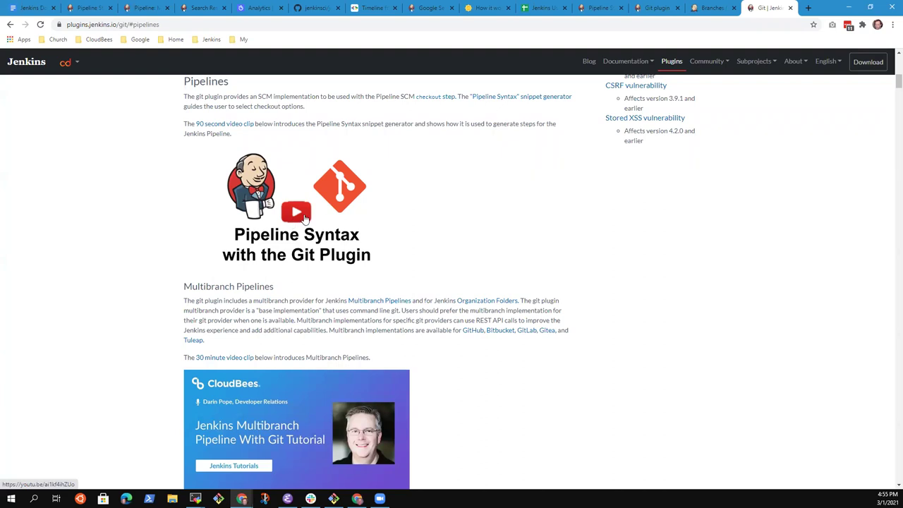
left_click(305, 220)
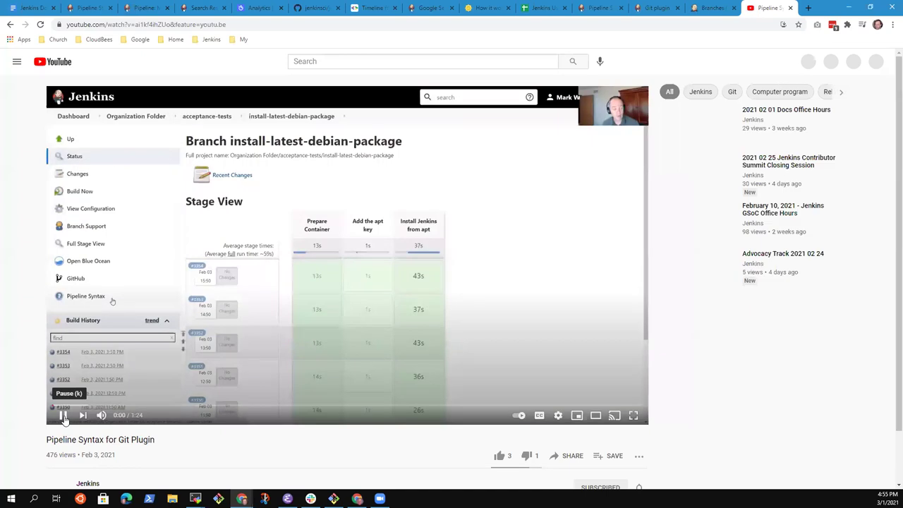
Pause the video, highlight its 476 views and Feb 3, 2021 date, then scroll to the description.
left_click(63, 416)
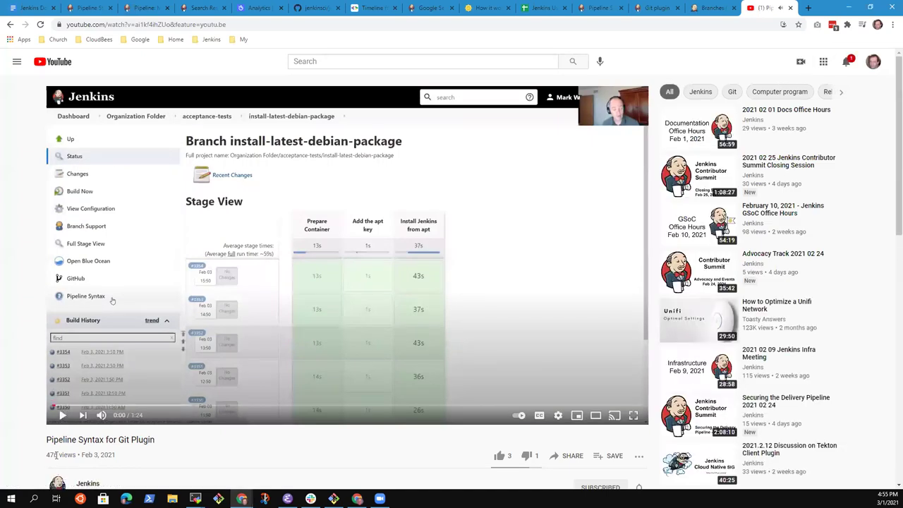
left_click_drag(51, 454, 47, 454)
left_click_drag(117, 455, 79, 455)
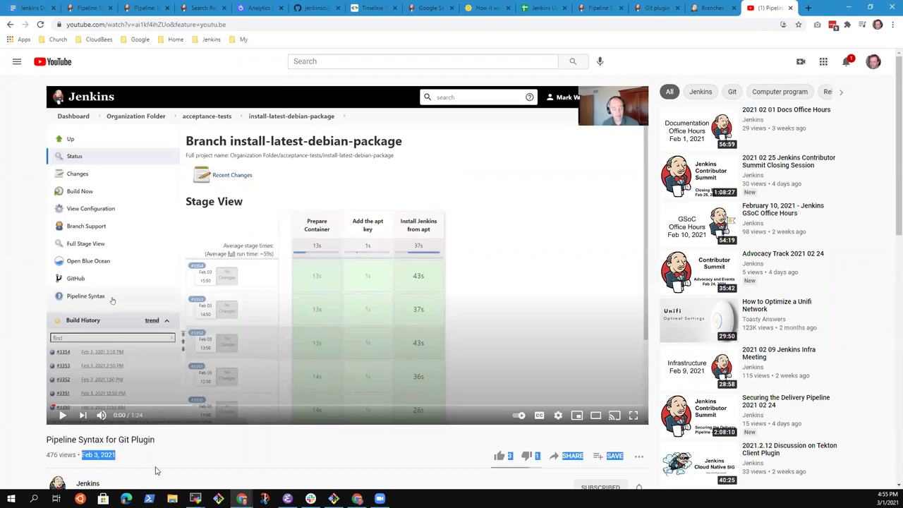
left_click(716, 9)
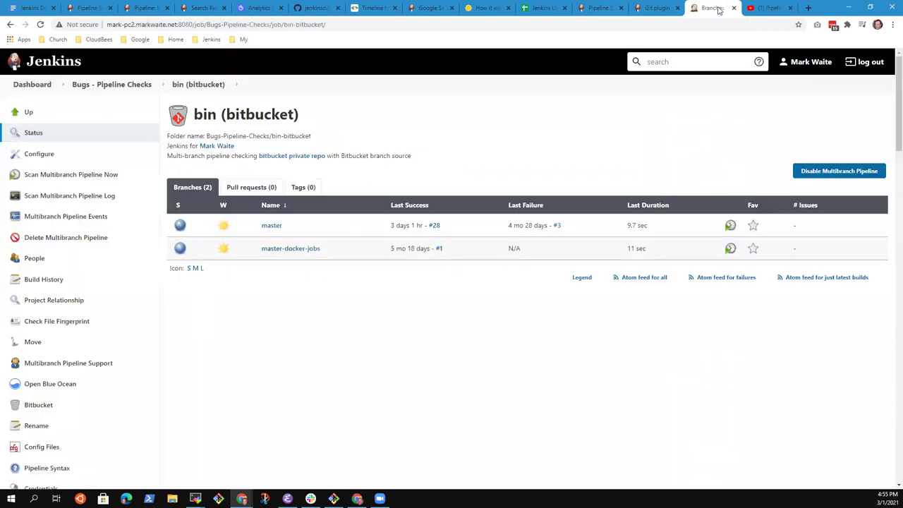
left_click(763, 8)
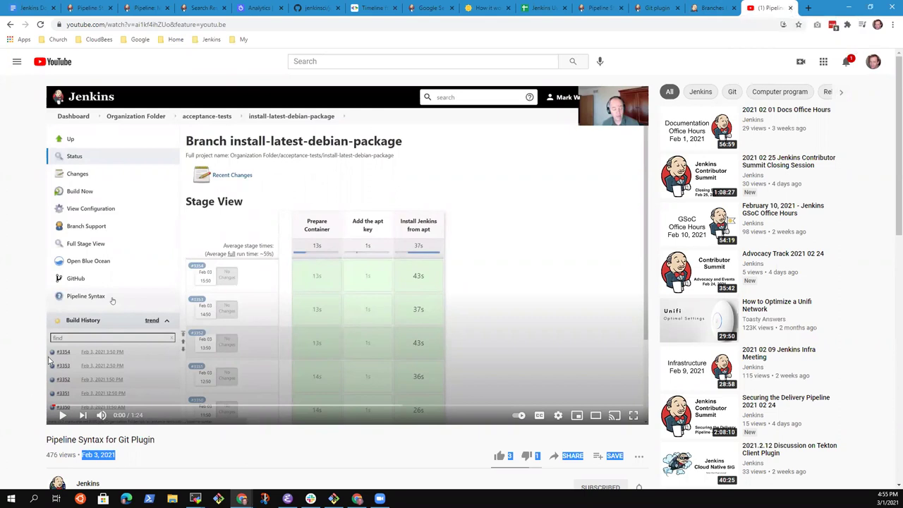
left_click(10, 350)
scroll(45, 378, "down", 3)
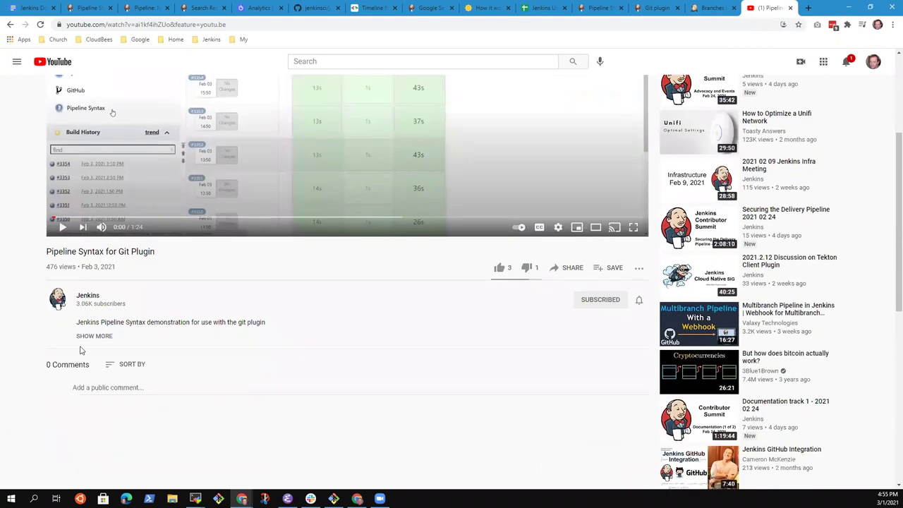